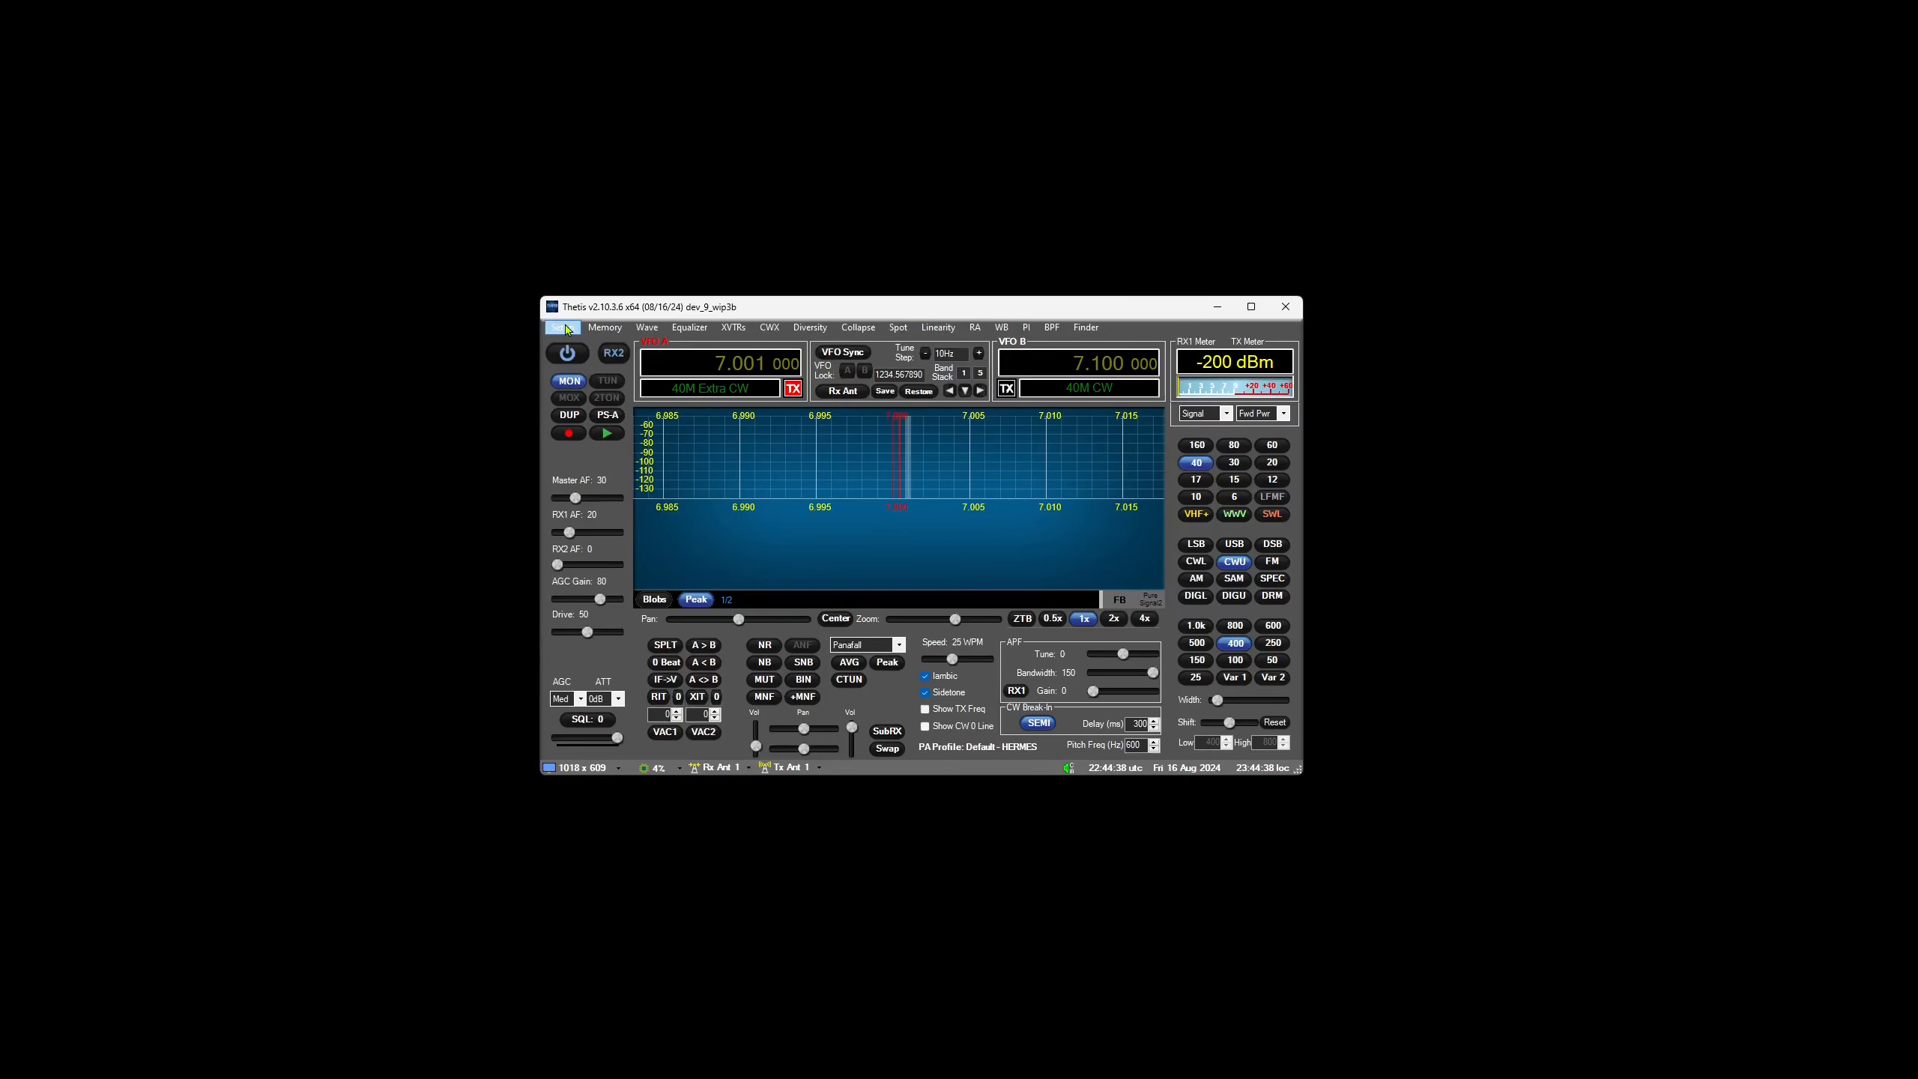
- In the hardware setup, set the radio model to ANAN-7000DLE and the region to United Kingdom
left_click(562, 327)
left_click(583, 346)
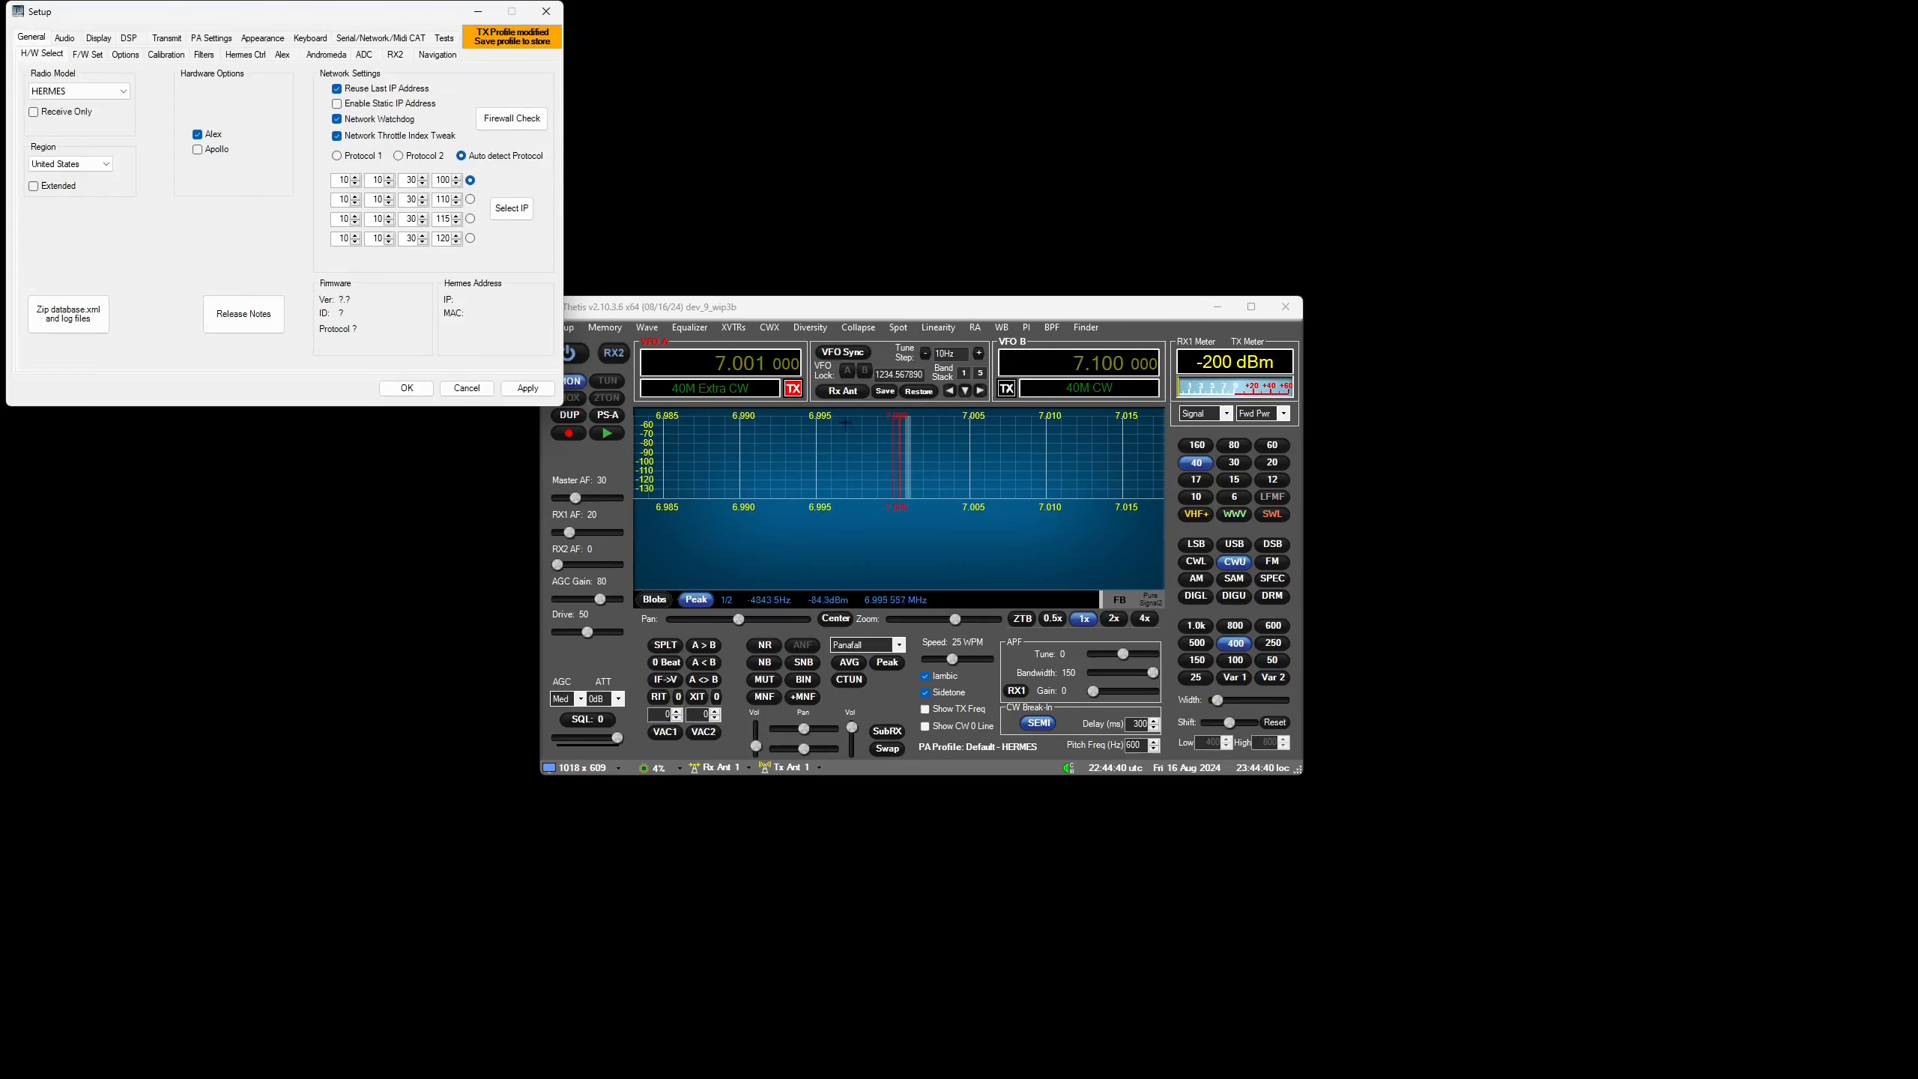
left_click_drag(375, 18, 1331, 340)
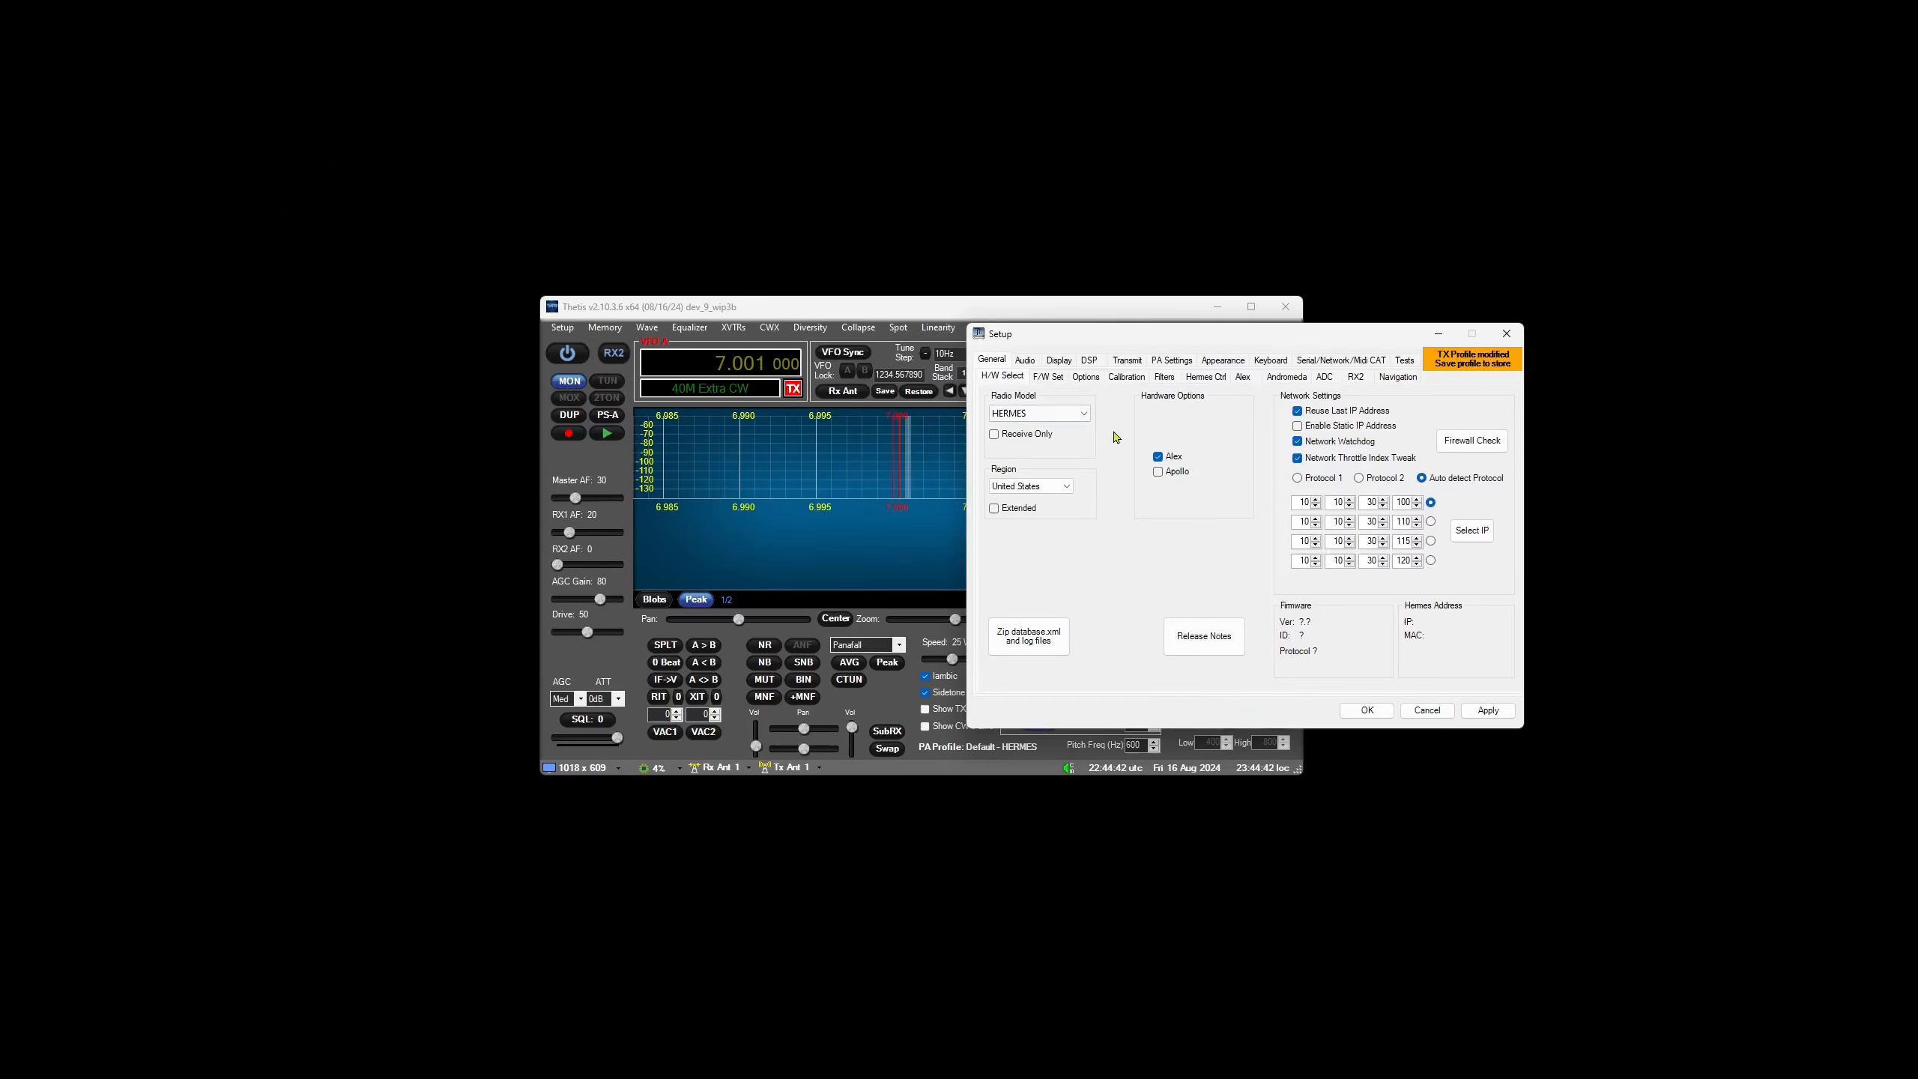
left_click(1057, 413)
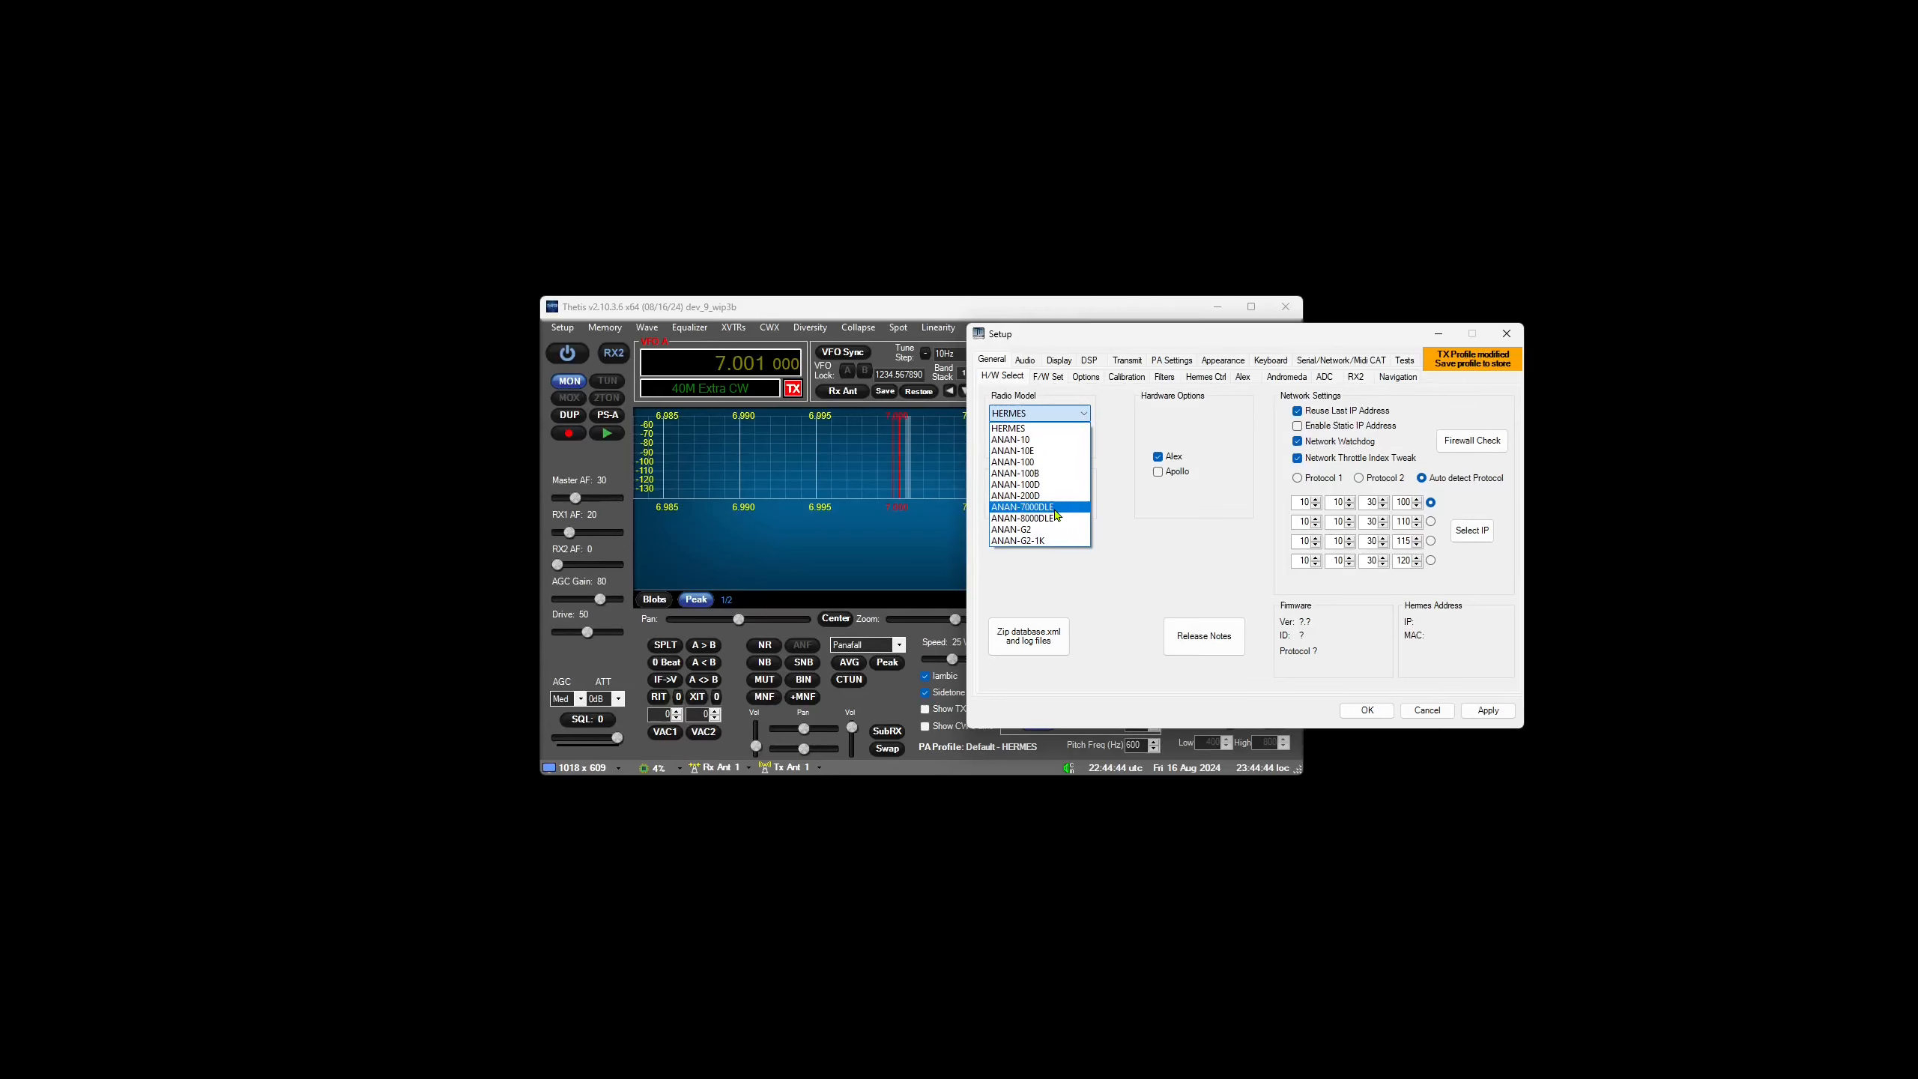
left_click(1045, 507)
left_click(1068, 485)
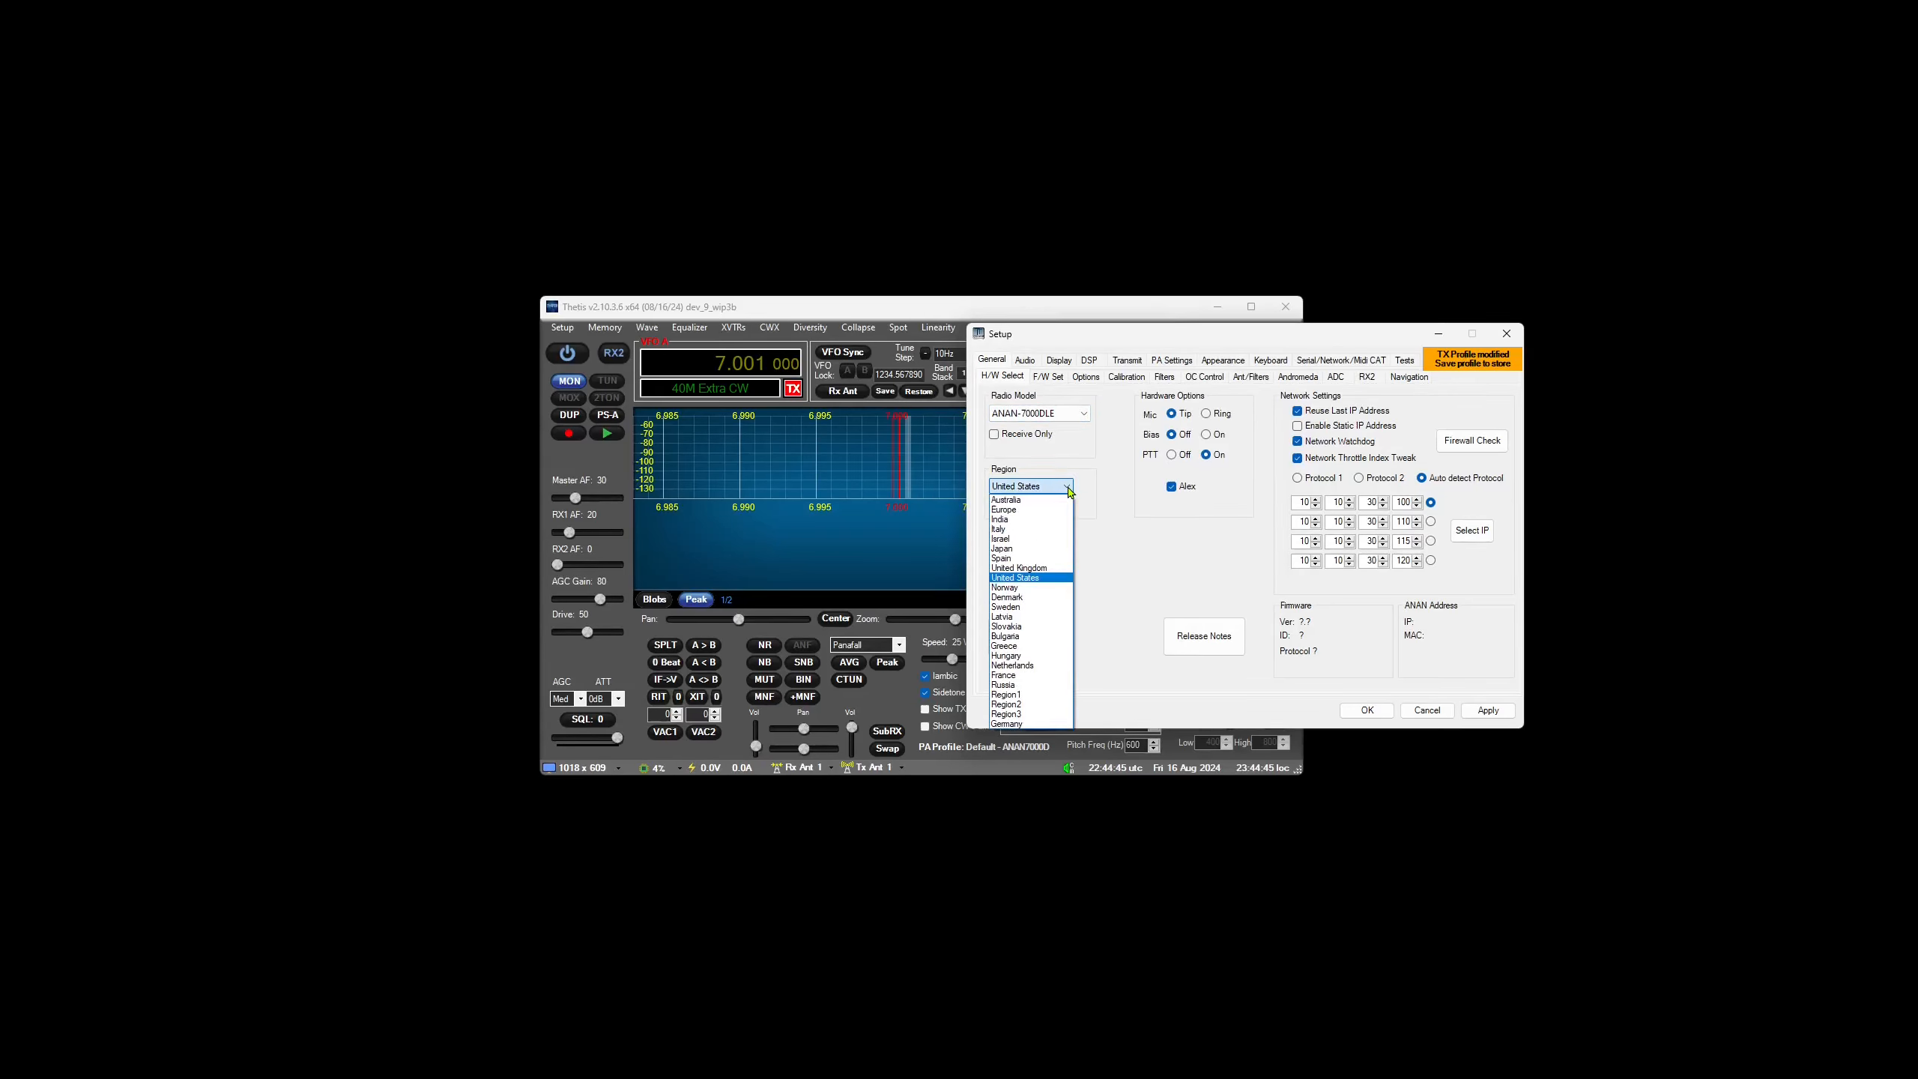
left_click(1041, 567)
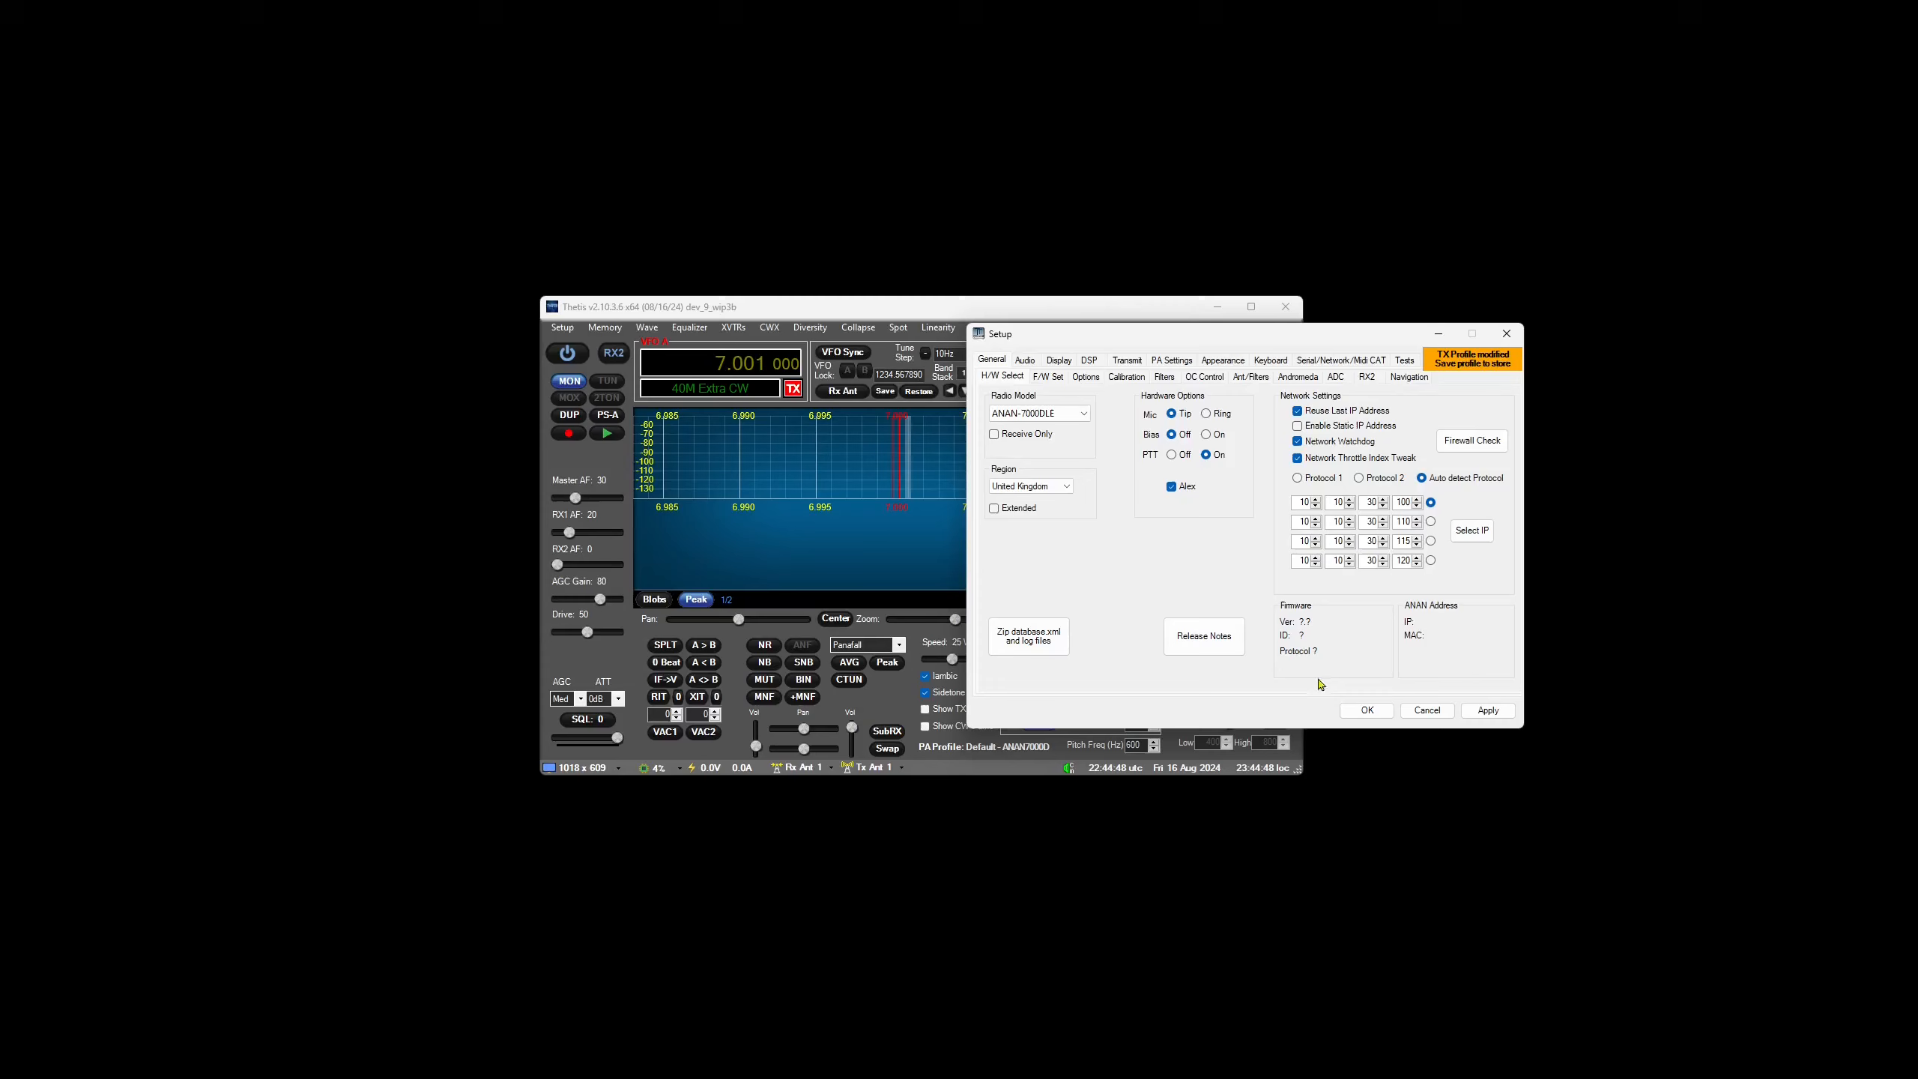
left_click(1366, 712)
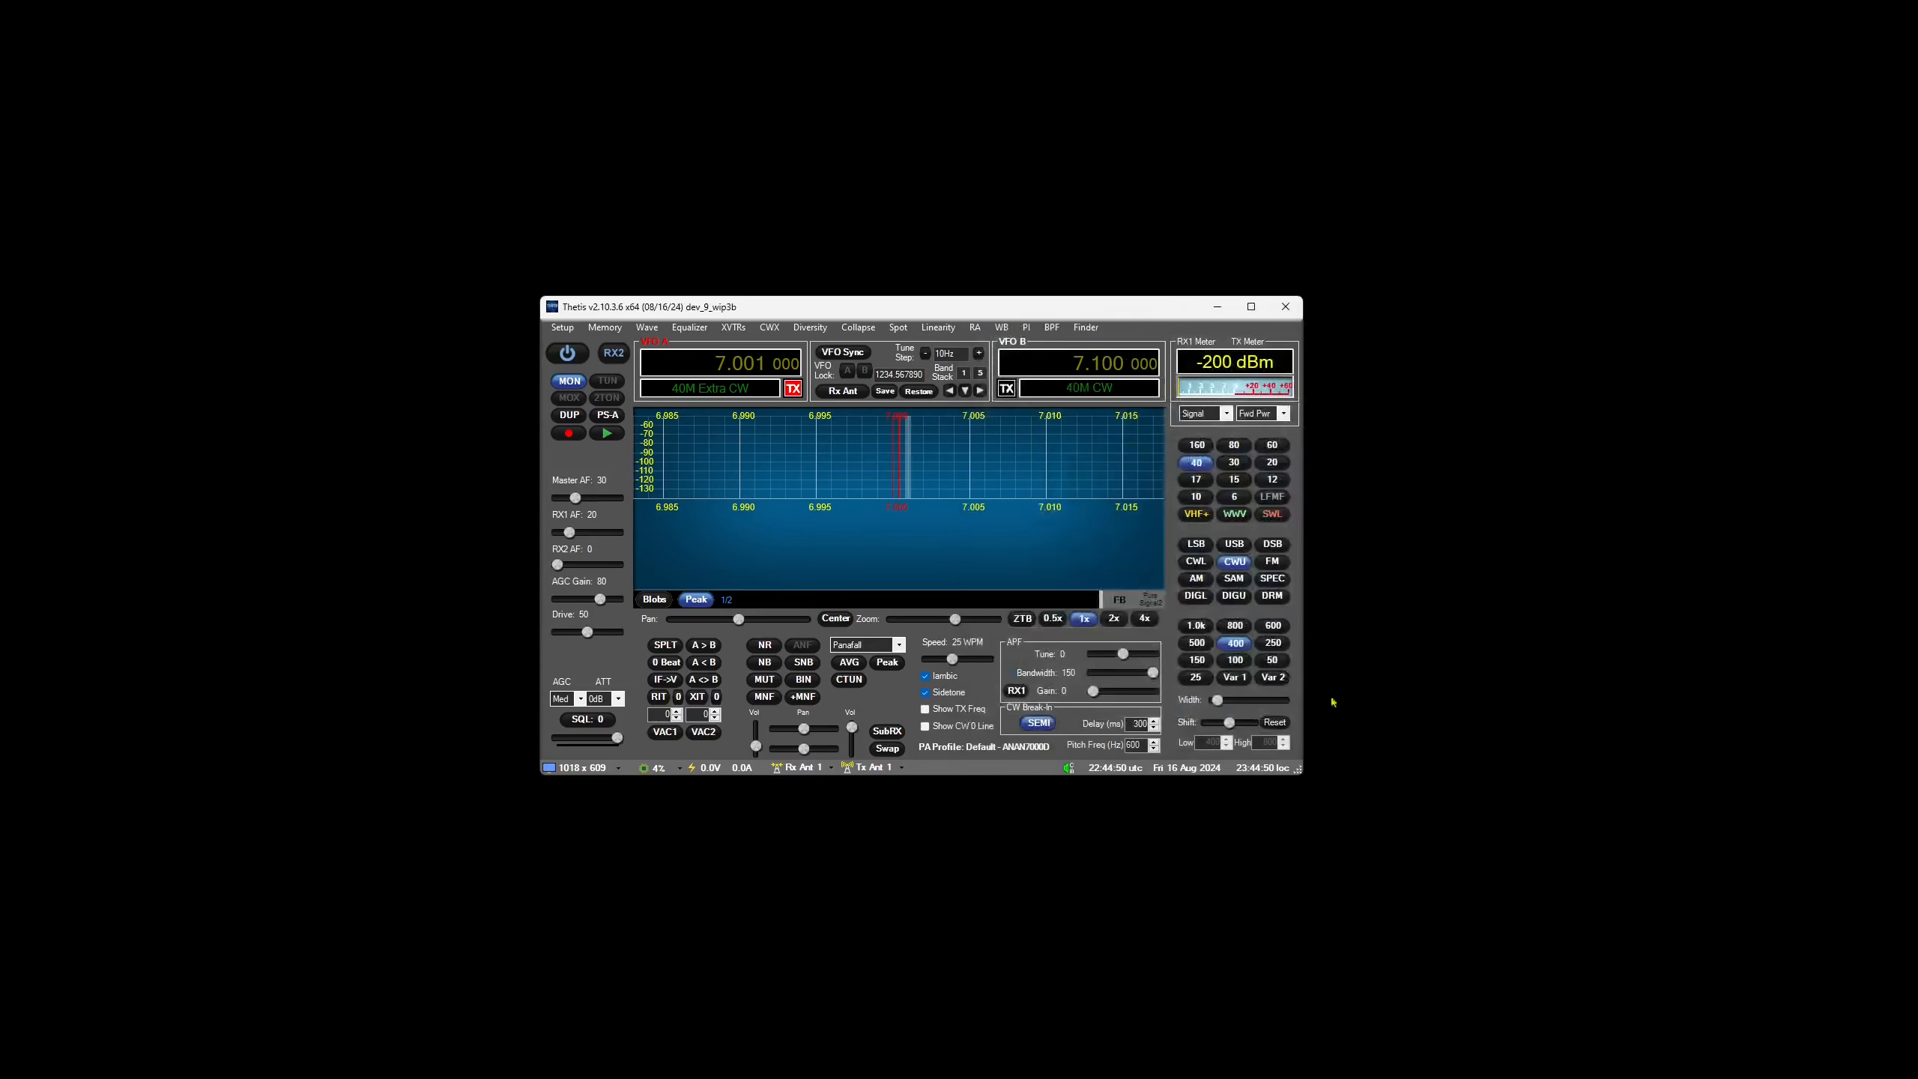
- Make the Main database the active one in the Database Manager
left_click(562, 328)
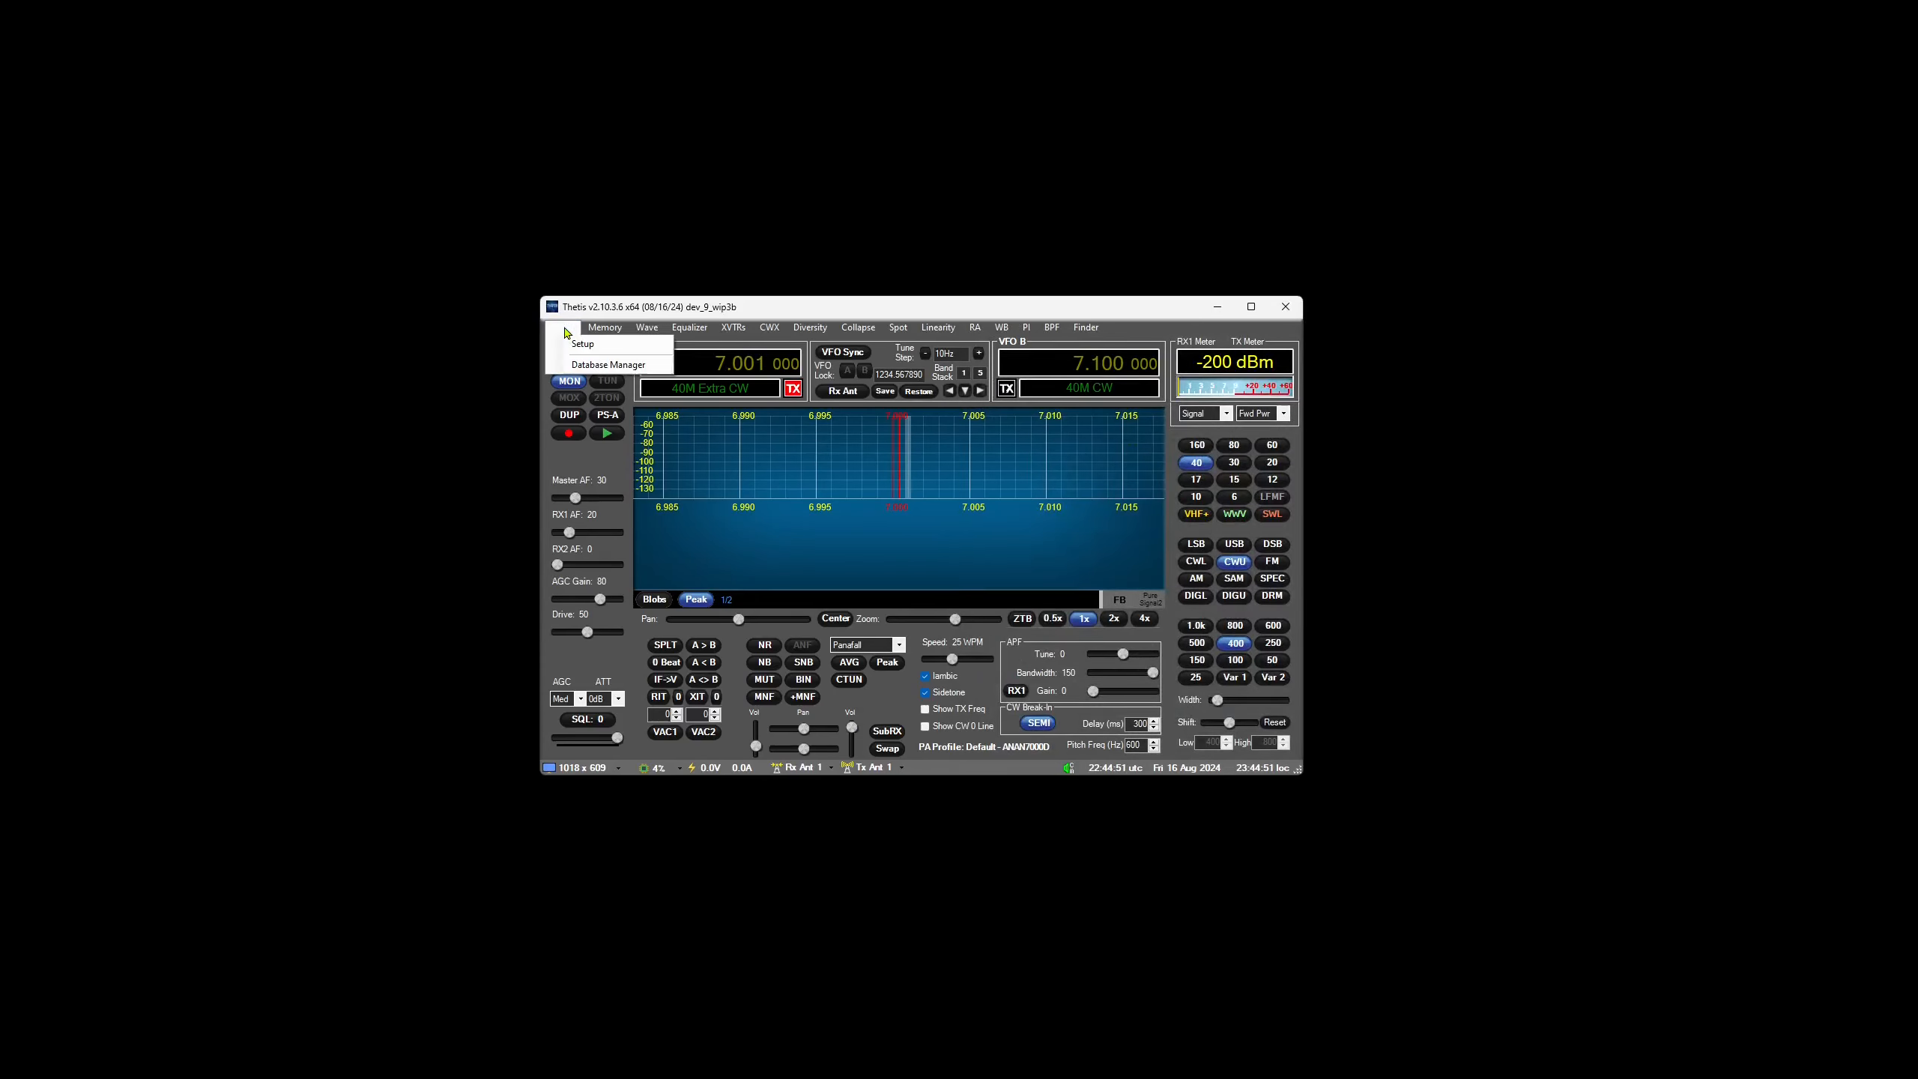
left_click(606, 365)
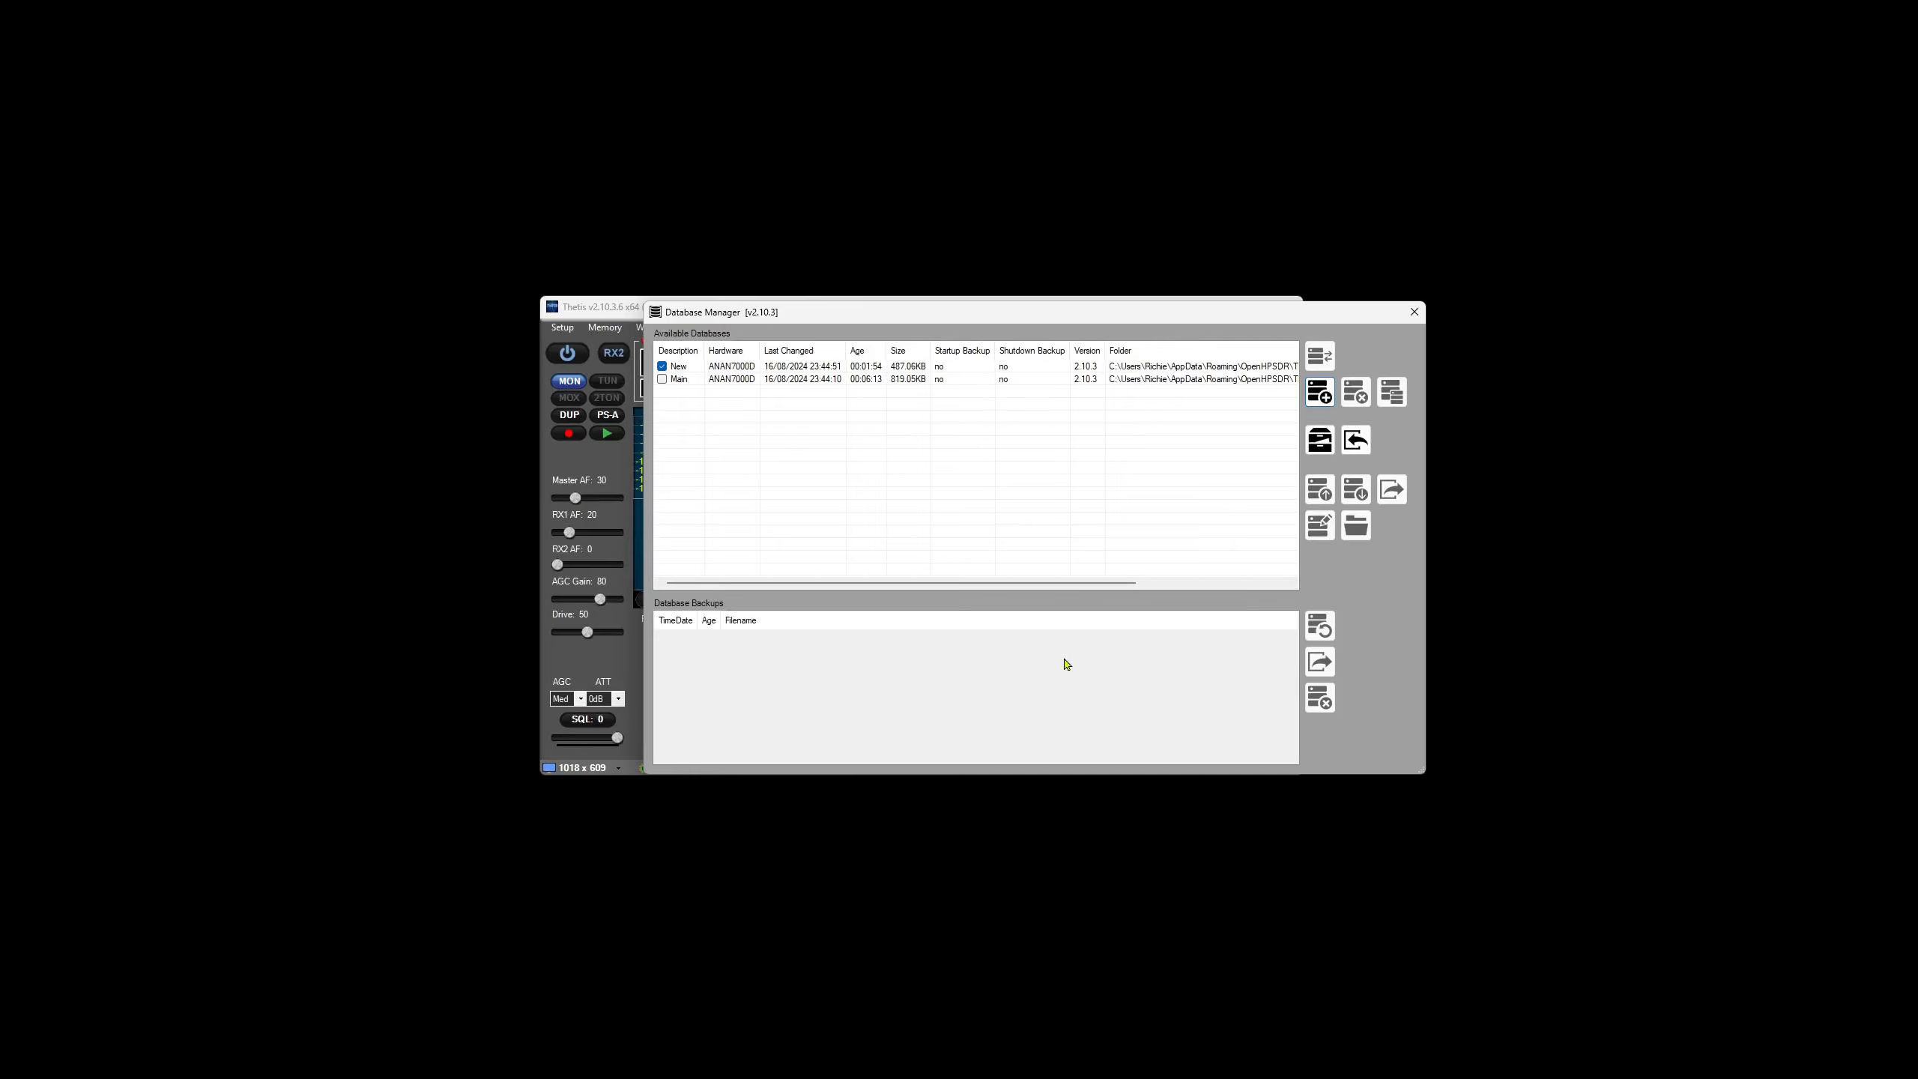
left_click(793, 379)
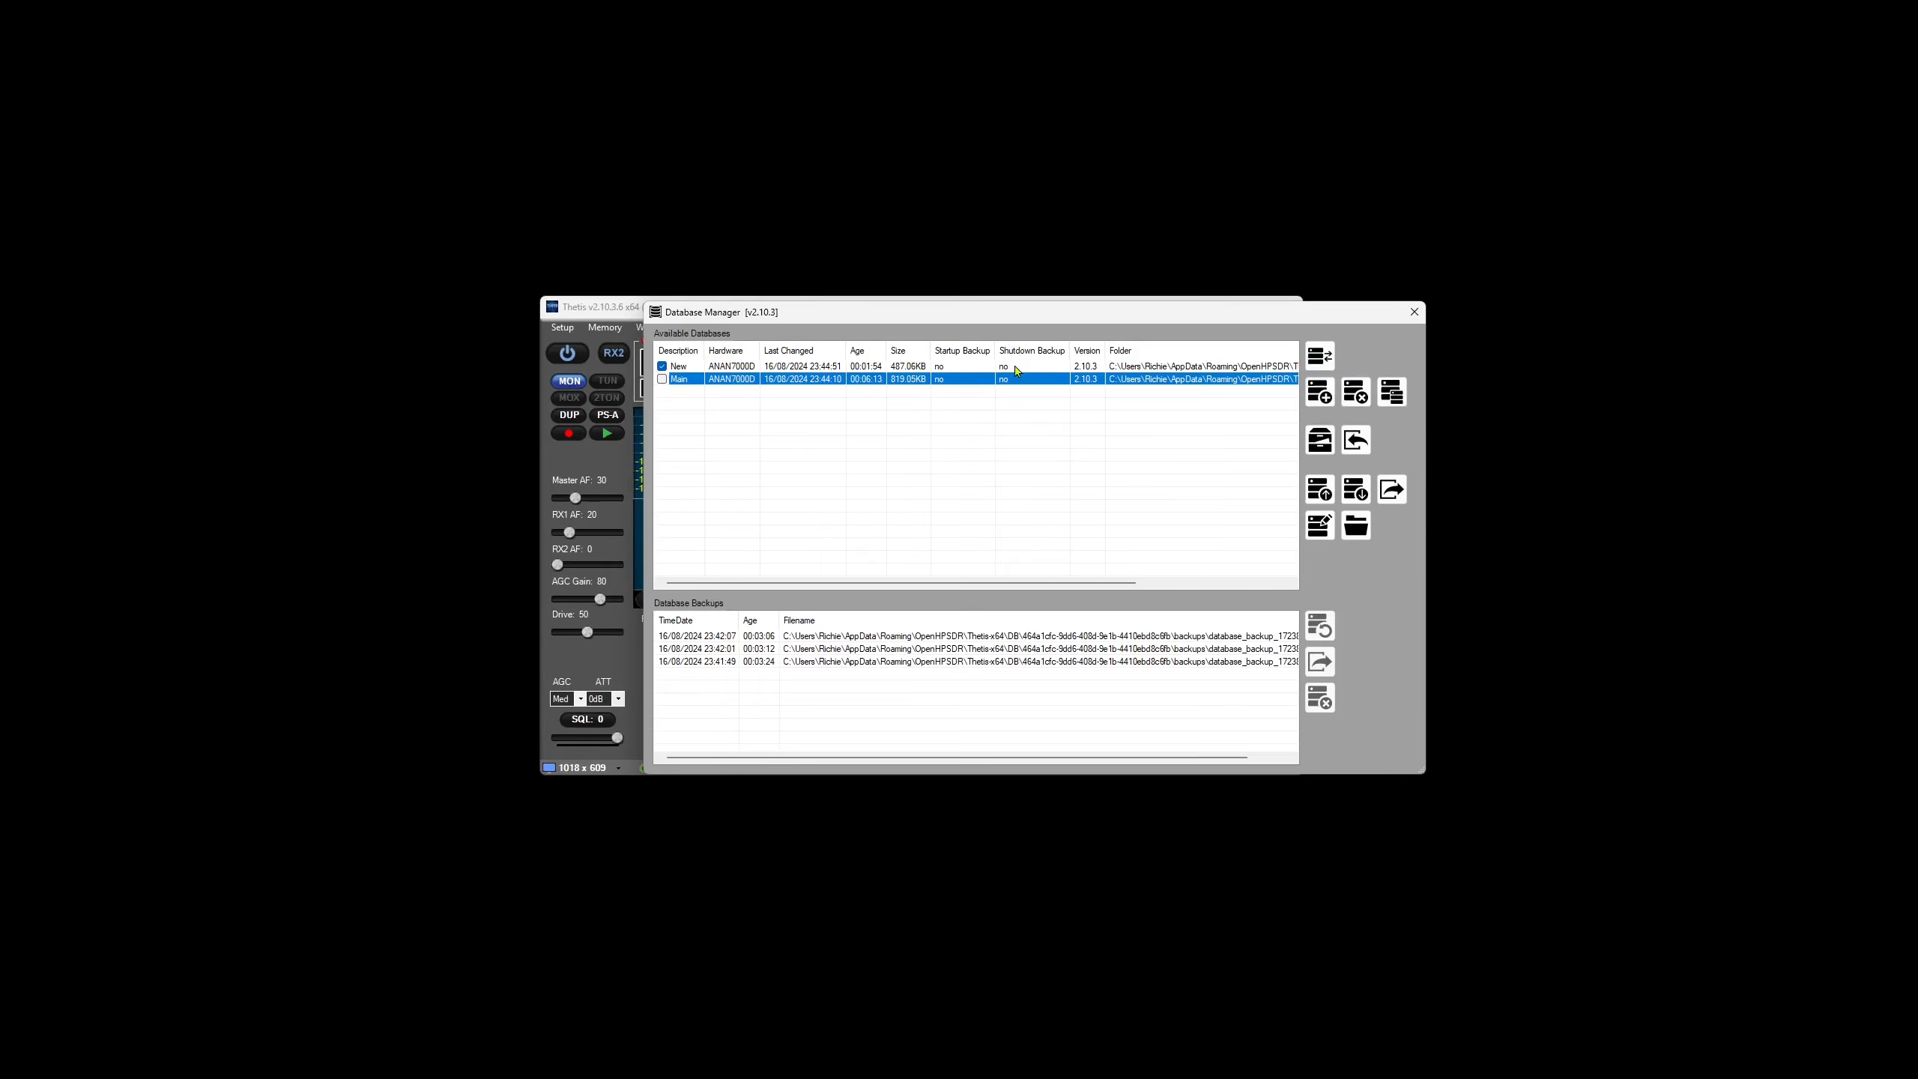
left_click(1320, 356)
left_click(1017, 643)
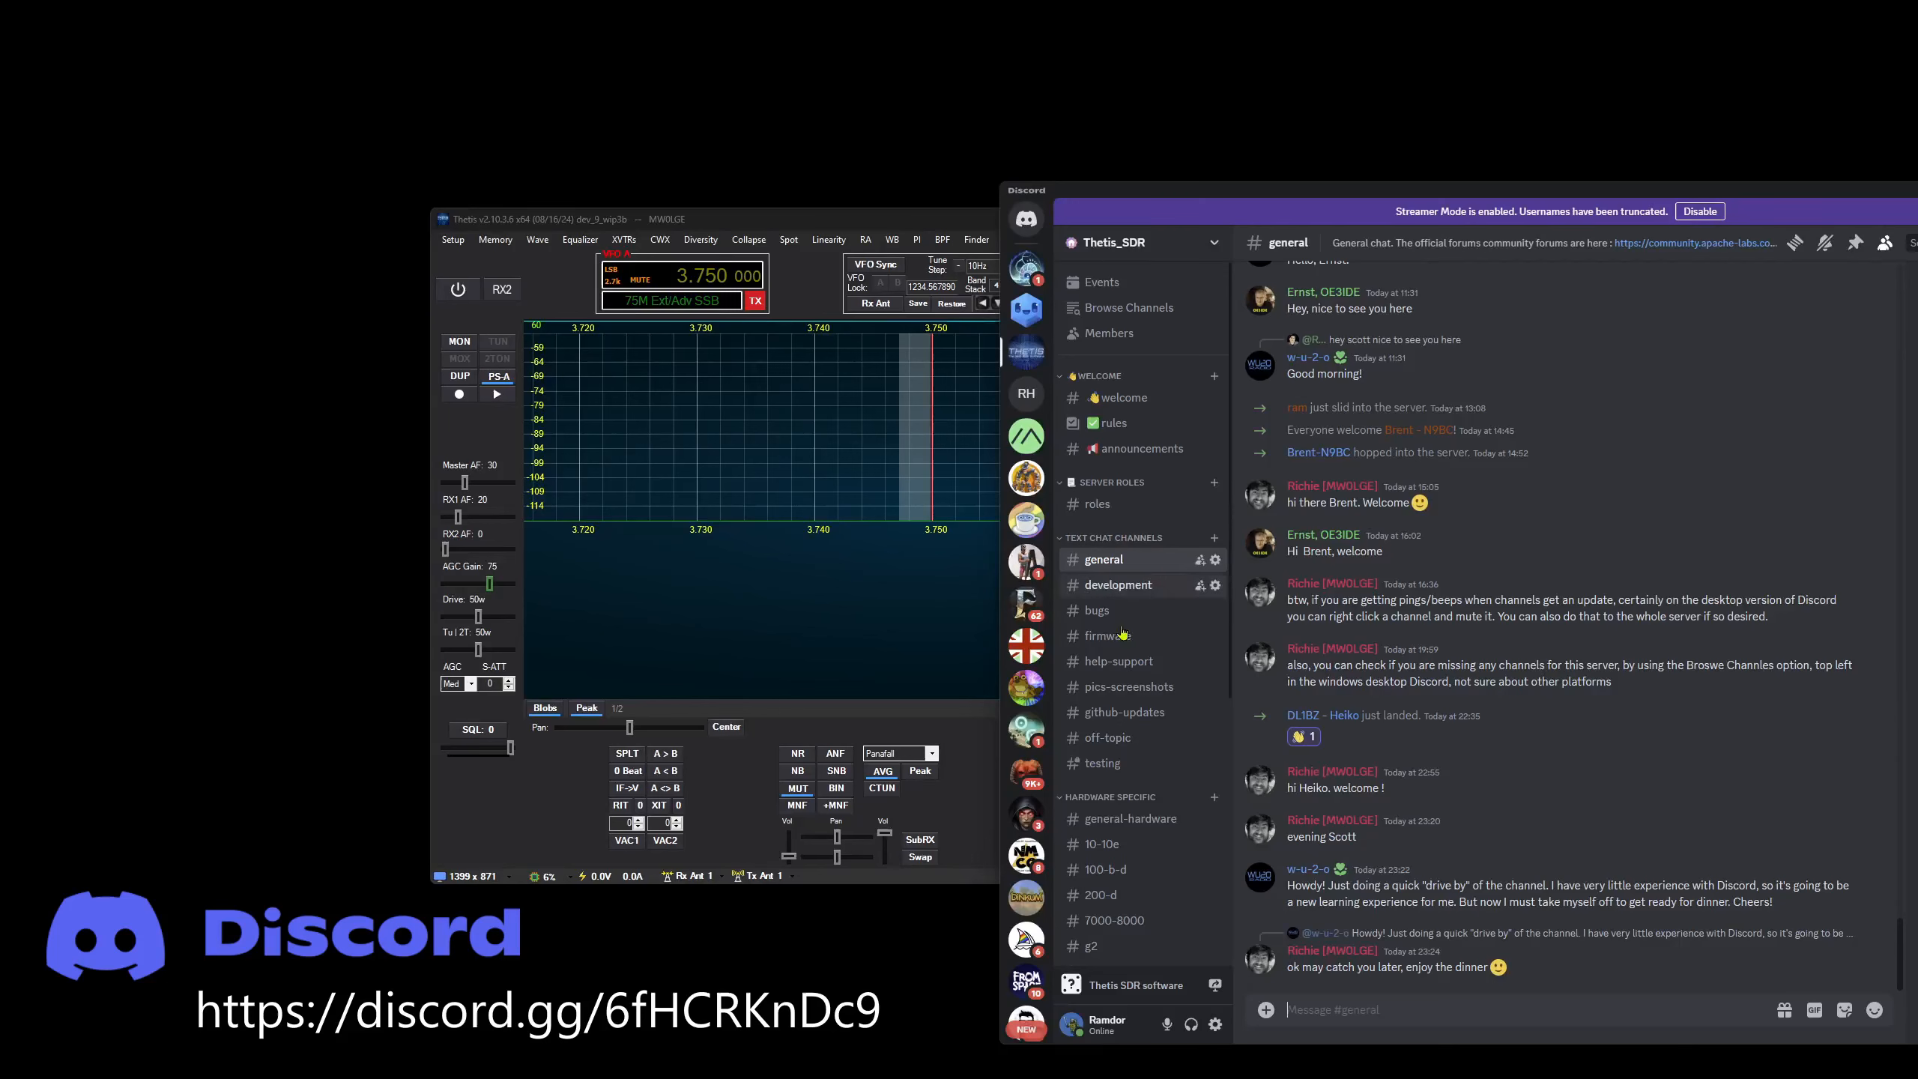
- In Discord, look through the Thetis_SDR server's development and bugs channels and the rest of its channel list
left_click(1129, 589)
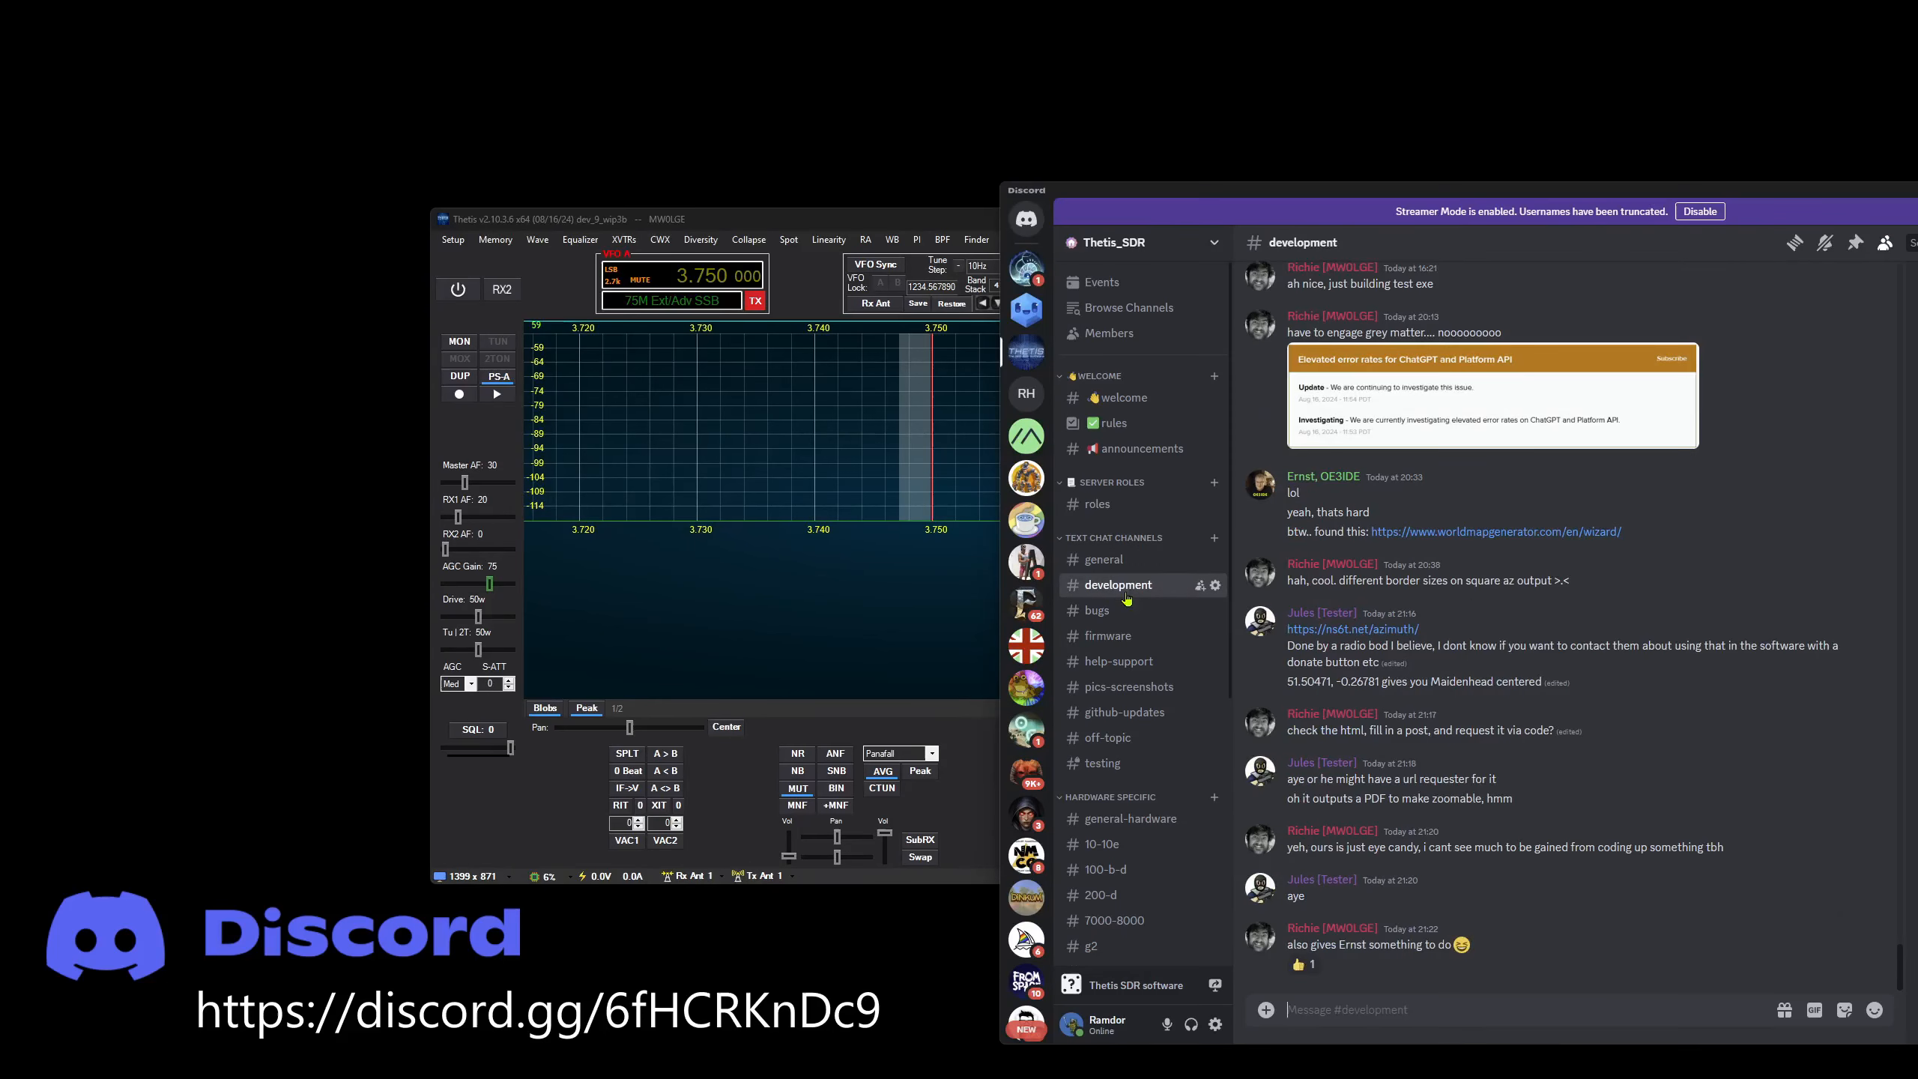
left_click(1106, 623)
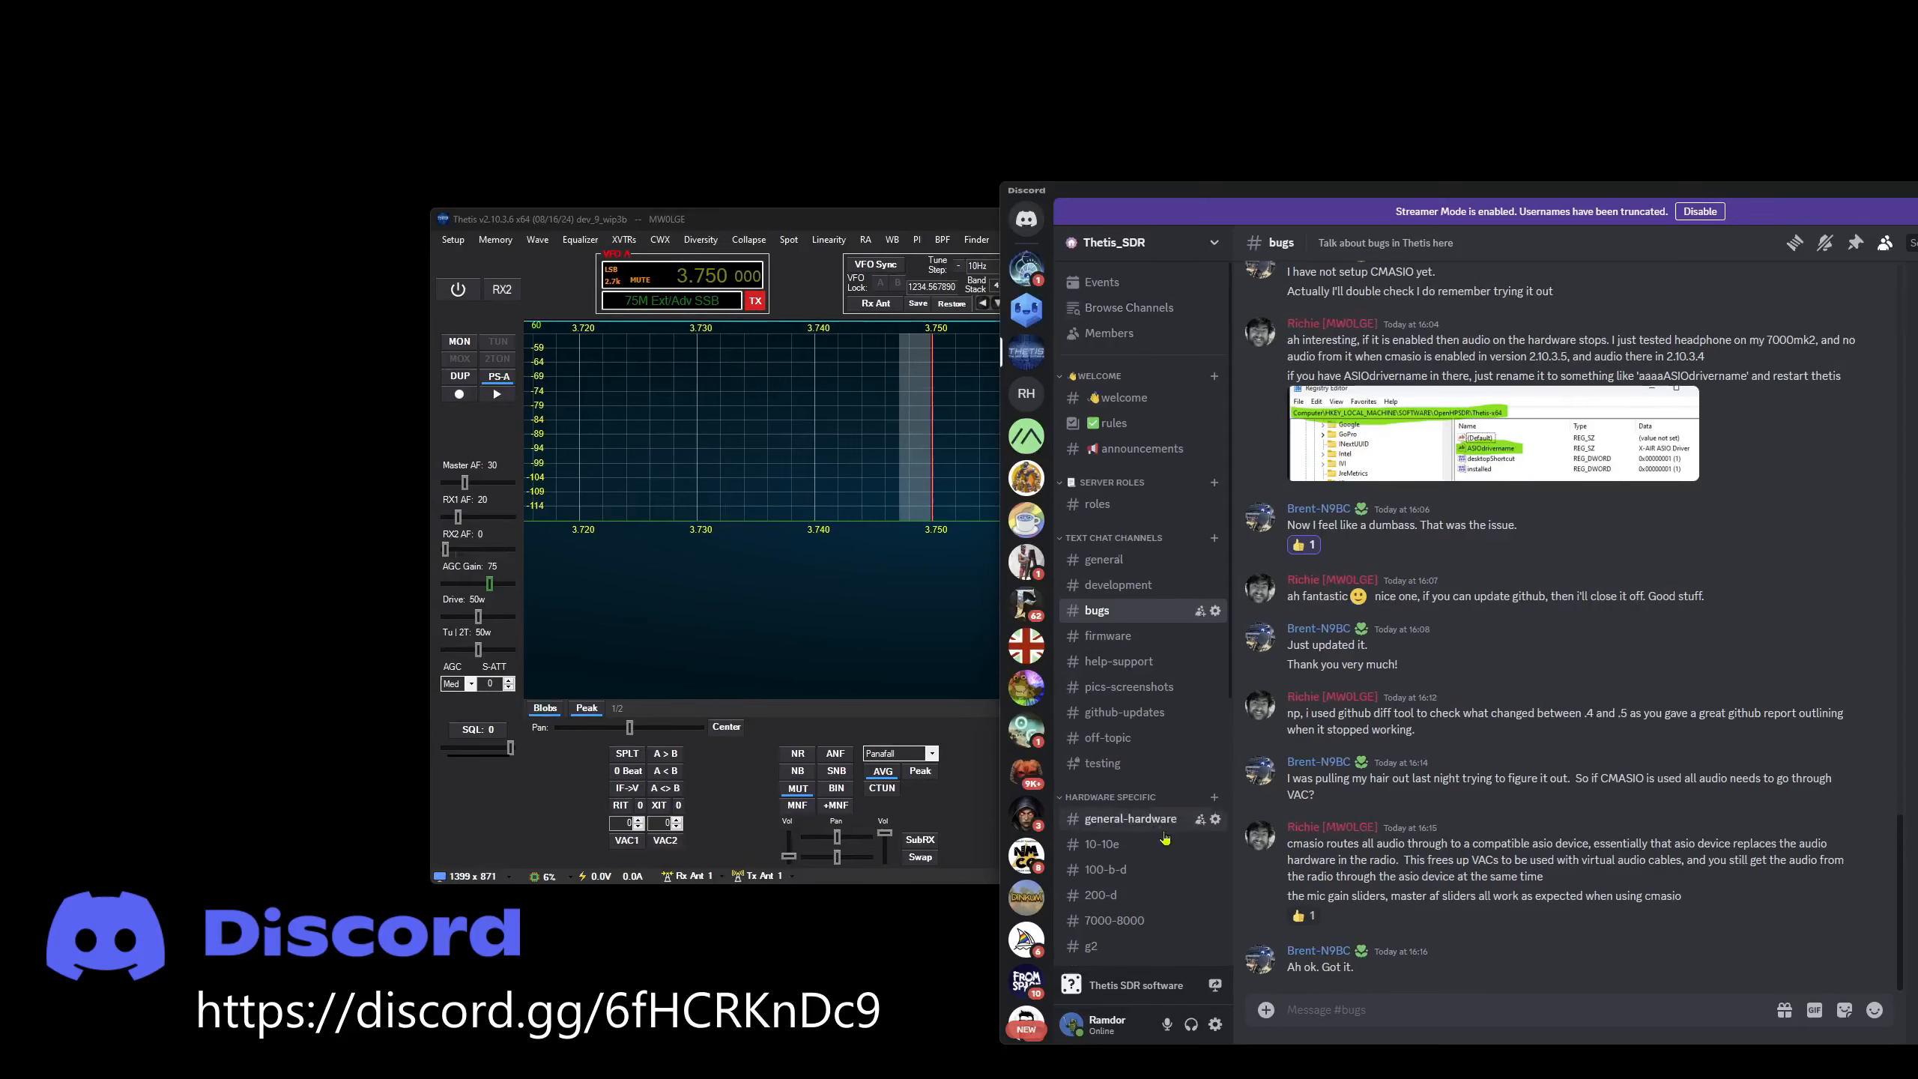
scroll(1156, 835, "down", 4)
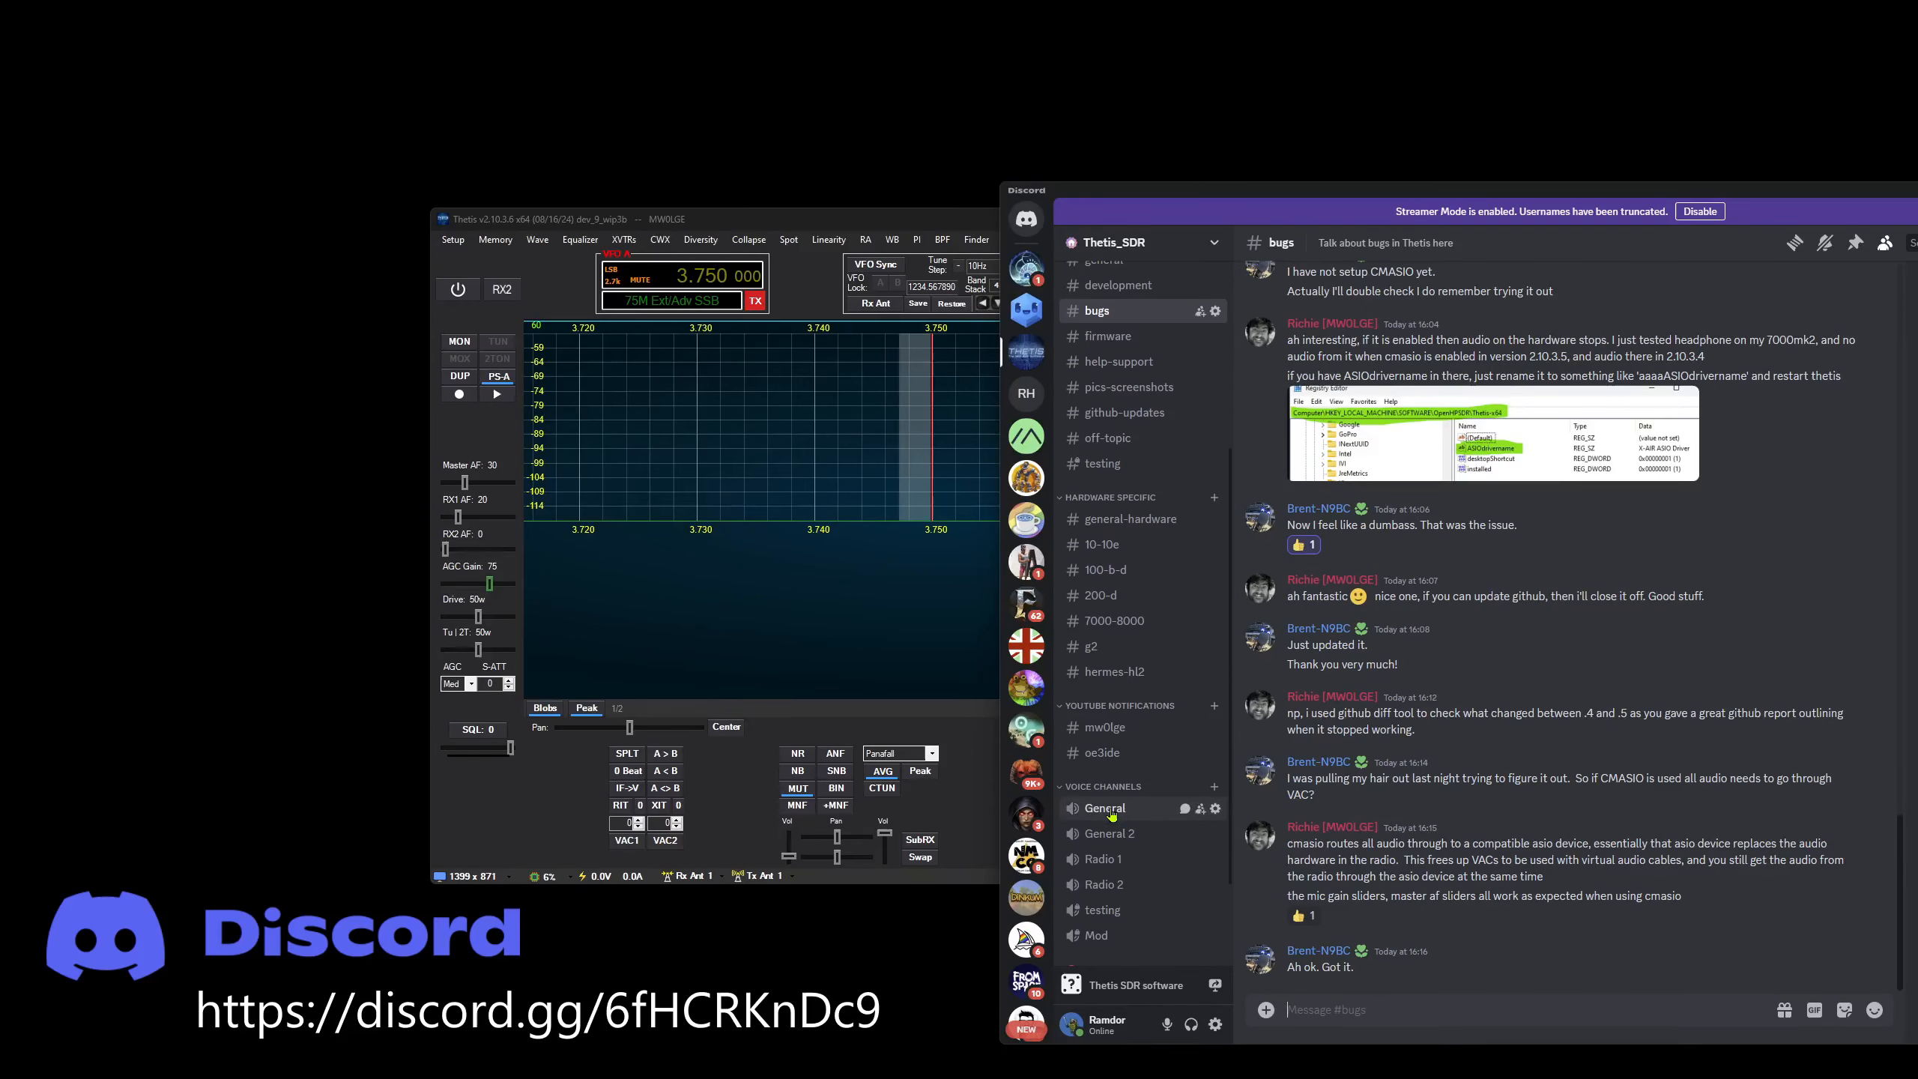
scroll(1155, 824, "down", 2)
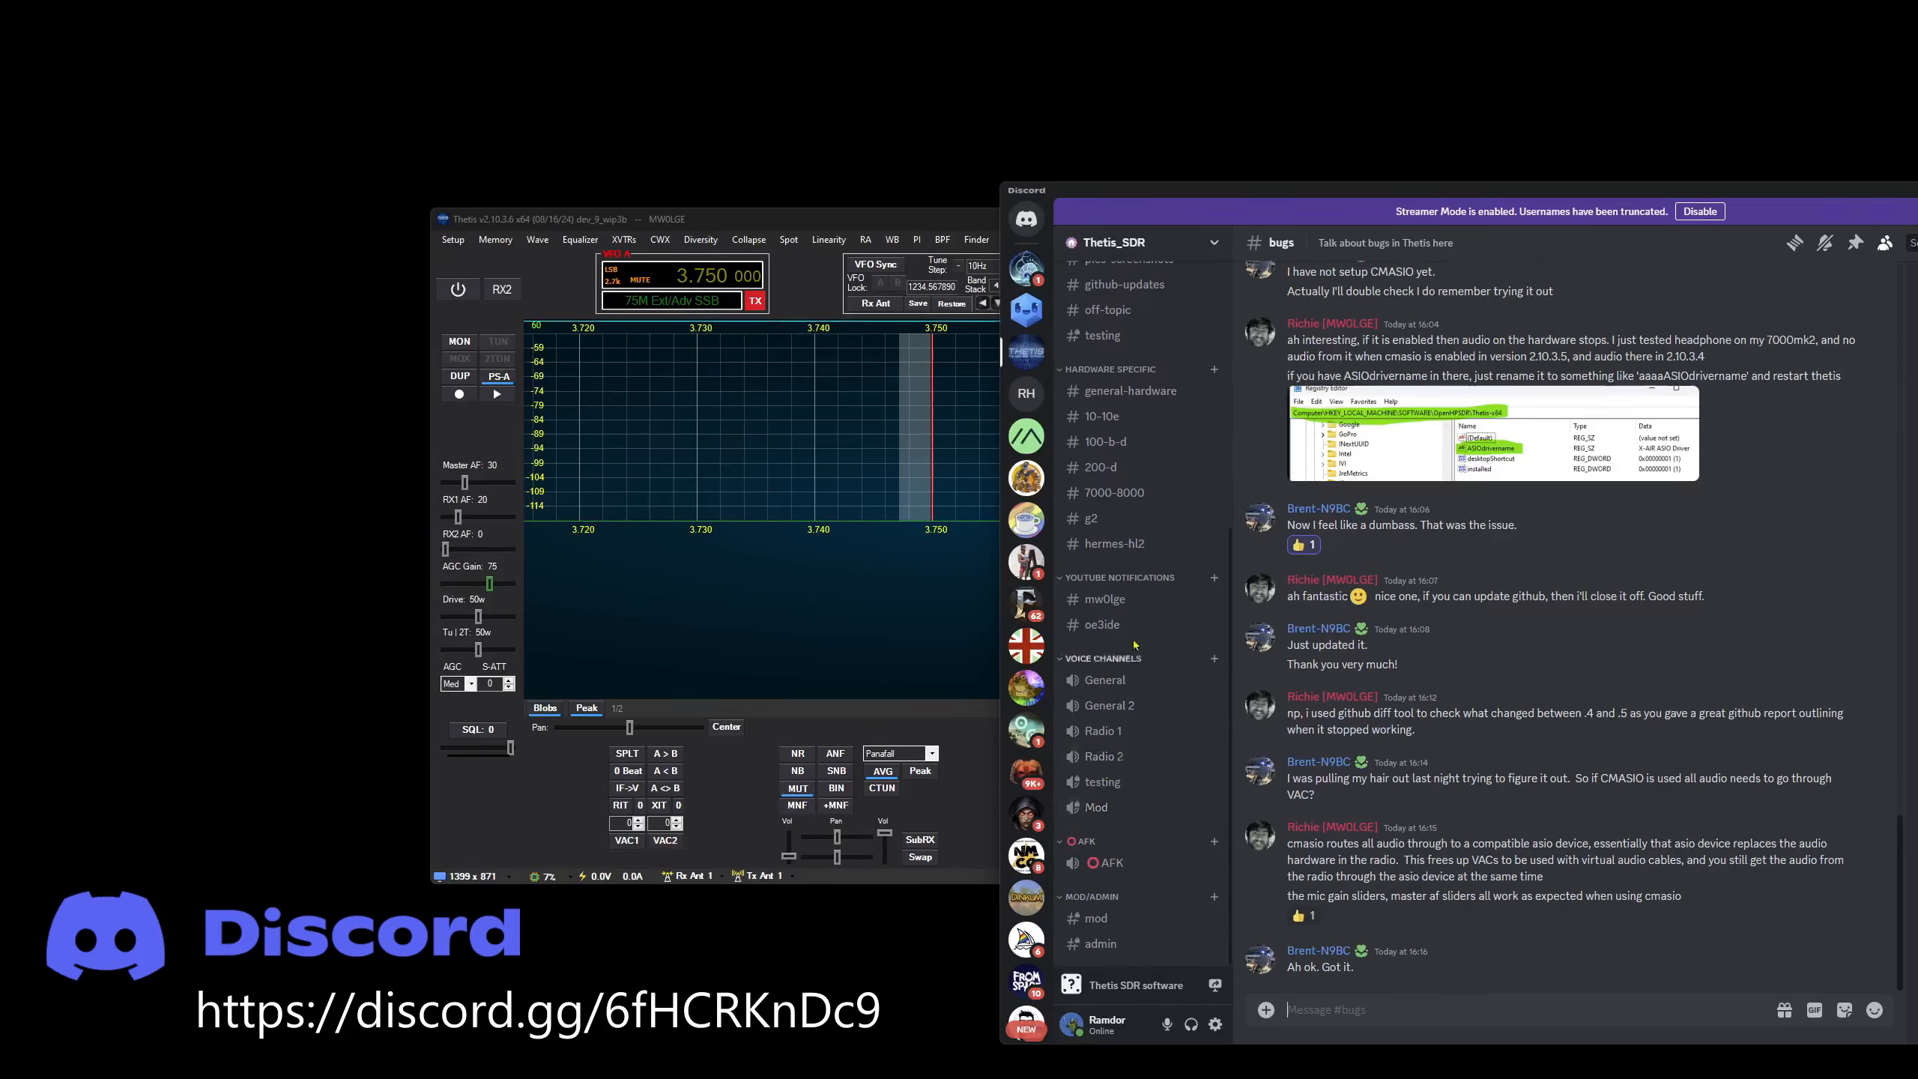
scroll(1120, 792, "up", 5)
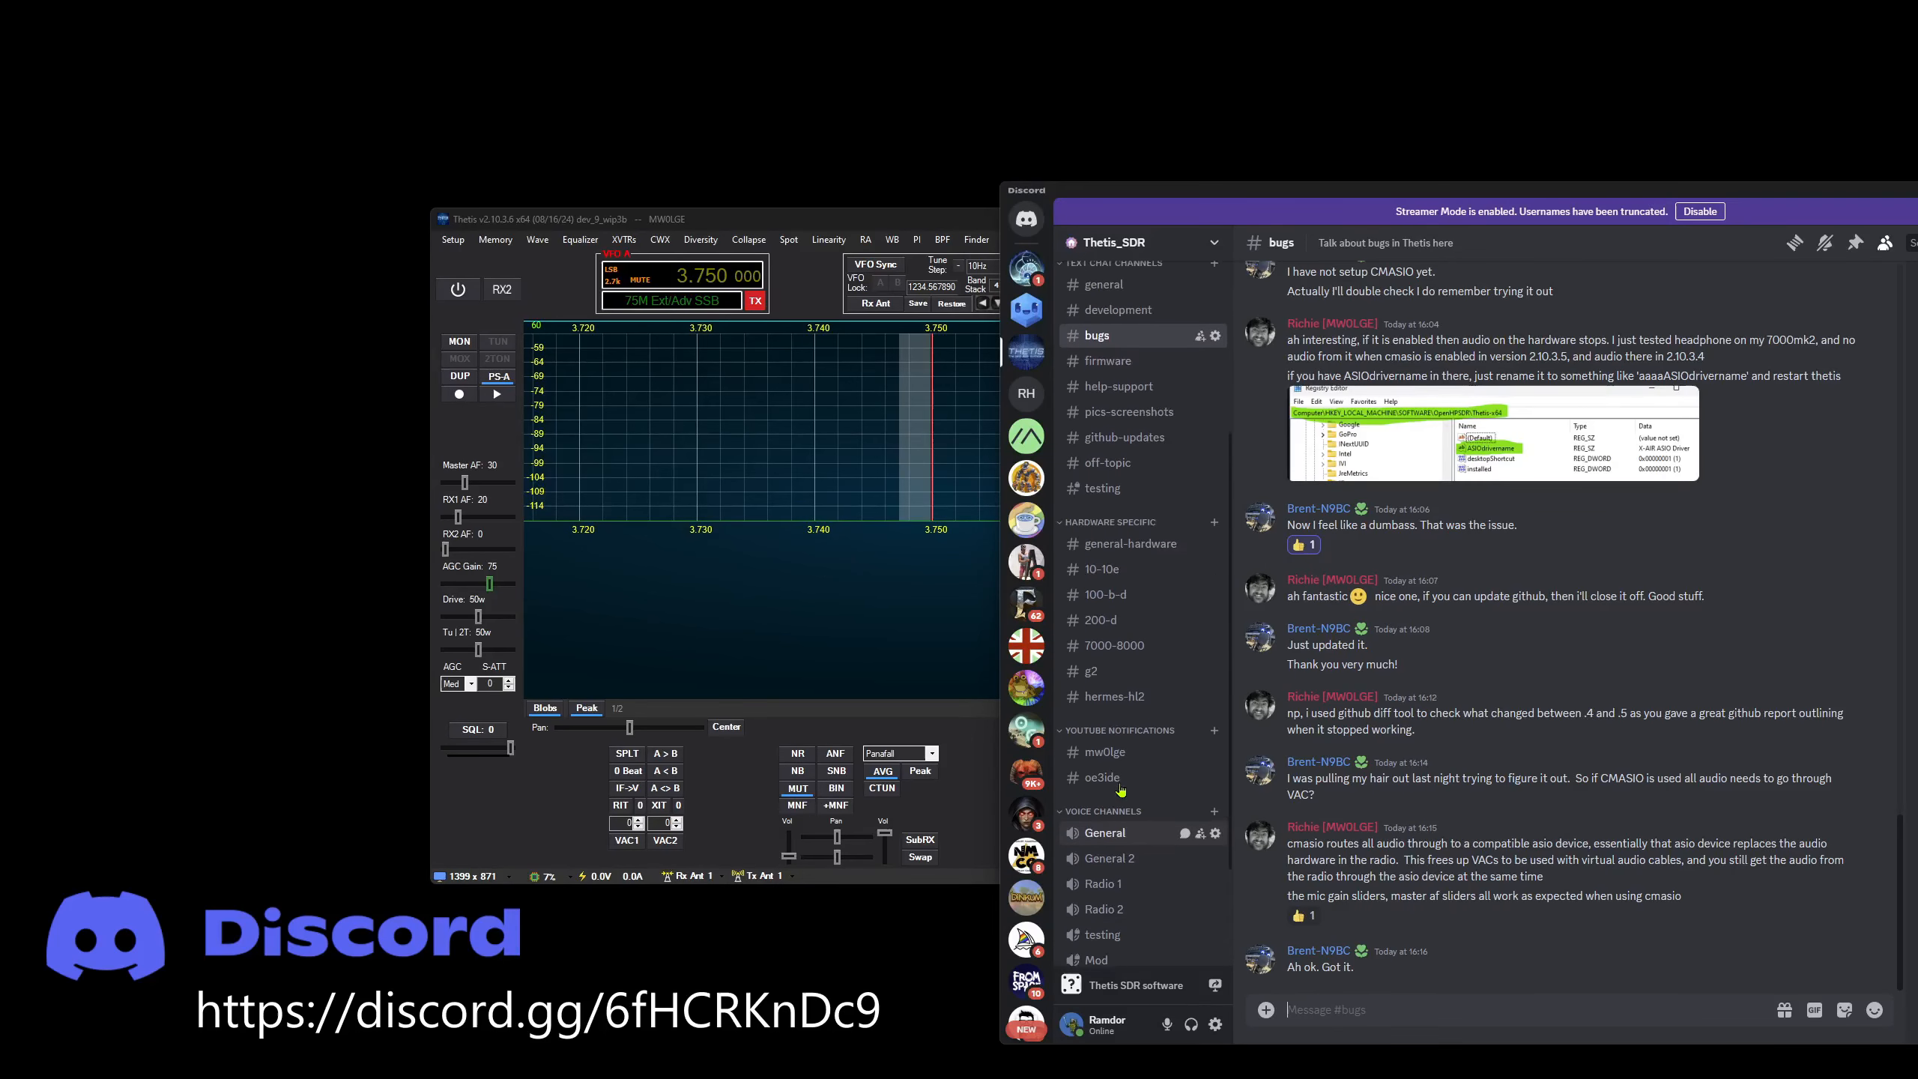
scroll(1140, 630, "up", 1)
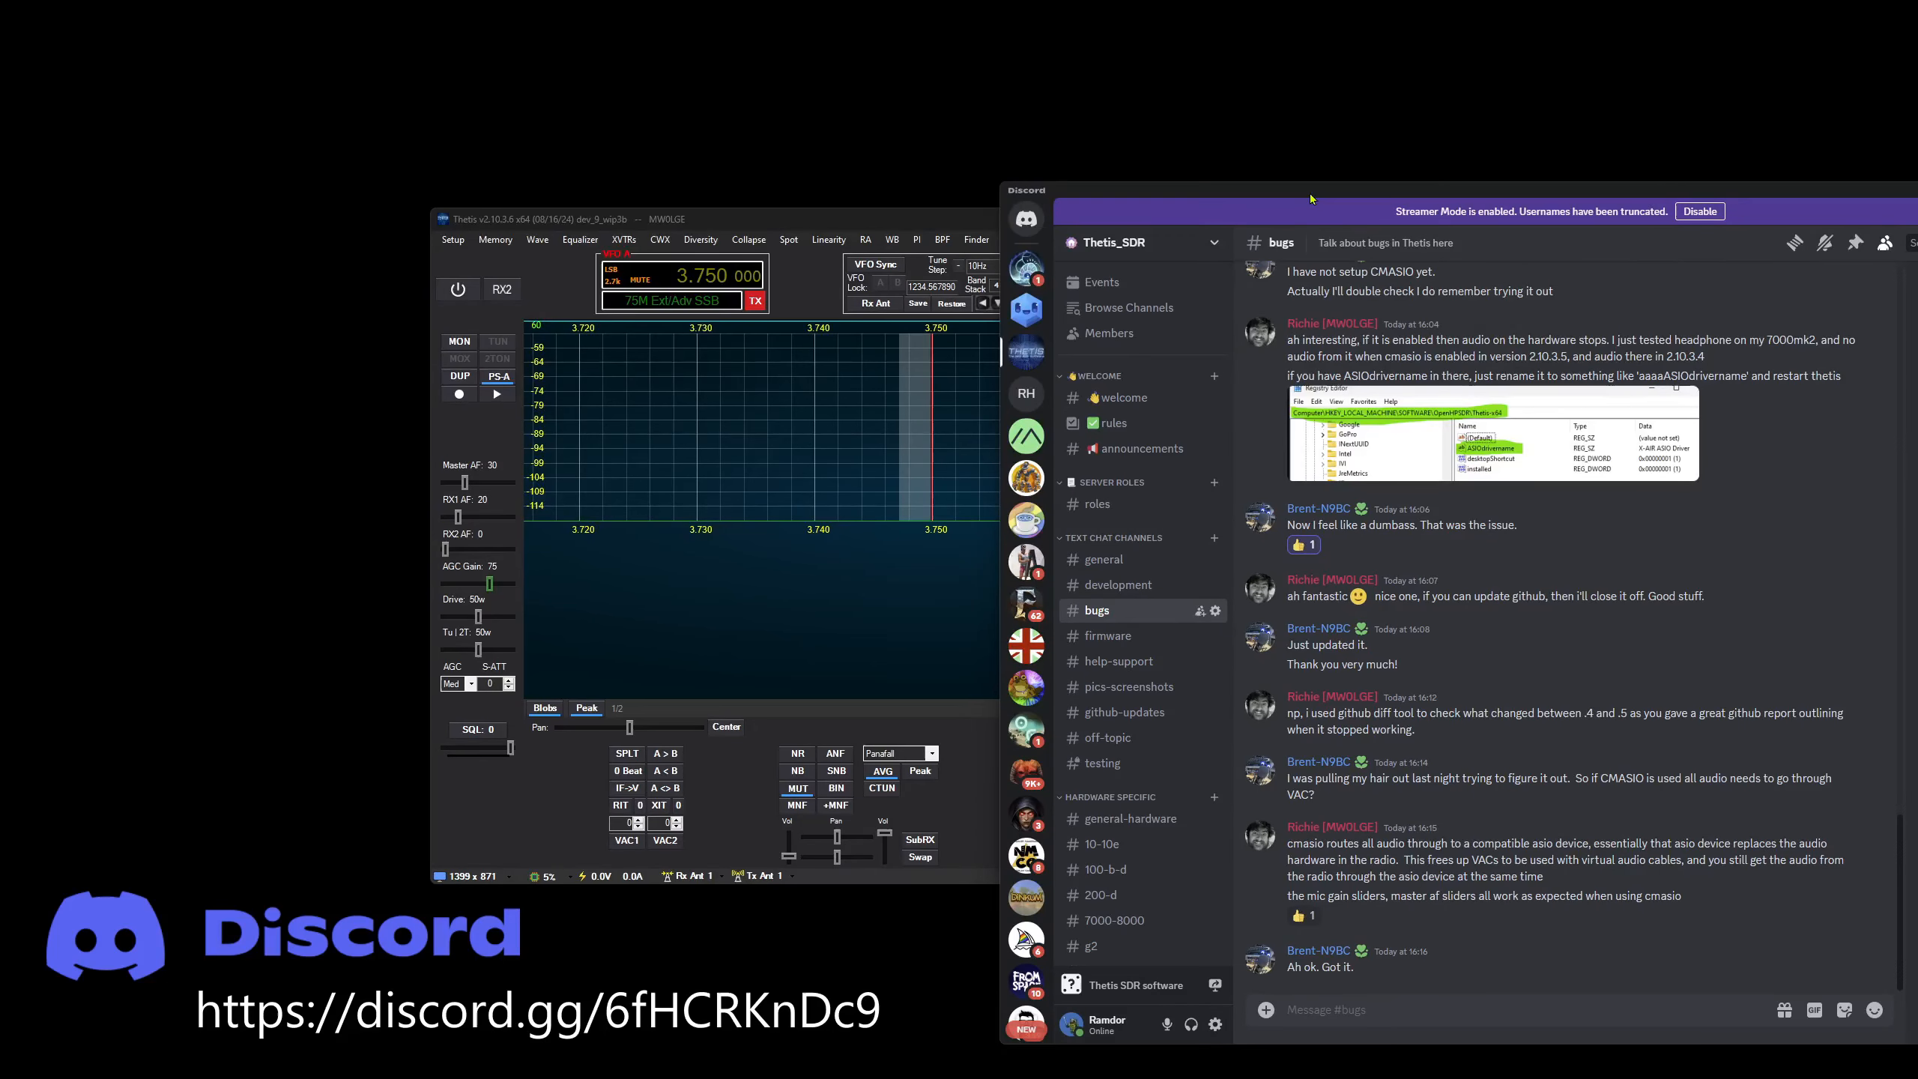
left_click_drag(1312, 196, 1327, 195)
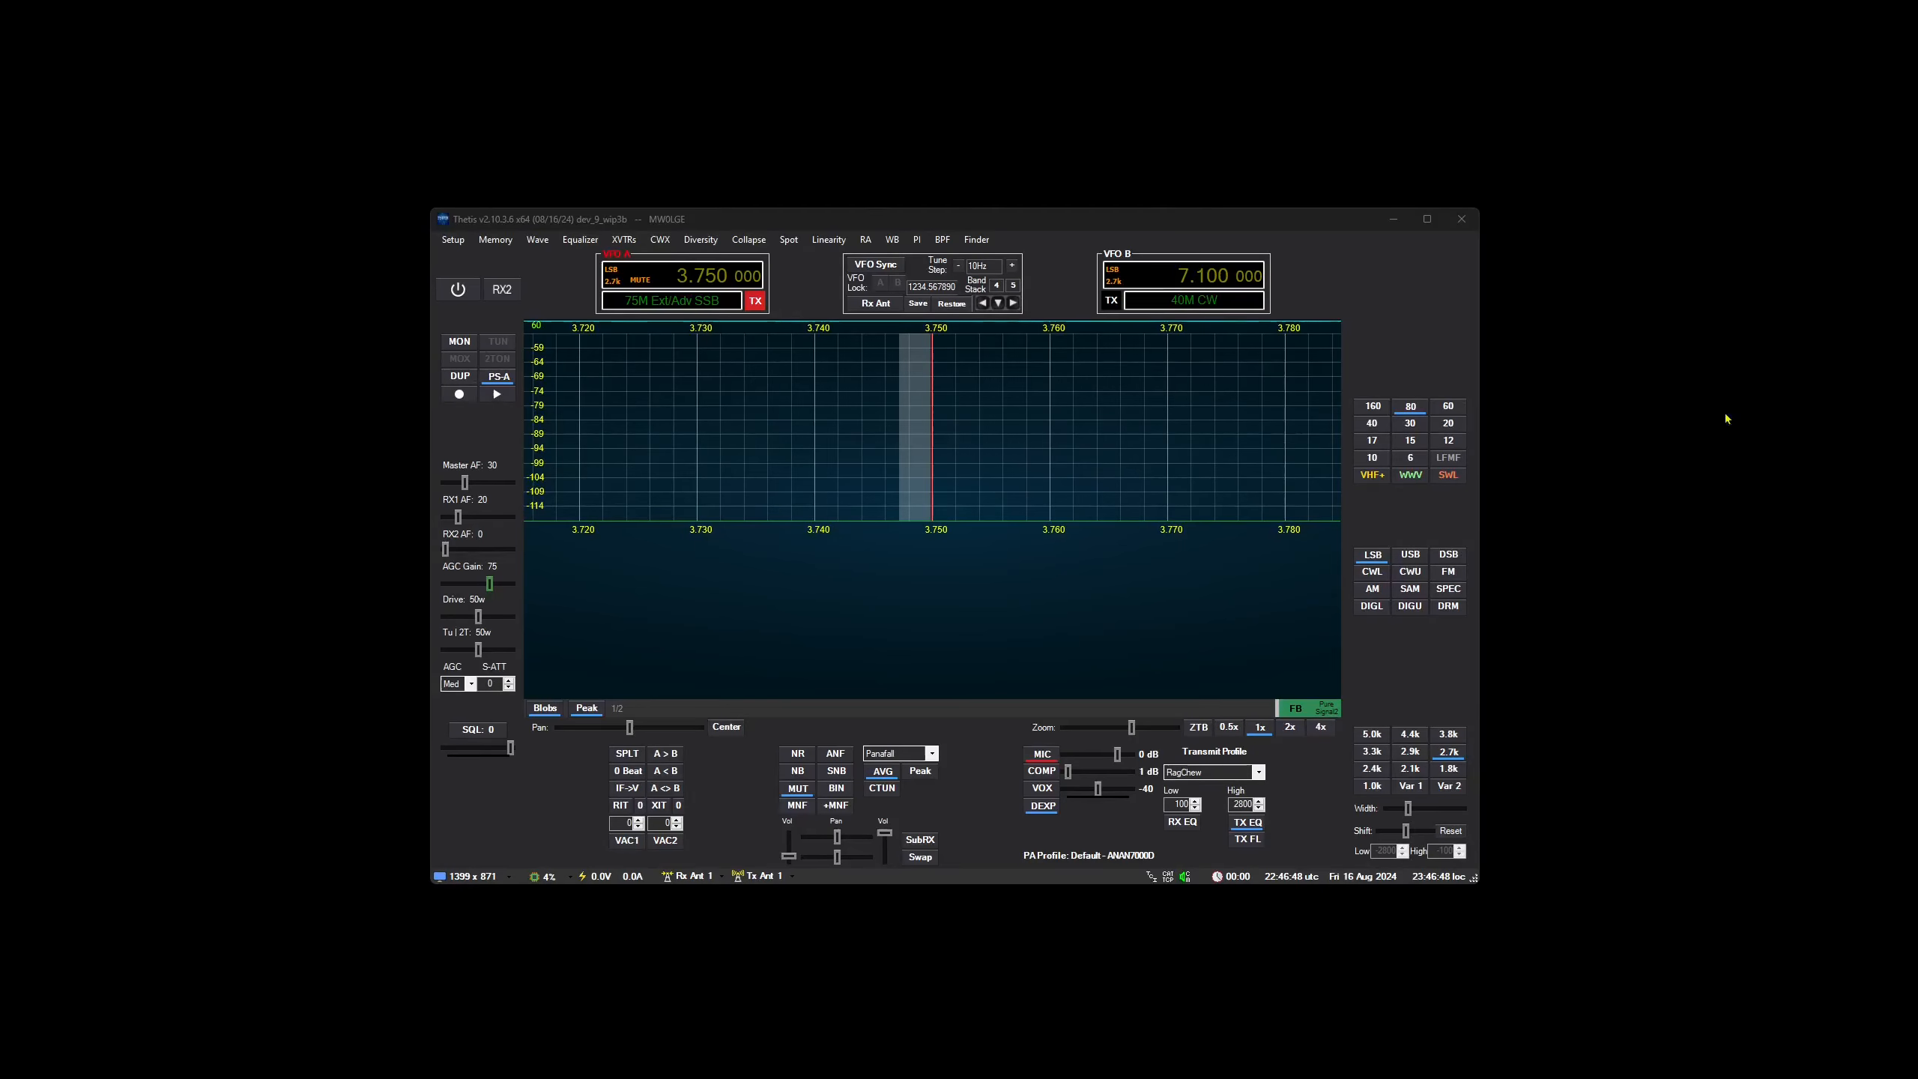
- Switch to Thetis and view the available databases in the Database Manager, closing it again
left_click(636, 225)
left_click(454, 241)
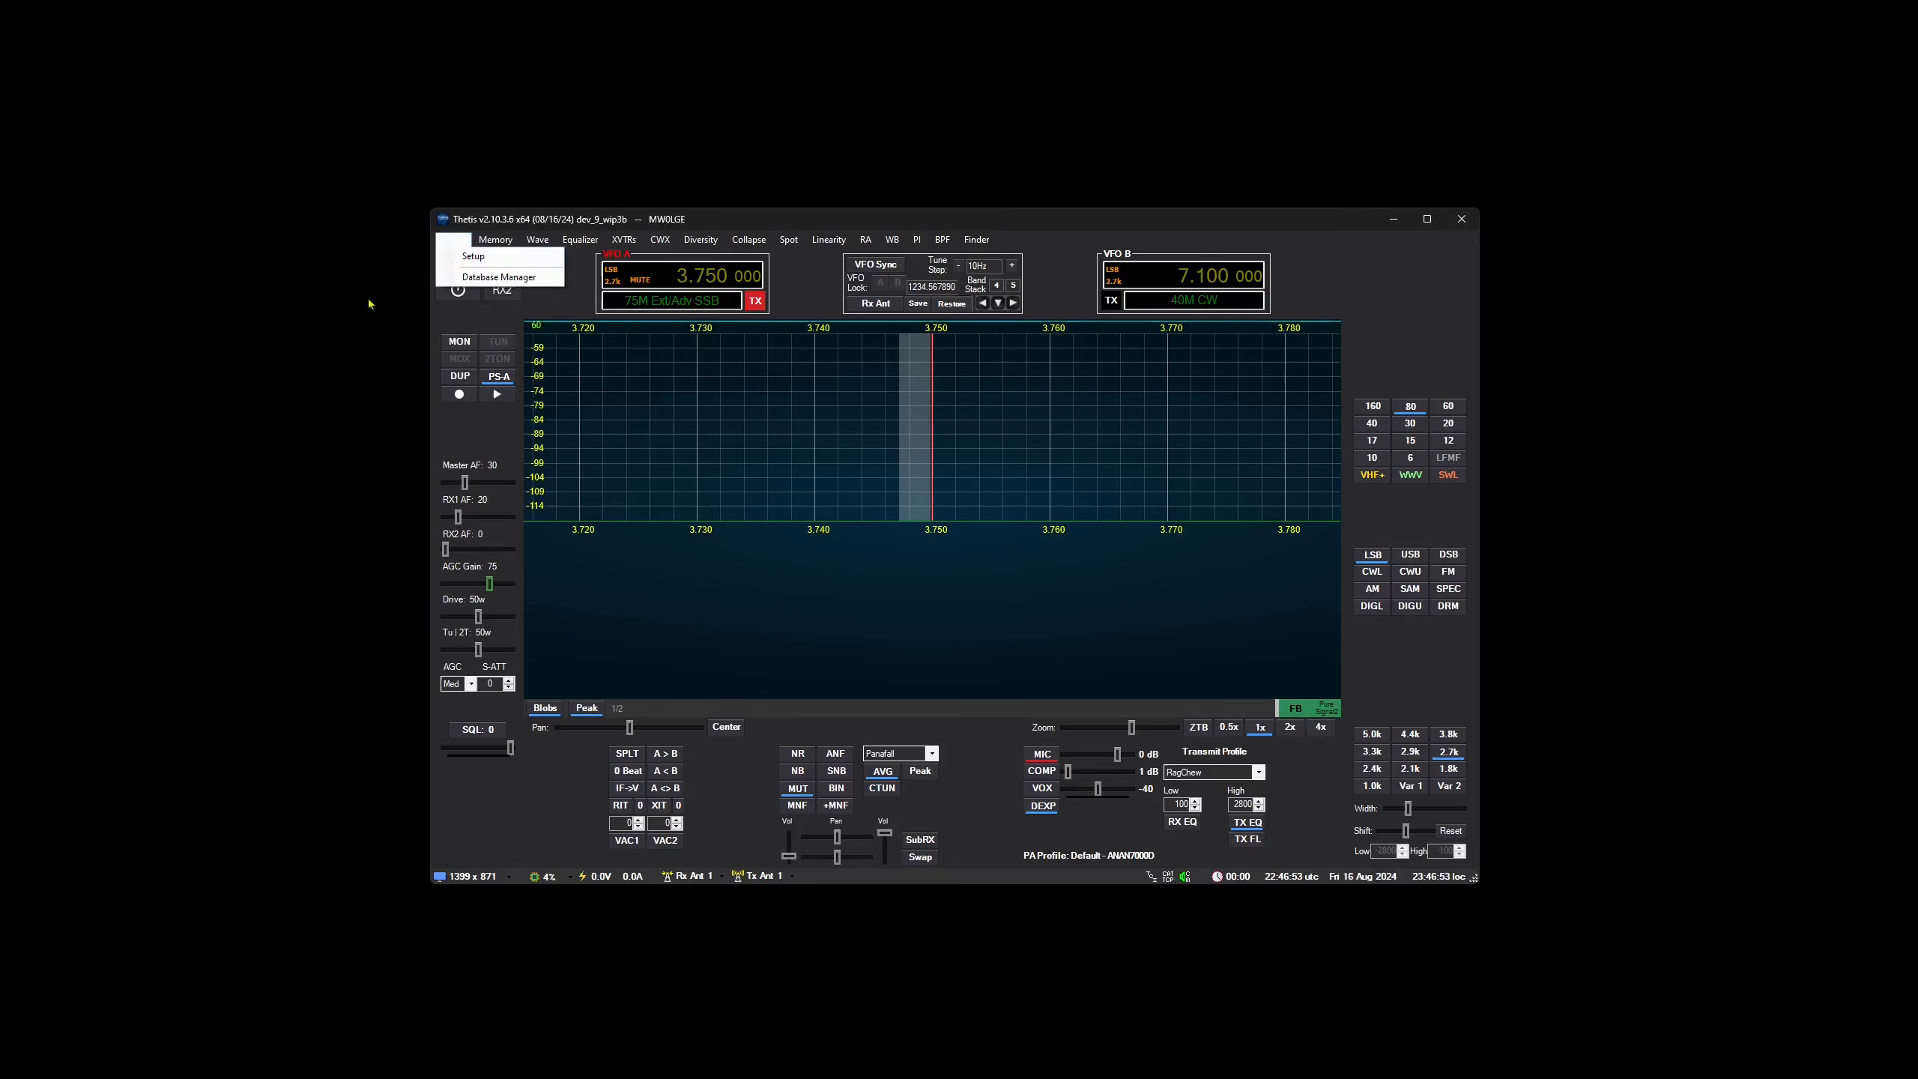
left_click(497, 277)
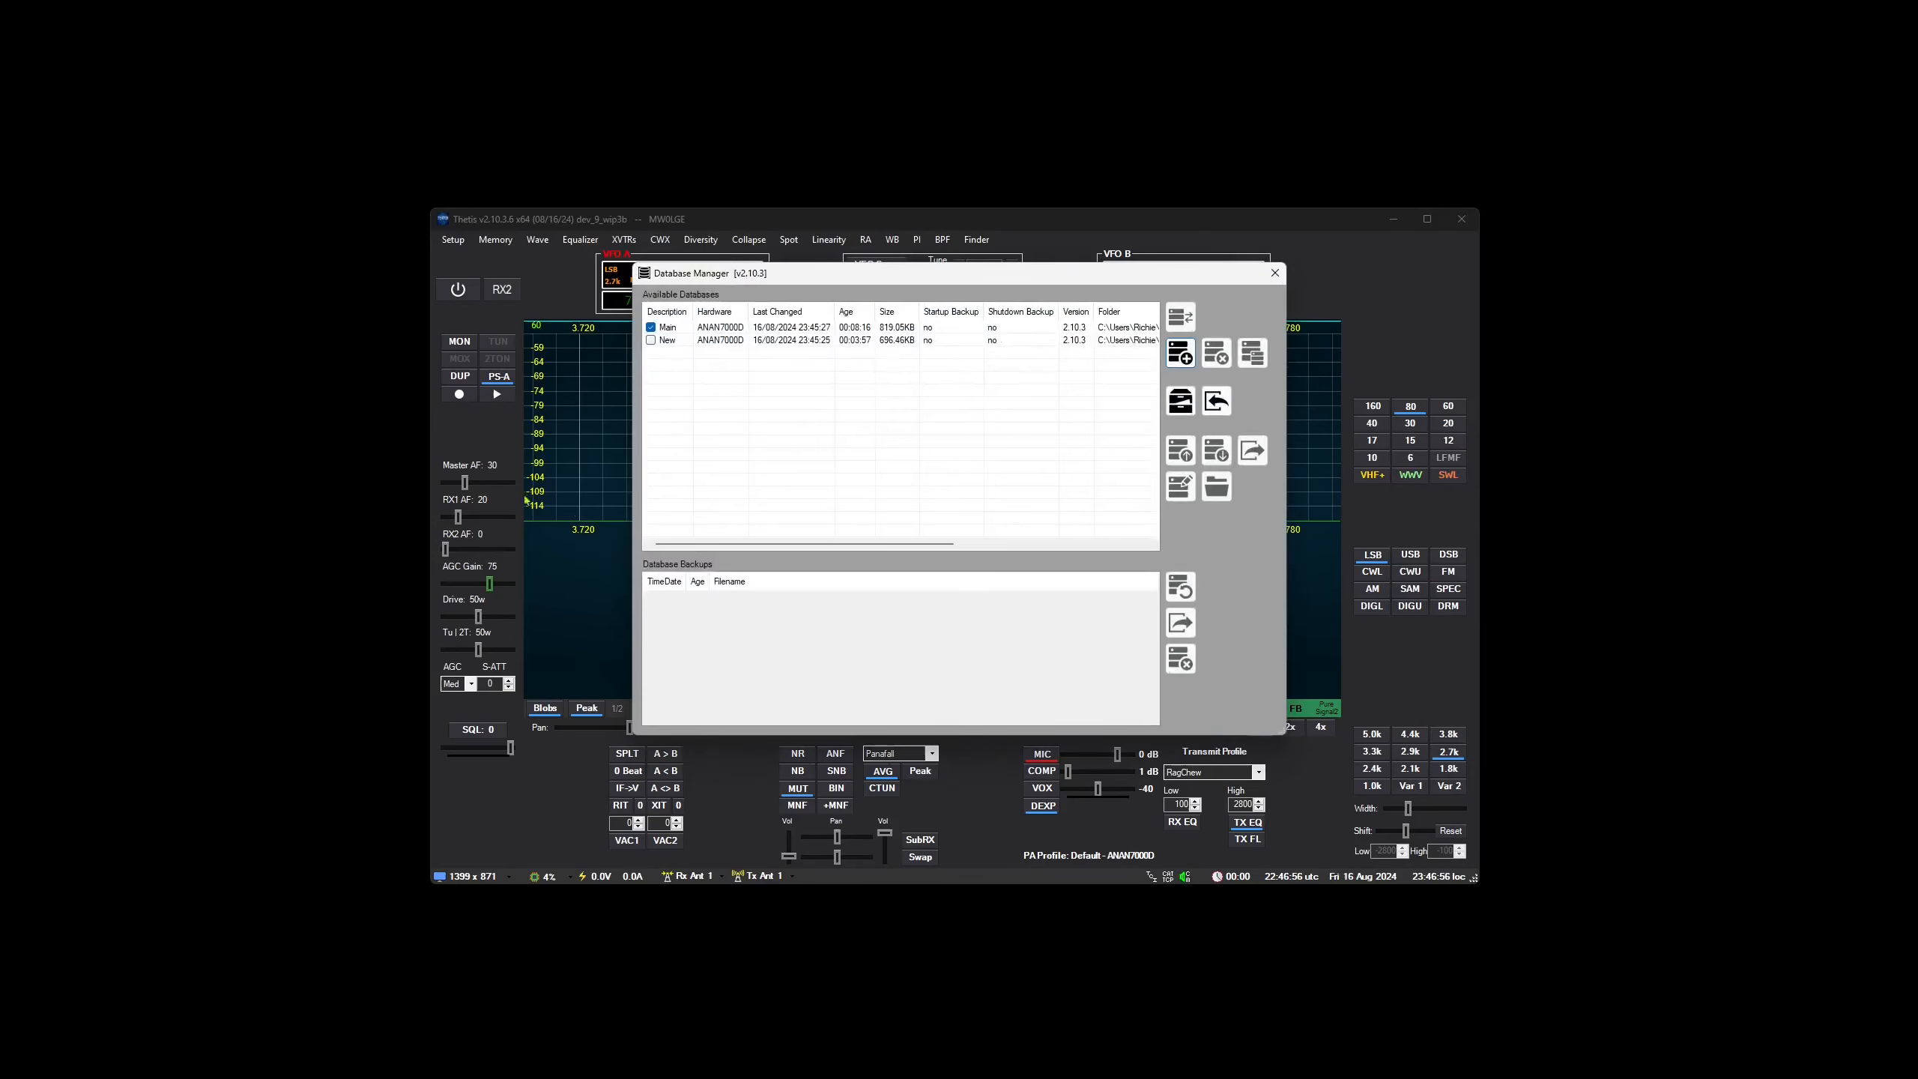
left_click(1274, 273)
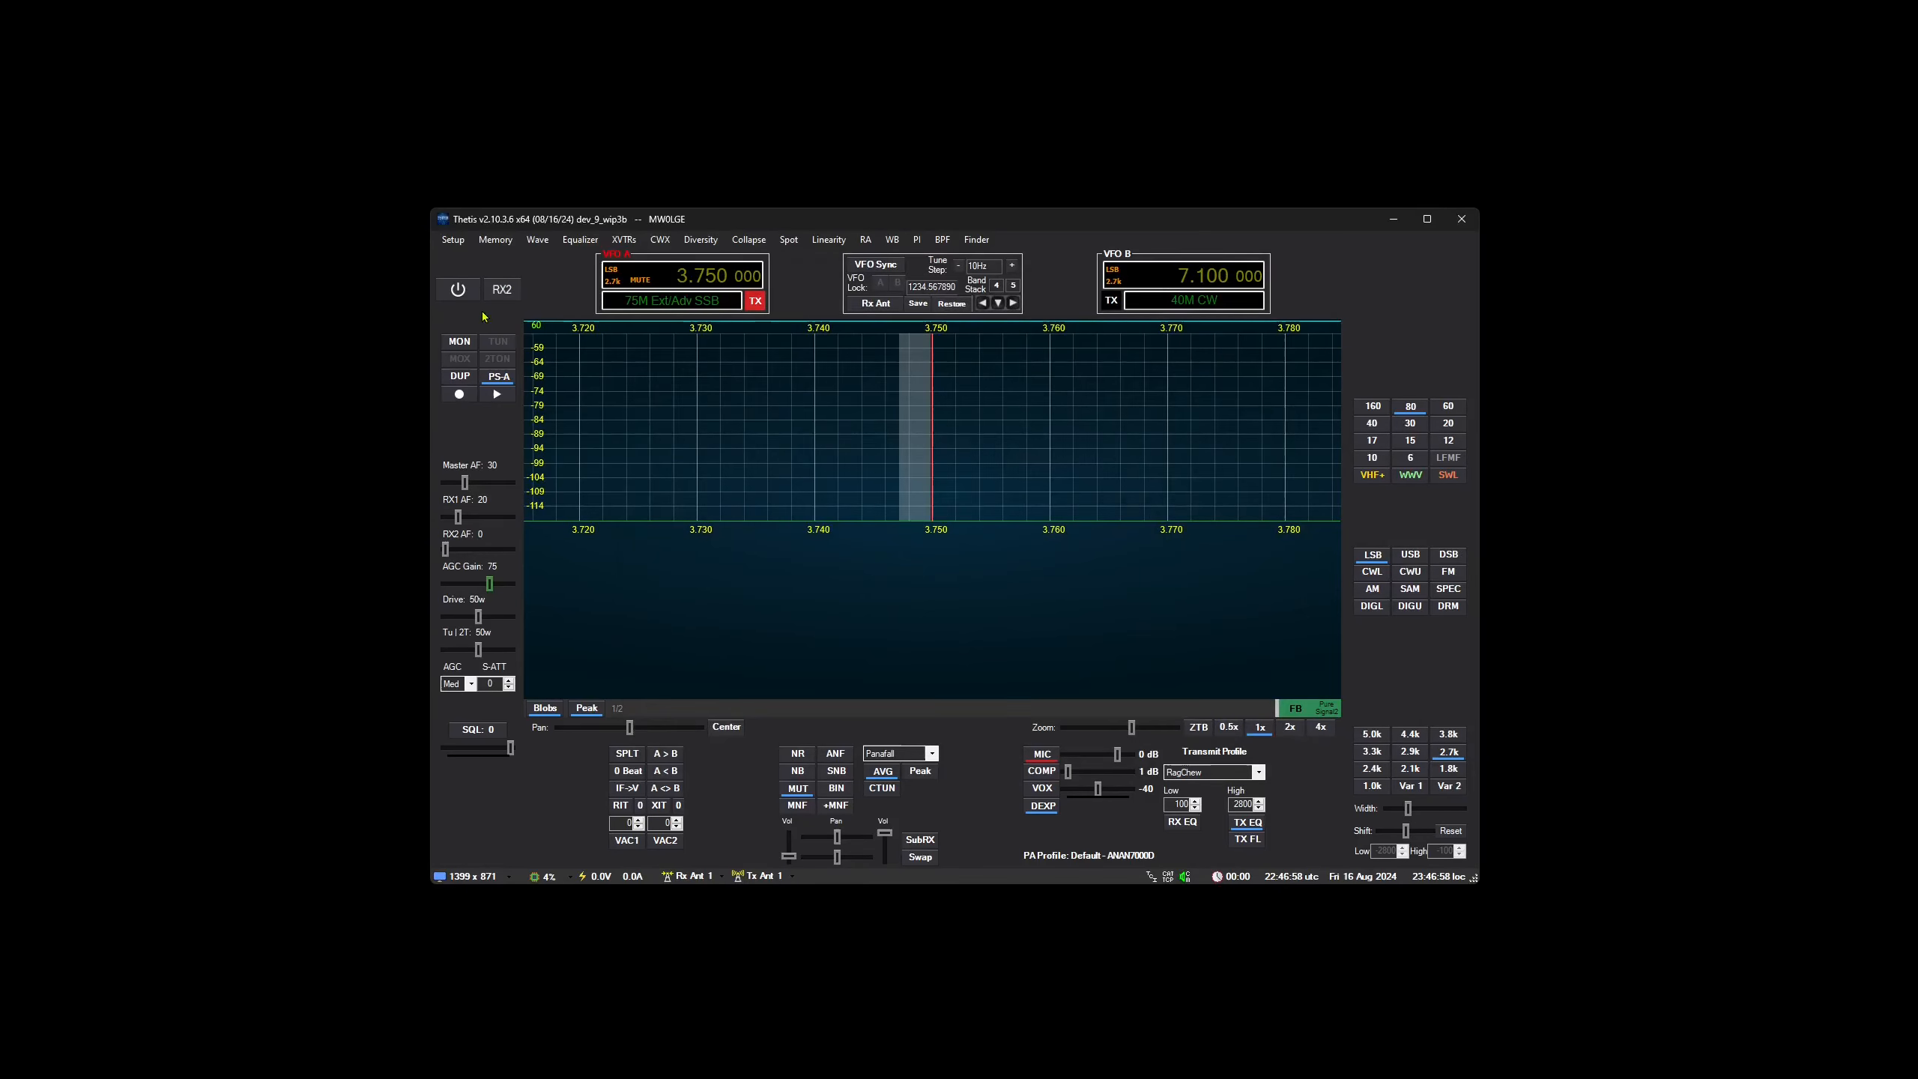
- Try to open the Database Manager with the radio powered on, and power the radio off again
left_click(457, 294)
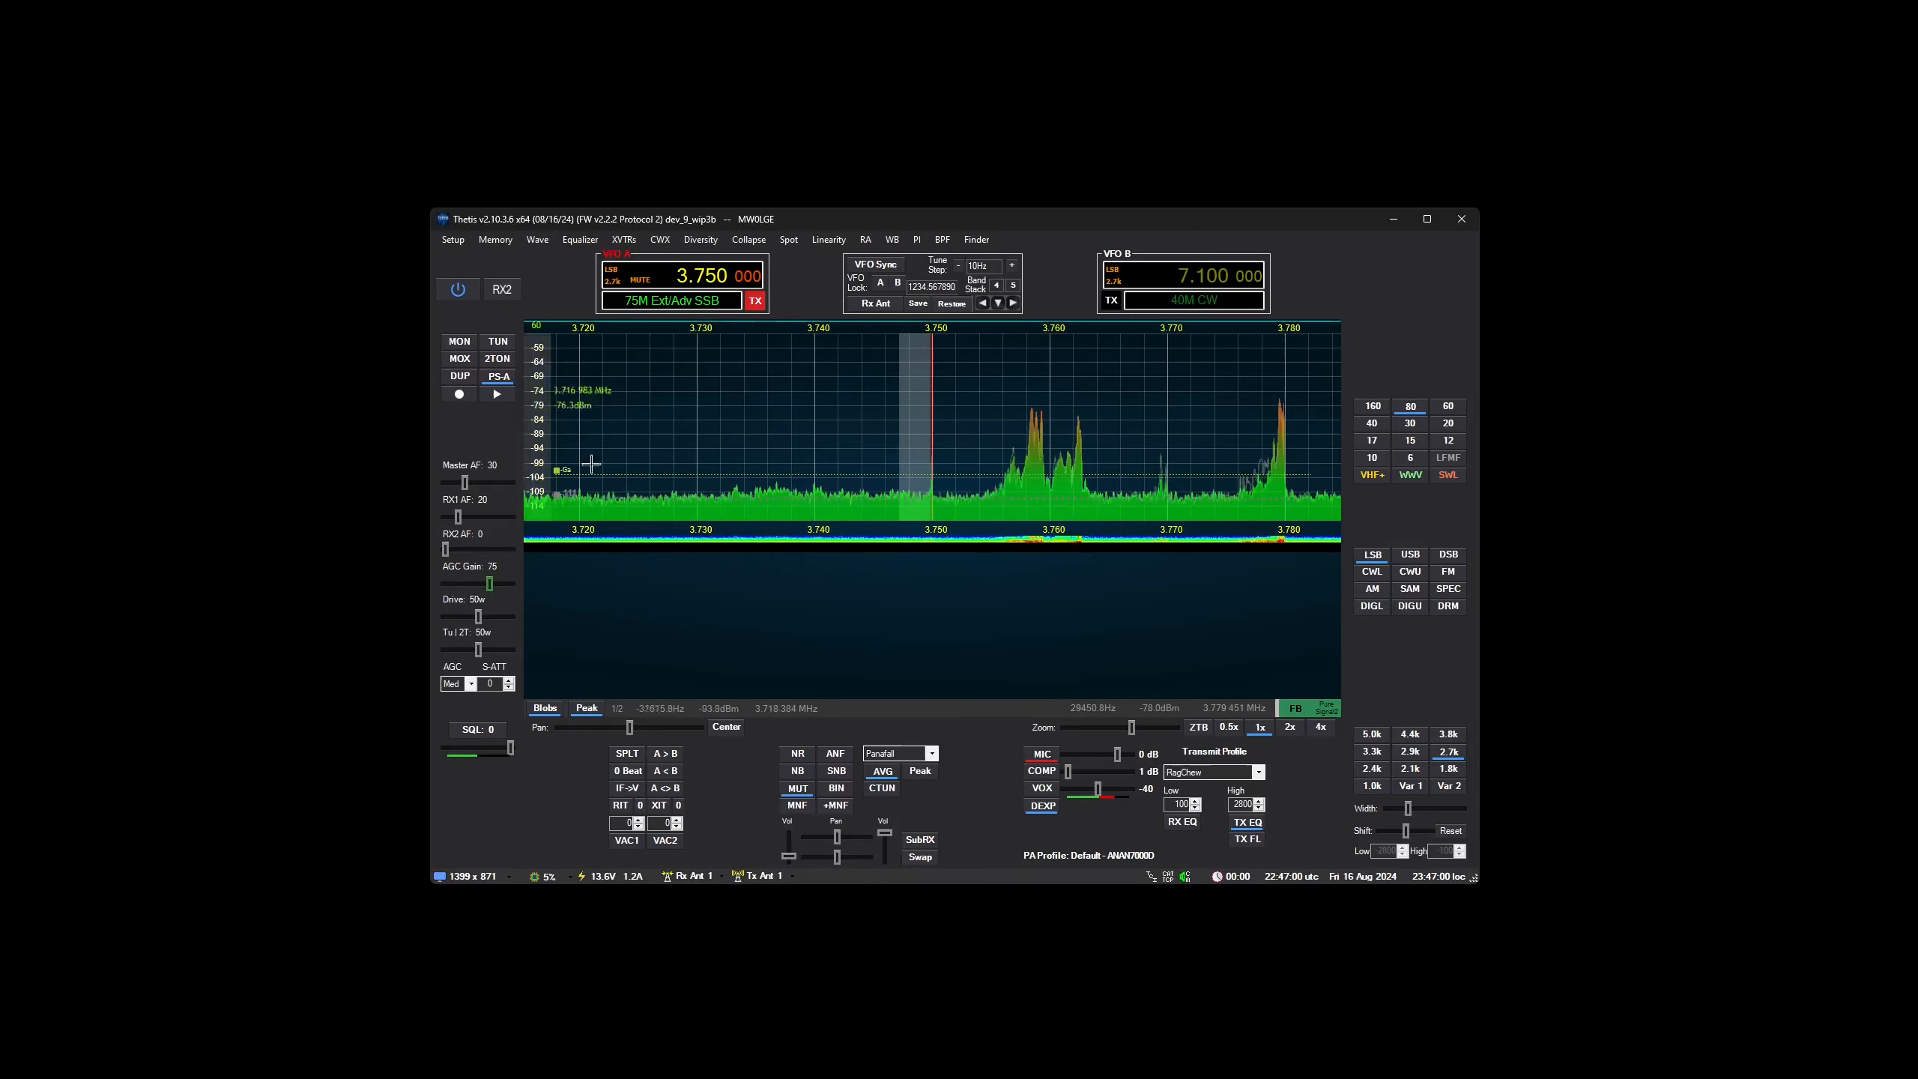
left_click(456, 240)
left_click(498, 278)
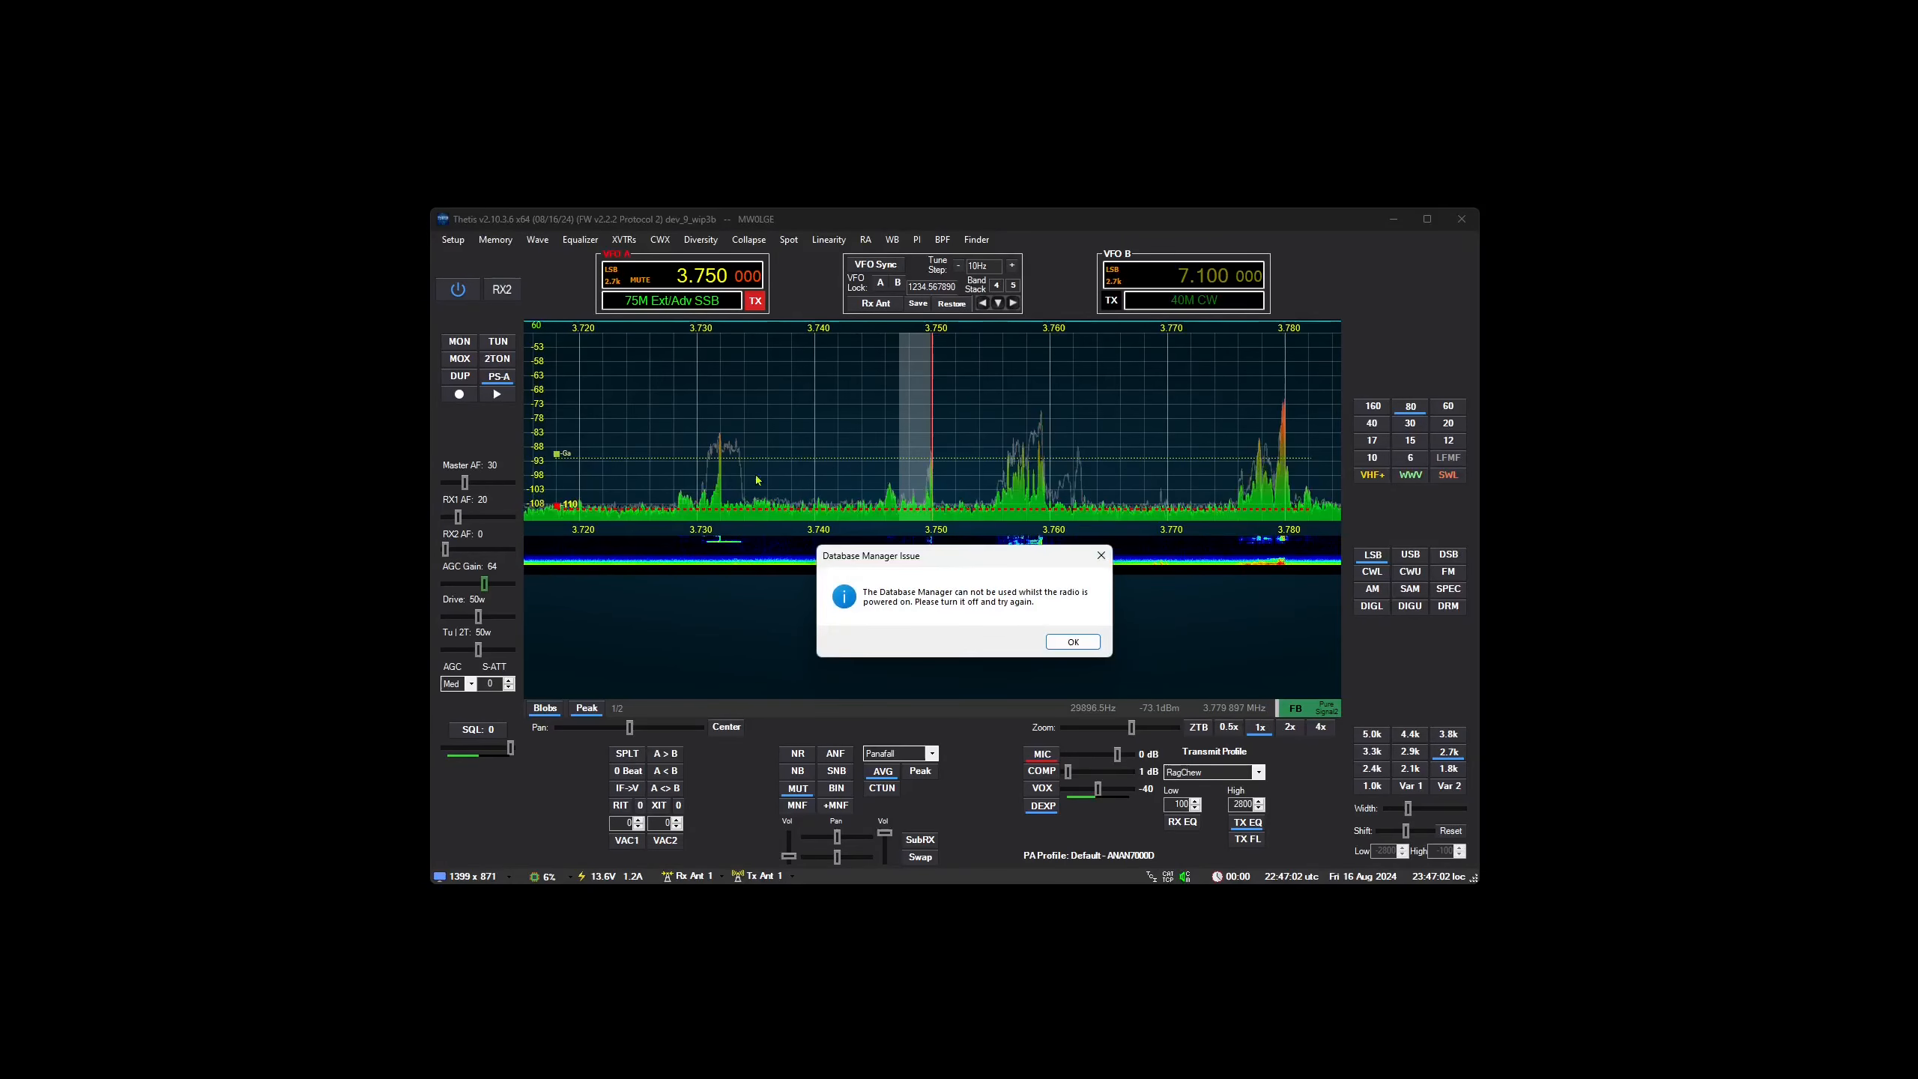
left_click(1072, 643)
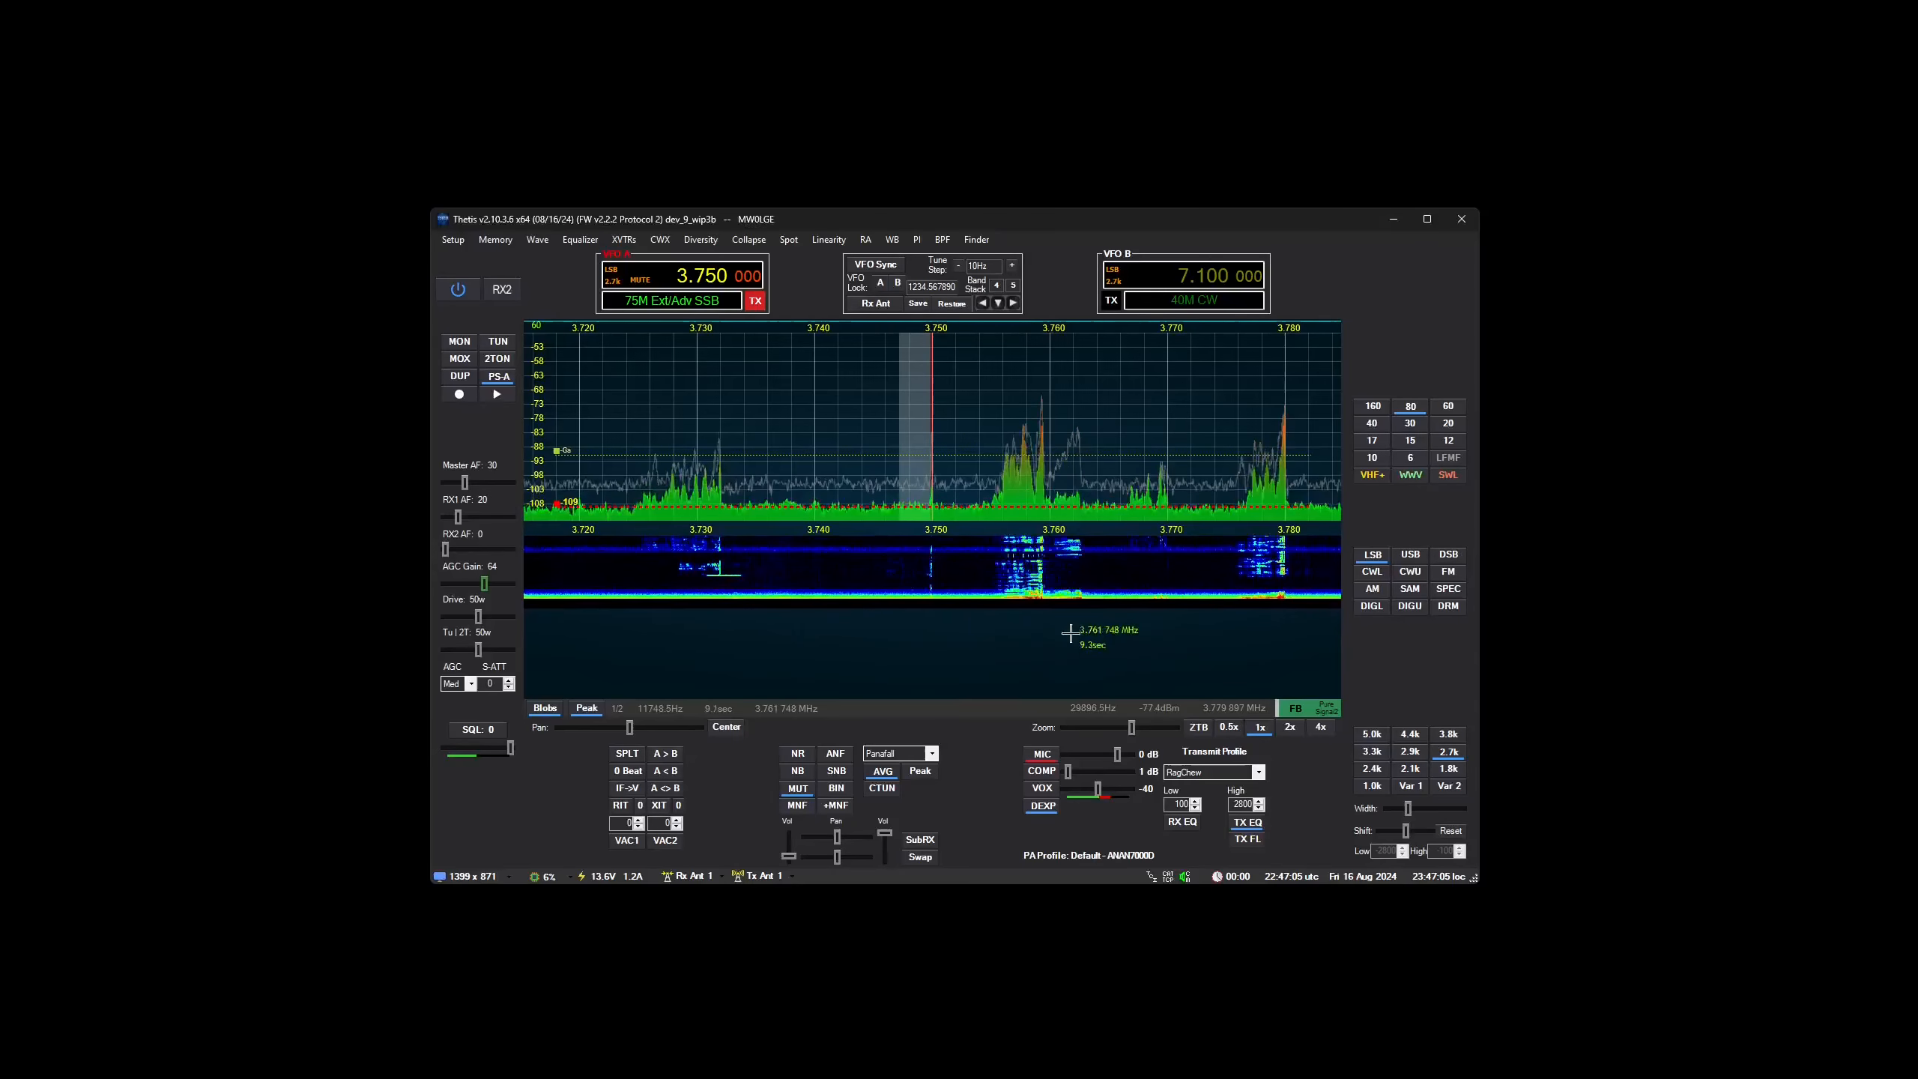
left_click(459, 290)
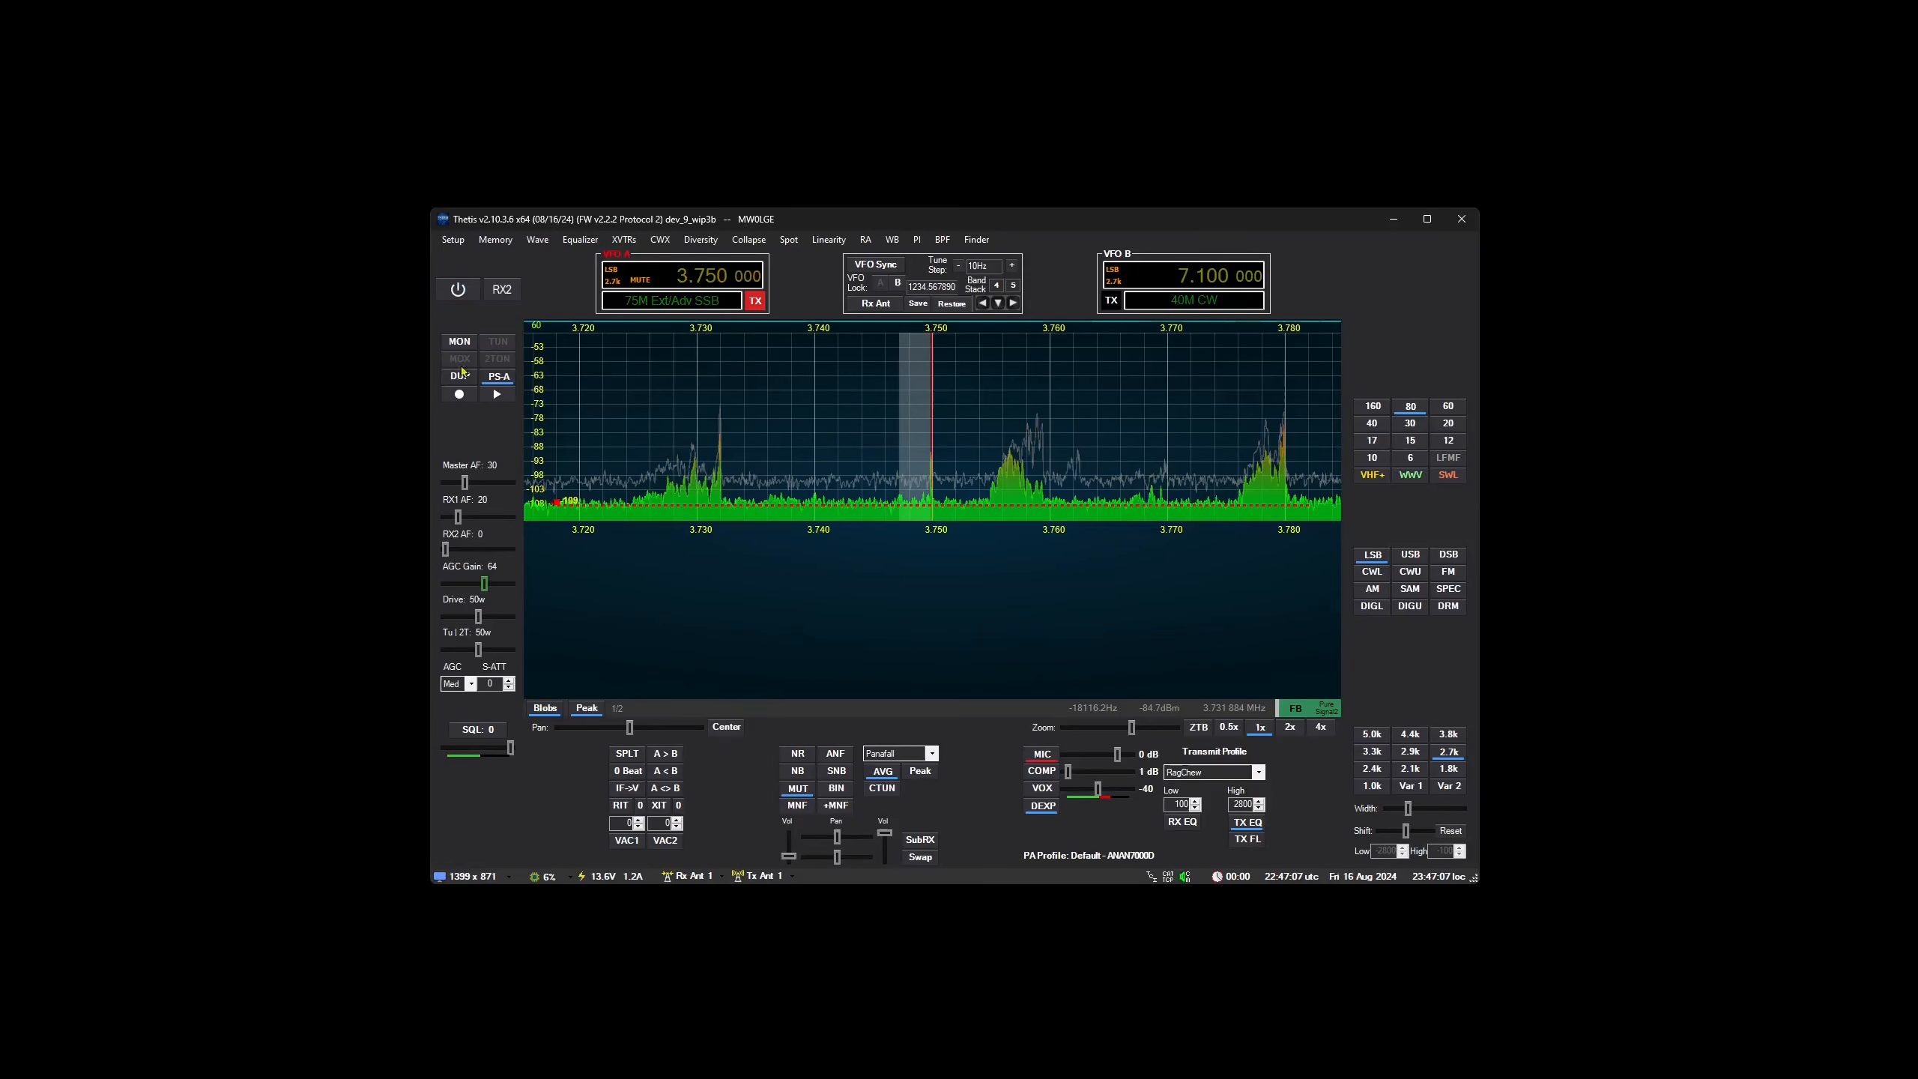
- Try to open the Database Manager while the Setup window is open, and close Setup
left_click(454, 240)
left_click(468, 250)
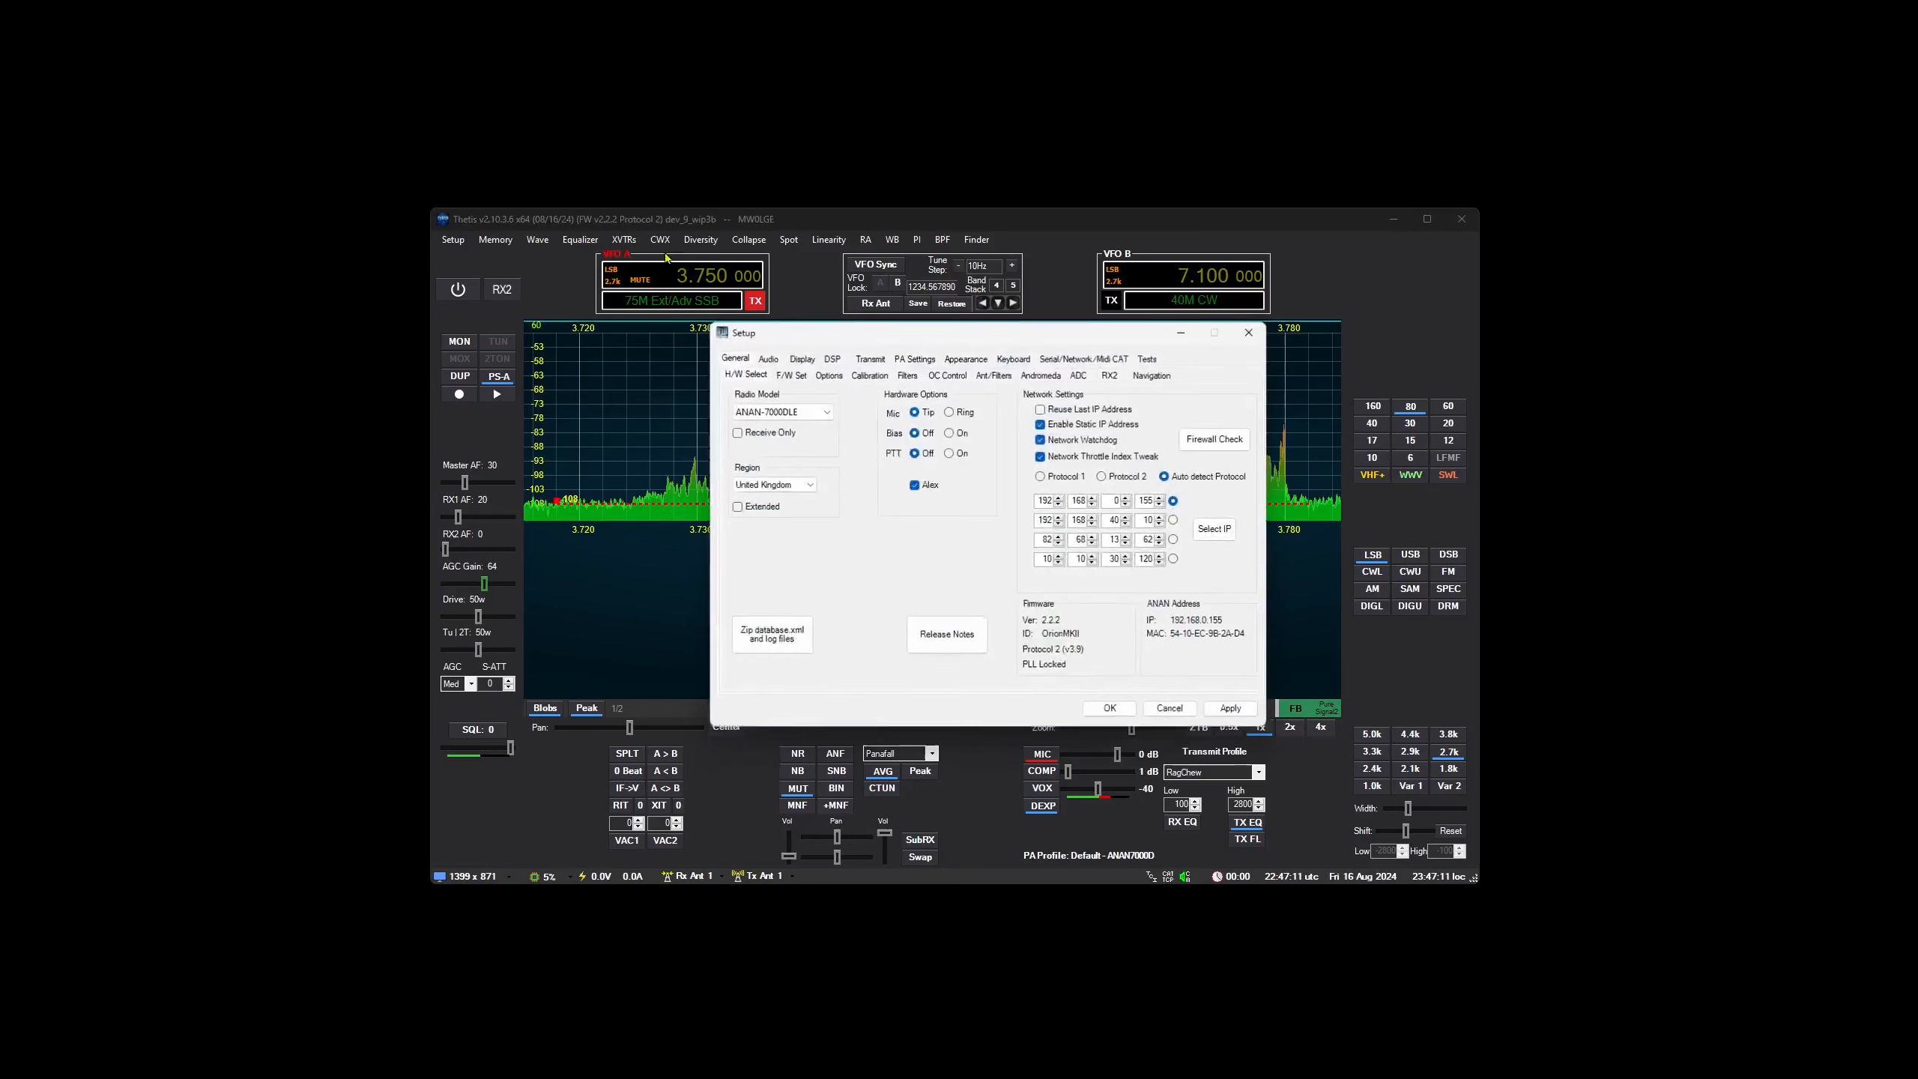
left_click_drag(833, 342, 1024, 140)
left_click(456, 258)
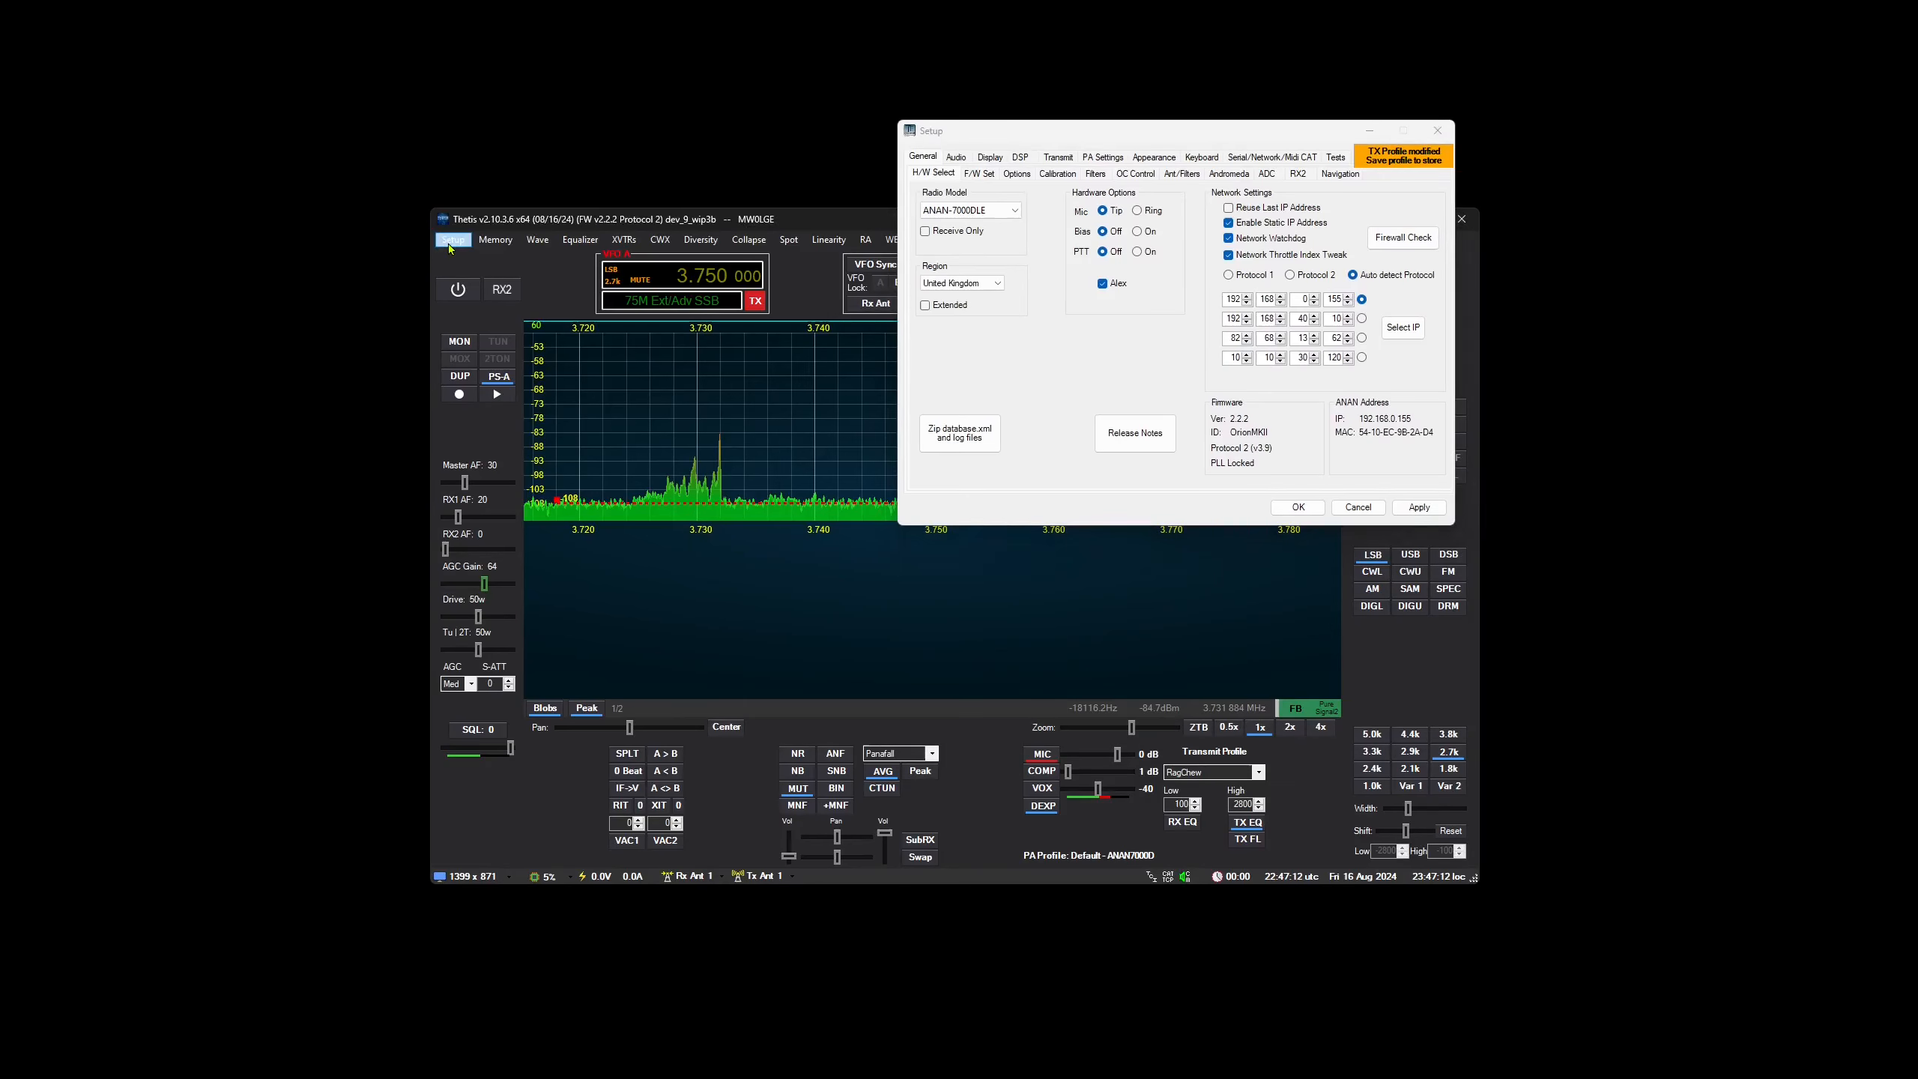
left_click(453, 240)
left_click(476, 269)
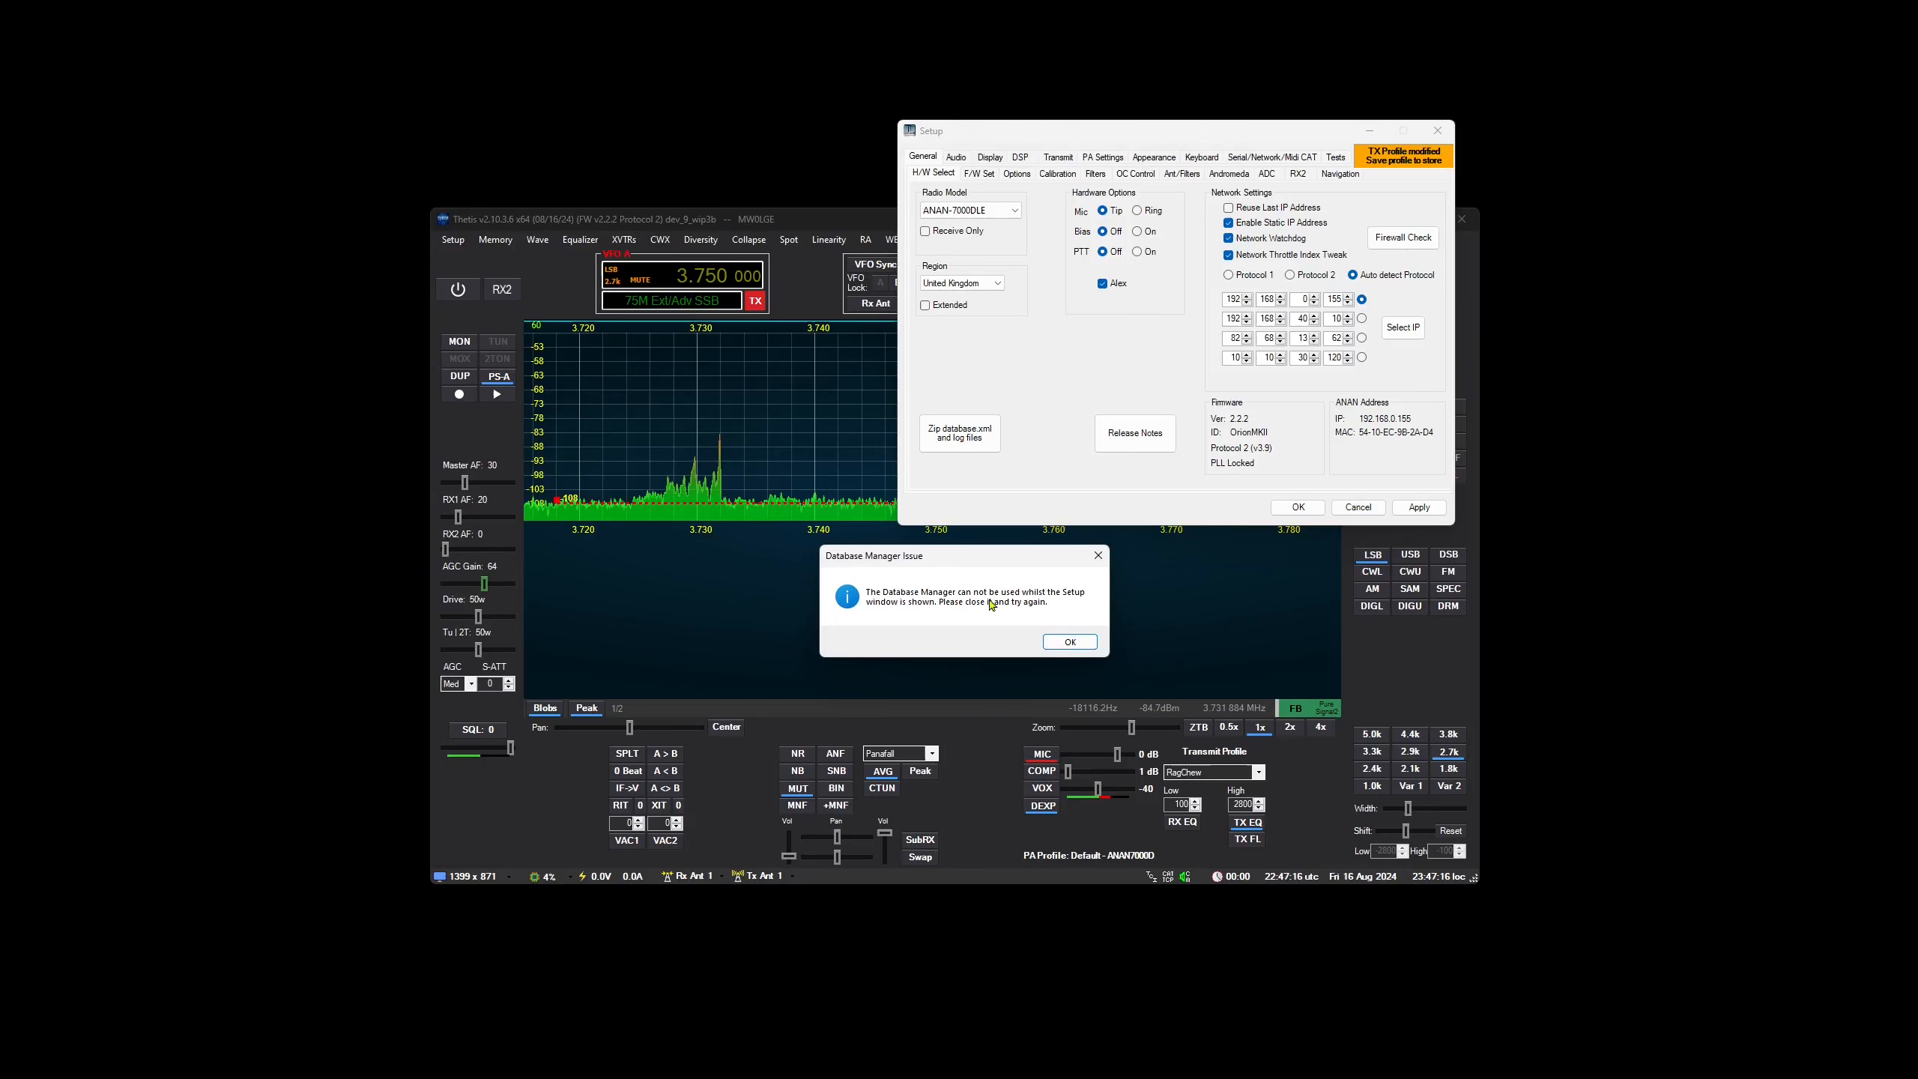
left_click(1070, 641)
left_click(1437, 130)
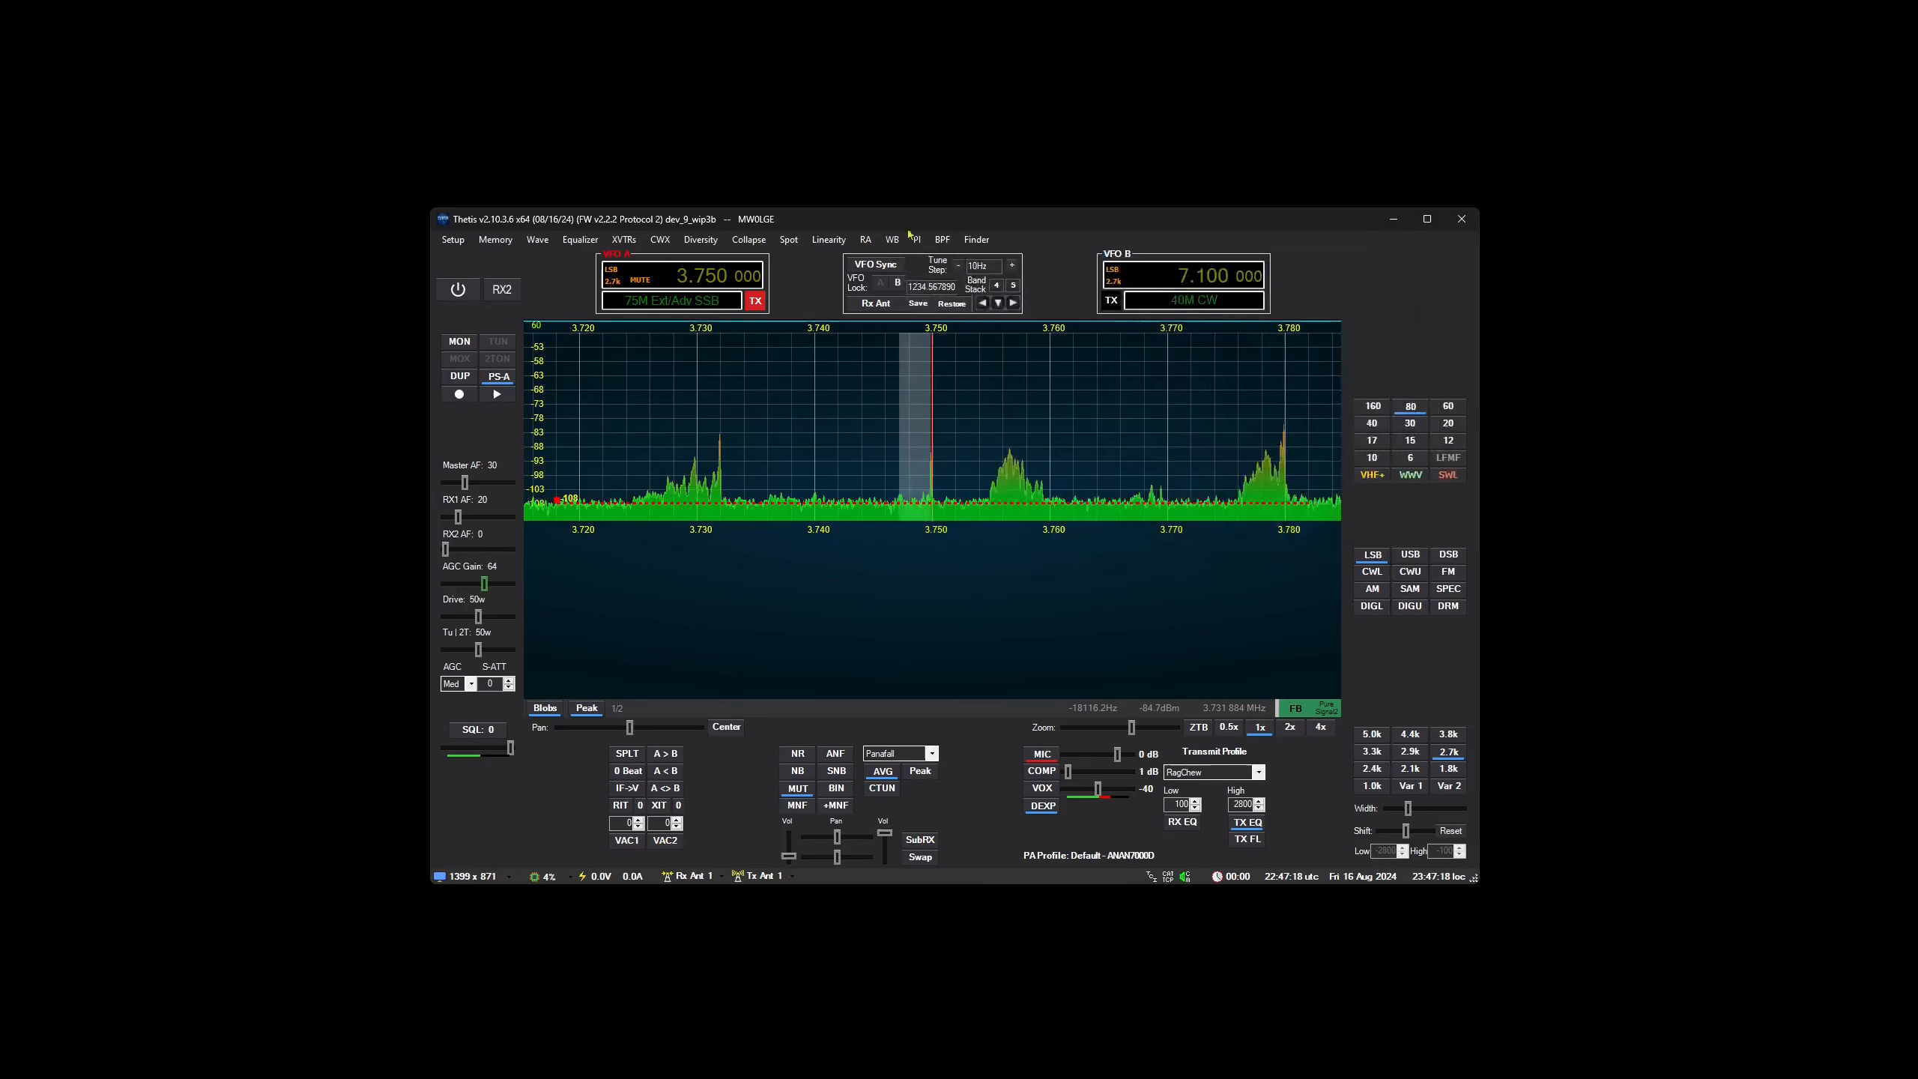
- Duplicate the Main database in the Database Manager with the description Dupe
left_click(453, 240)
left_click(483, 276)
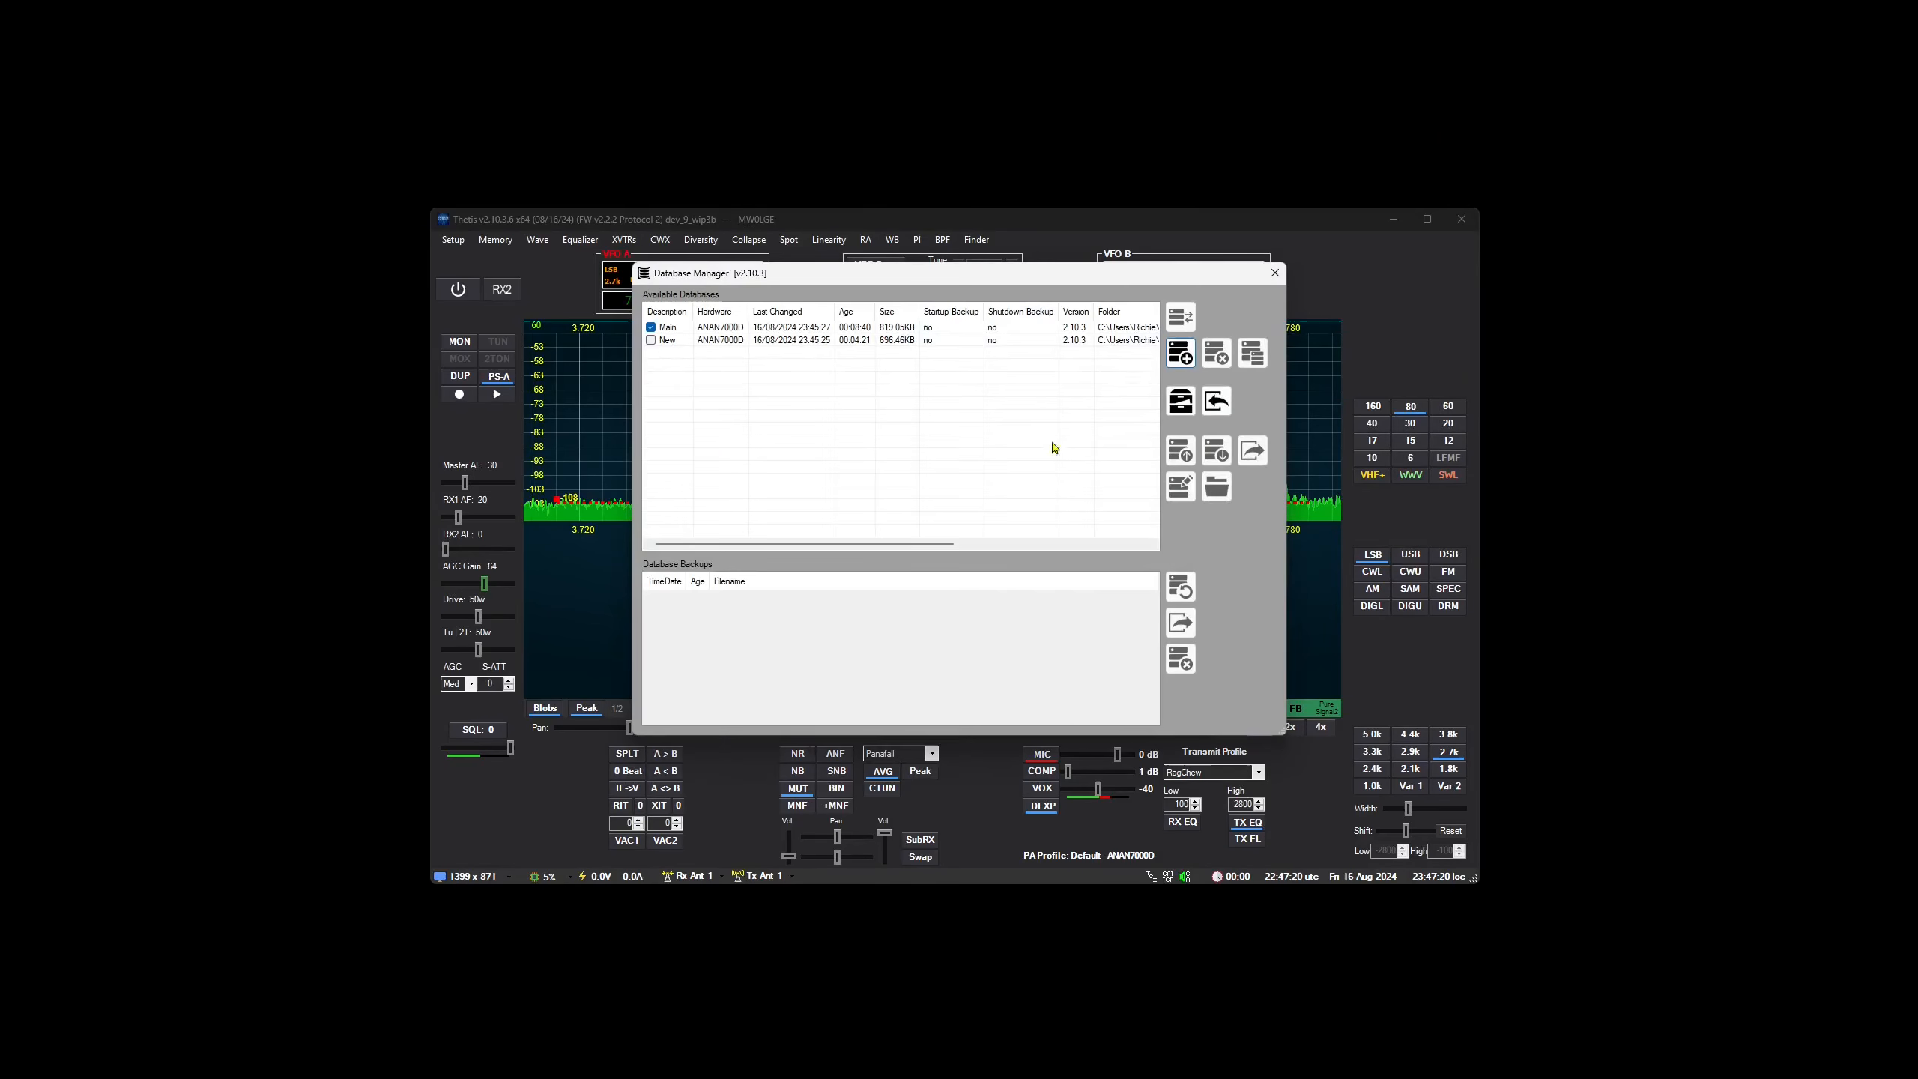
left_click(887, 747)
left_click(775, 330)
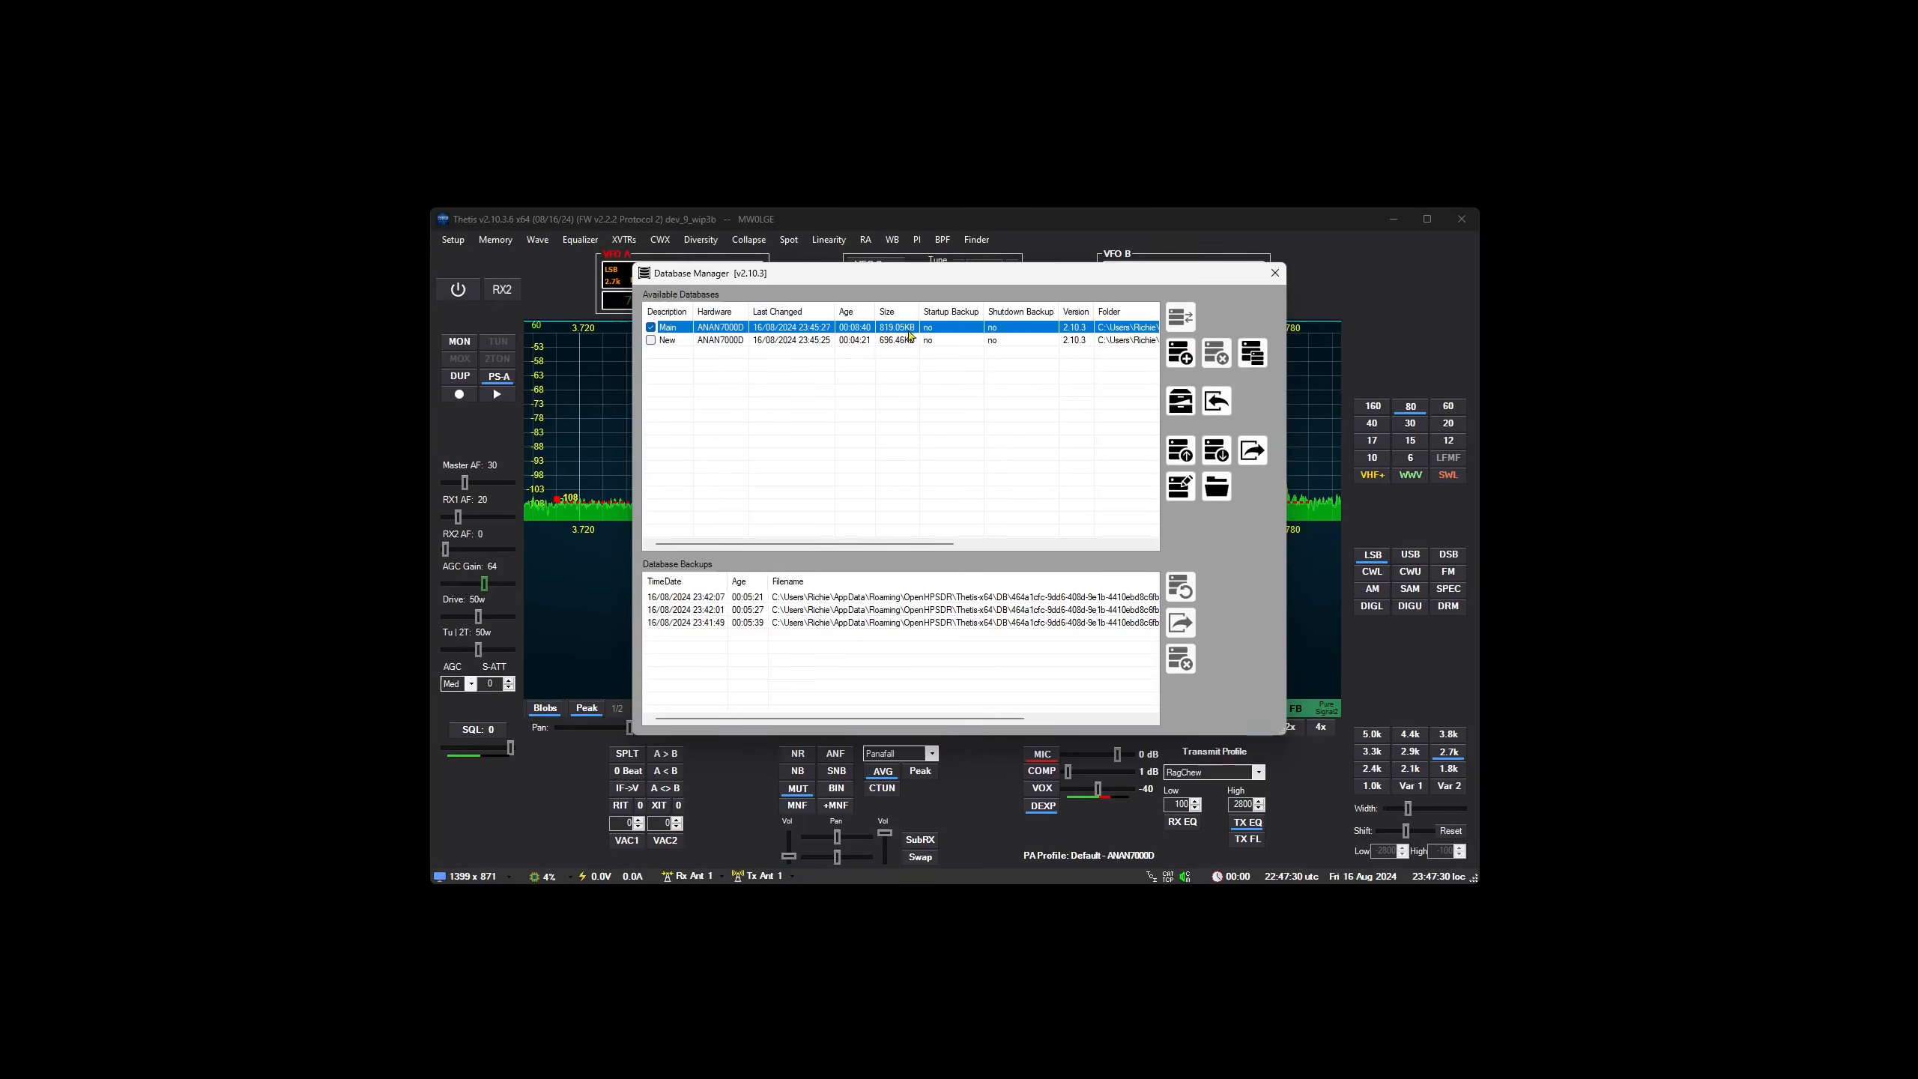
left_click(1250, 360)
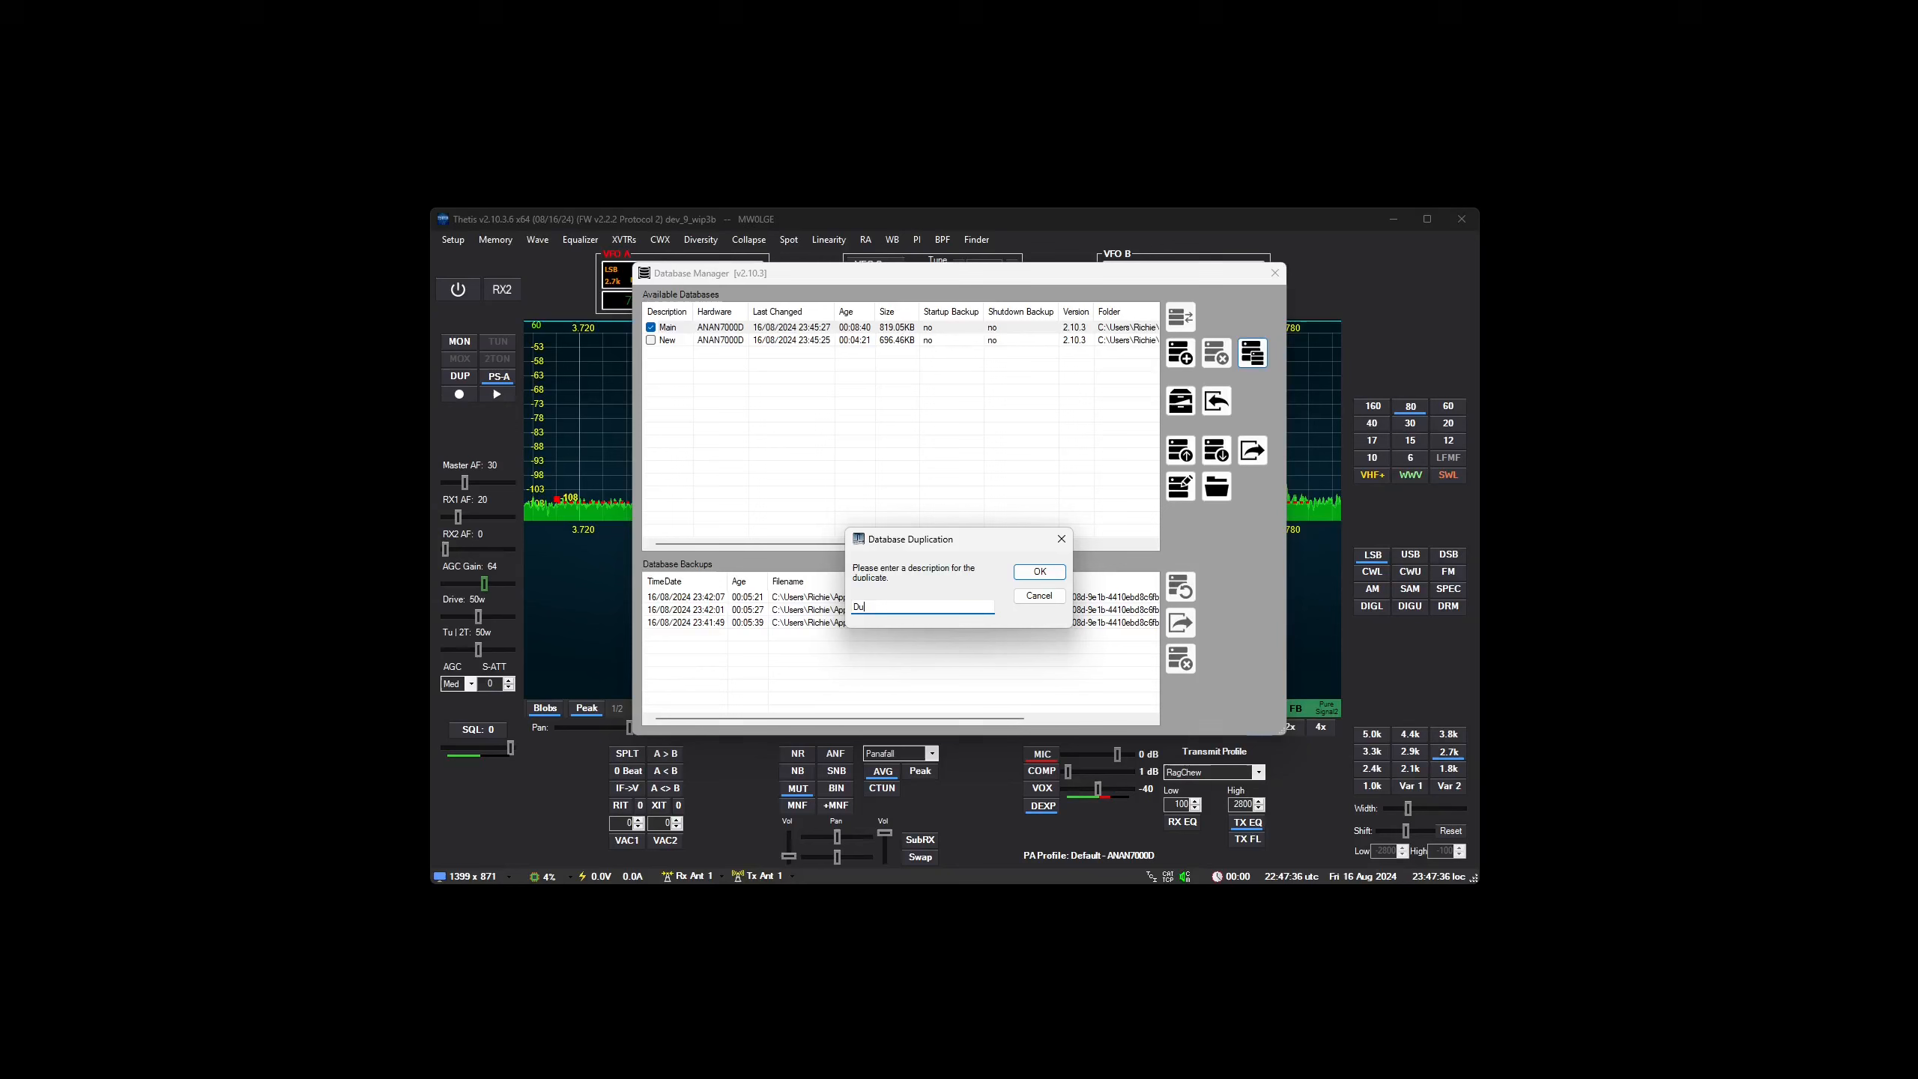
key("Return")
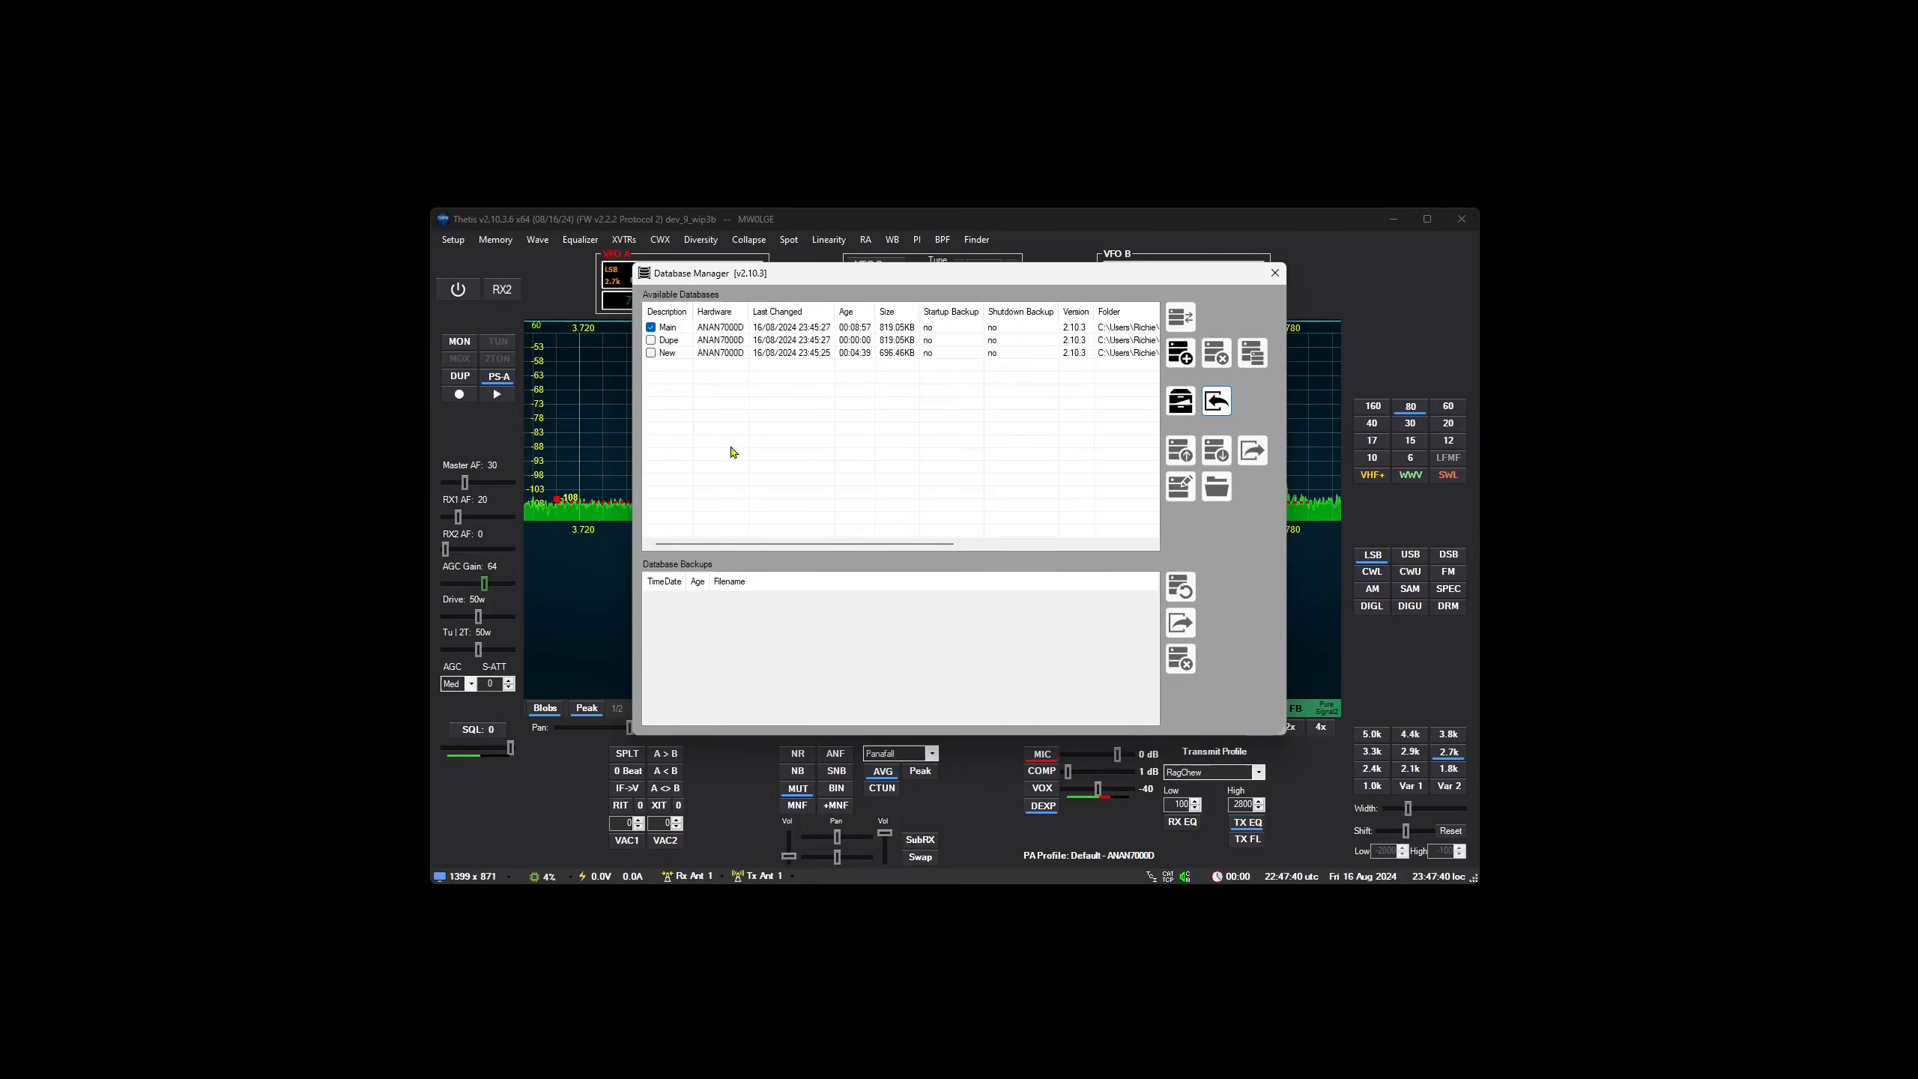
- Compare the backups listed for the Main and Dupe databases and enlarge the Database Manager window
left_click(869, 341)
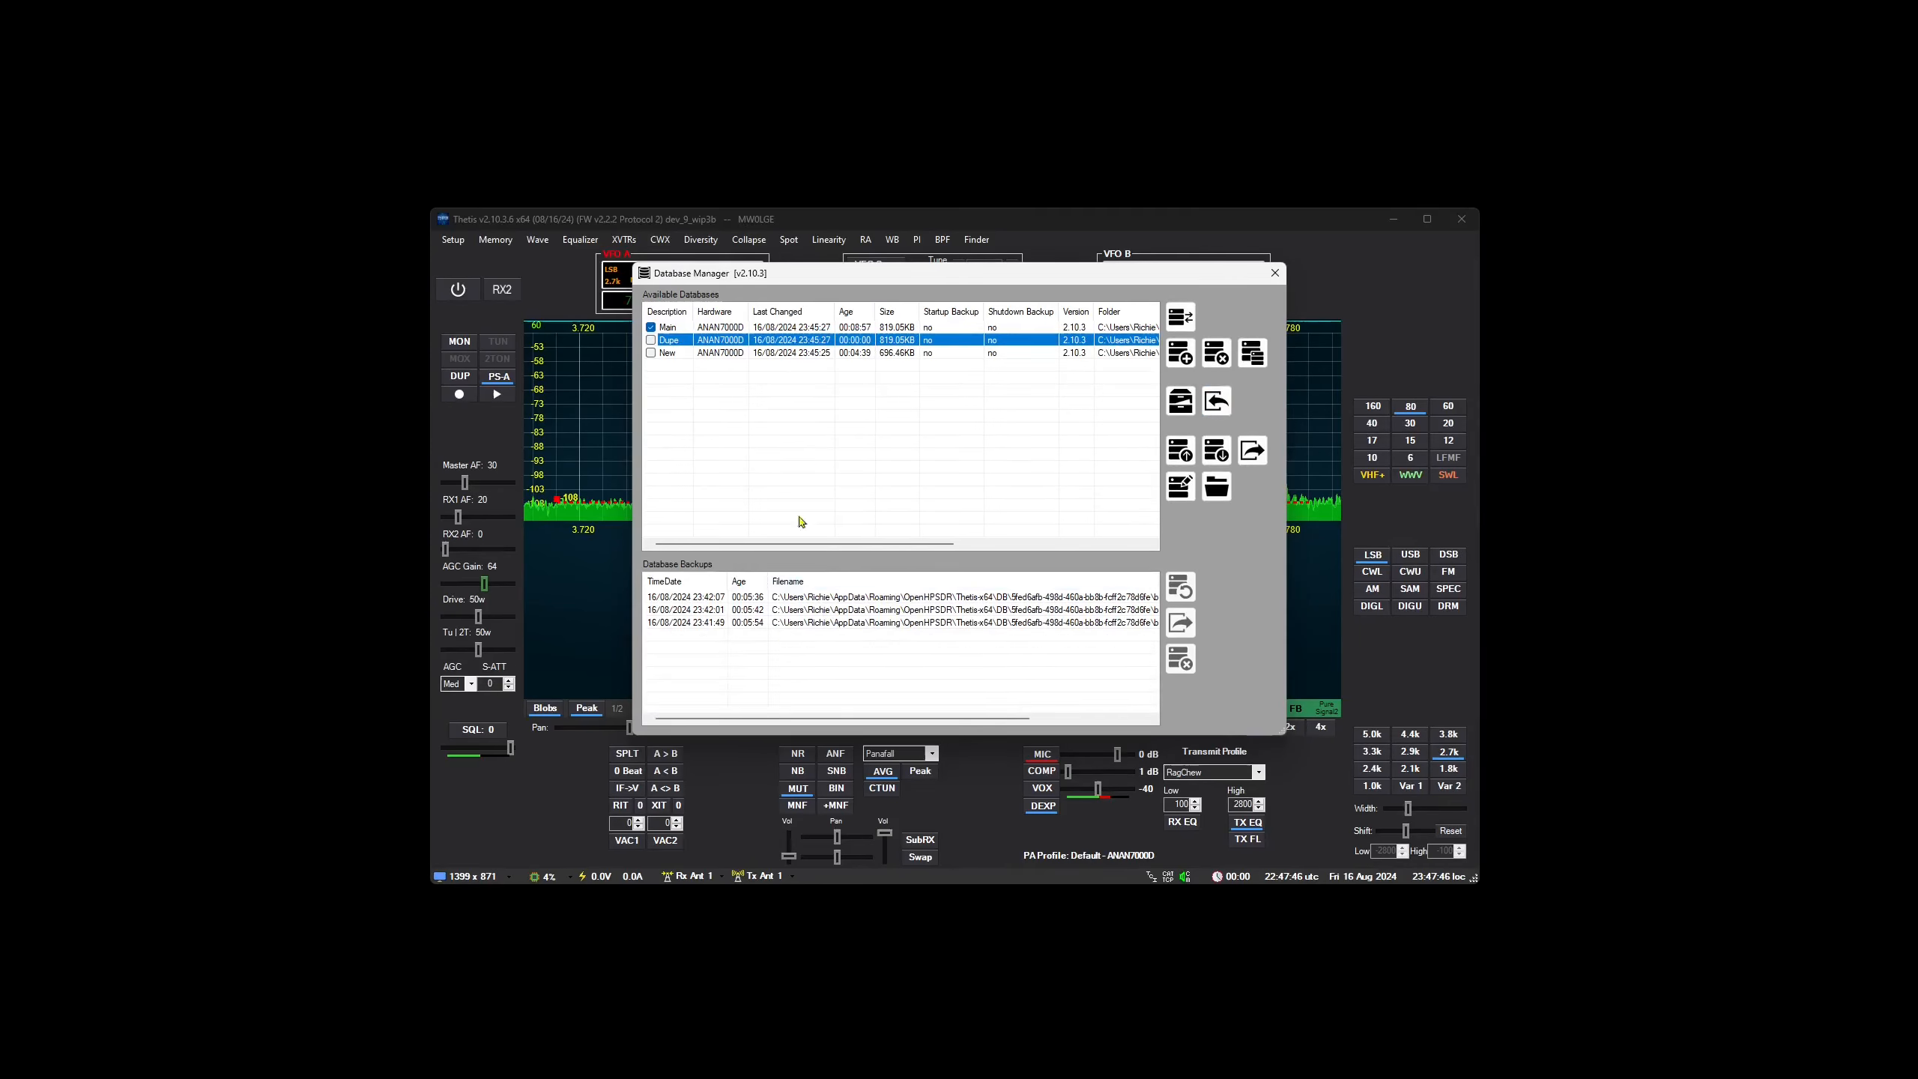
left_click(882, 329)
left_click(882, 340)
left_click(883, 330)
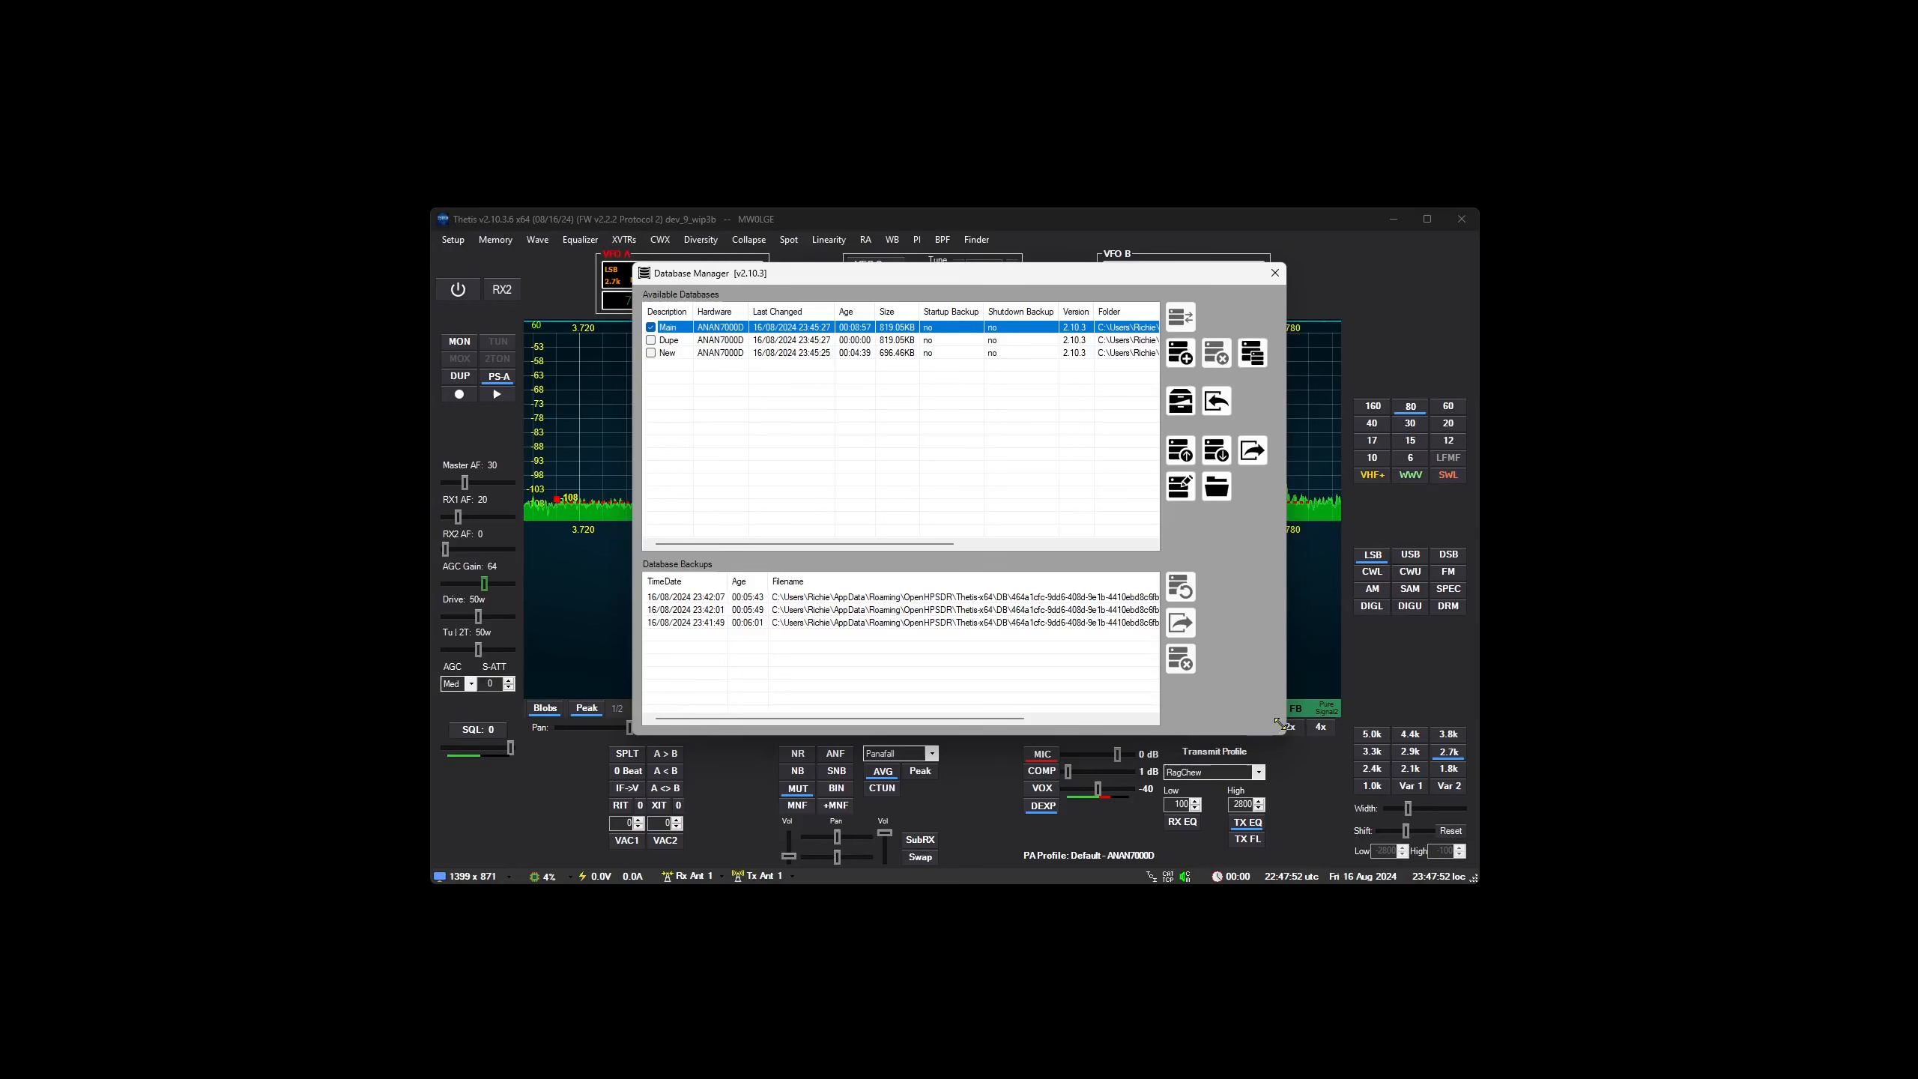
left_click_drag(1278, 723, 1425, 850)
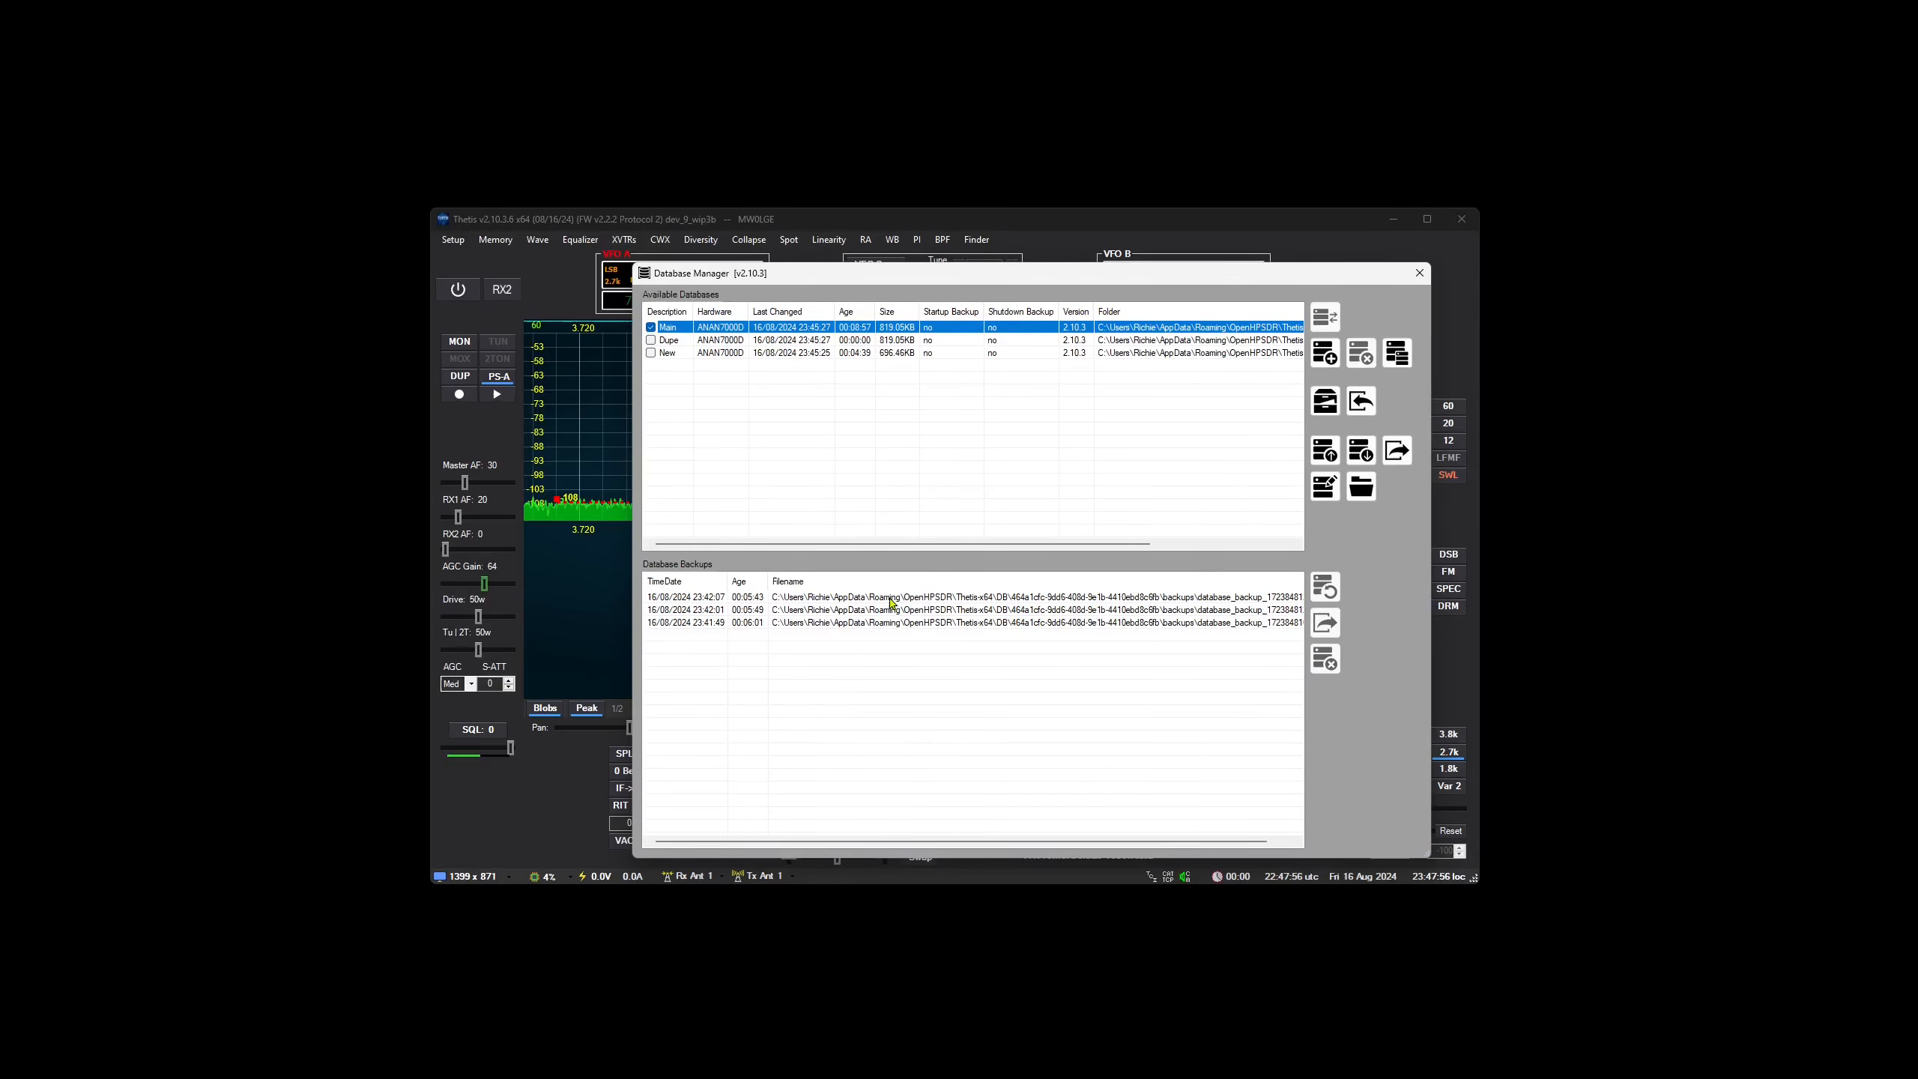
- Remove the two oldest backups of the Main database and confirm their removal
left_click(915, 610)
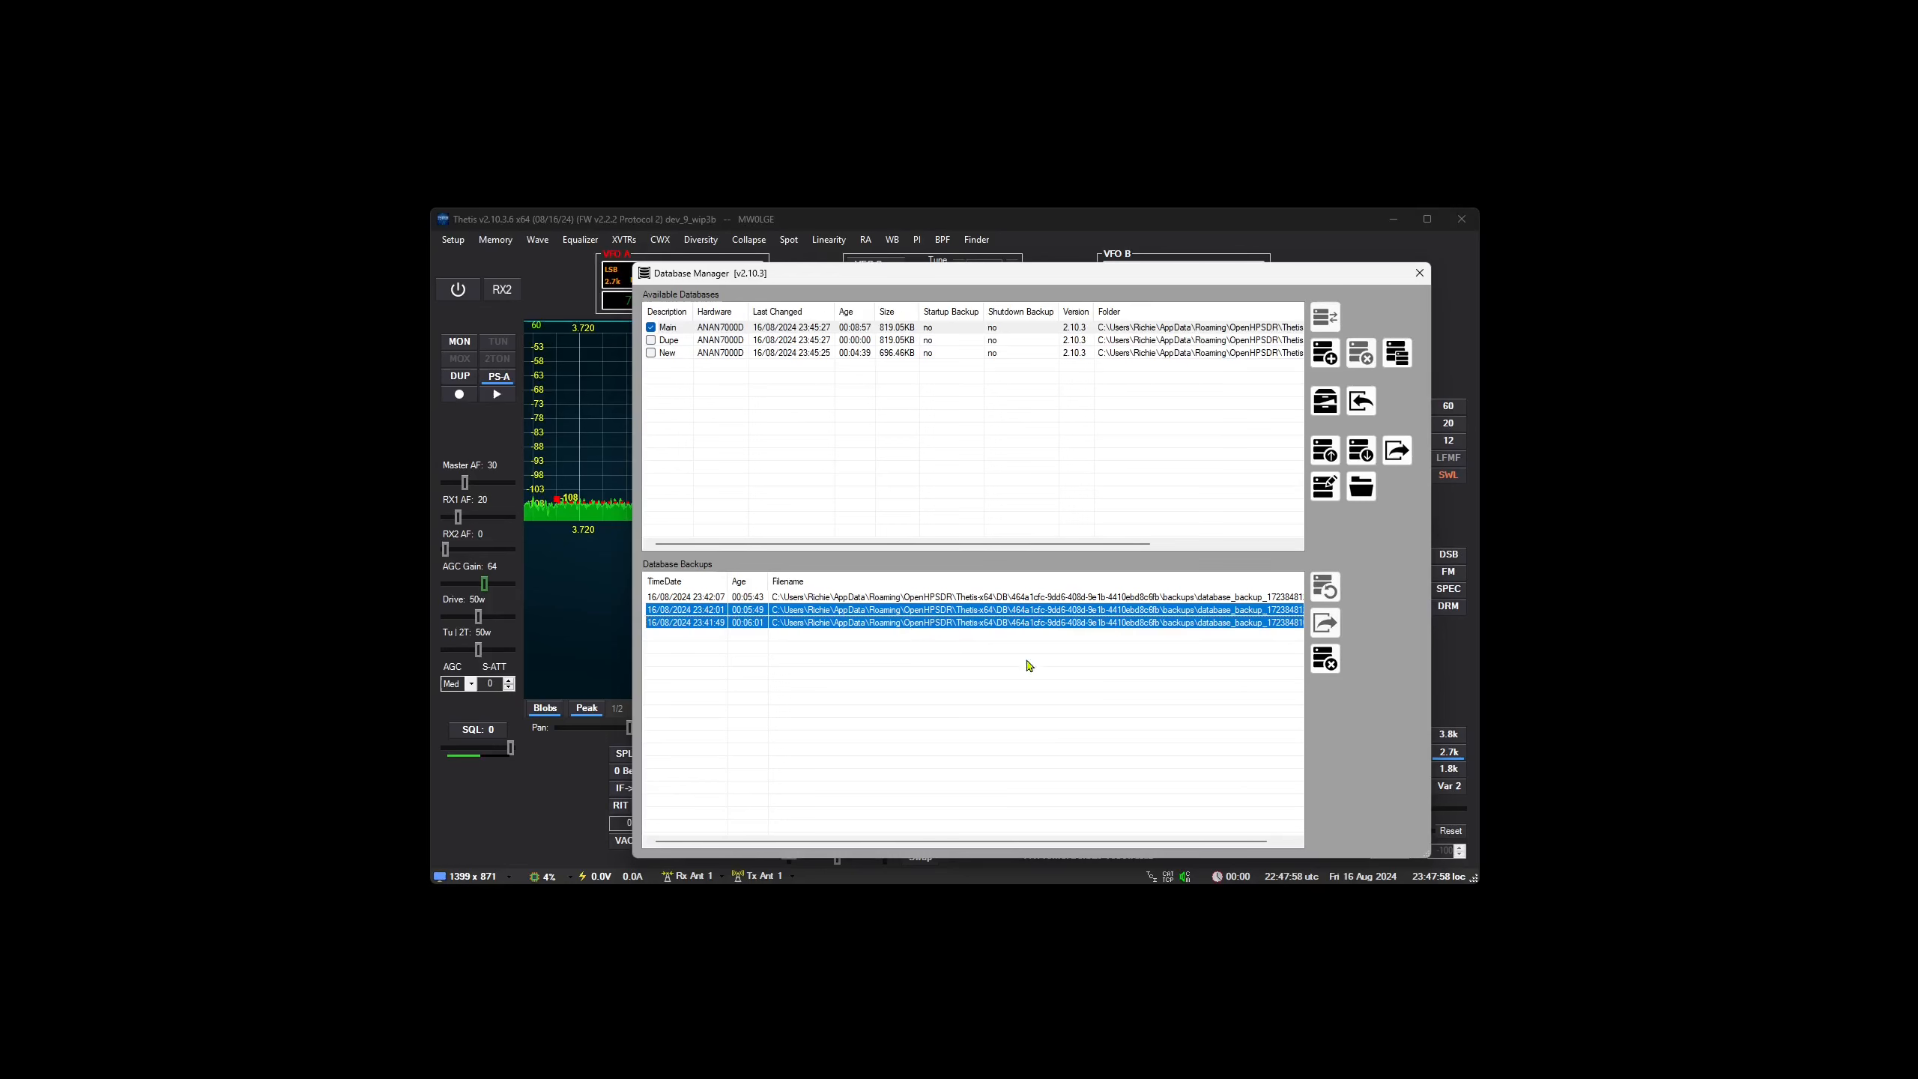
left_click(1028, 625)
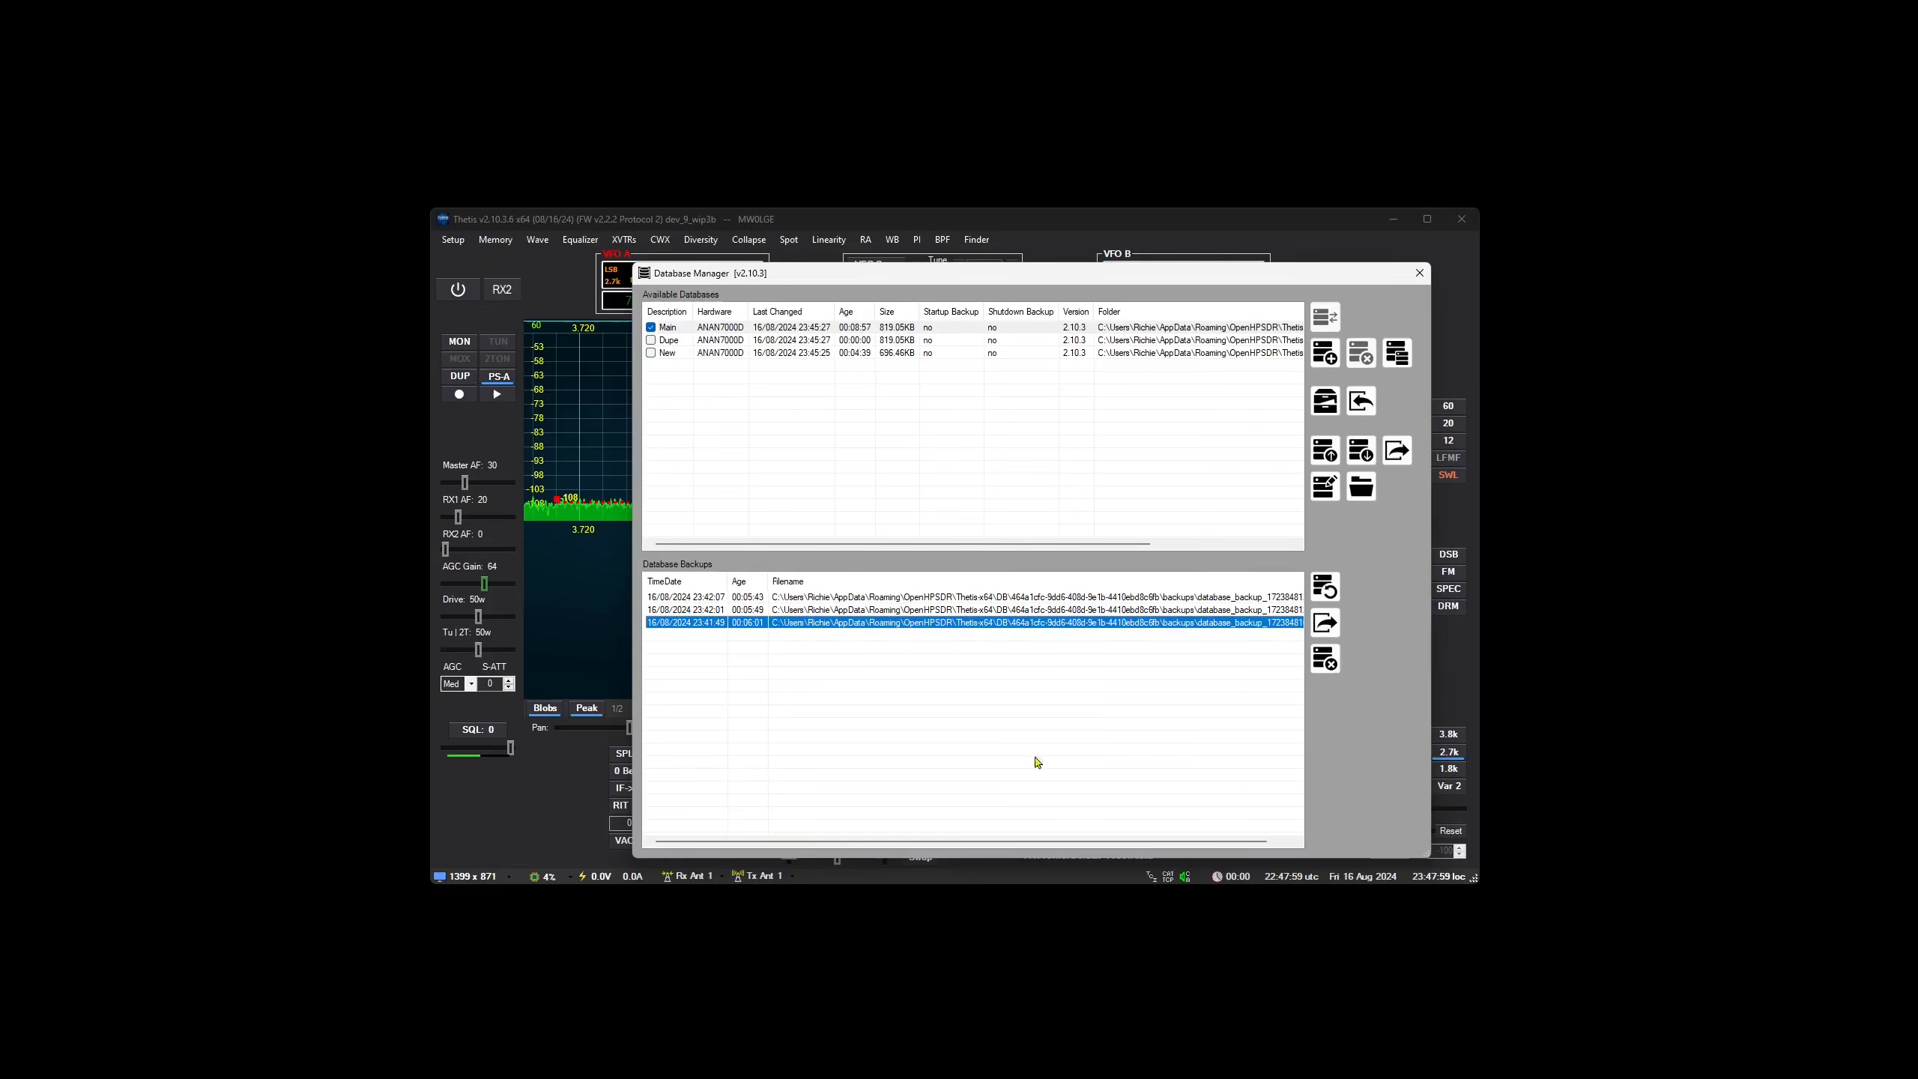
left_click(848, 610)
left_click(848, 623, "ctrl")
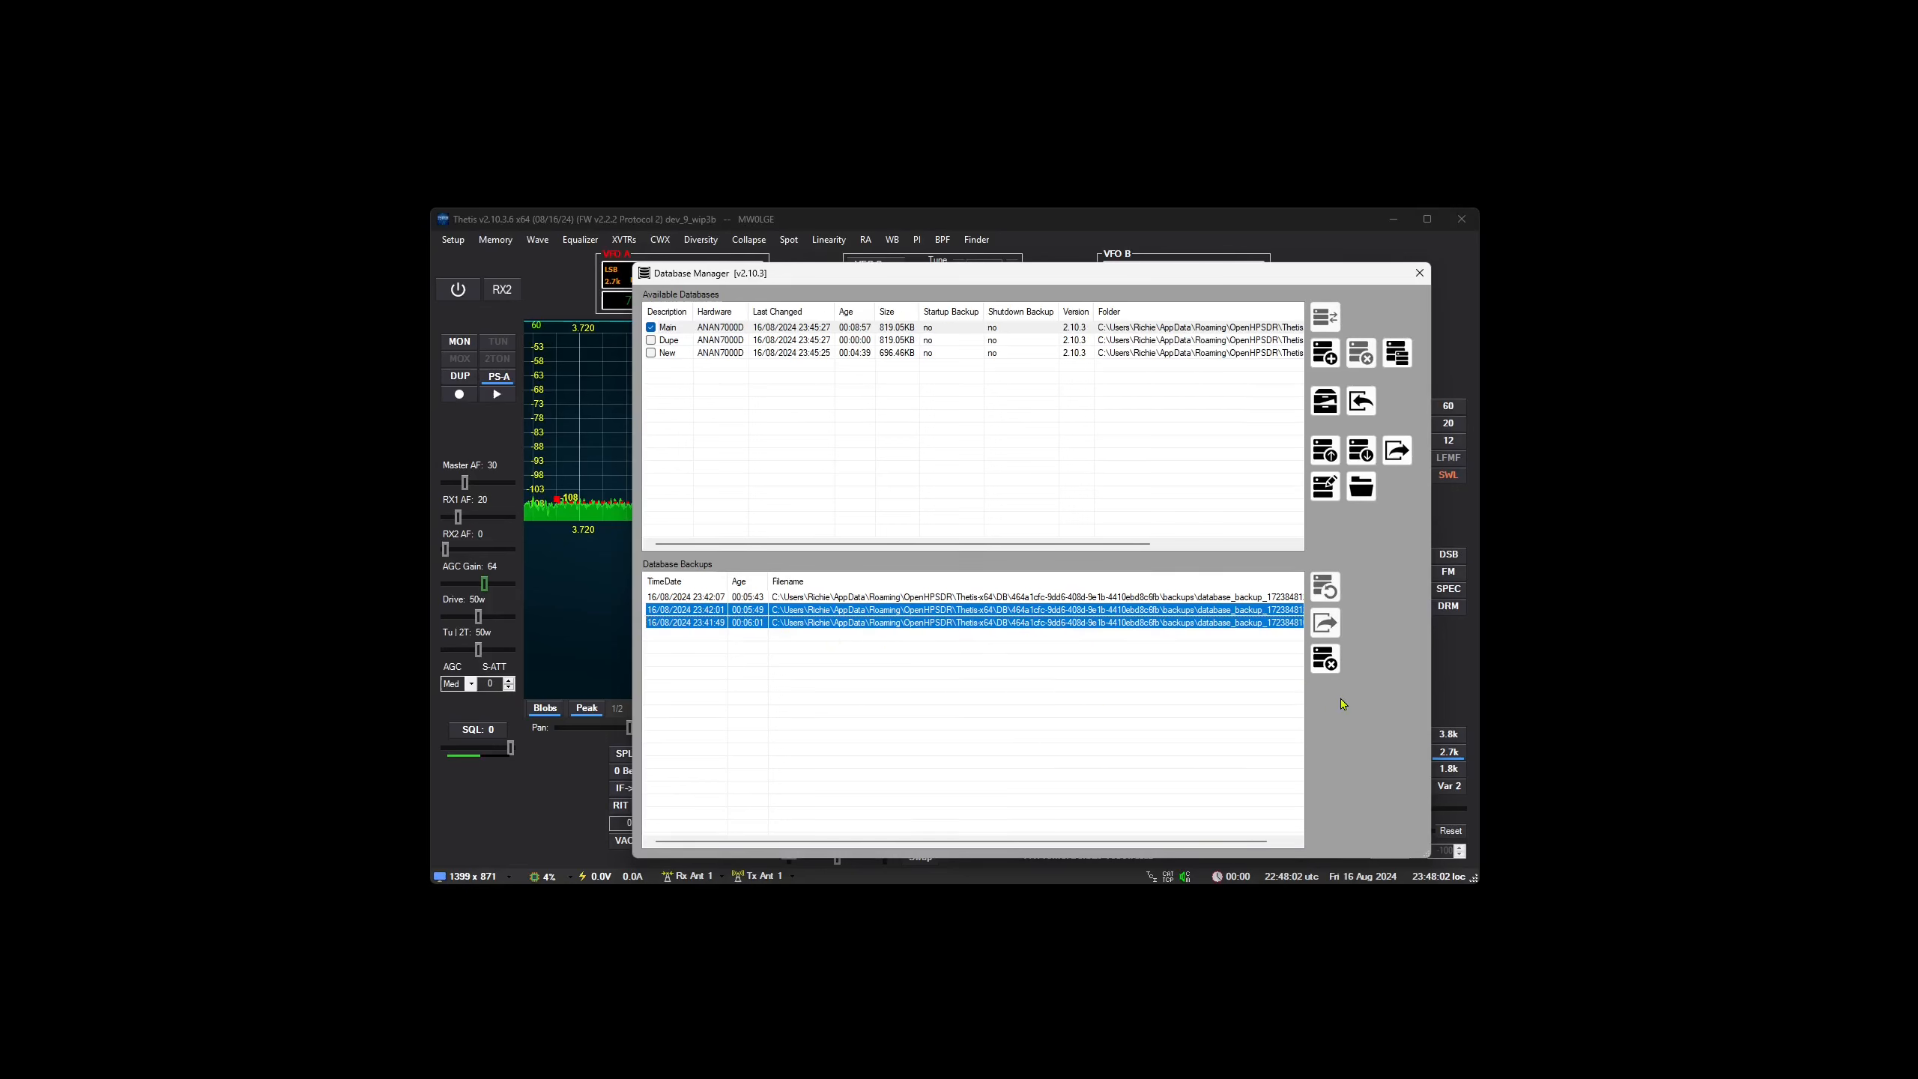
left_click(1324, 660)
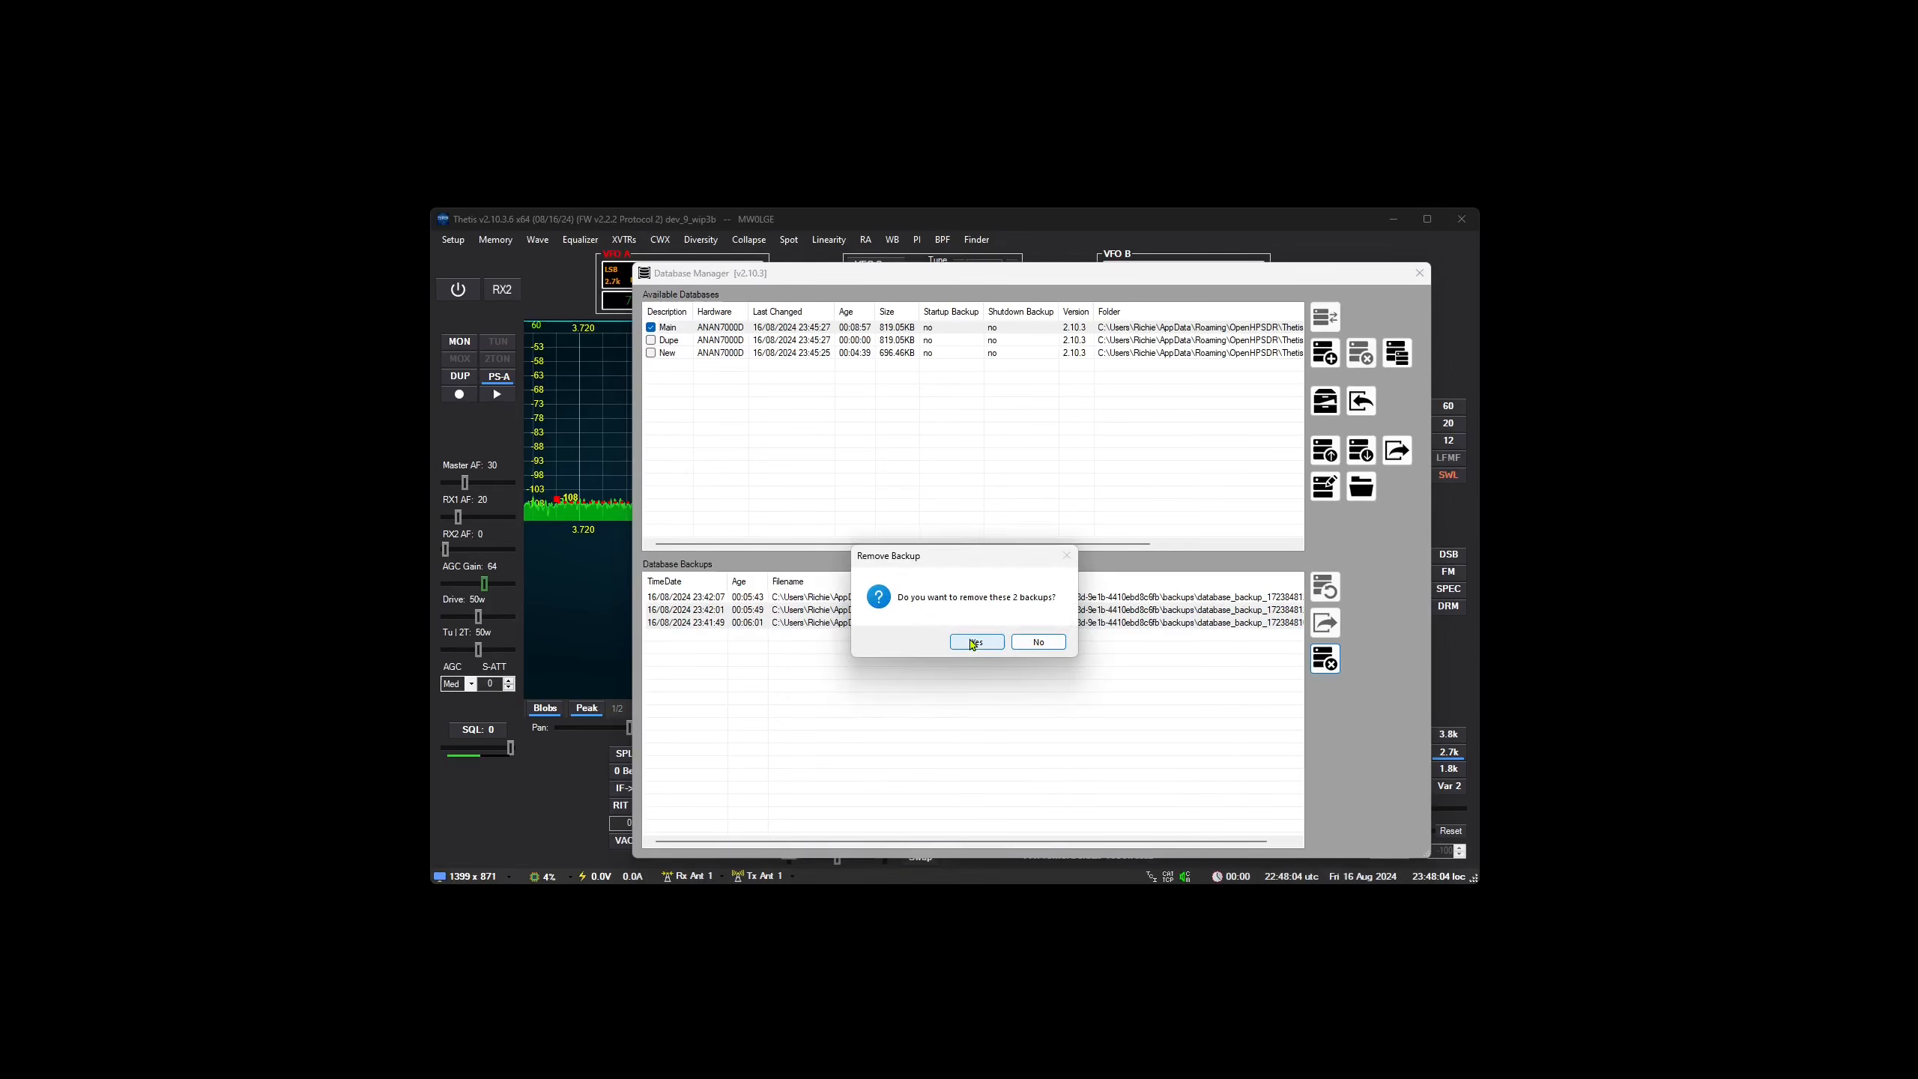
left_click(976, 642)
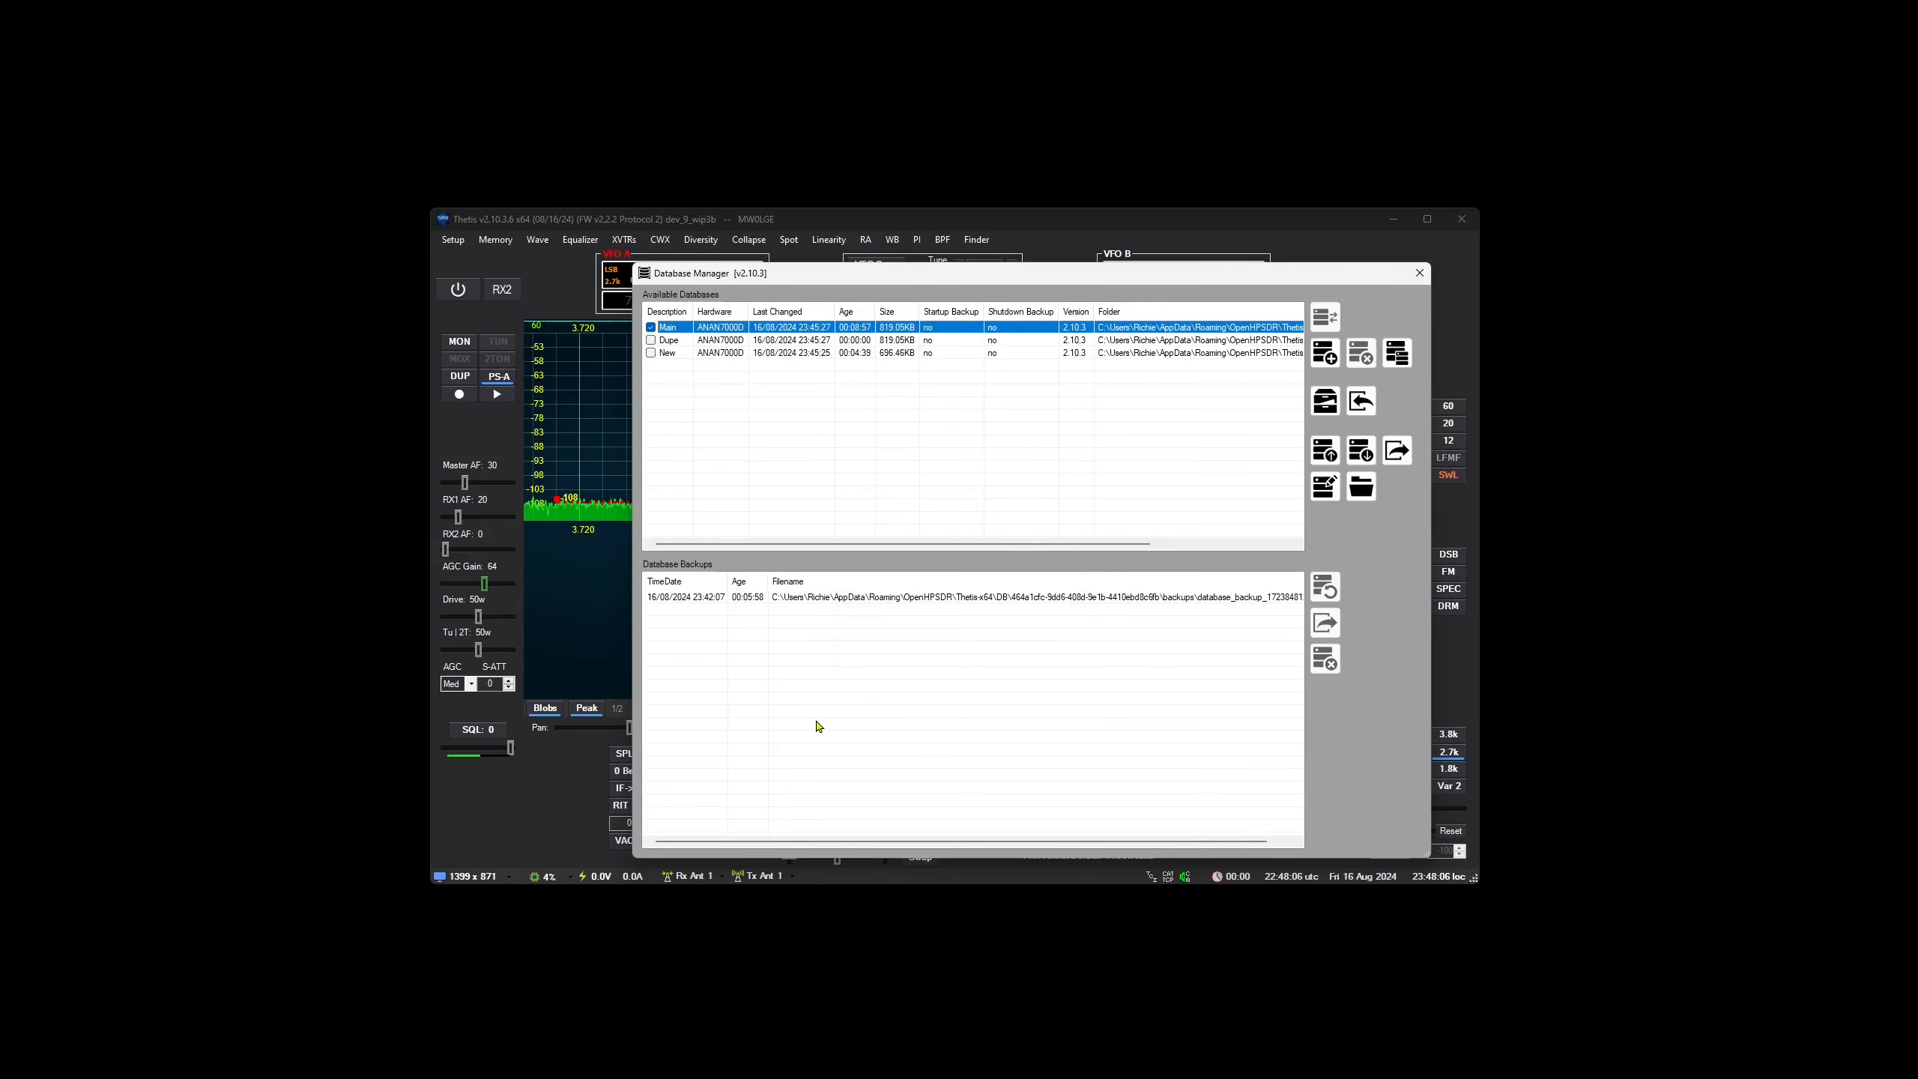
left_click(907, 687)
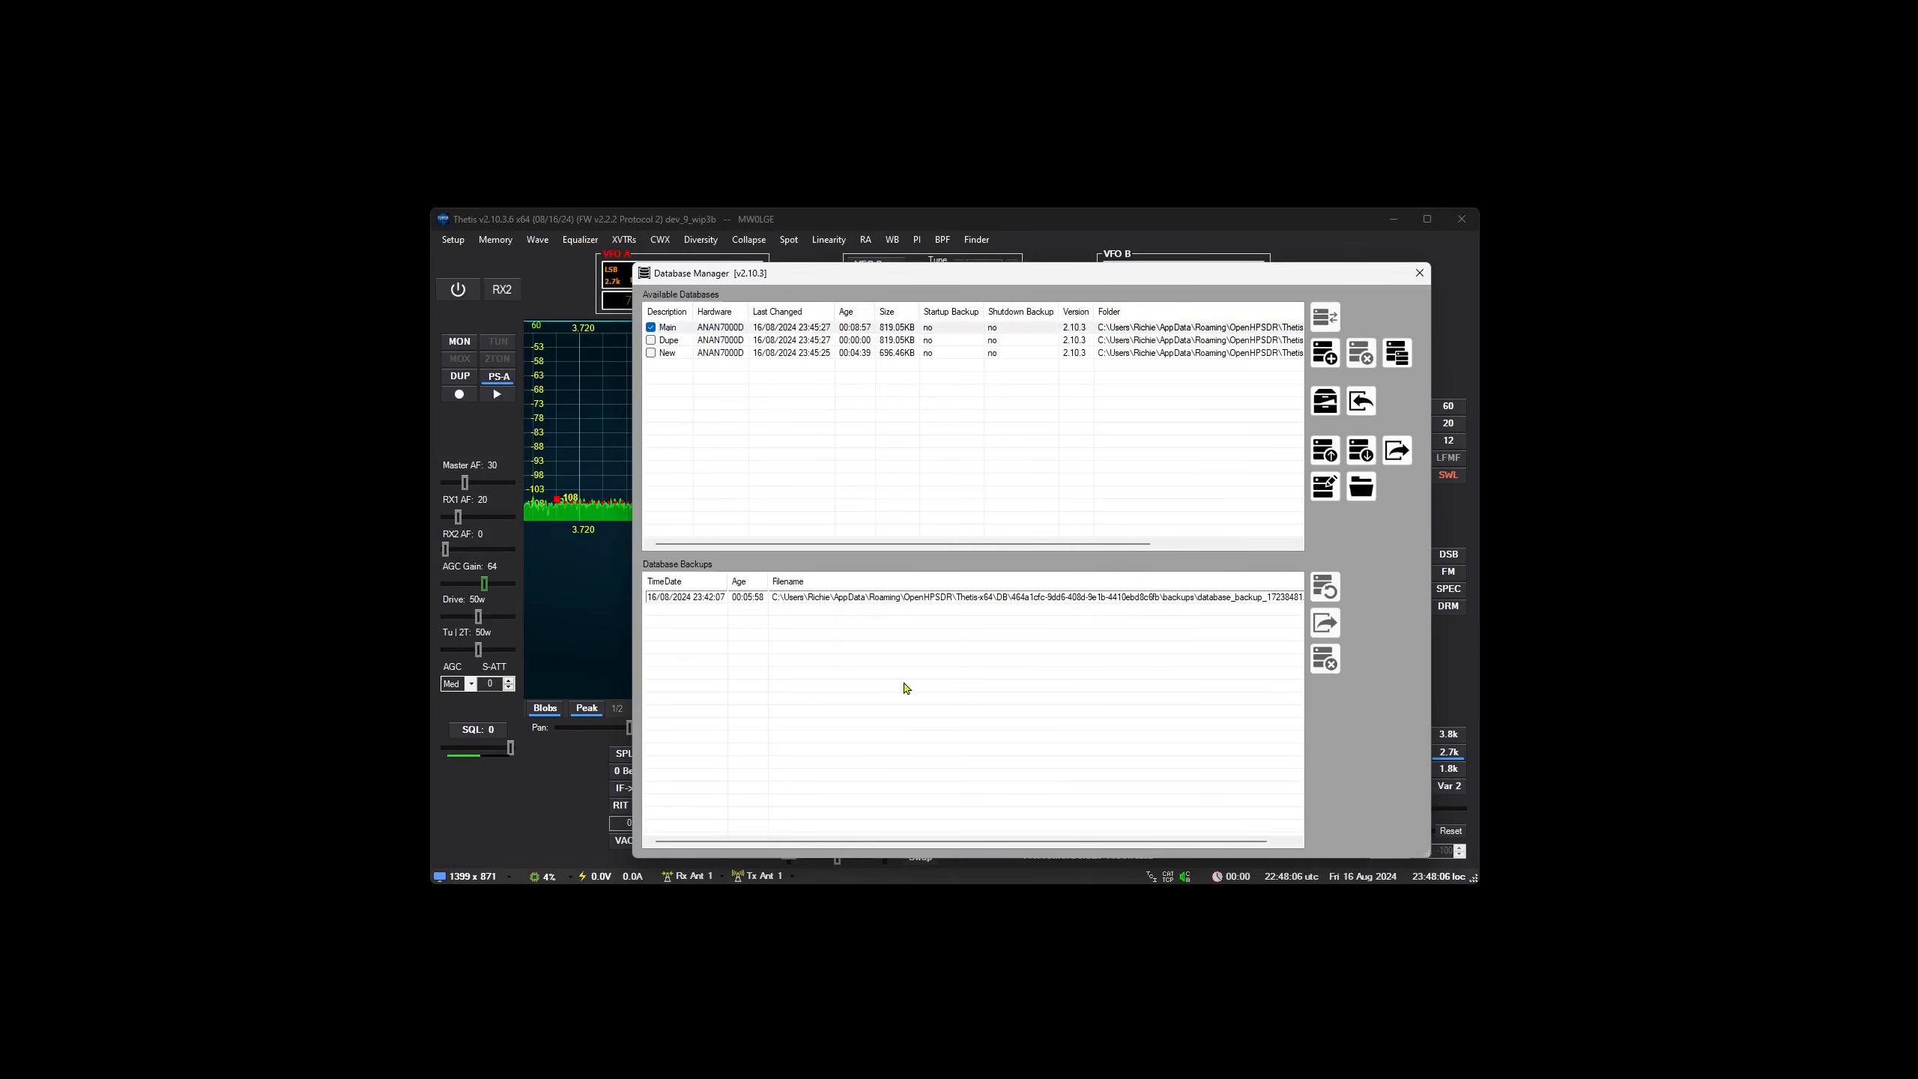
- Make Main's remaining backup available as a database with the description Recovered
left_click(1066, 599)
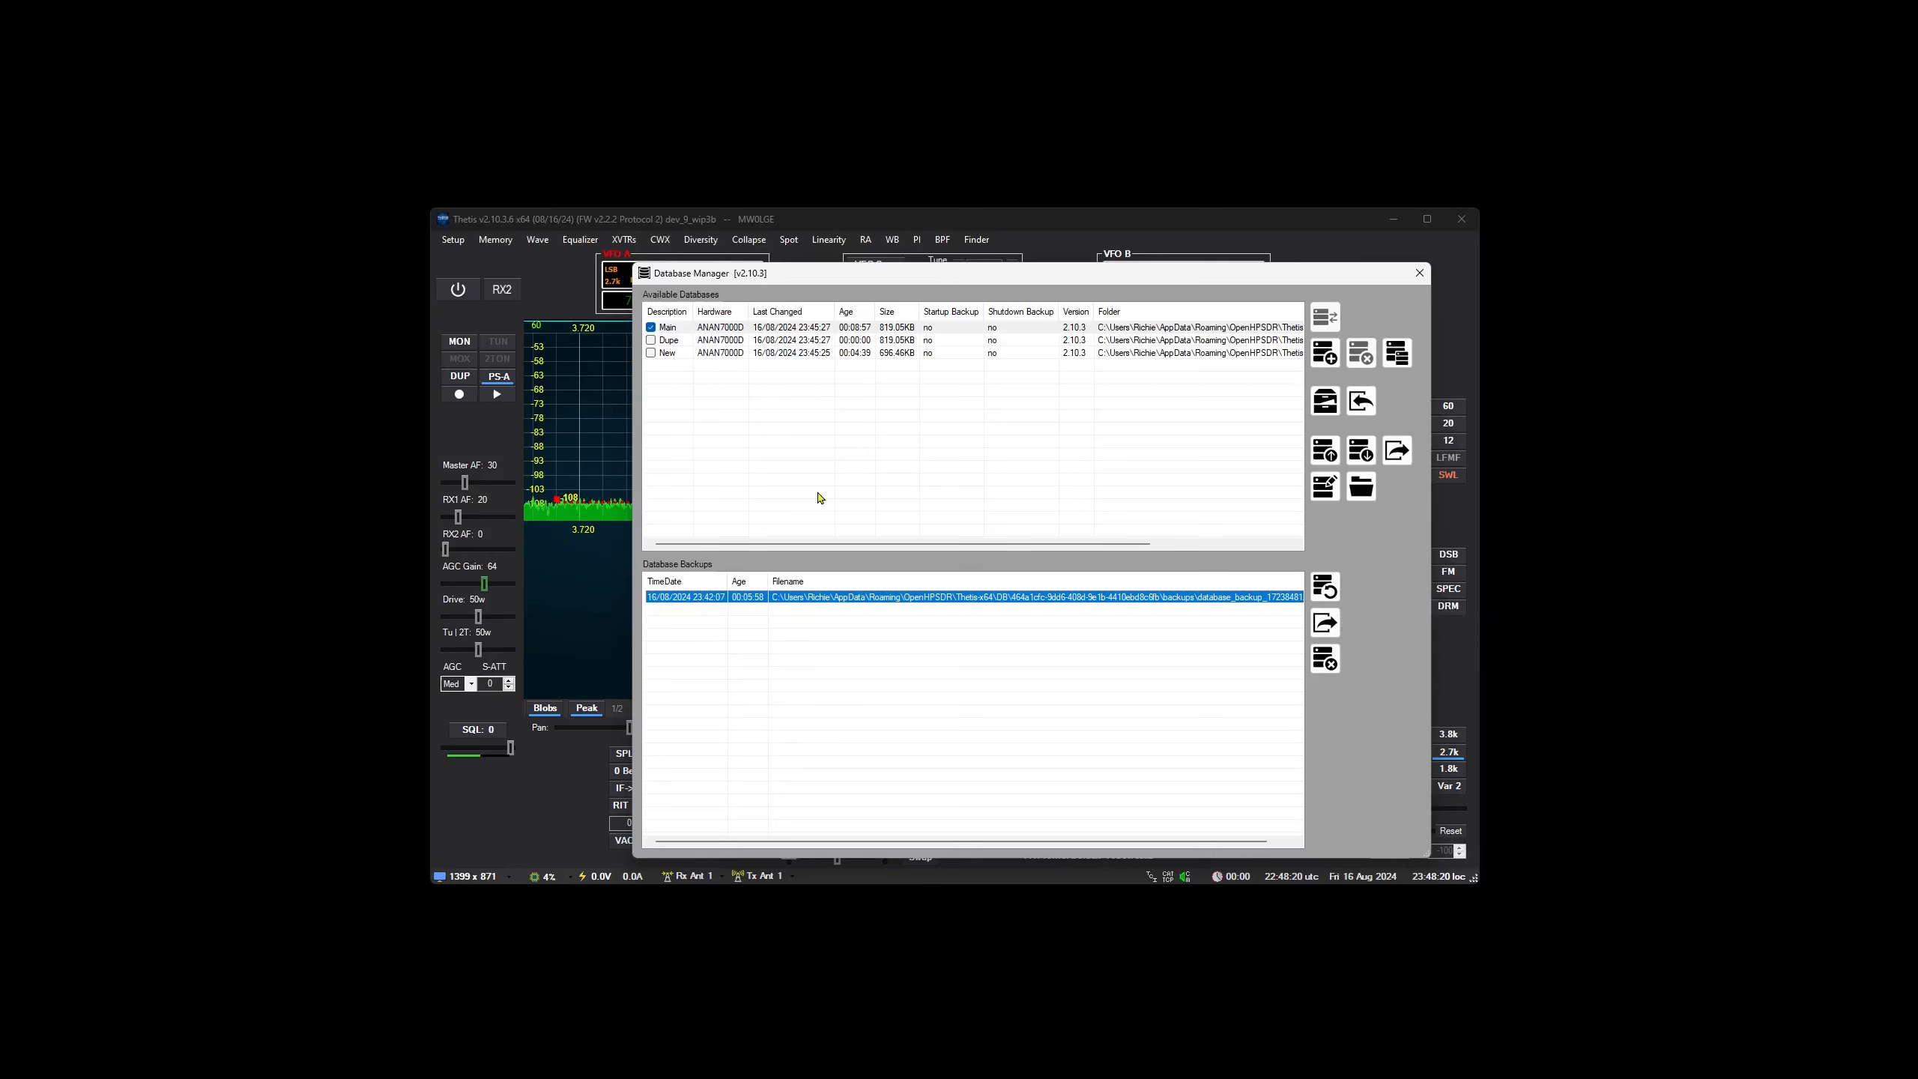
left_click(1332, 589)
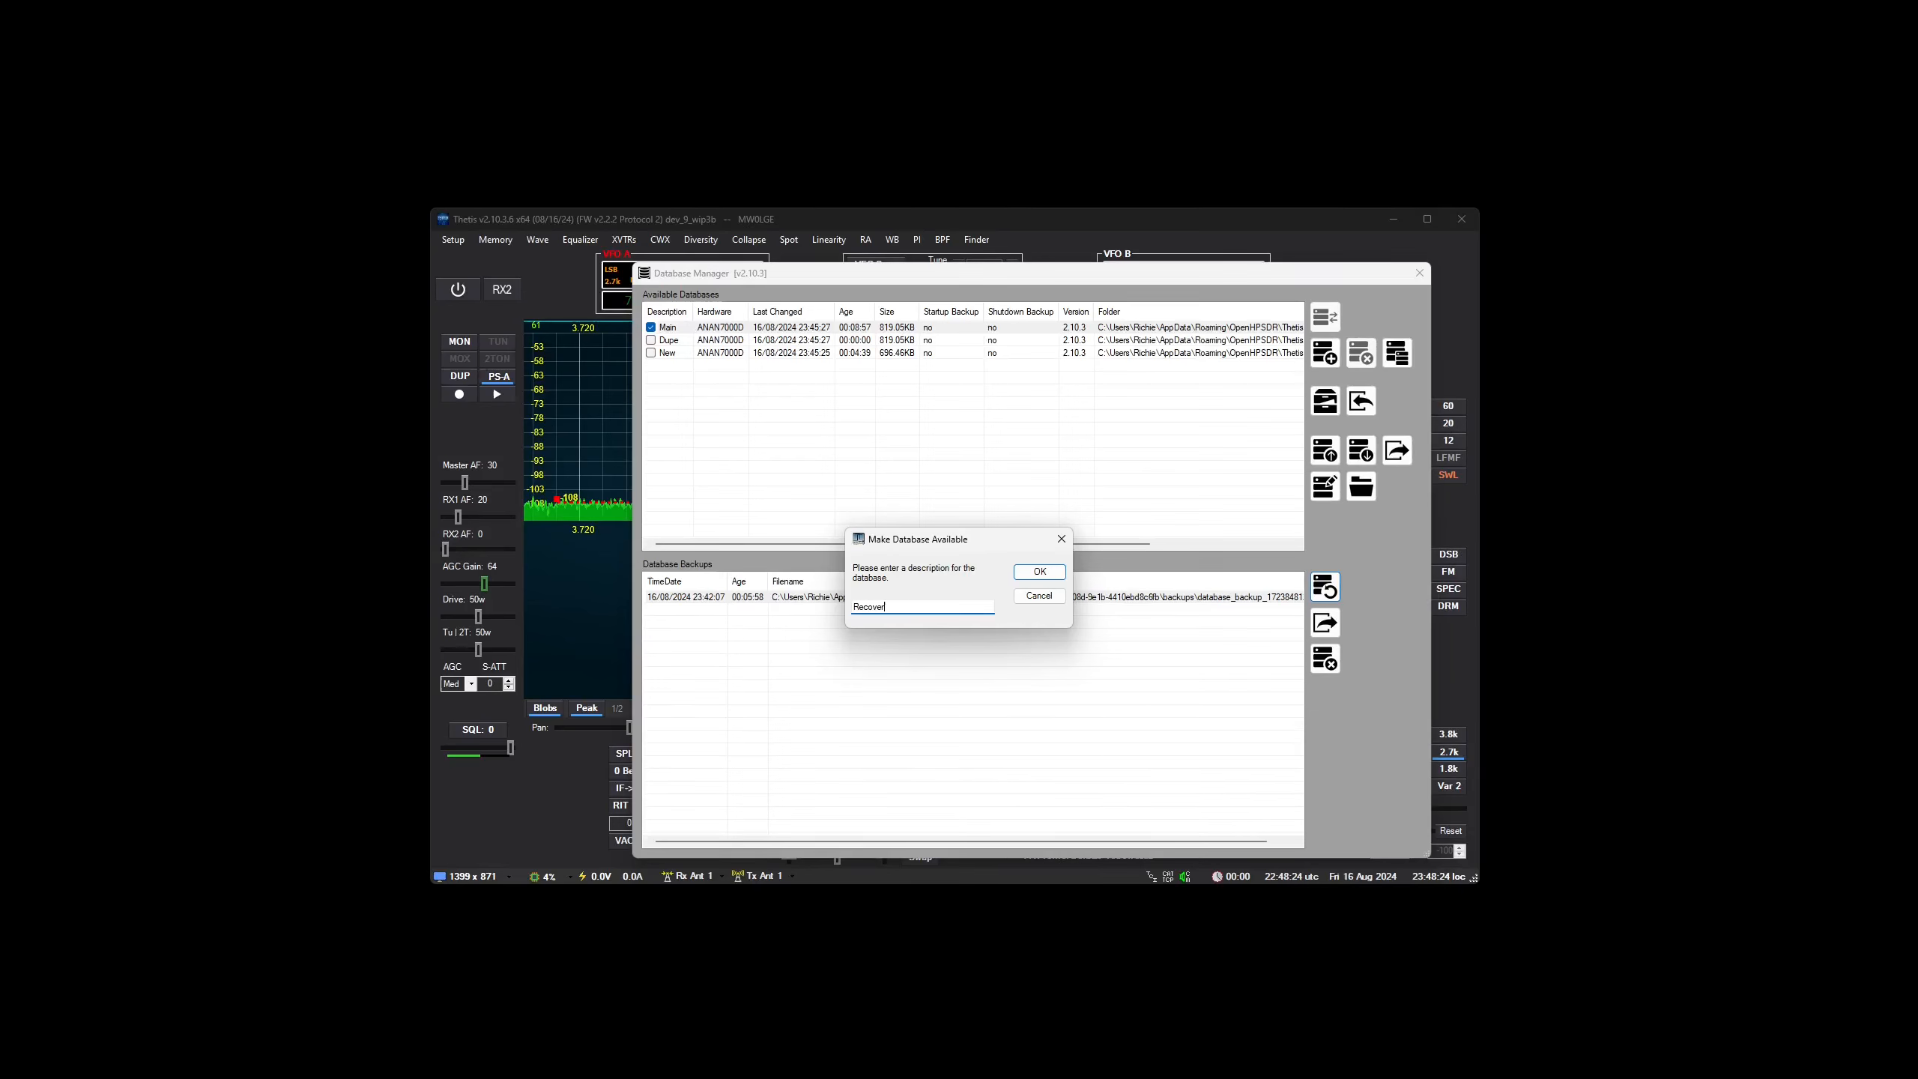
key("Return")
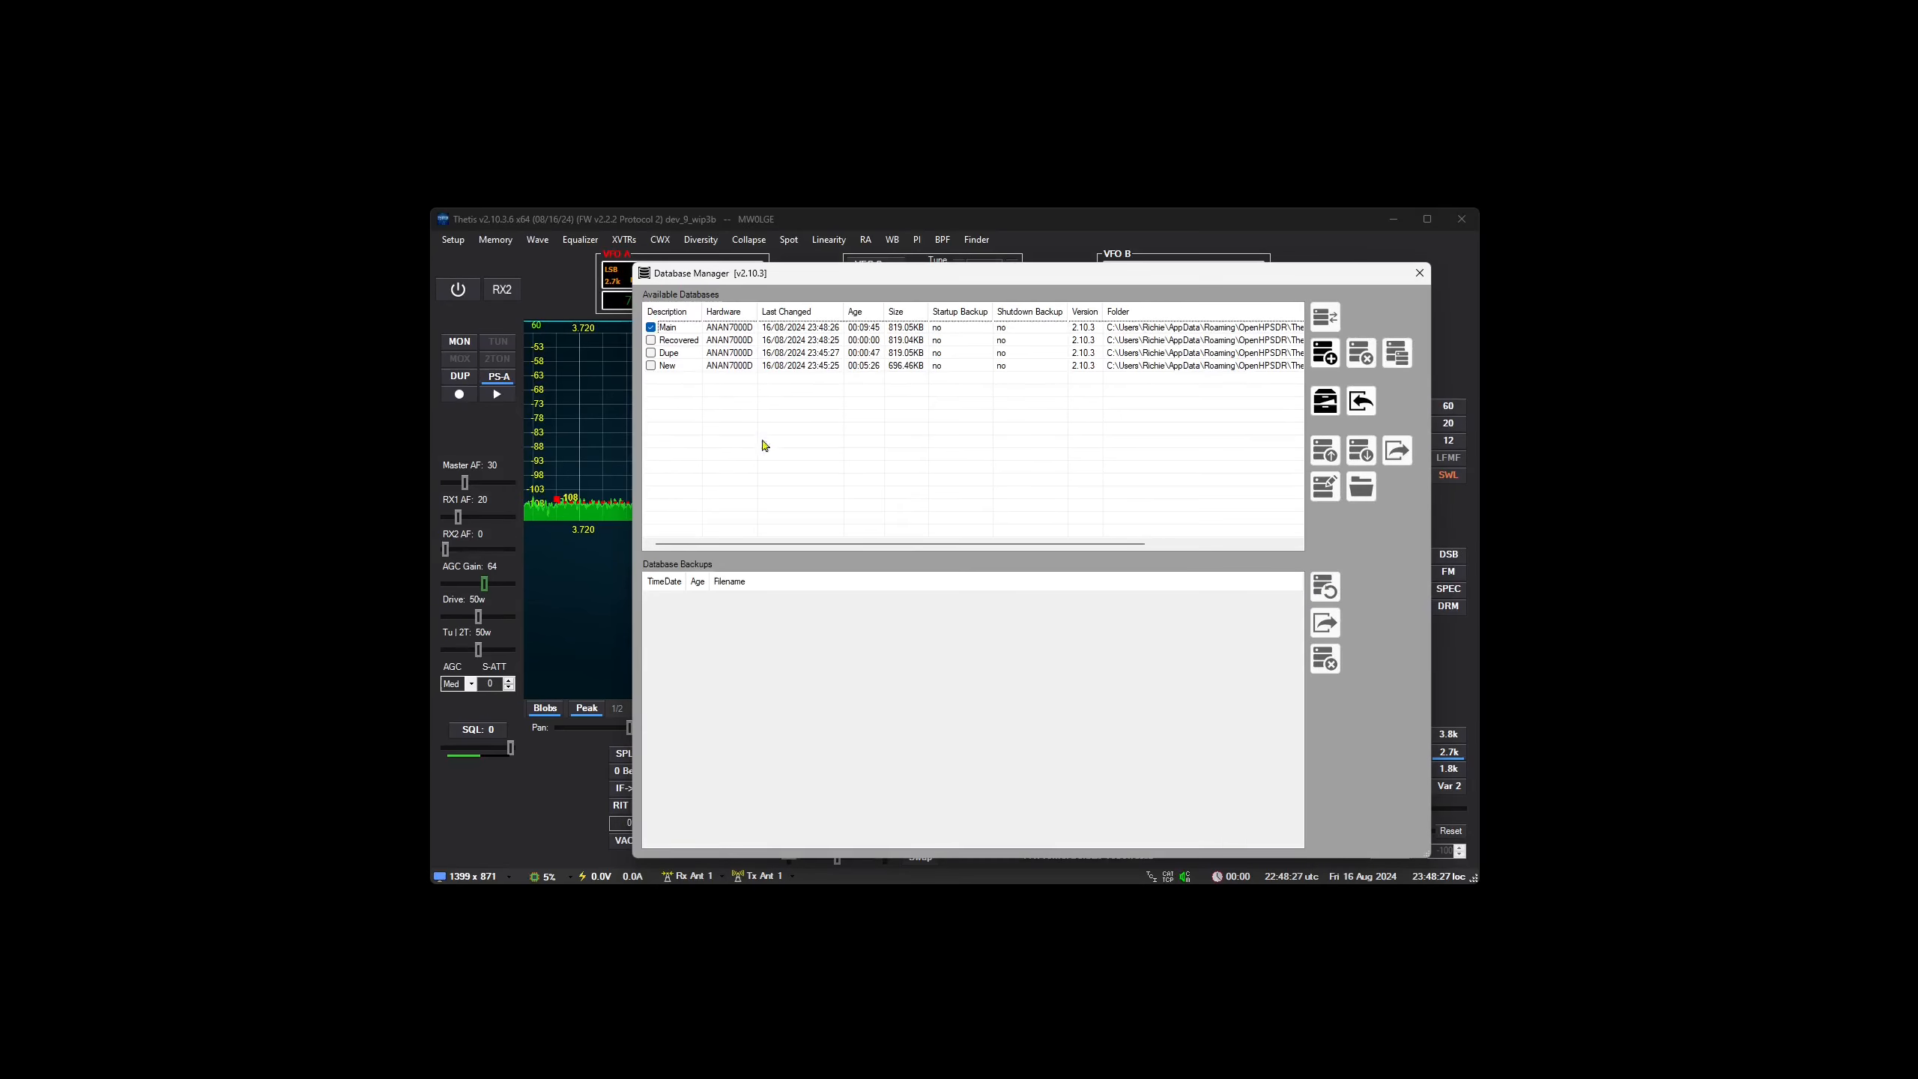
- Compare the backups of Main and Recovered, and remove the Recovered database by entering its matching description
left_click(721, 341)
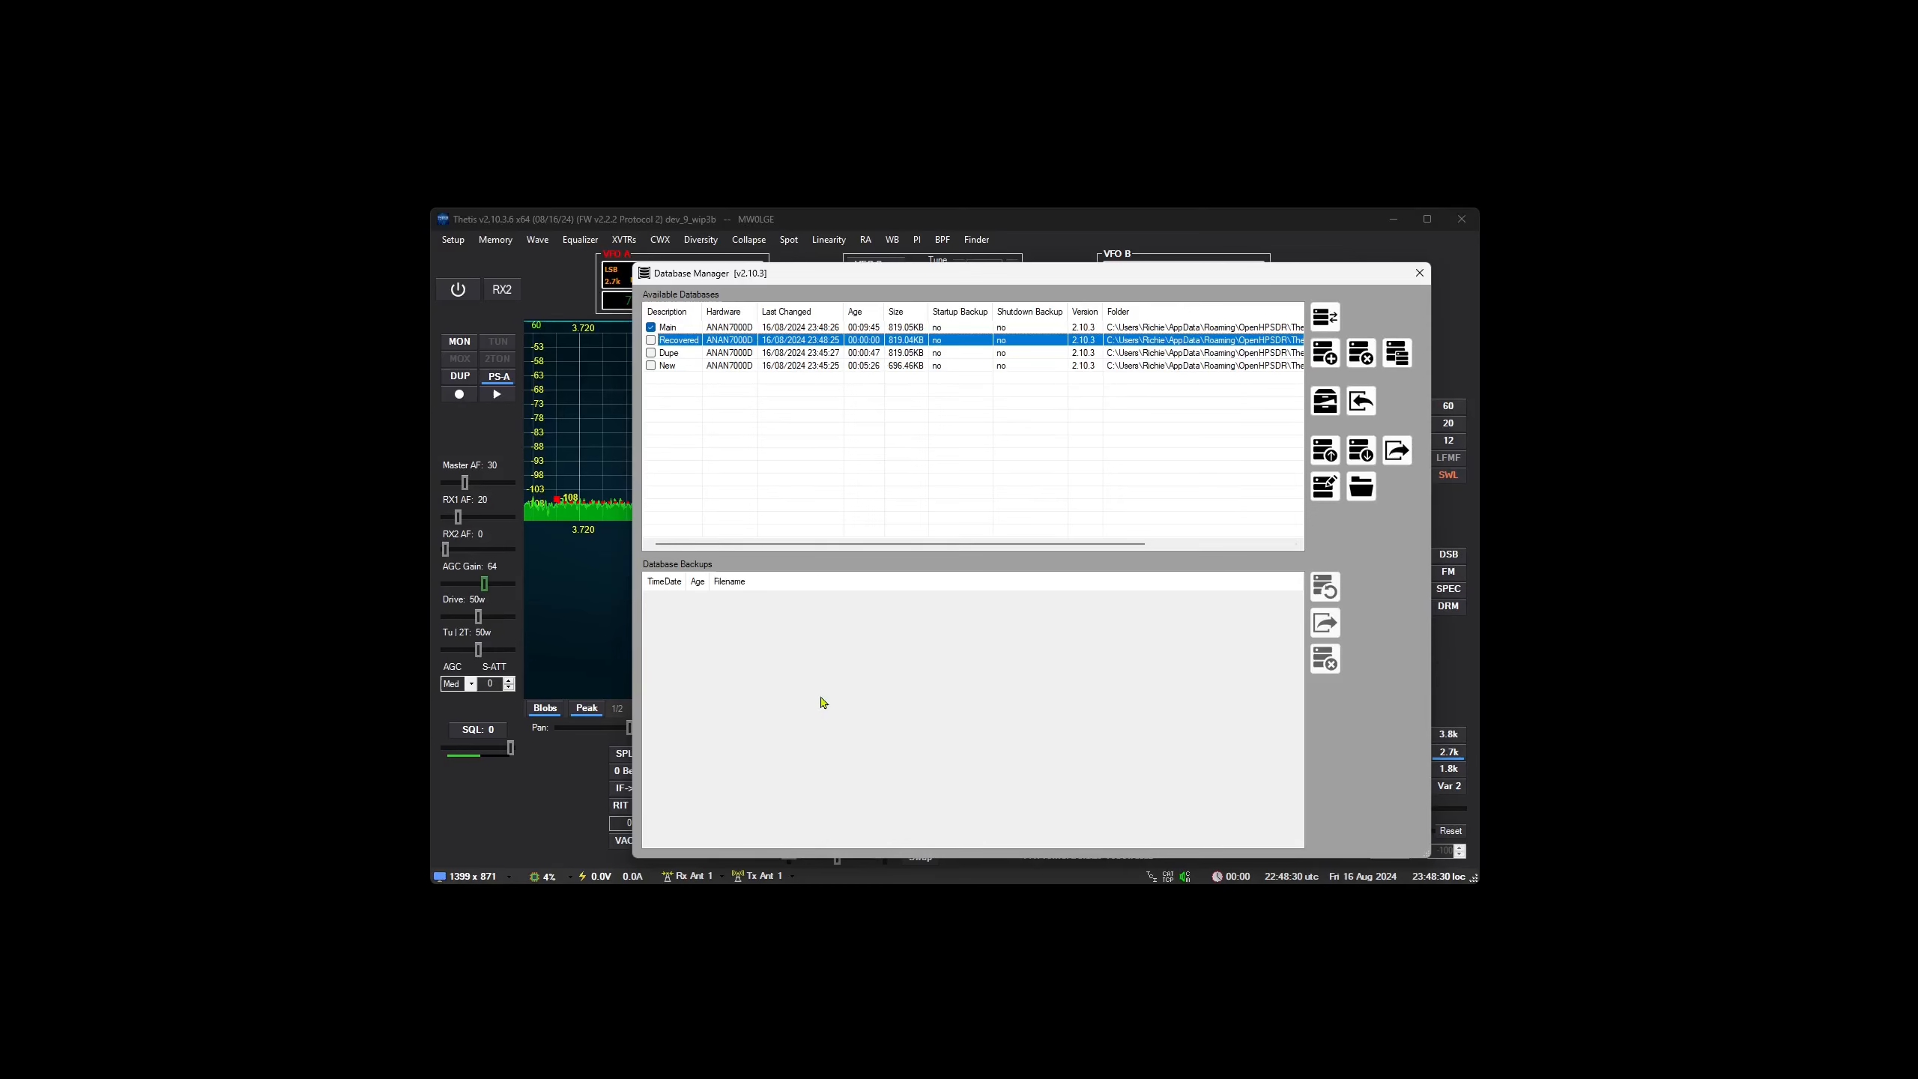
left_click(752, 330)
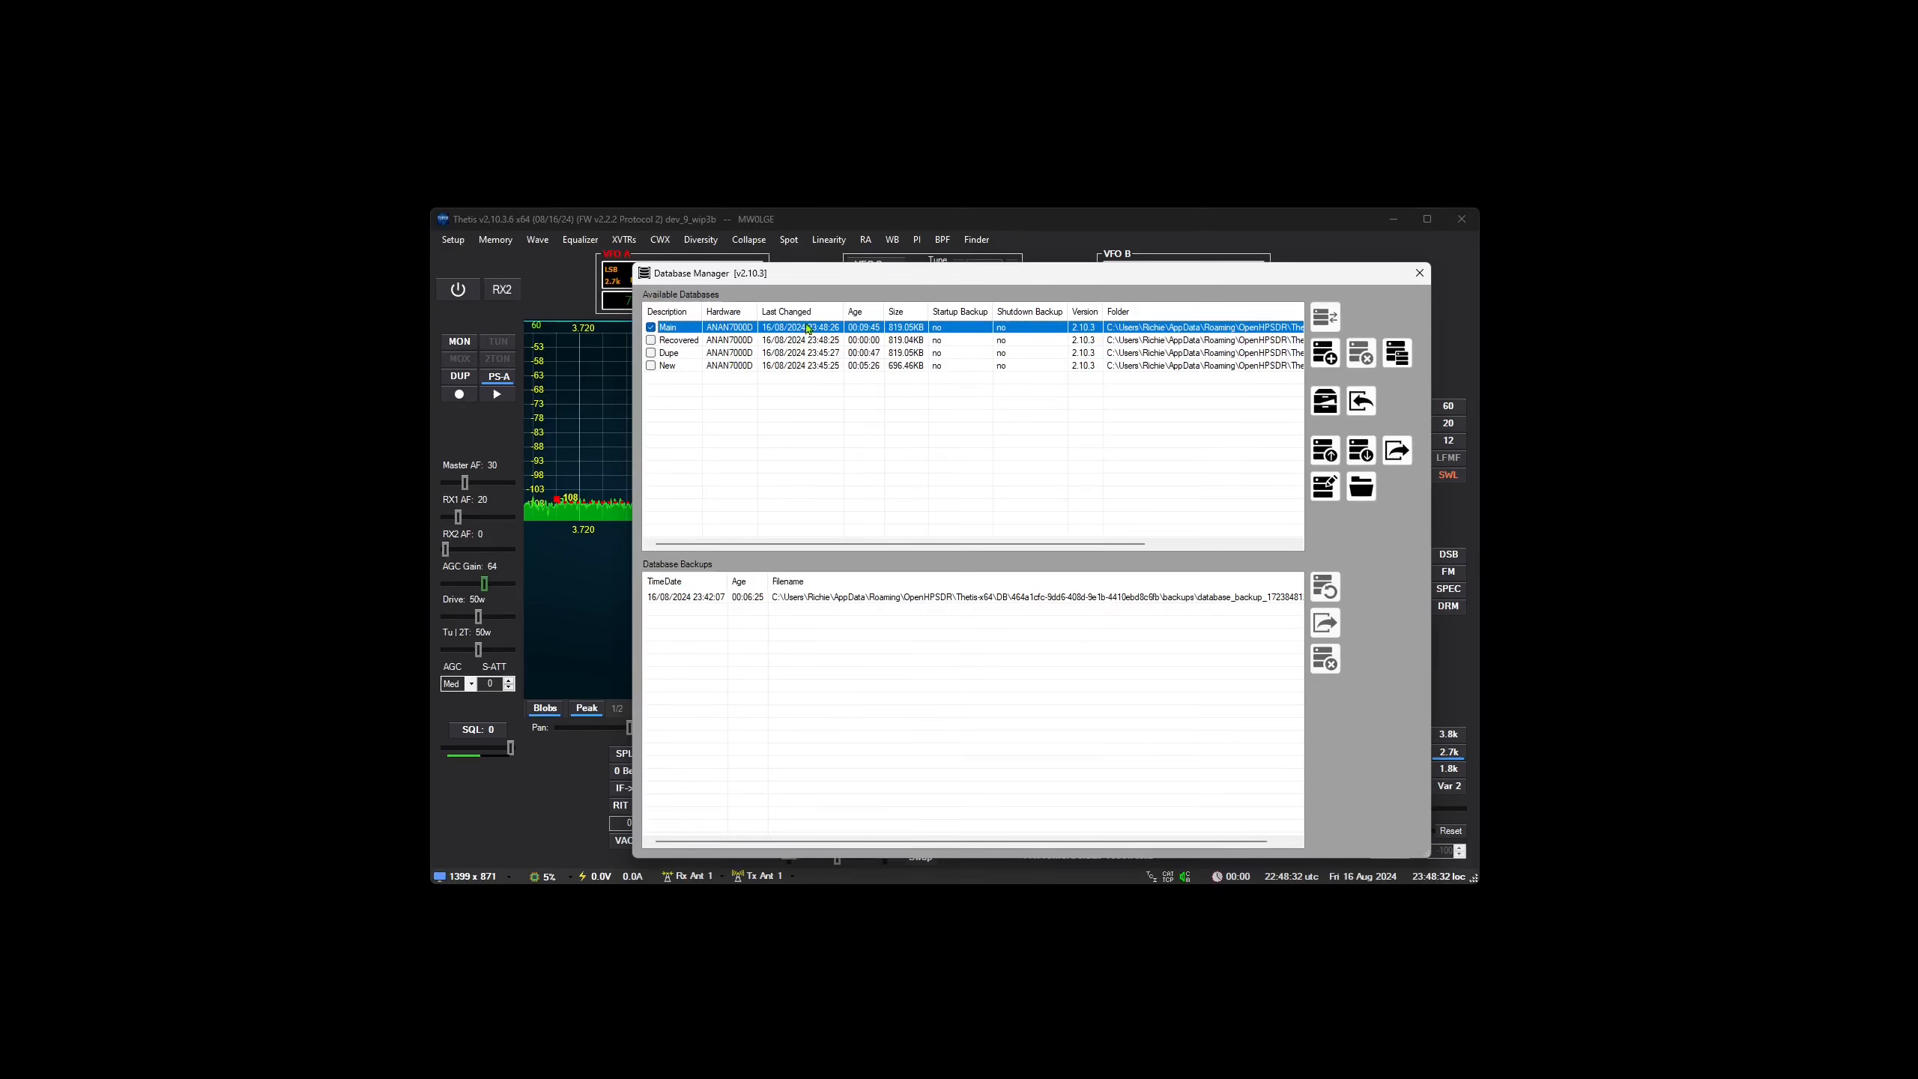
left_click(755, 340)
left_click(789, 331)
left_click(789, 341)
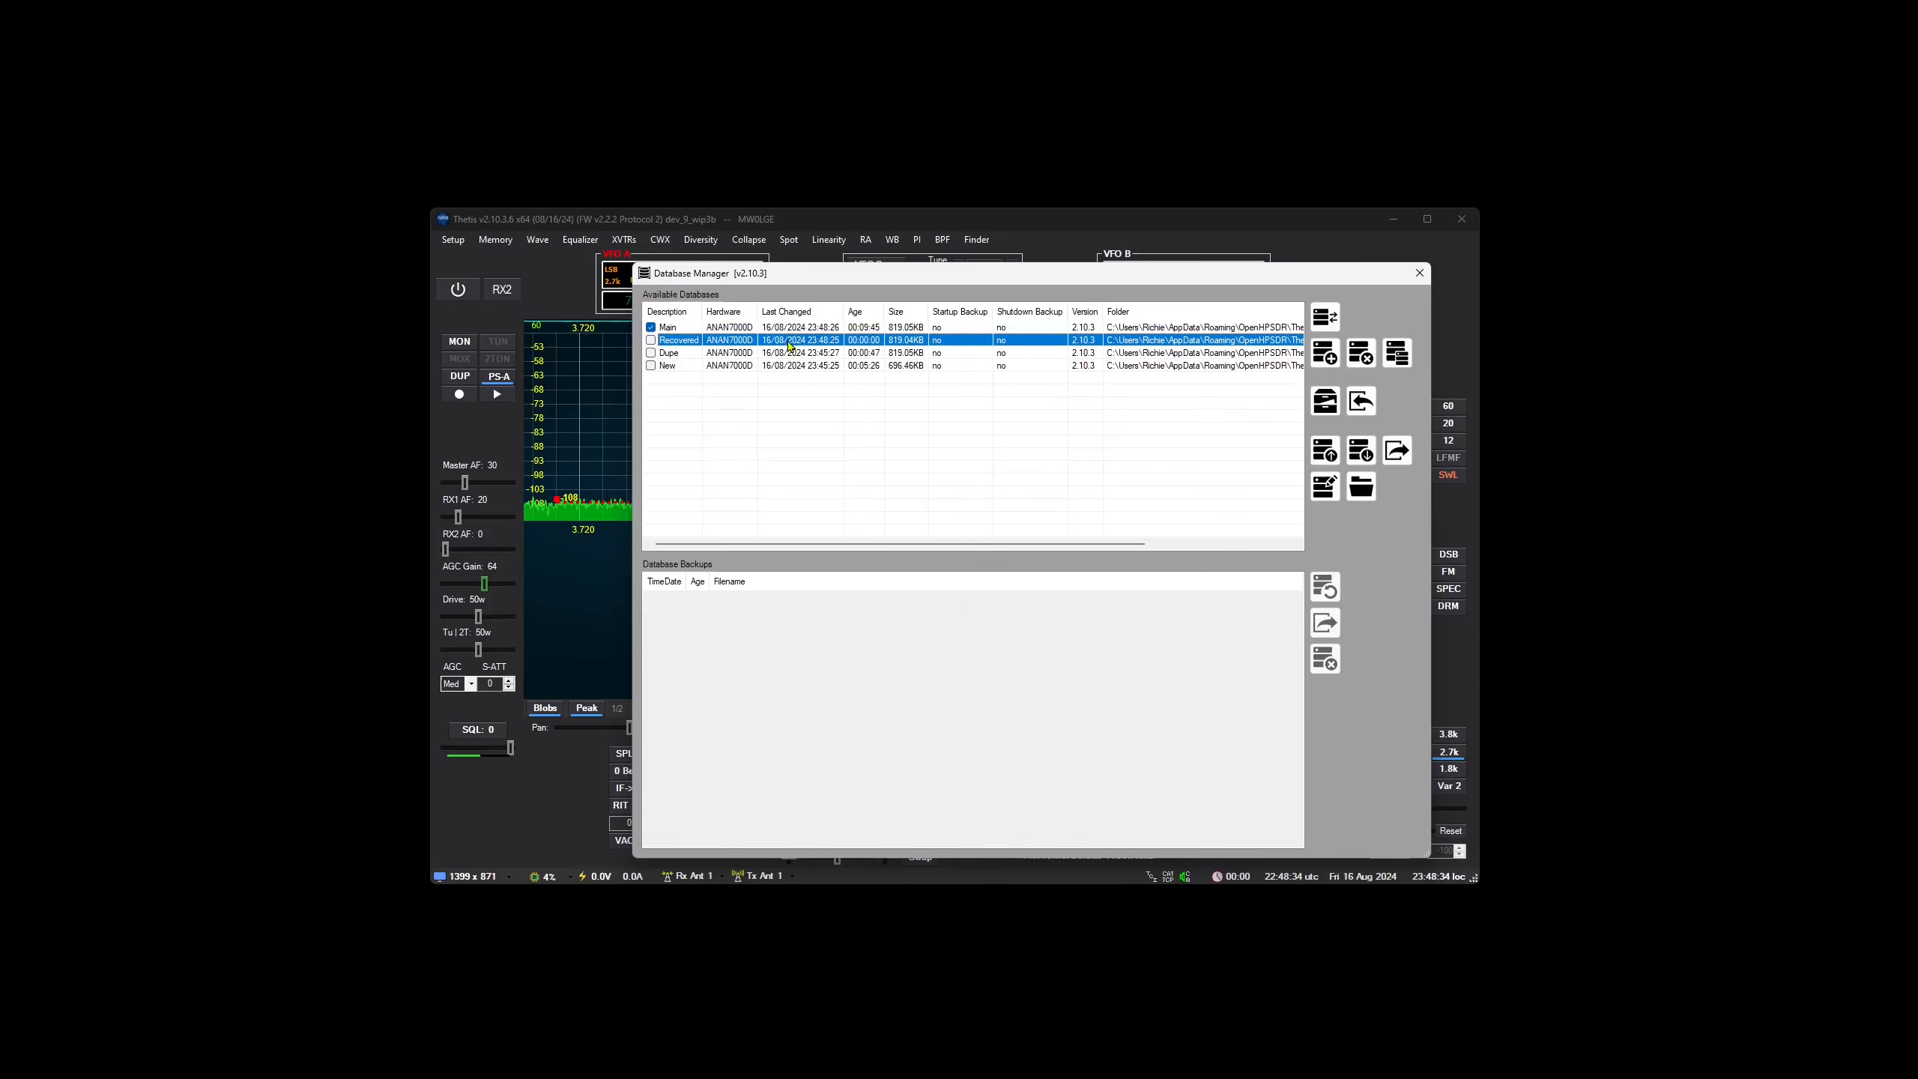
left_click(1361, 355)
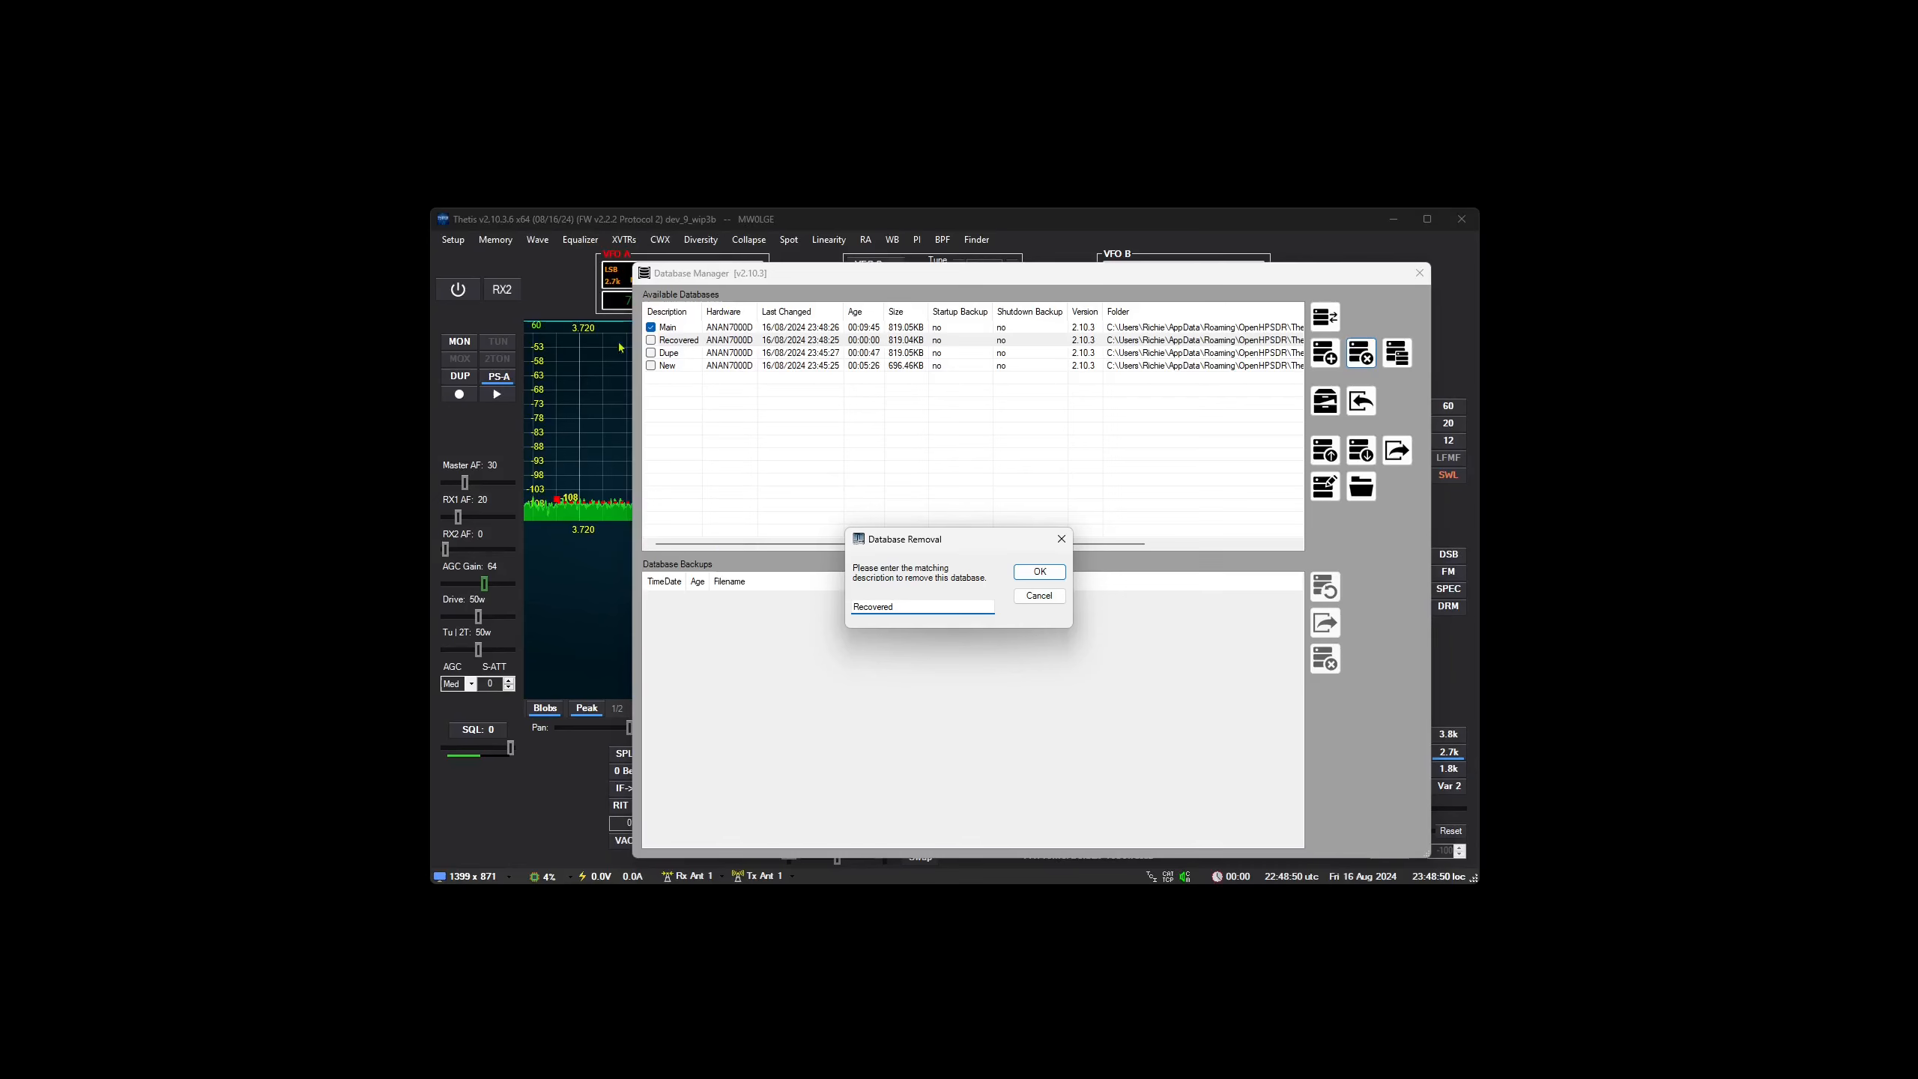
left_click(1055, 570)
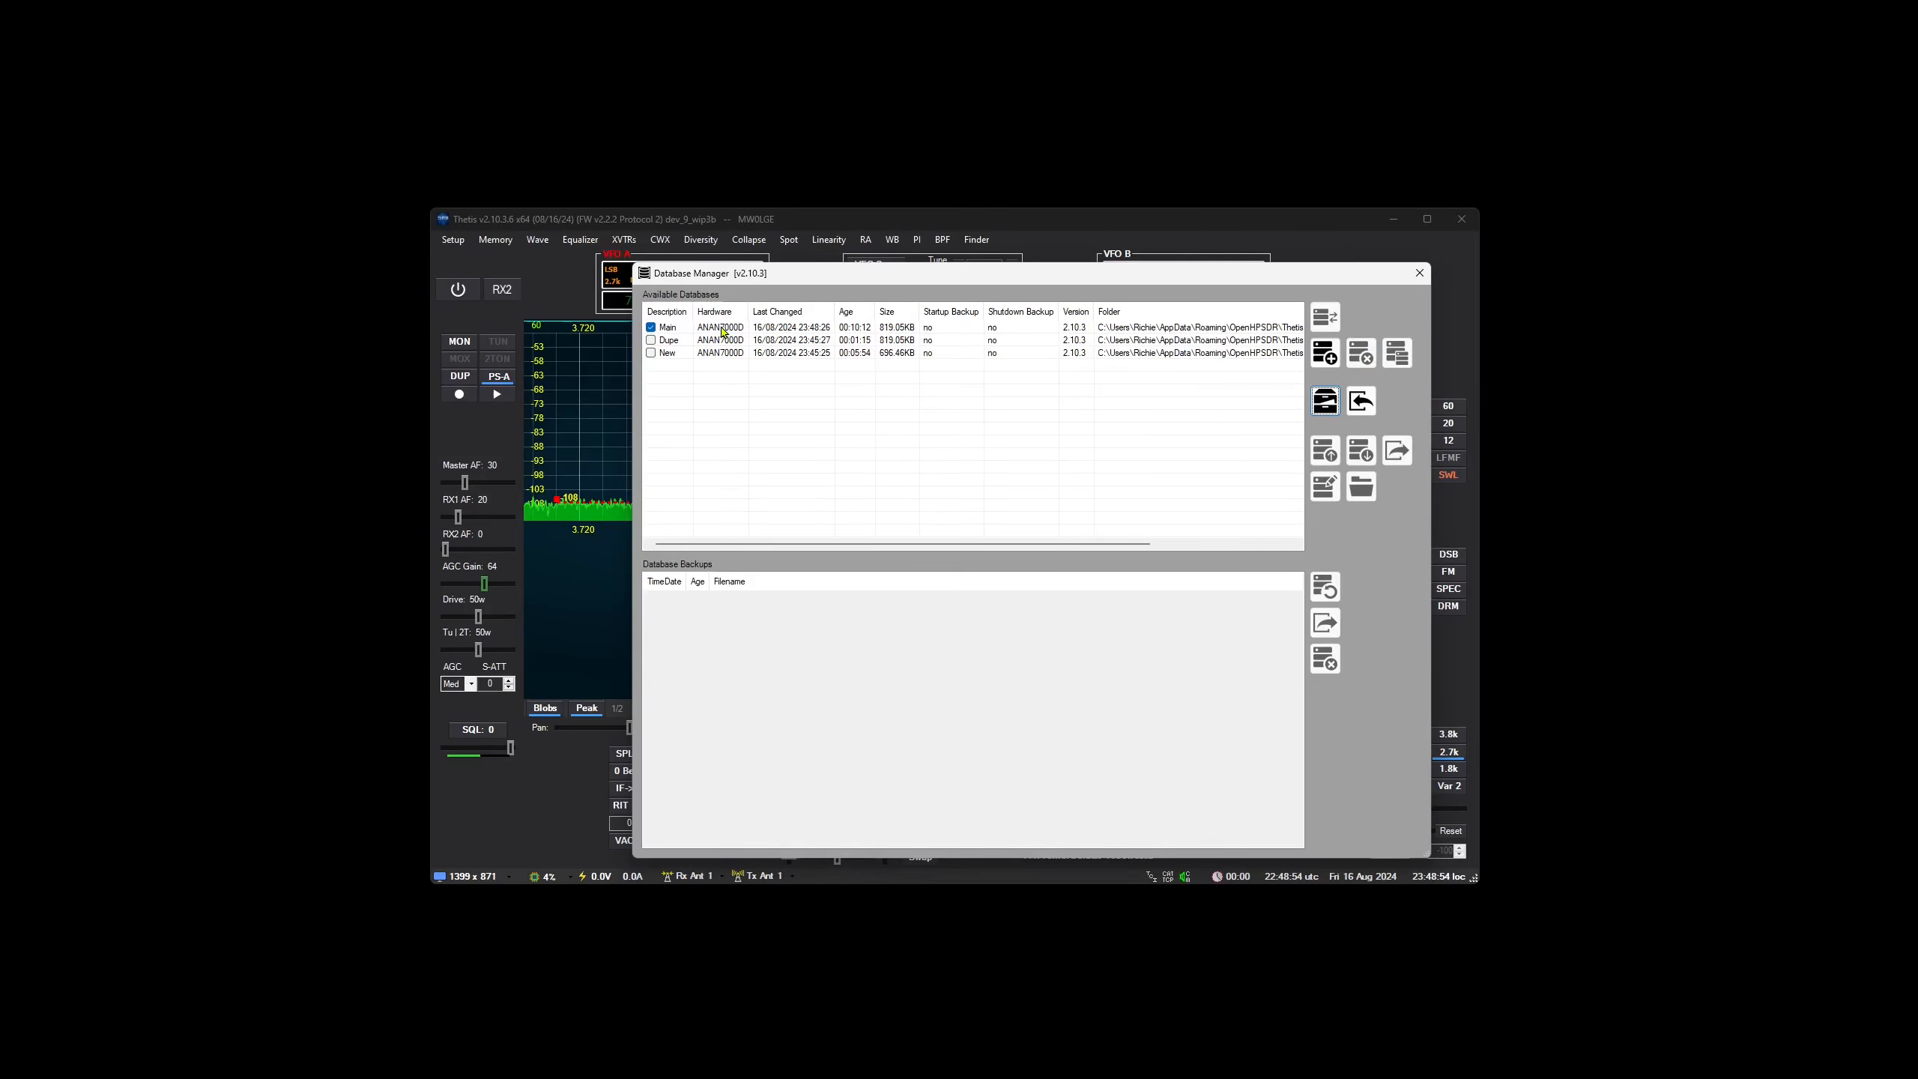
- Remove the Dupe database, entering Dupe as the matching description
left_click(738, 342)
left_click(1359, 361)
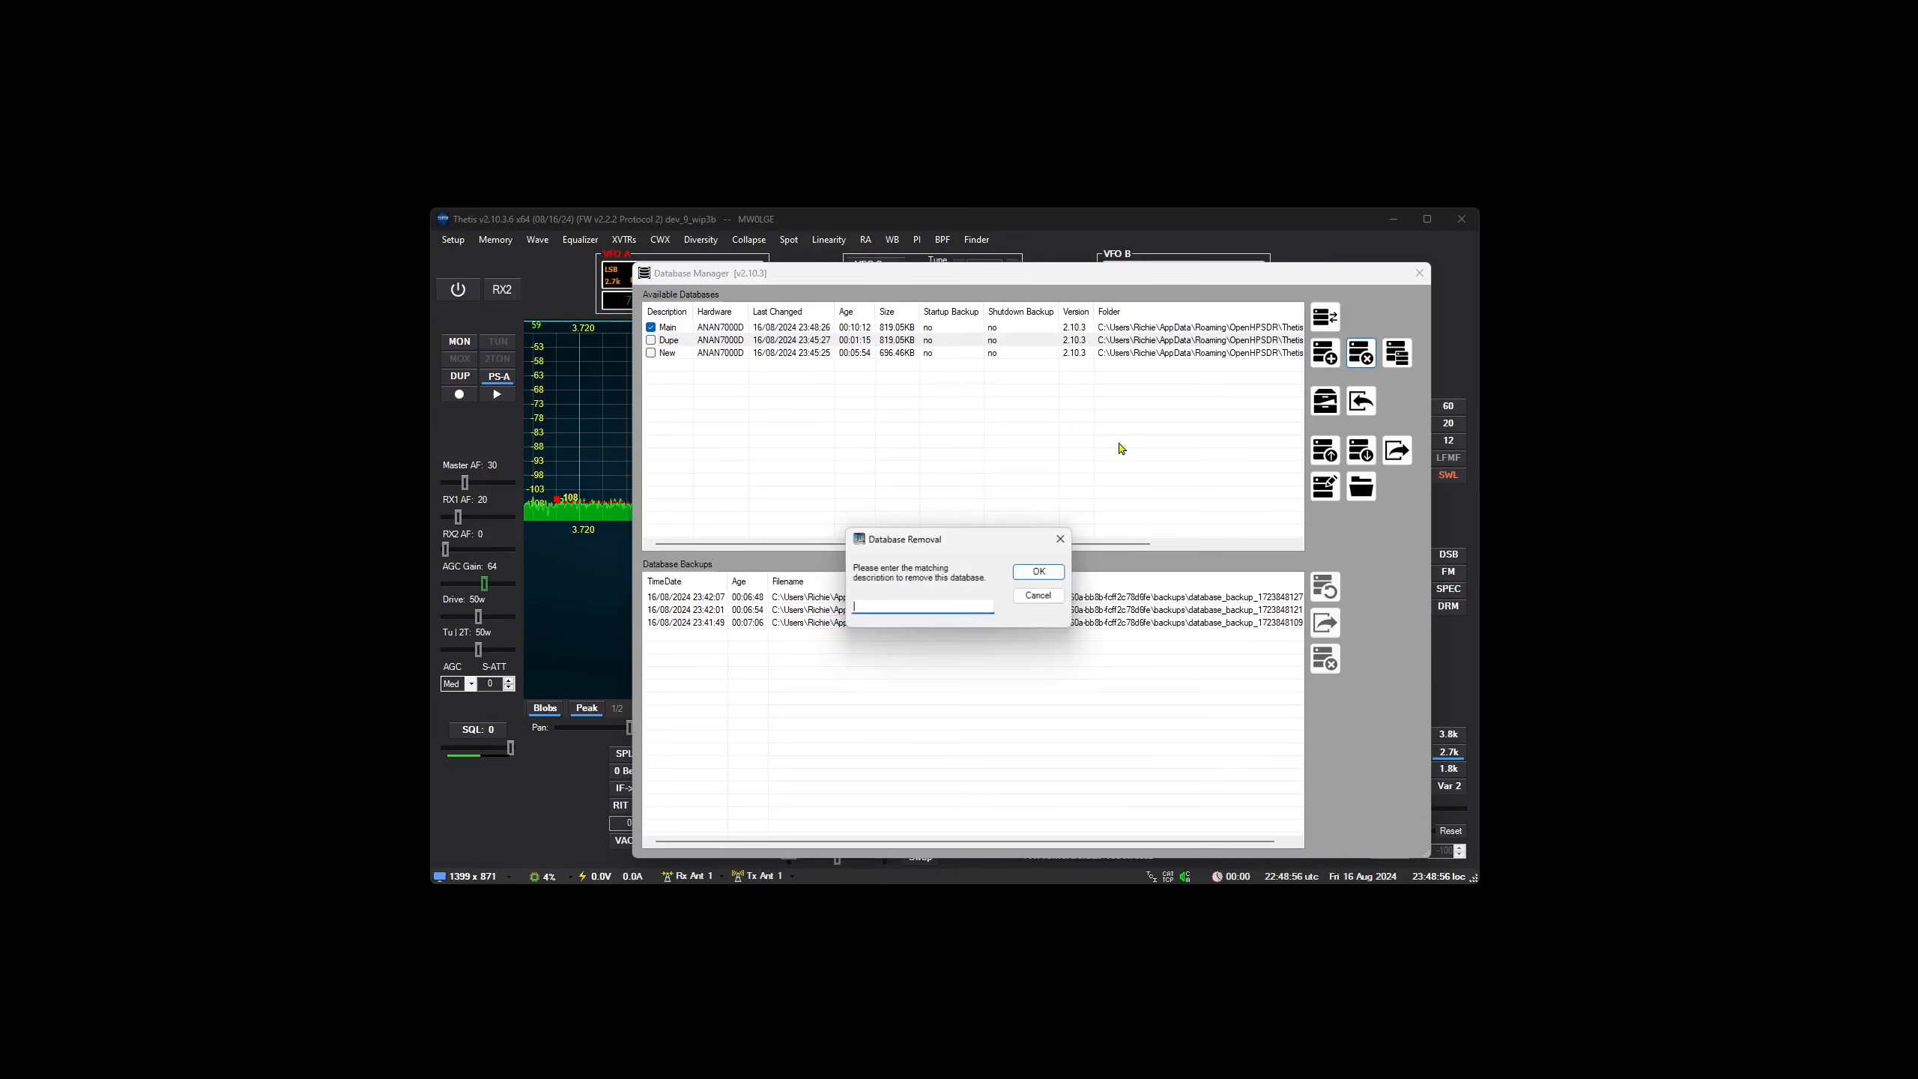
type("Dupe")
key("Return")
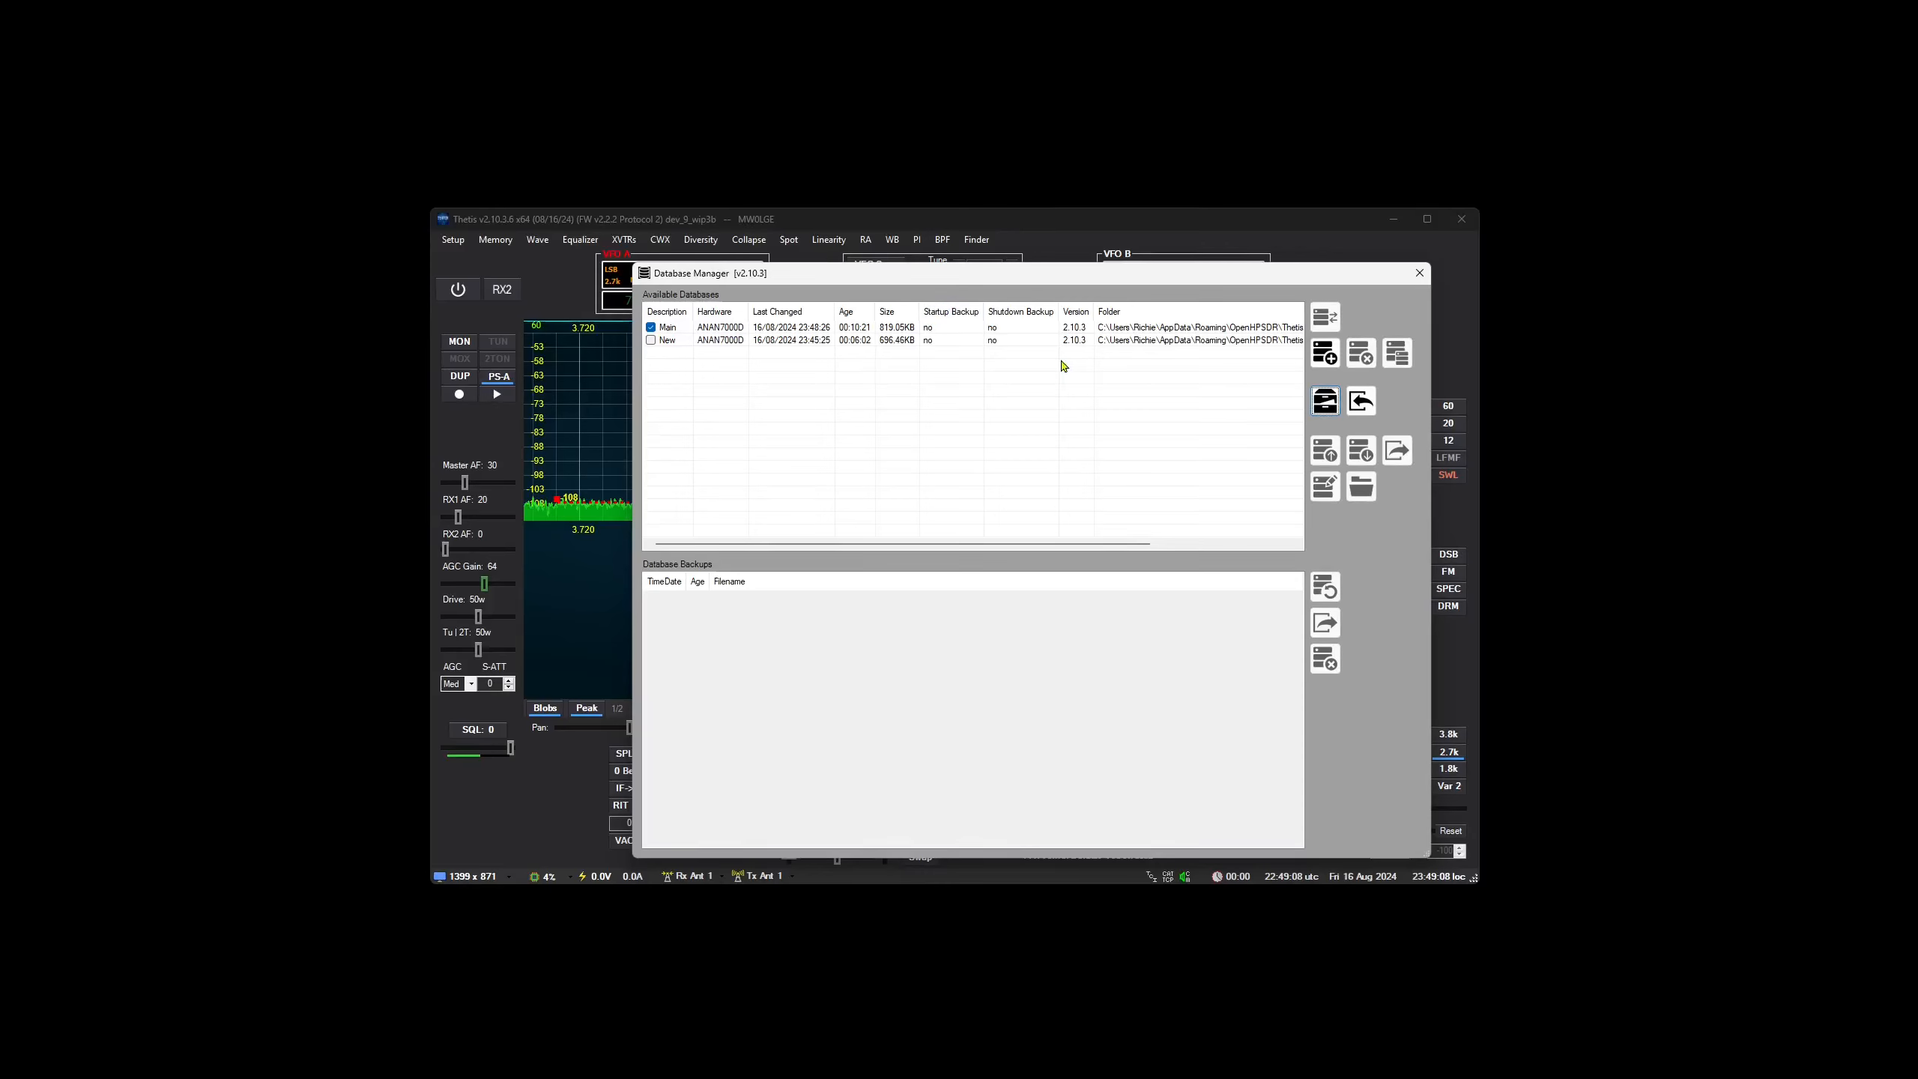
- Enable startup backups for the Main database, and close the Database Manager and Thetis
left_click(839, 331)
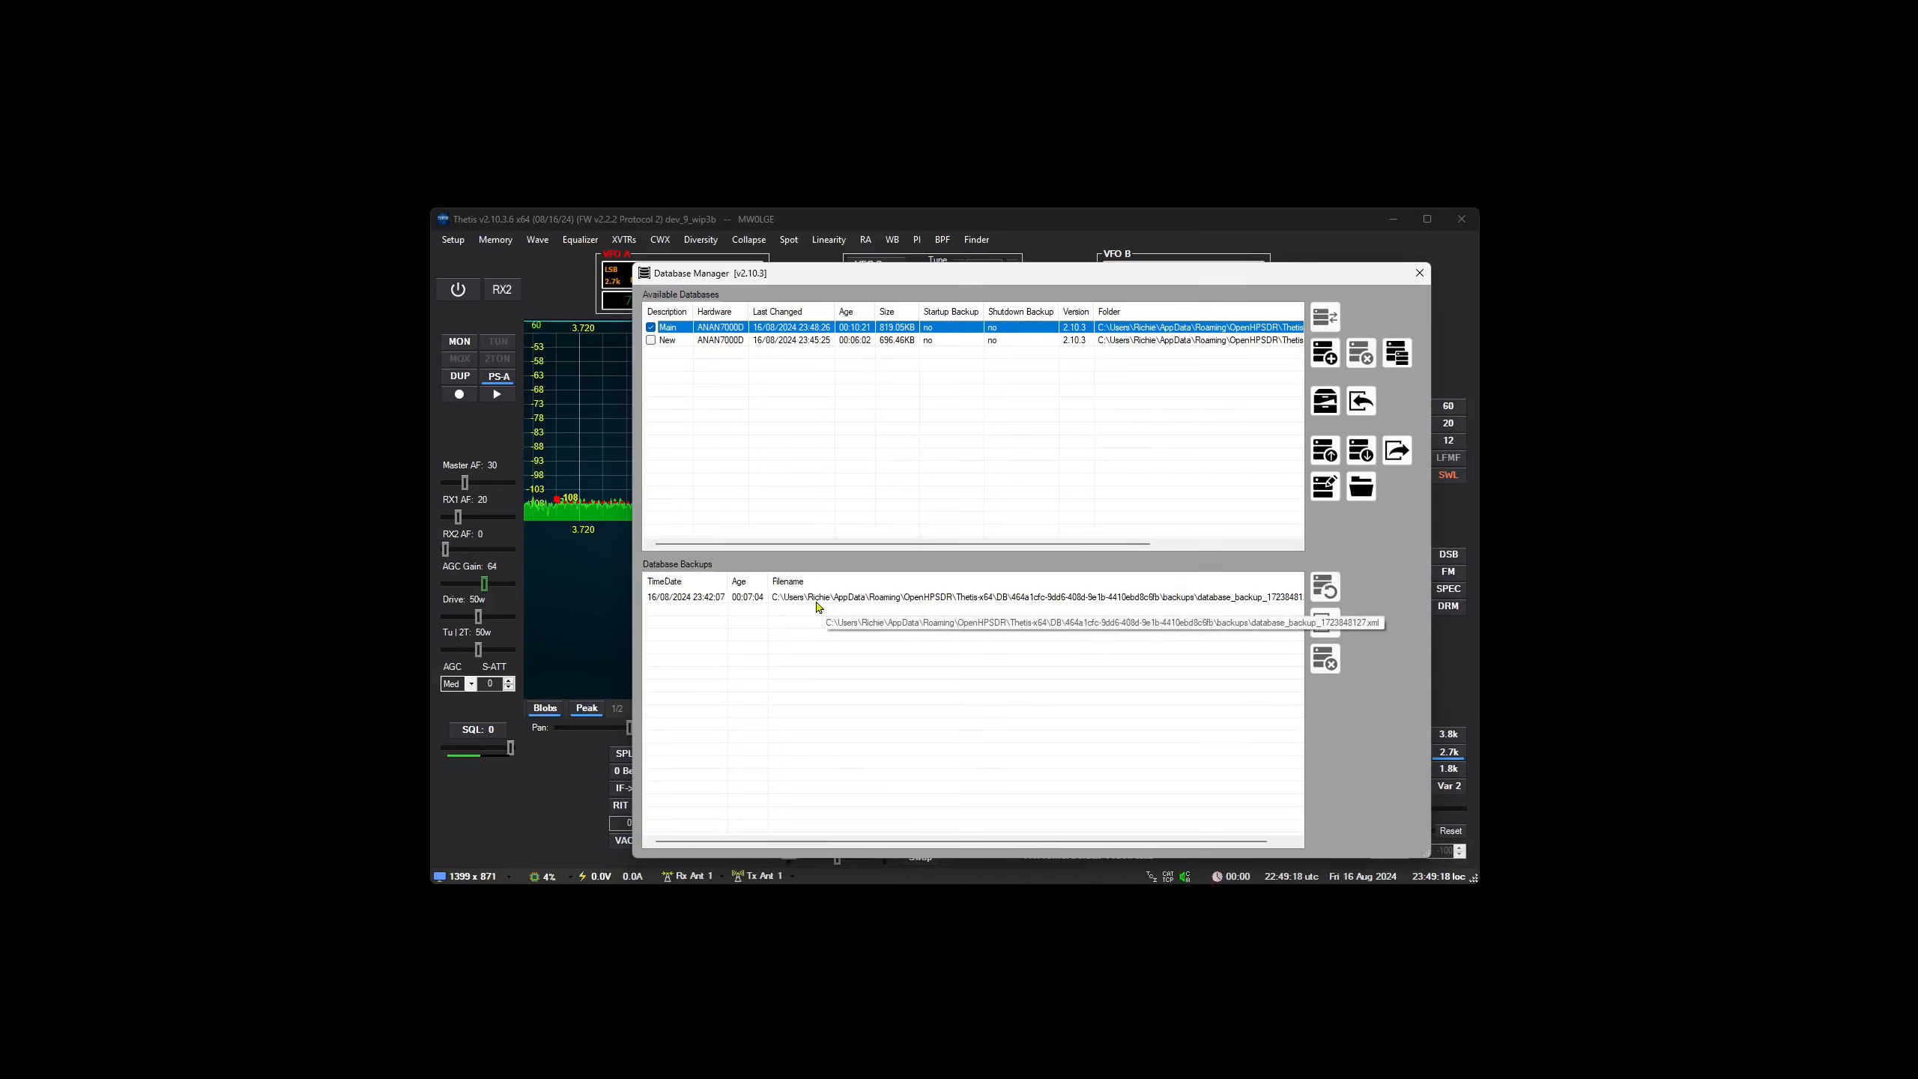
left_click(1324, 451)
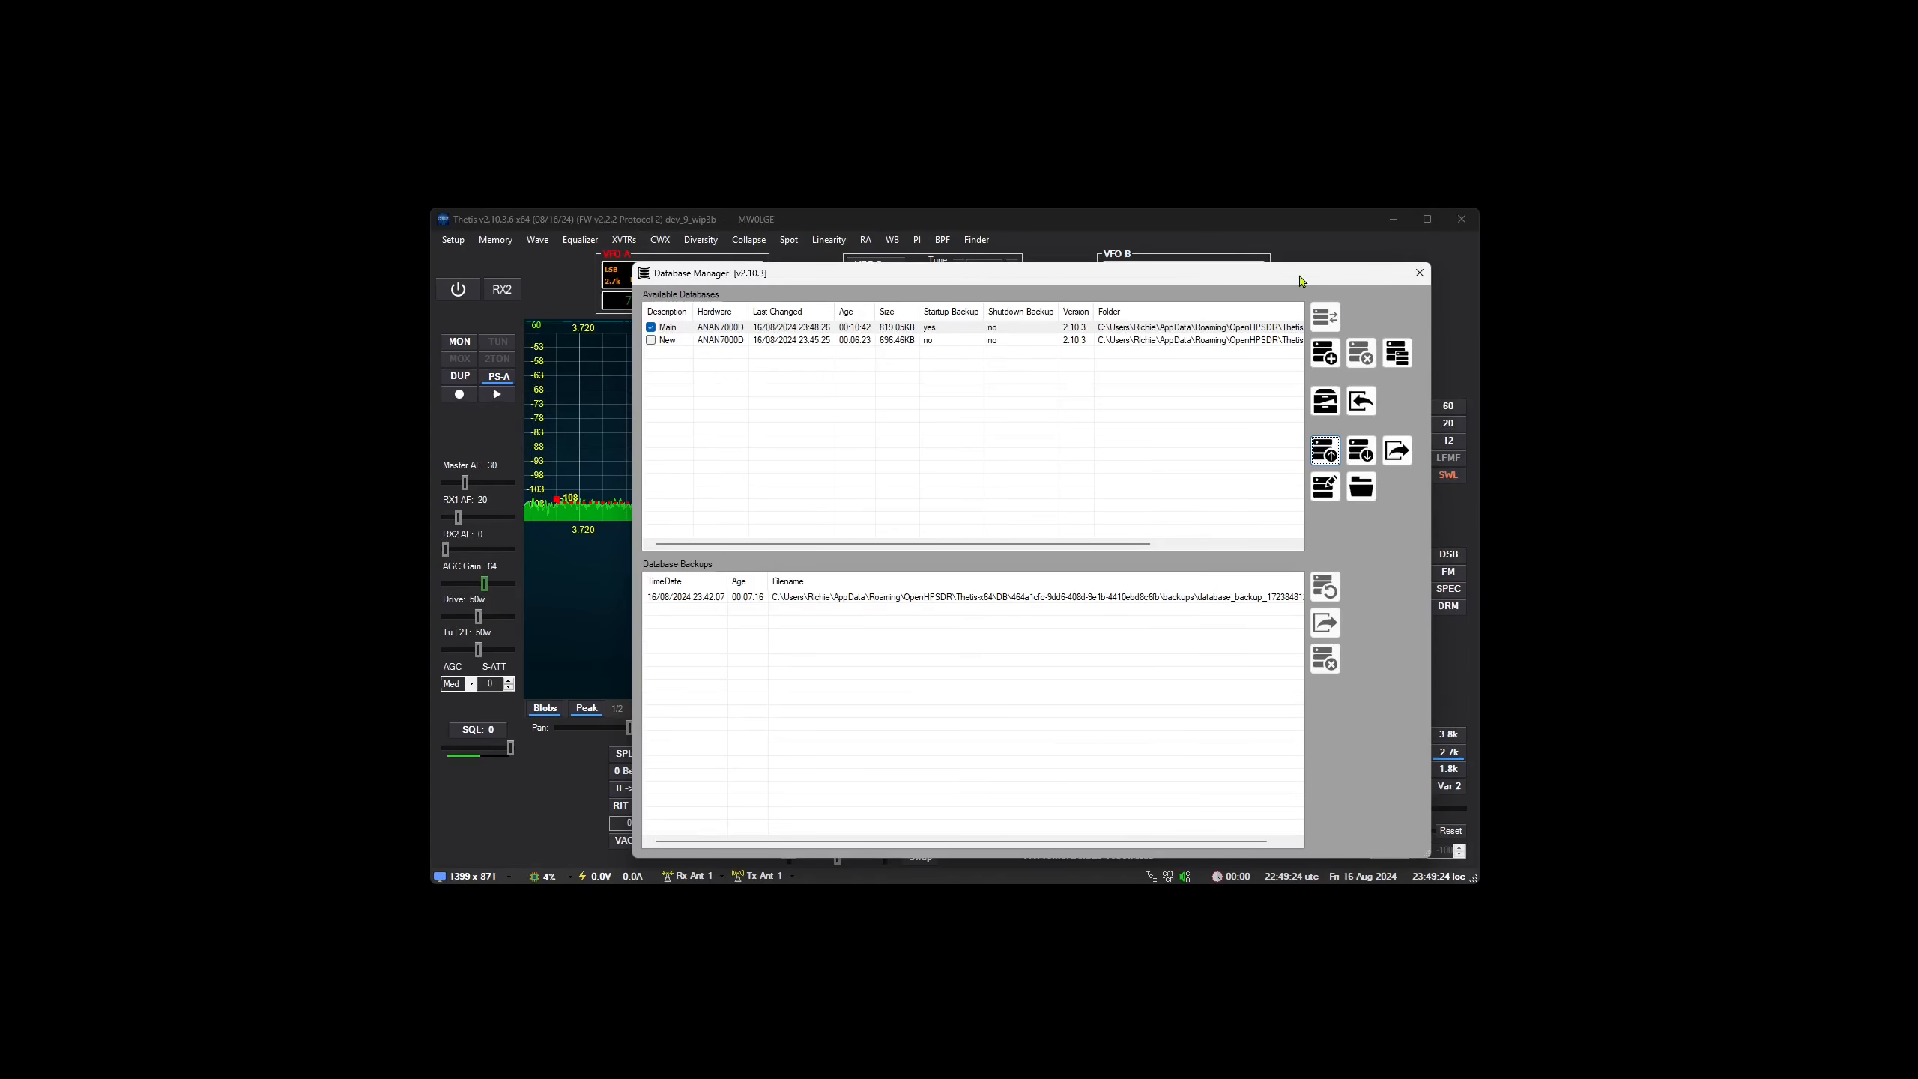
left_click(1419, 273)
left_click(1463, 219)
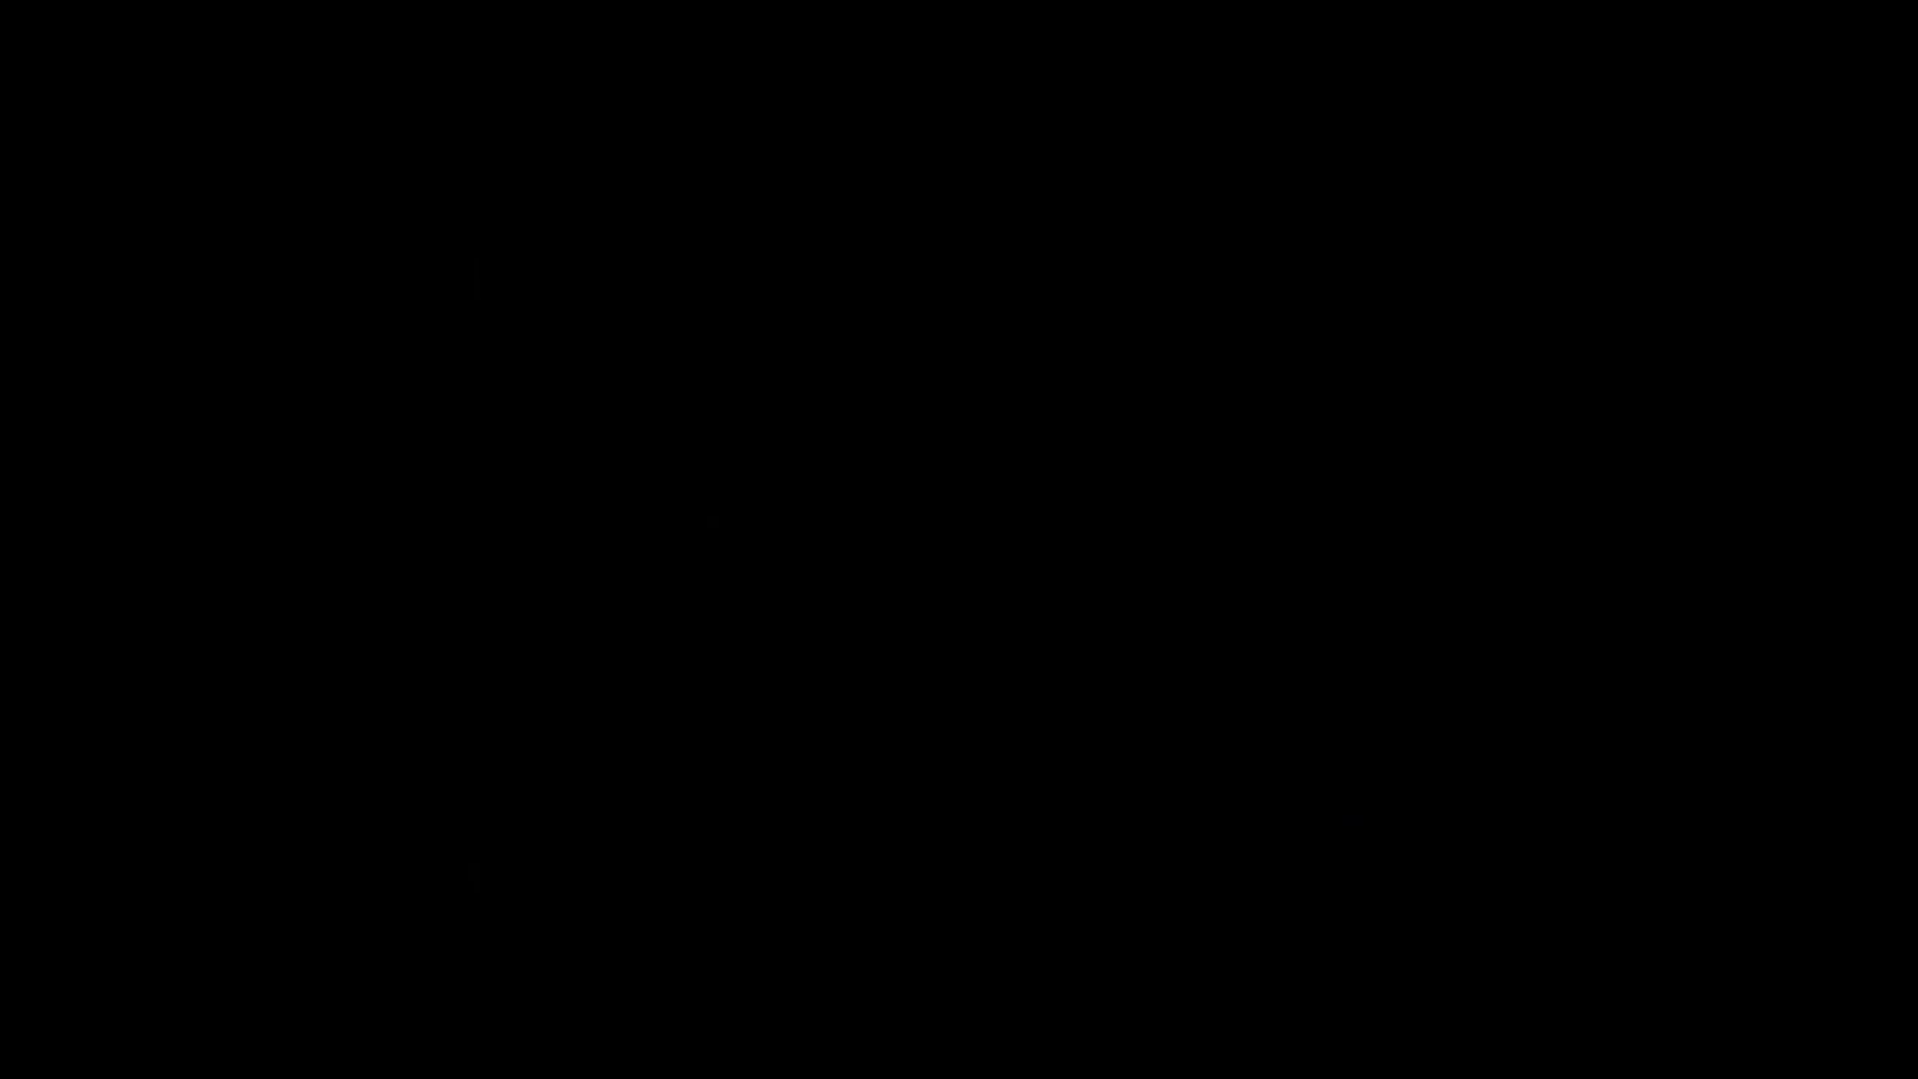
- Restart Thetis and show the Main database's backups in the Database Manager
key("super")
type("the")
key("Return")
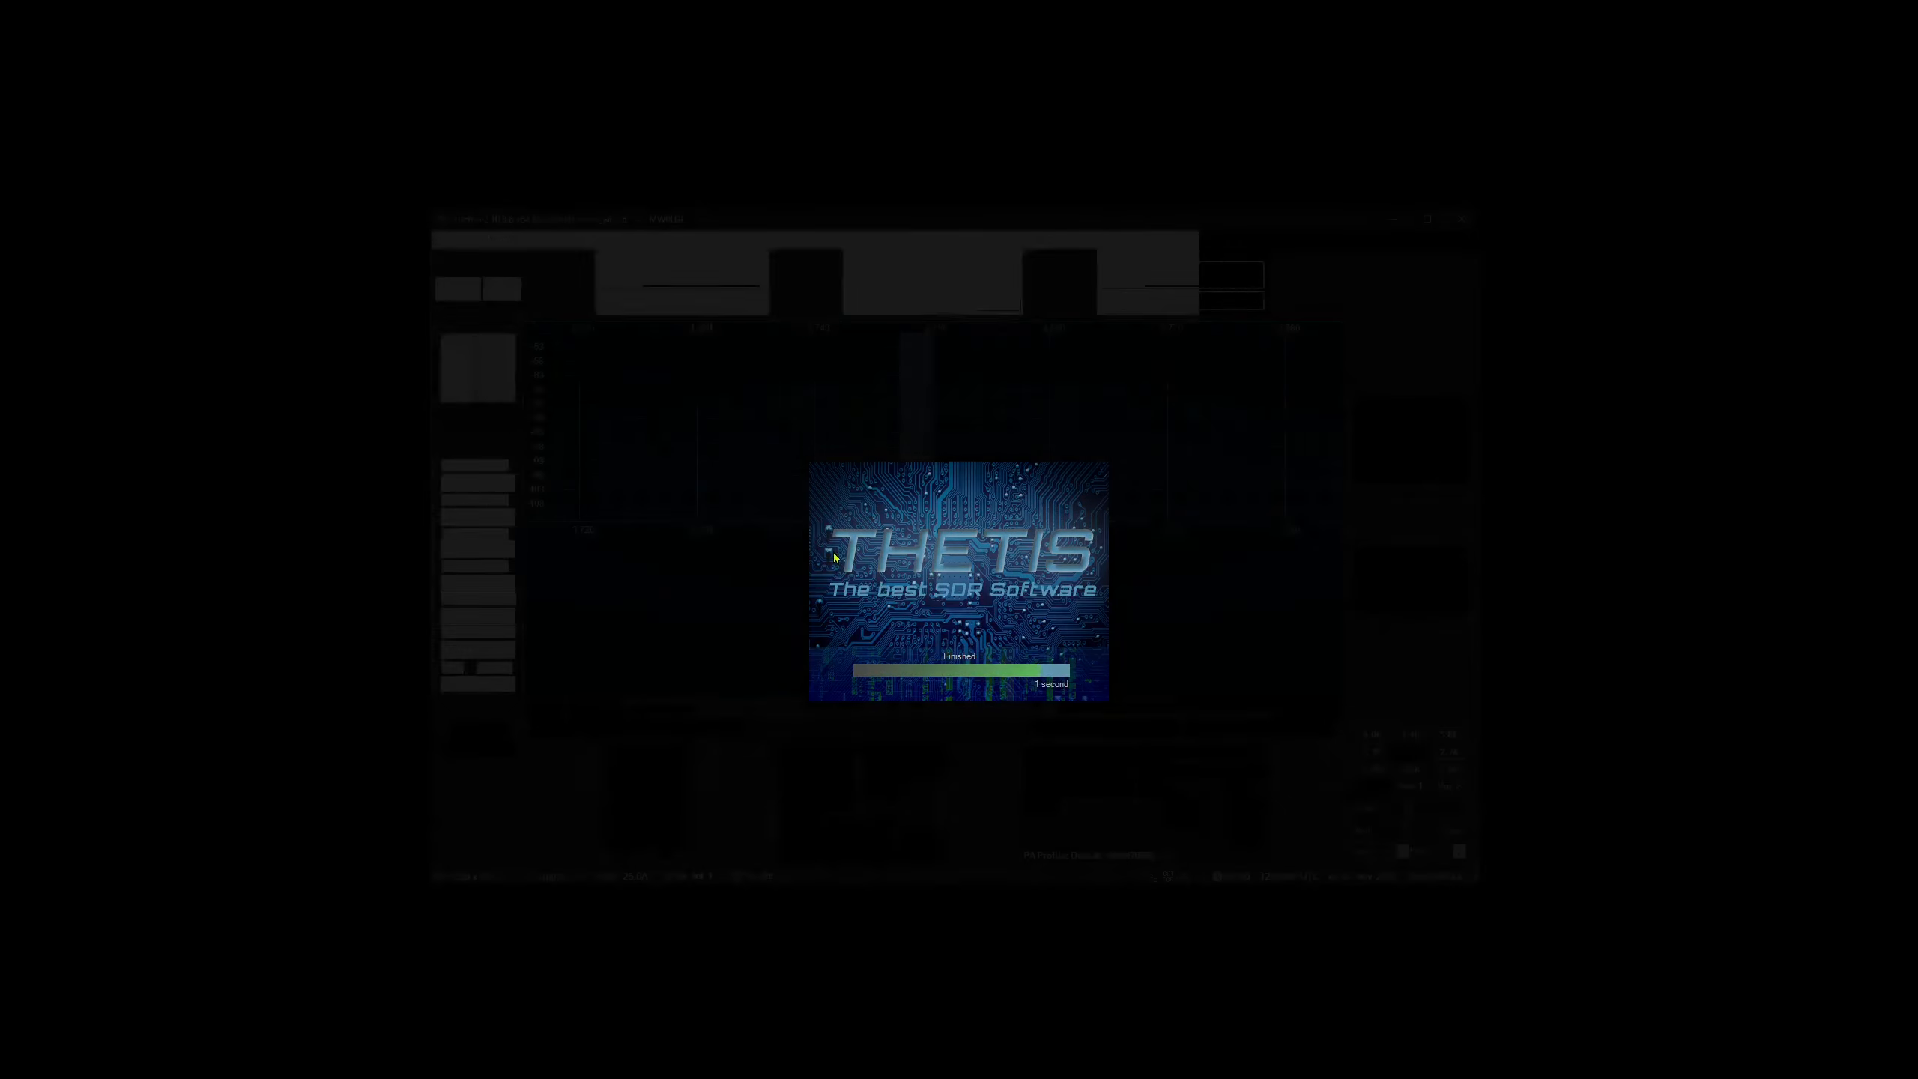
left_click(454, 240)
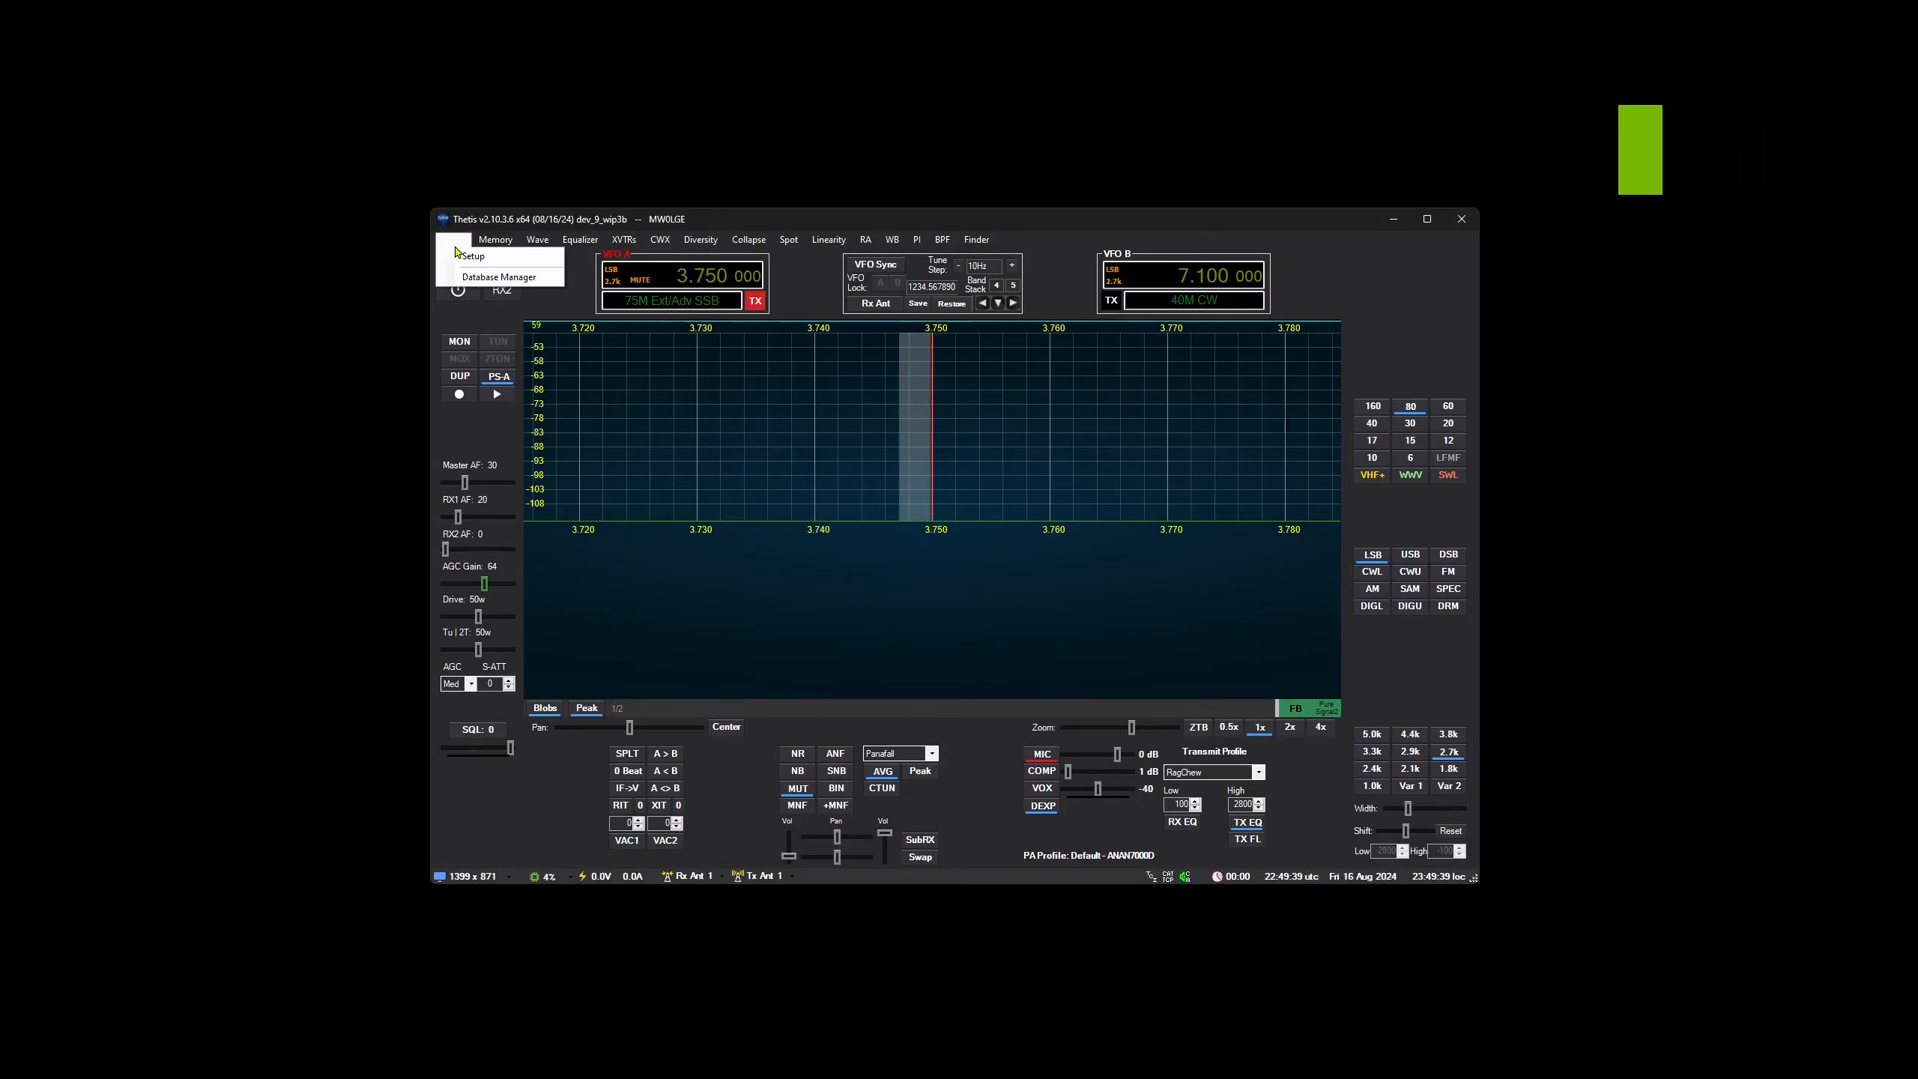
left_click(491, 276)
left_click(770, 329)
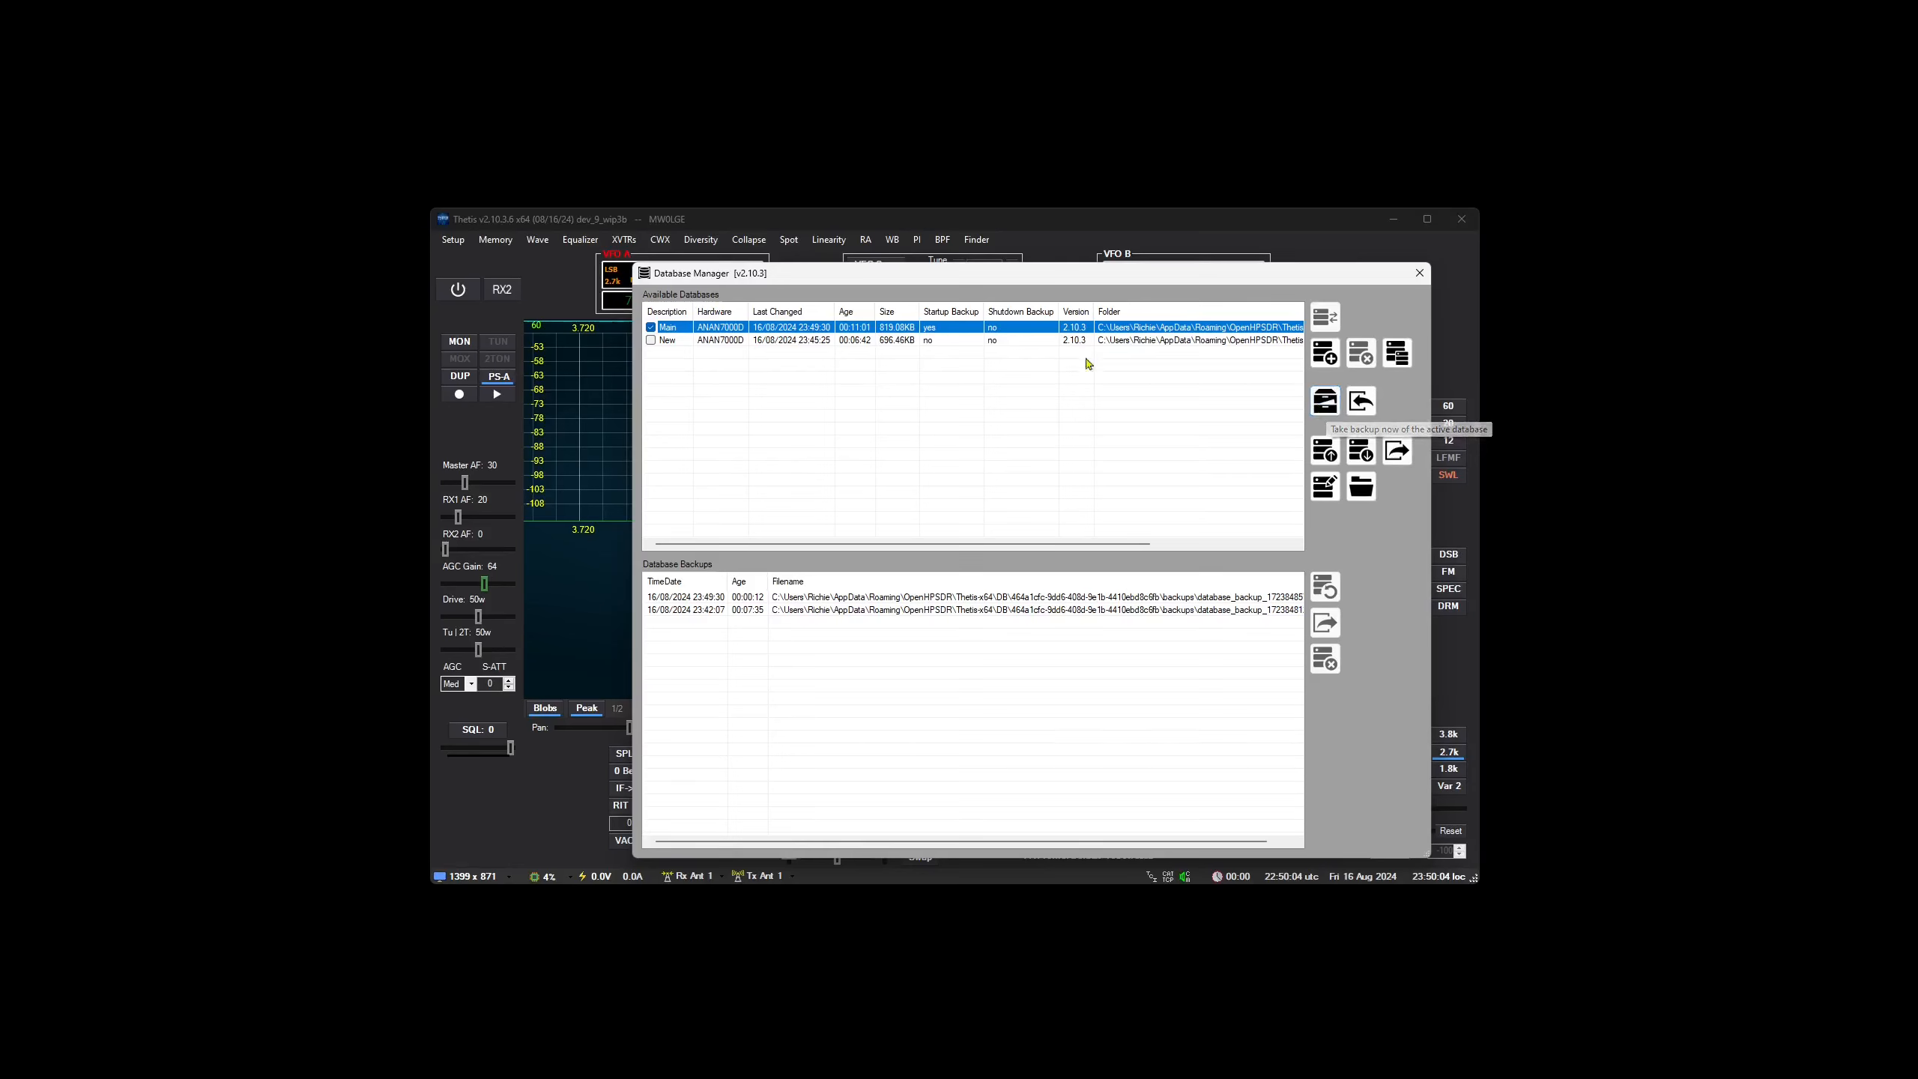
- Turn off startup backups for the Main database
left_click(1333, 448)
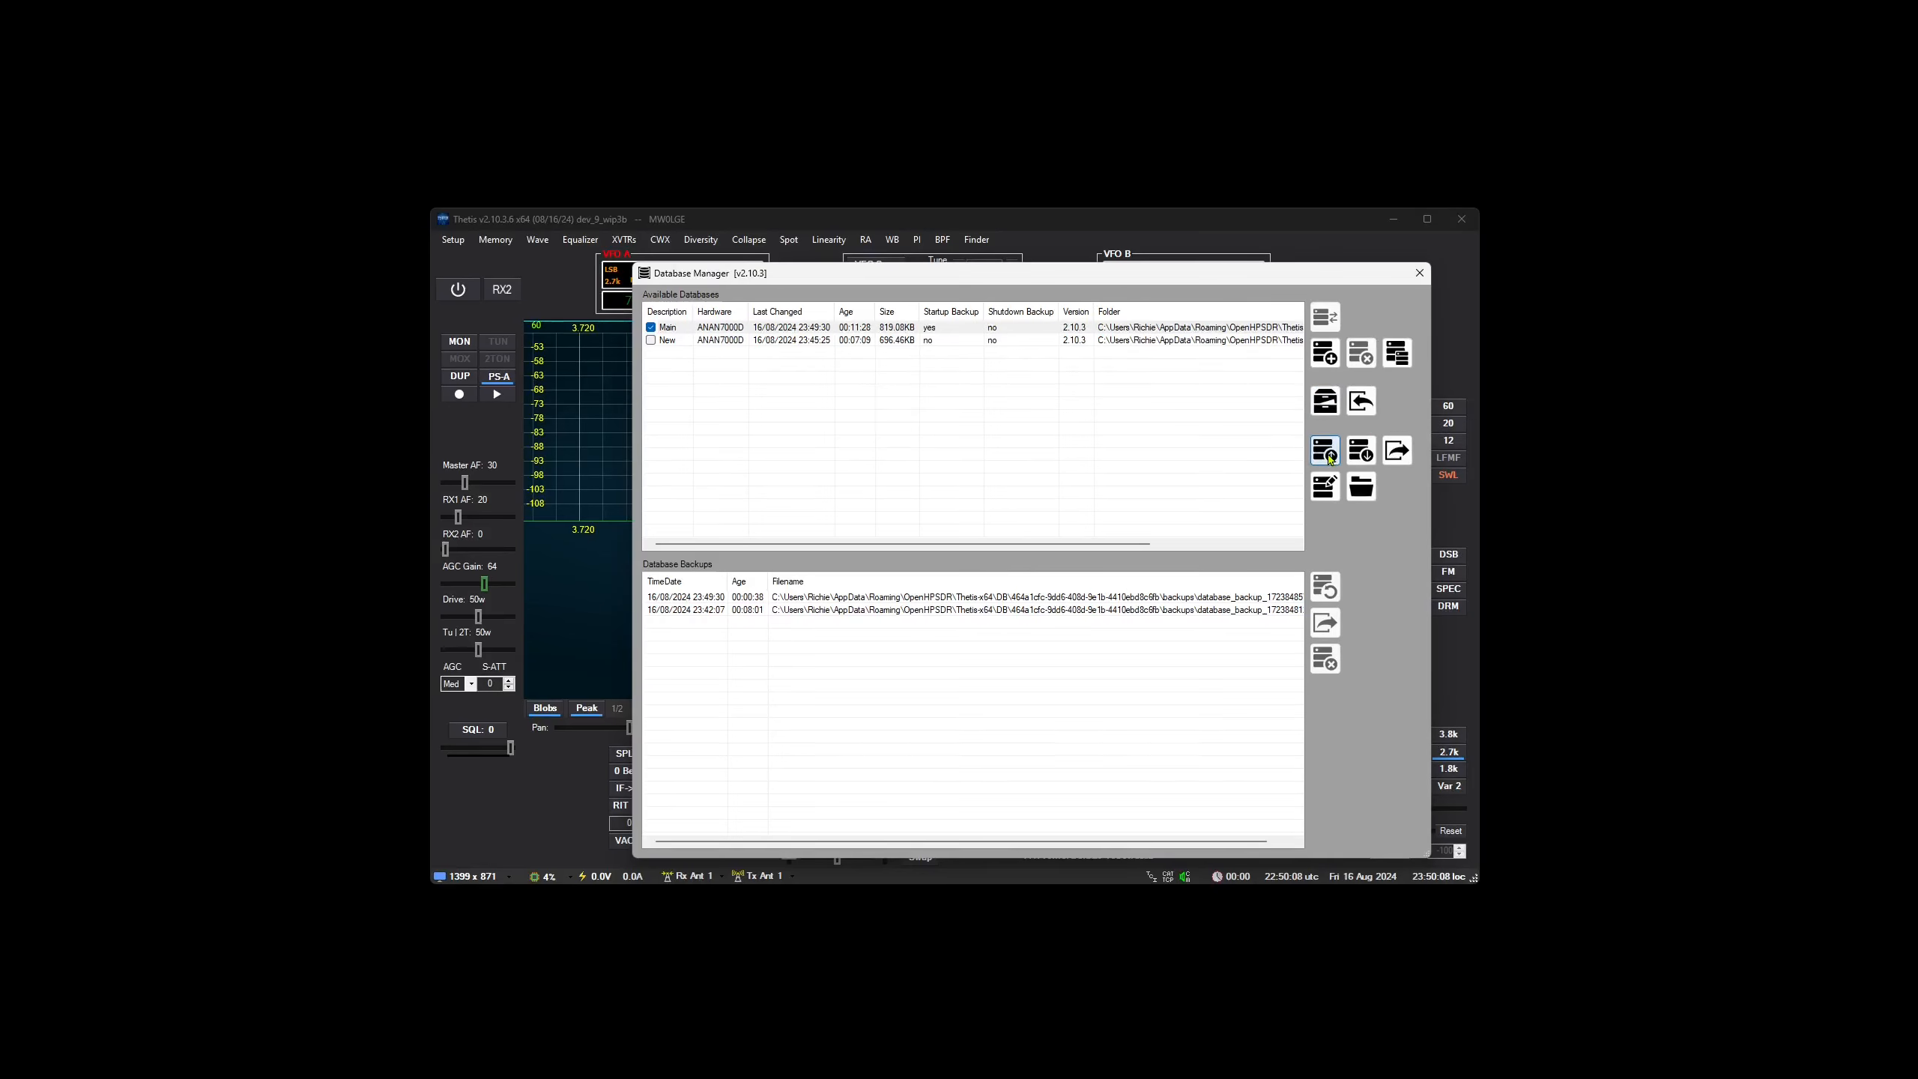
left_click(1331, 457)
left_click(1332, 457)
- Turn on both startup and shutdown backups for the New database
left_click(1017, 341)
left_click(1325, 450)
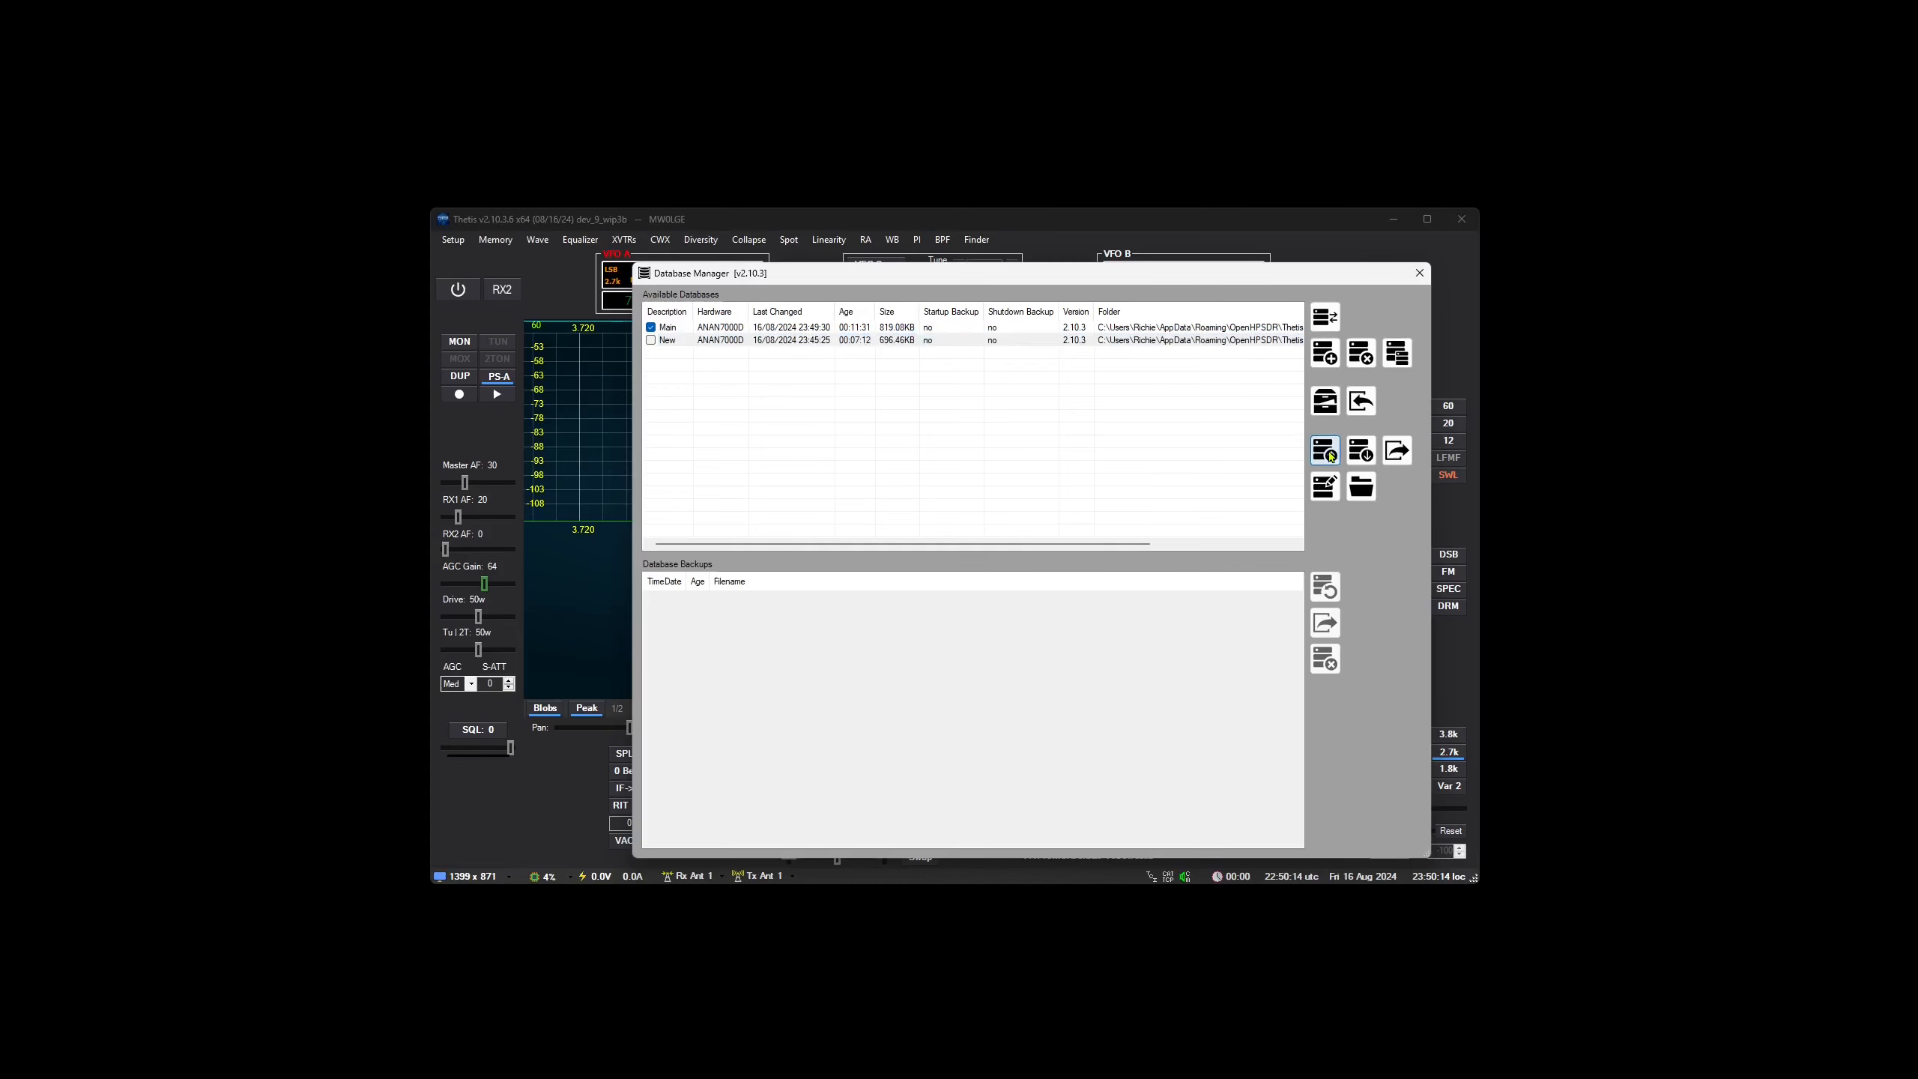
left_click(1361, 450)
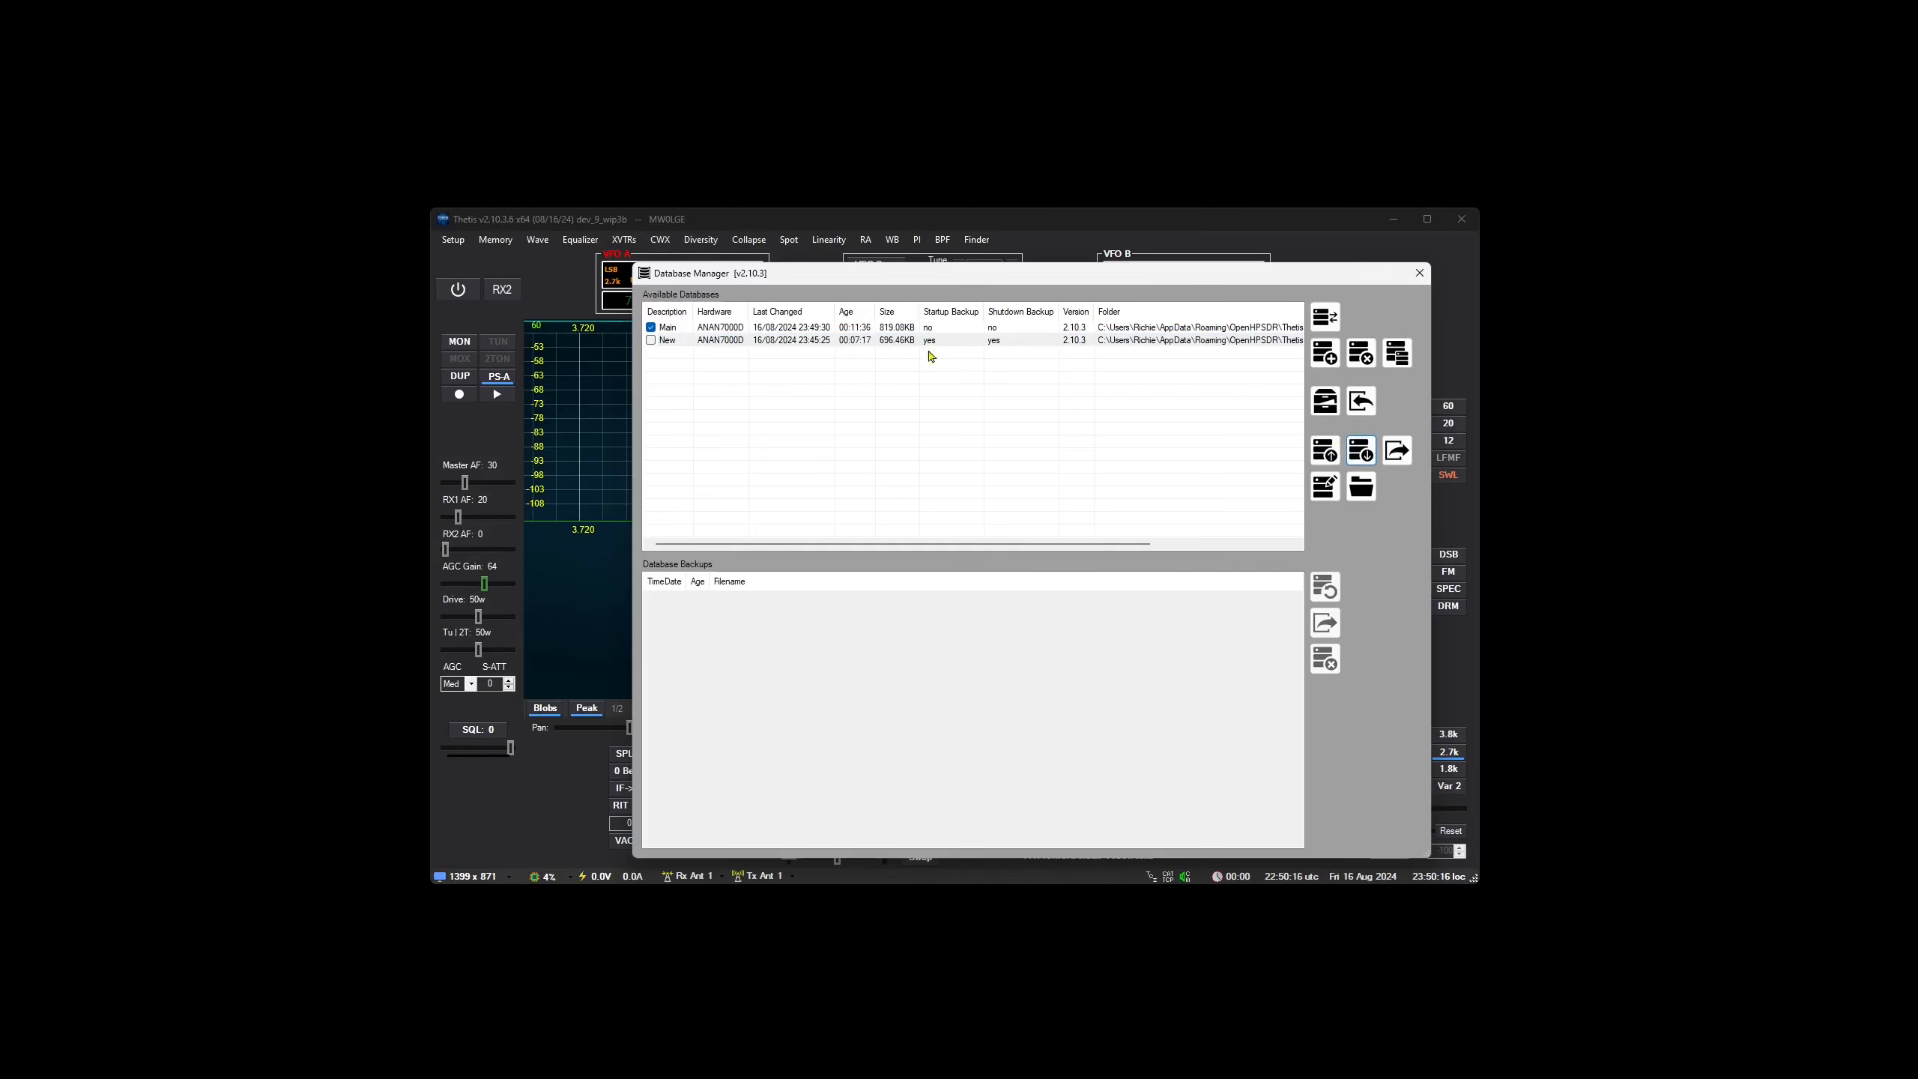
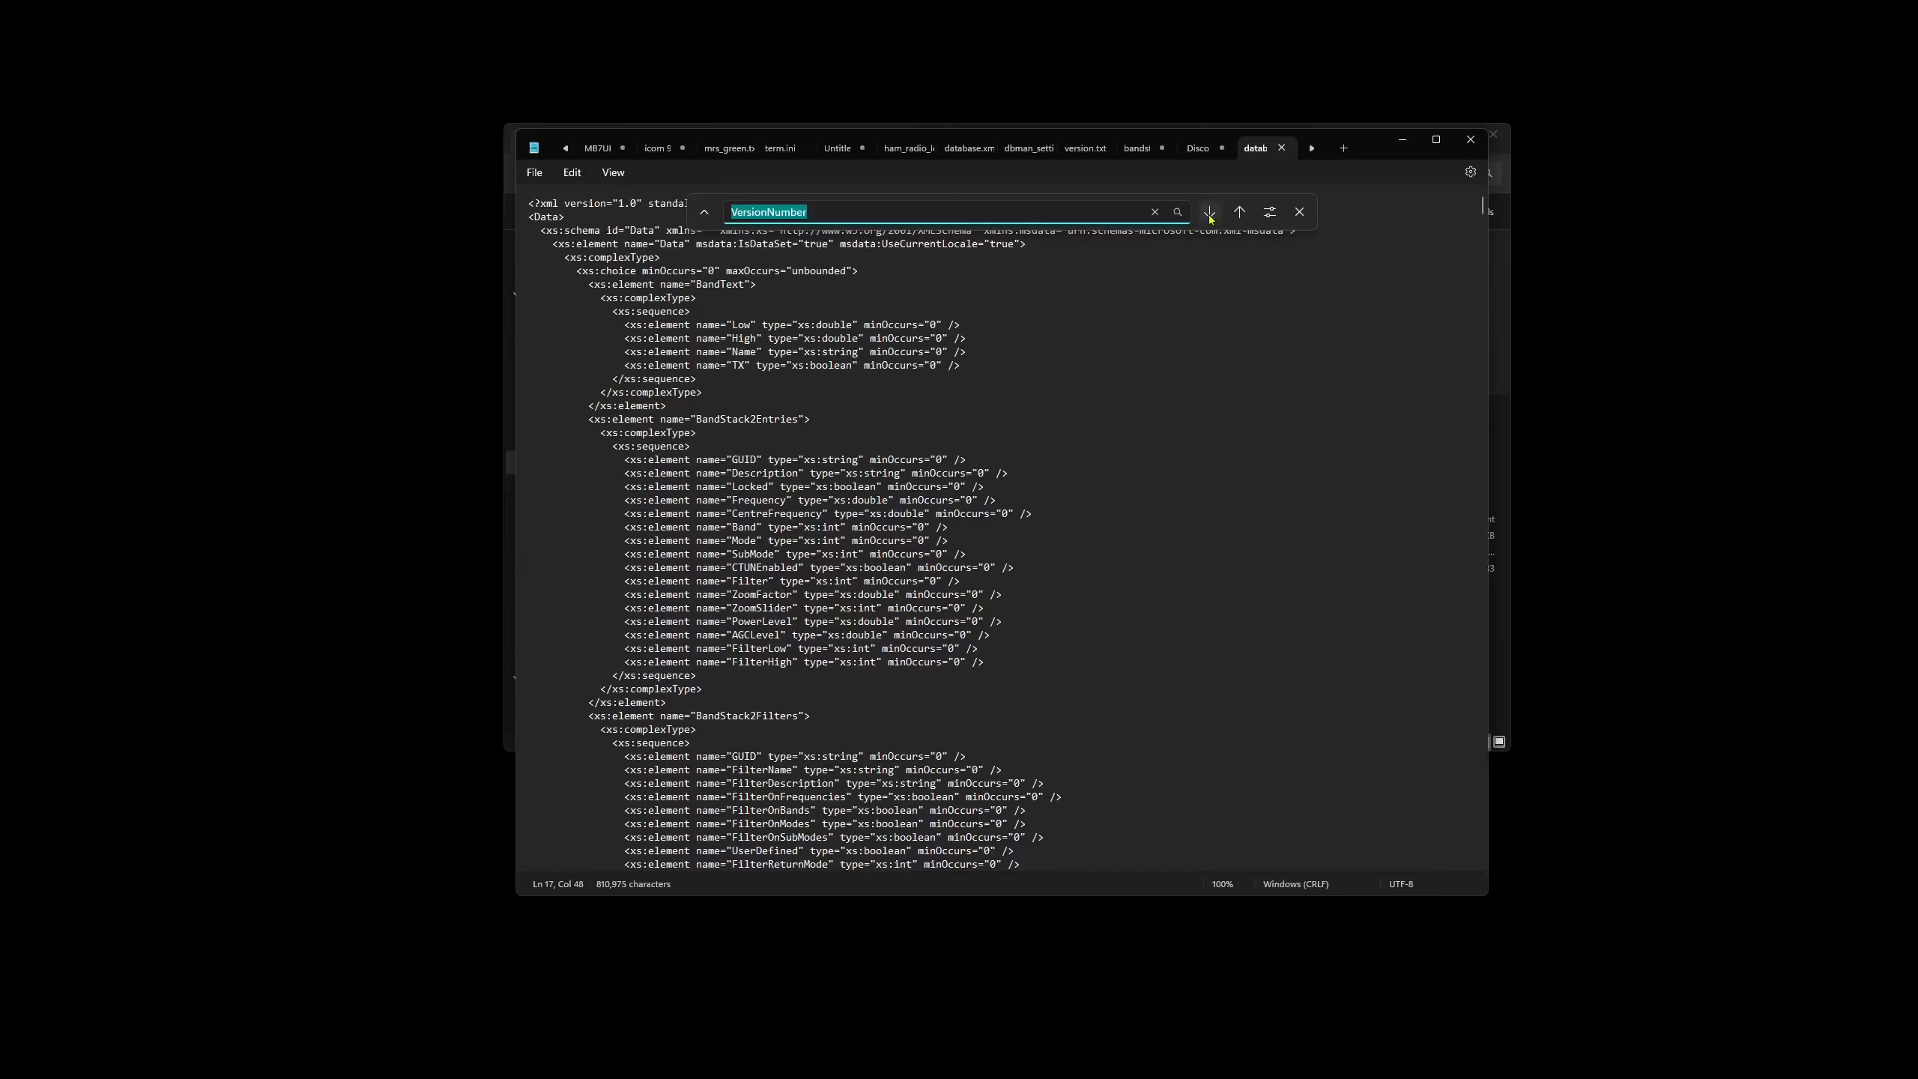
- Find the VersionNumber key in database.xml, set its value to 2.10.1, and close the text editor
left_click(1209, 211)
scroll(833, 665, "down", 2)
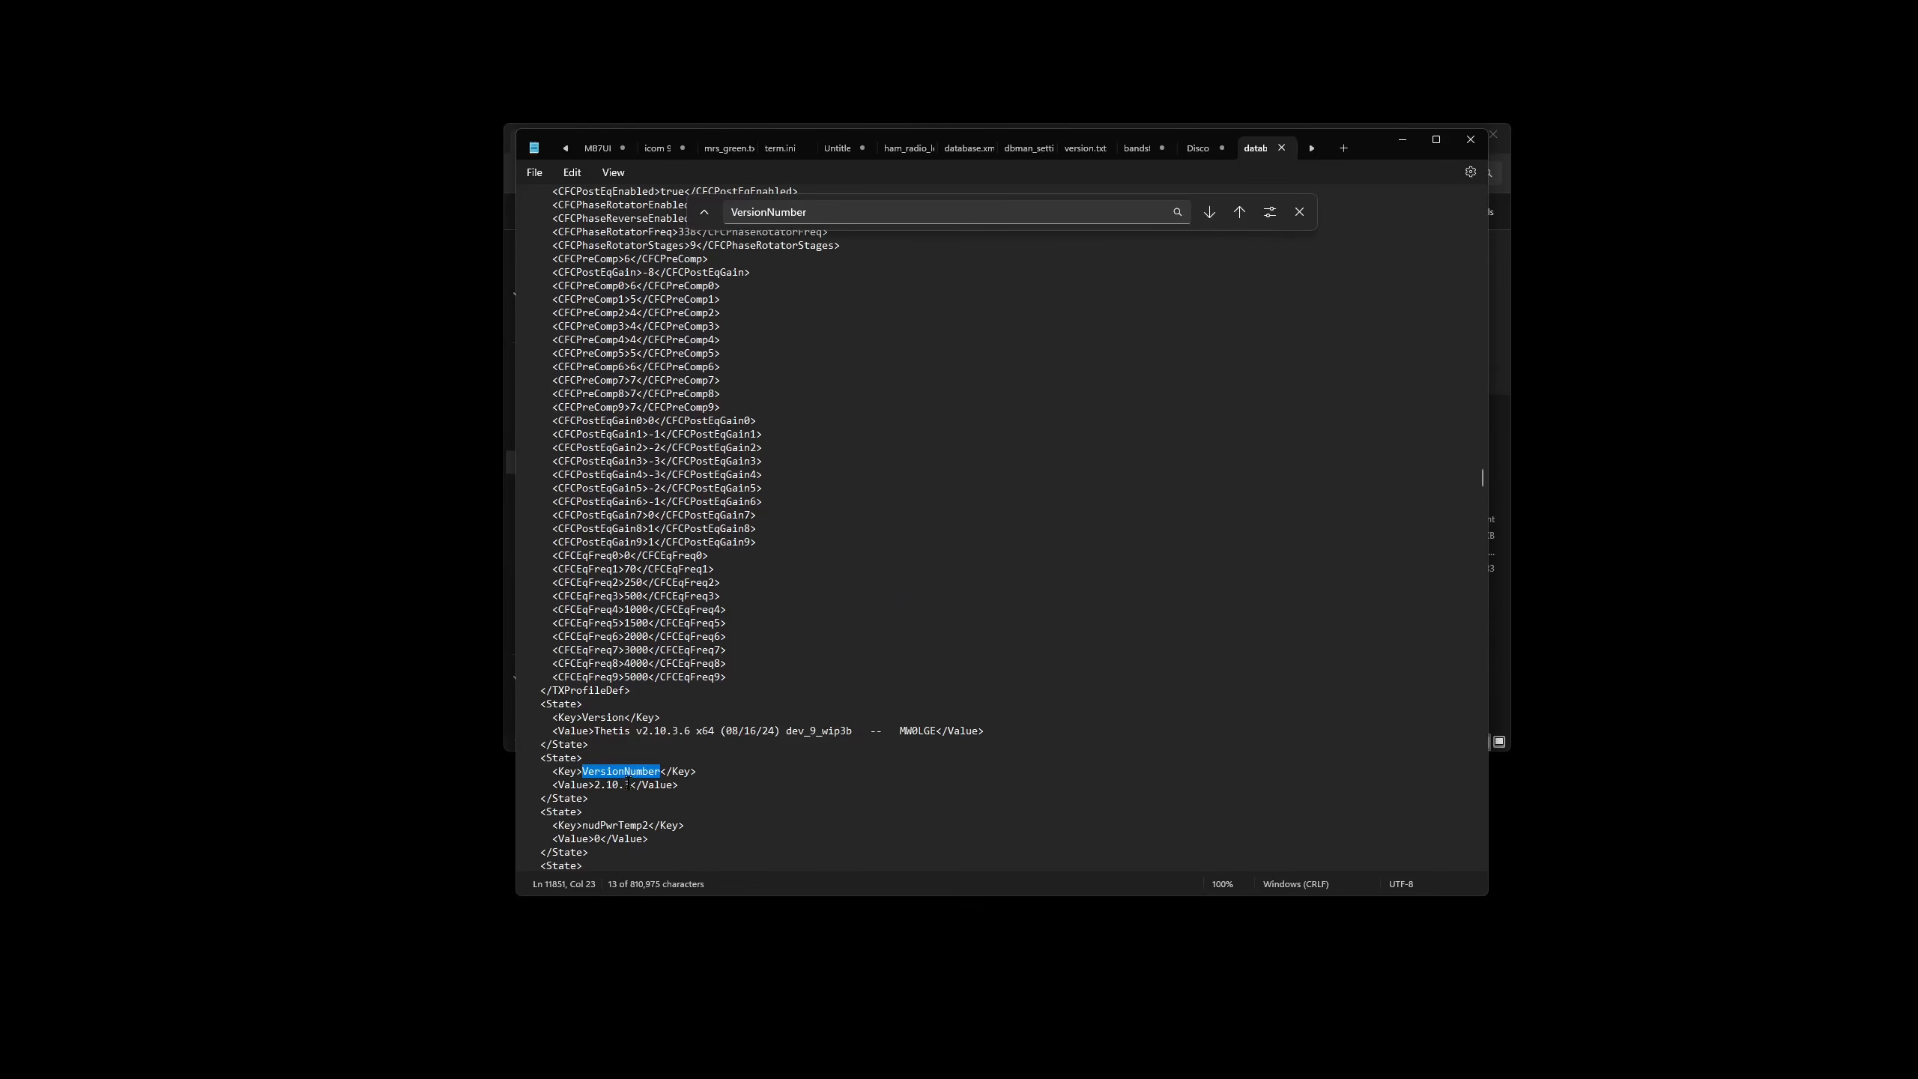
left_click(628, 784)
left_click(967, 564)
left_click(1282, 148)
left_click(1470, 139)
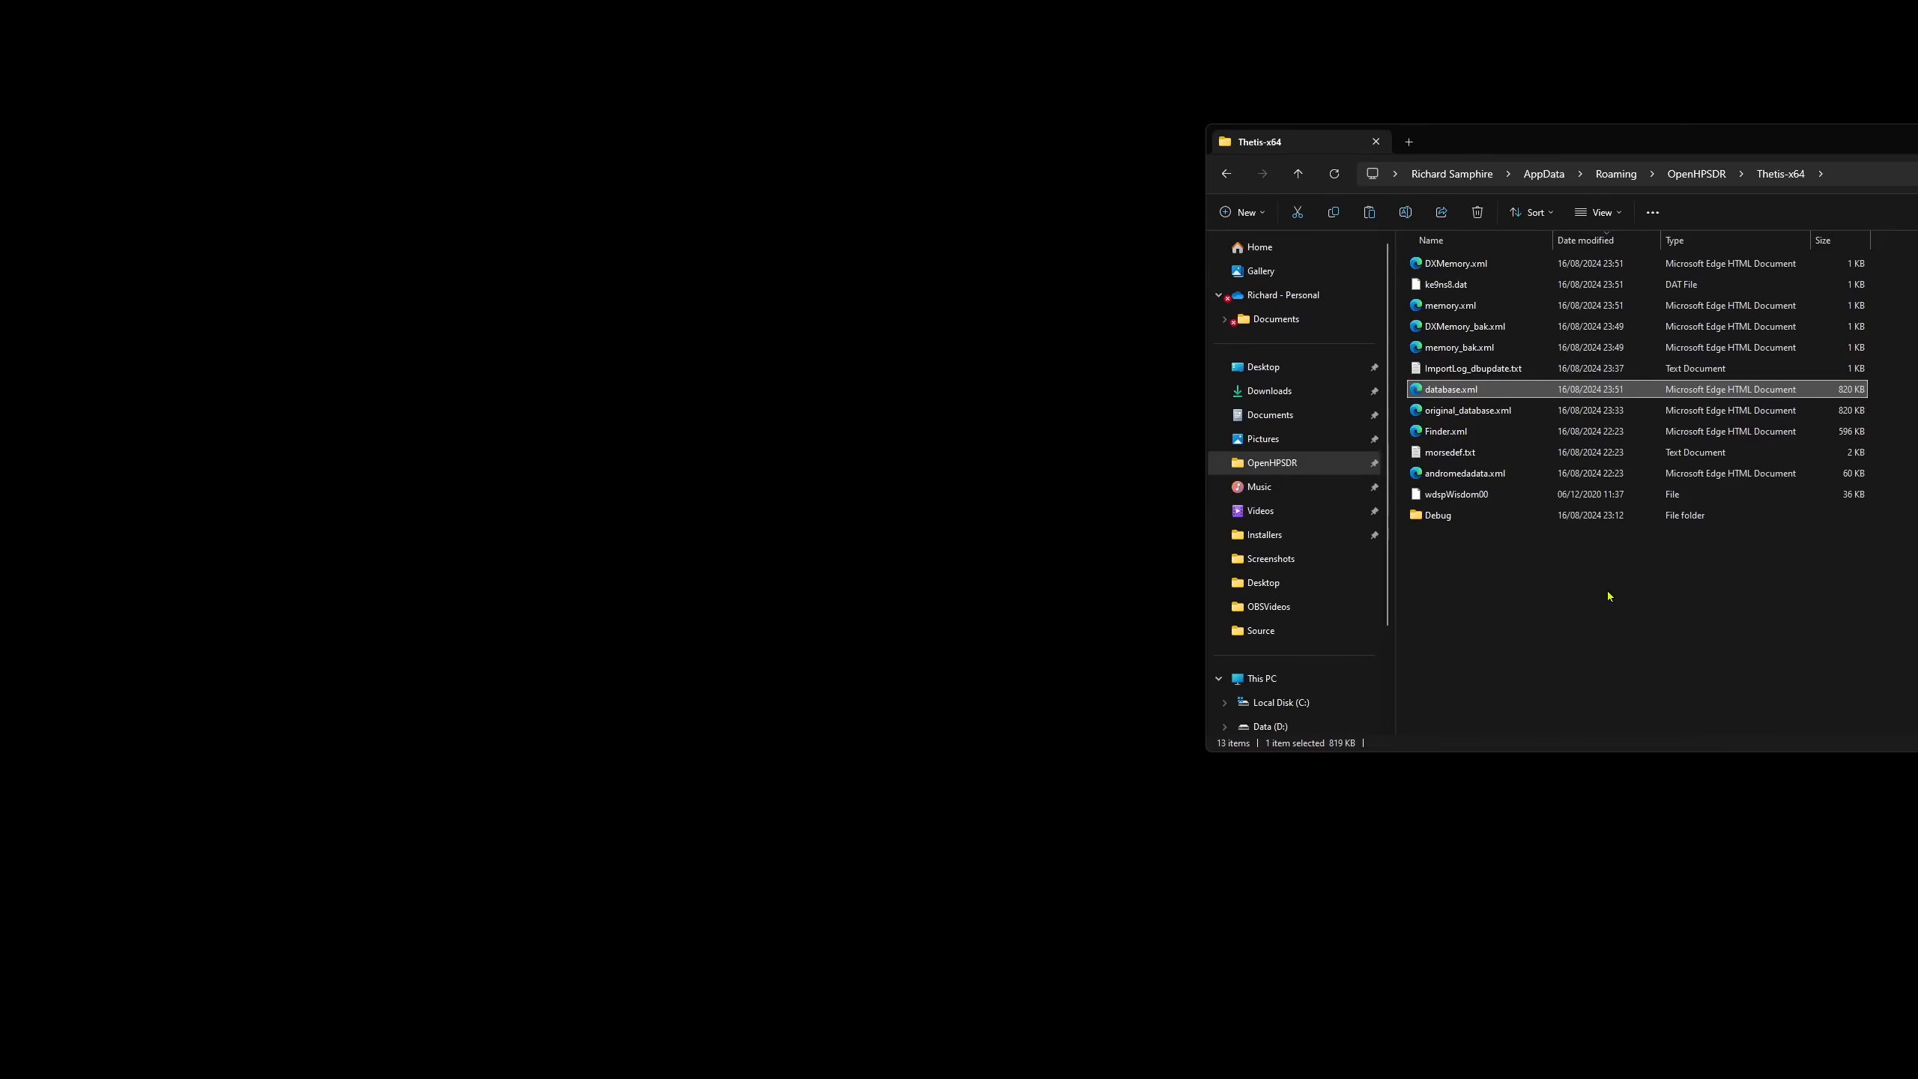
- Launch Thetis-x64 with the edited database and accept the database update and completion notices
left_click(1610, 597)
key("super")
type("the")
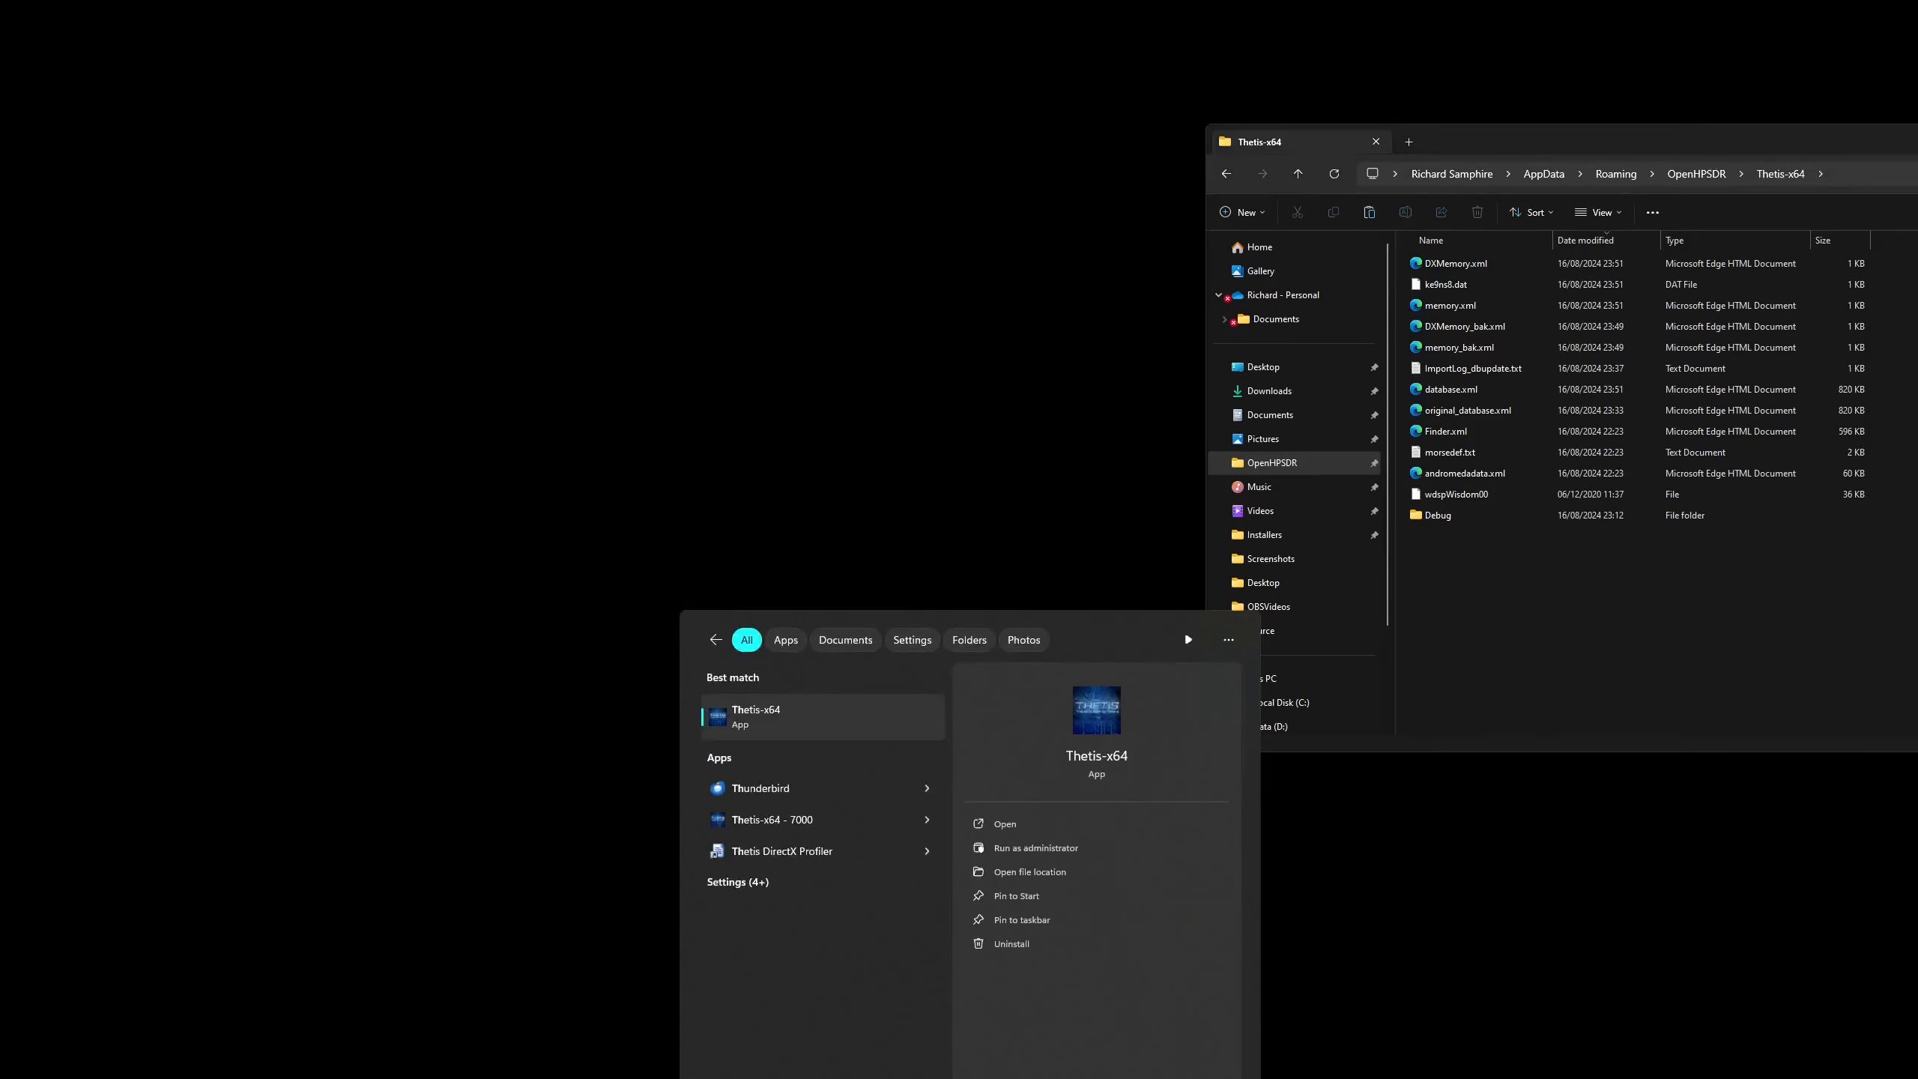
left_click(769, 712)
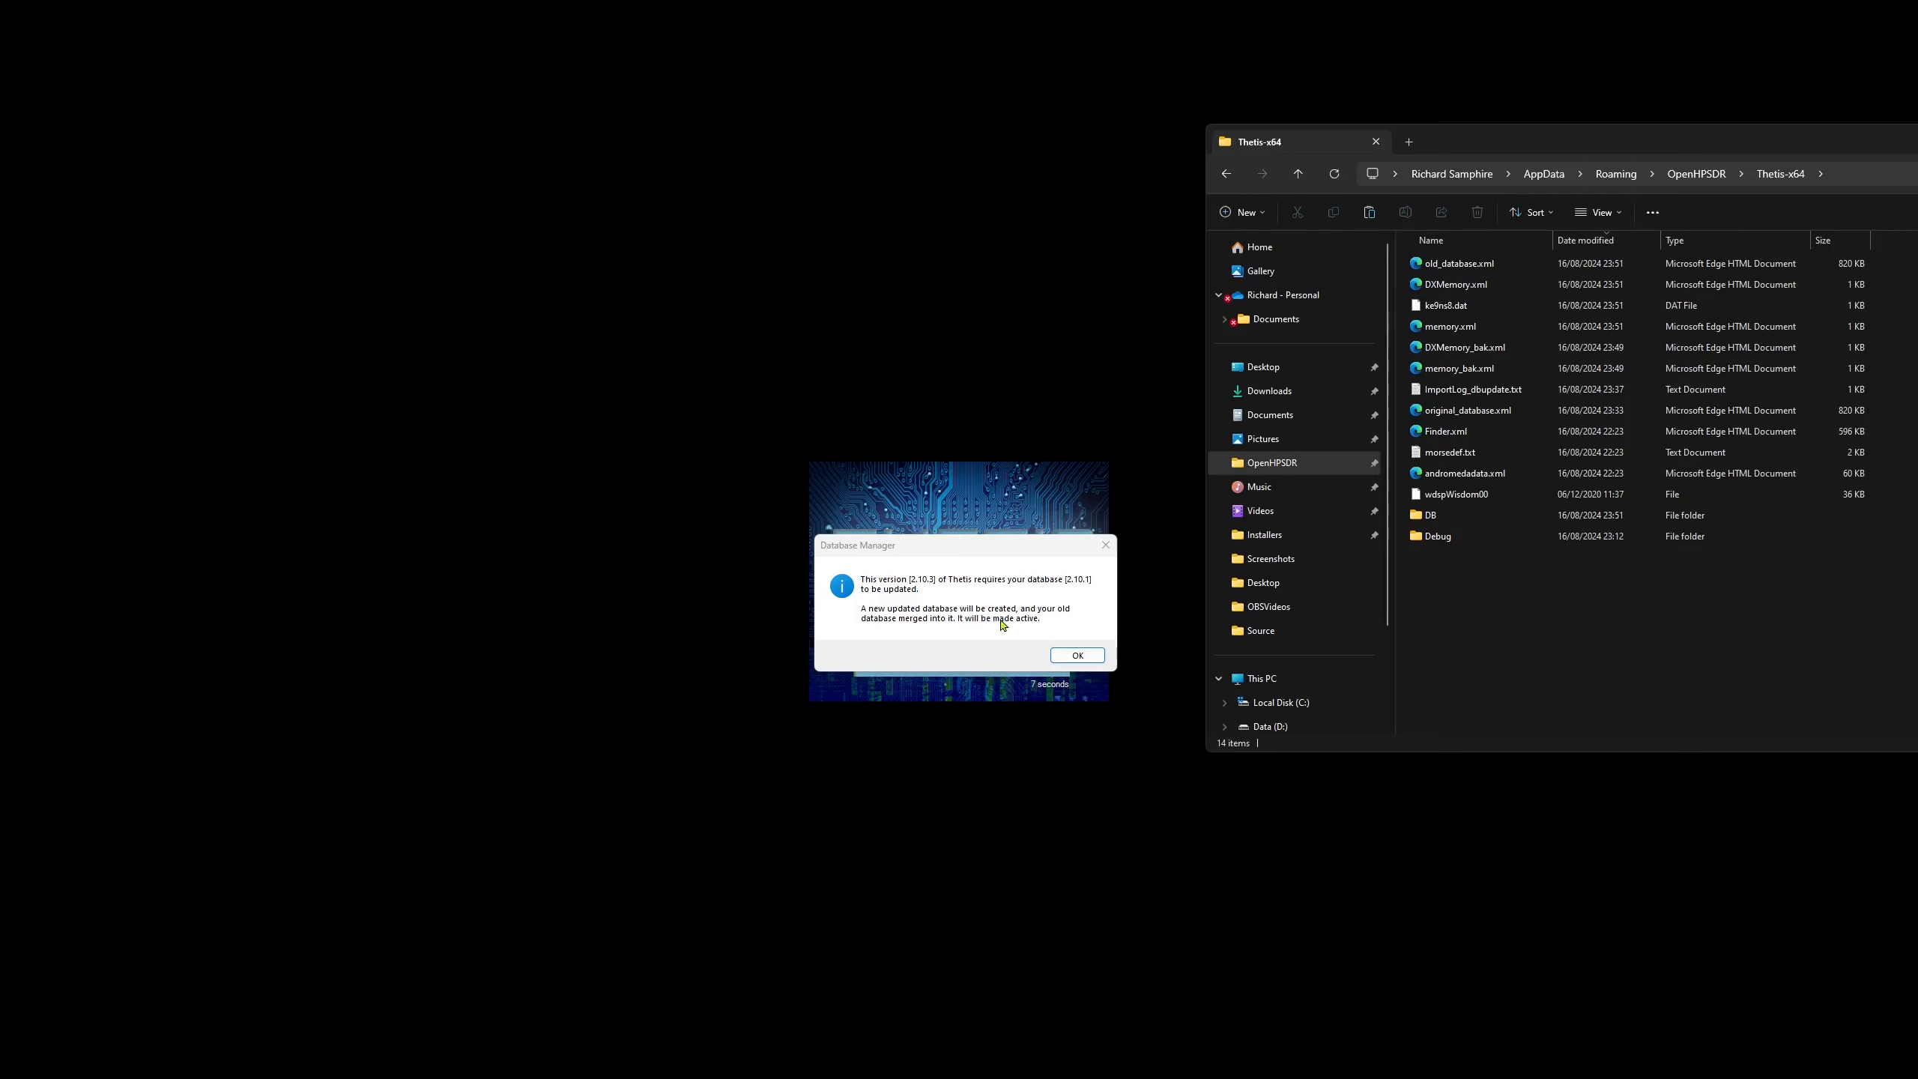
left_click(1077, 657)
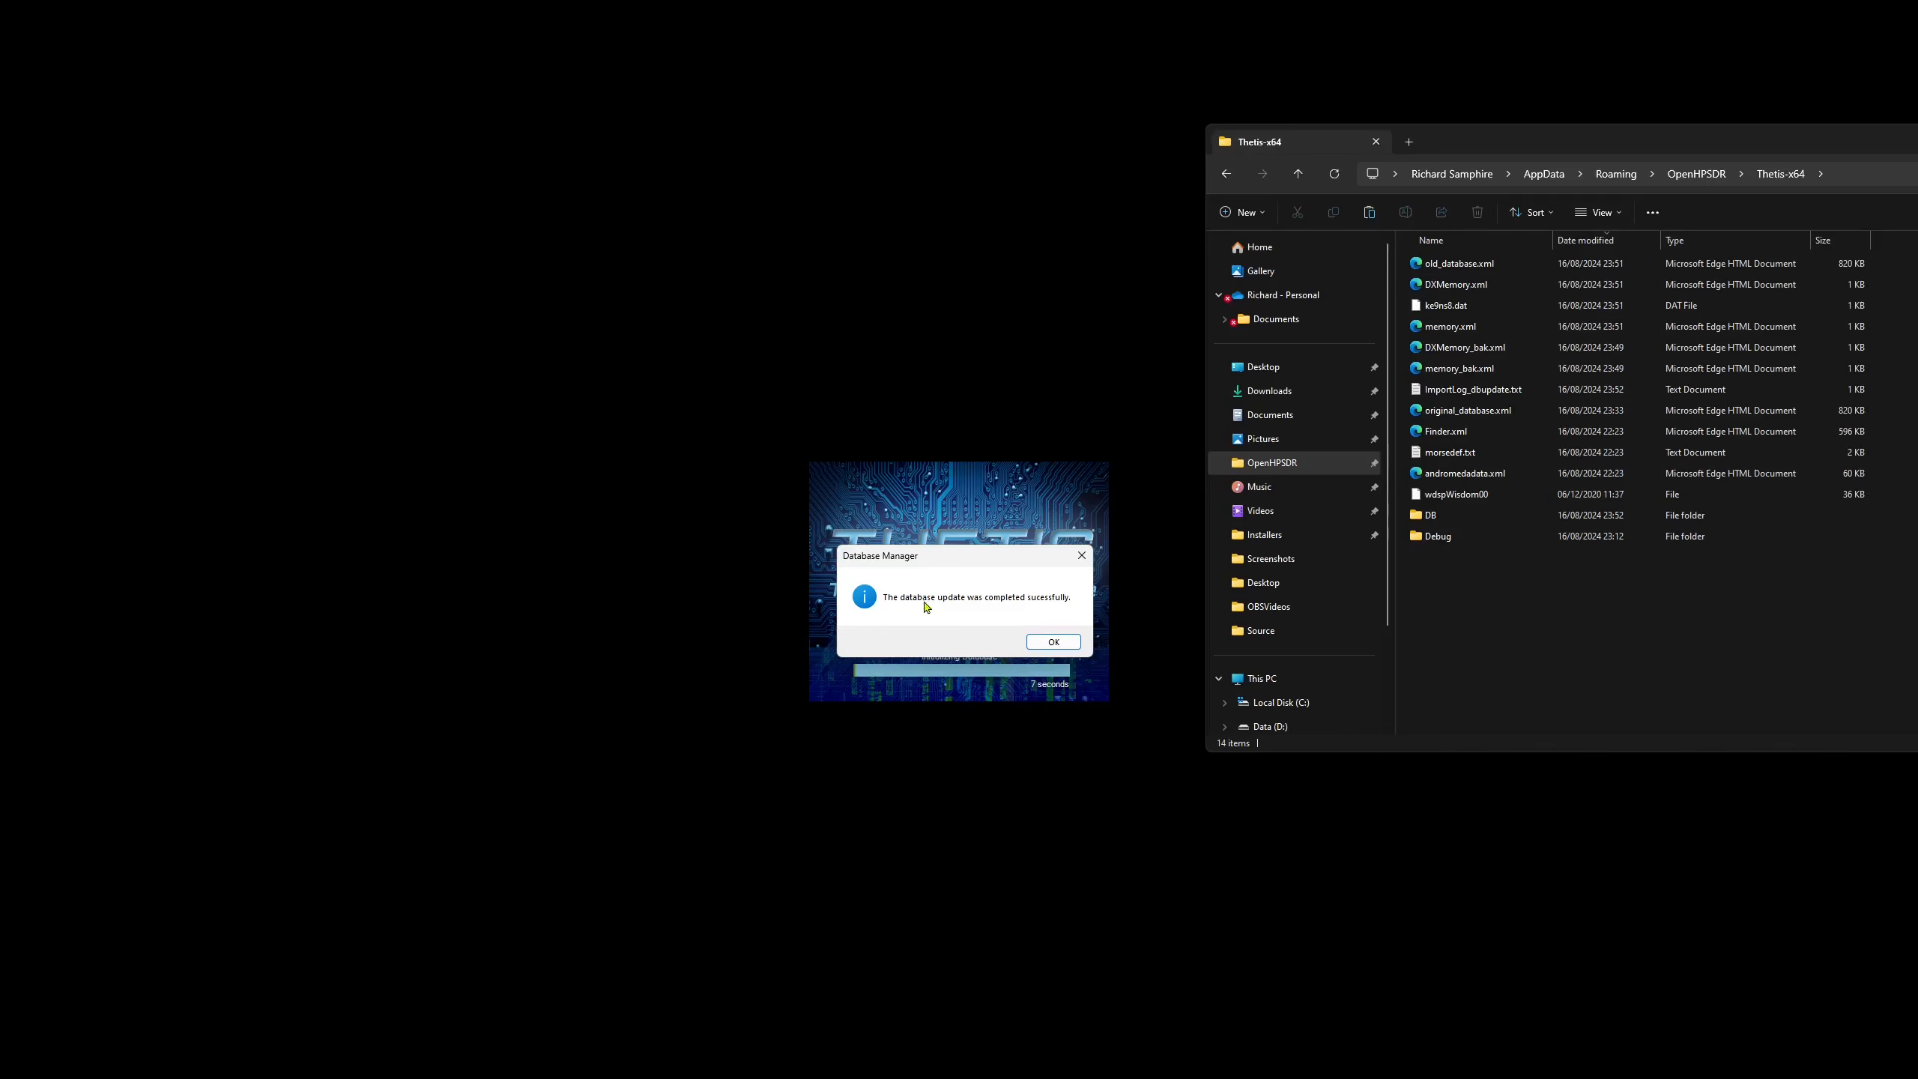
left_click(1054, 642)
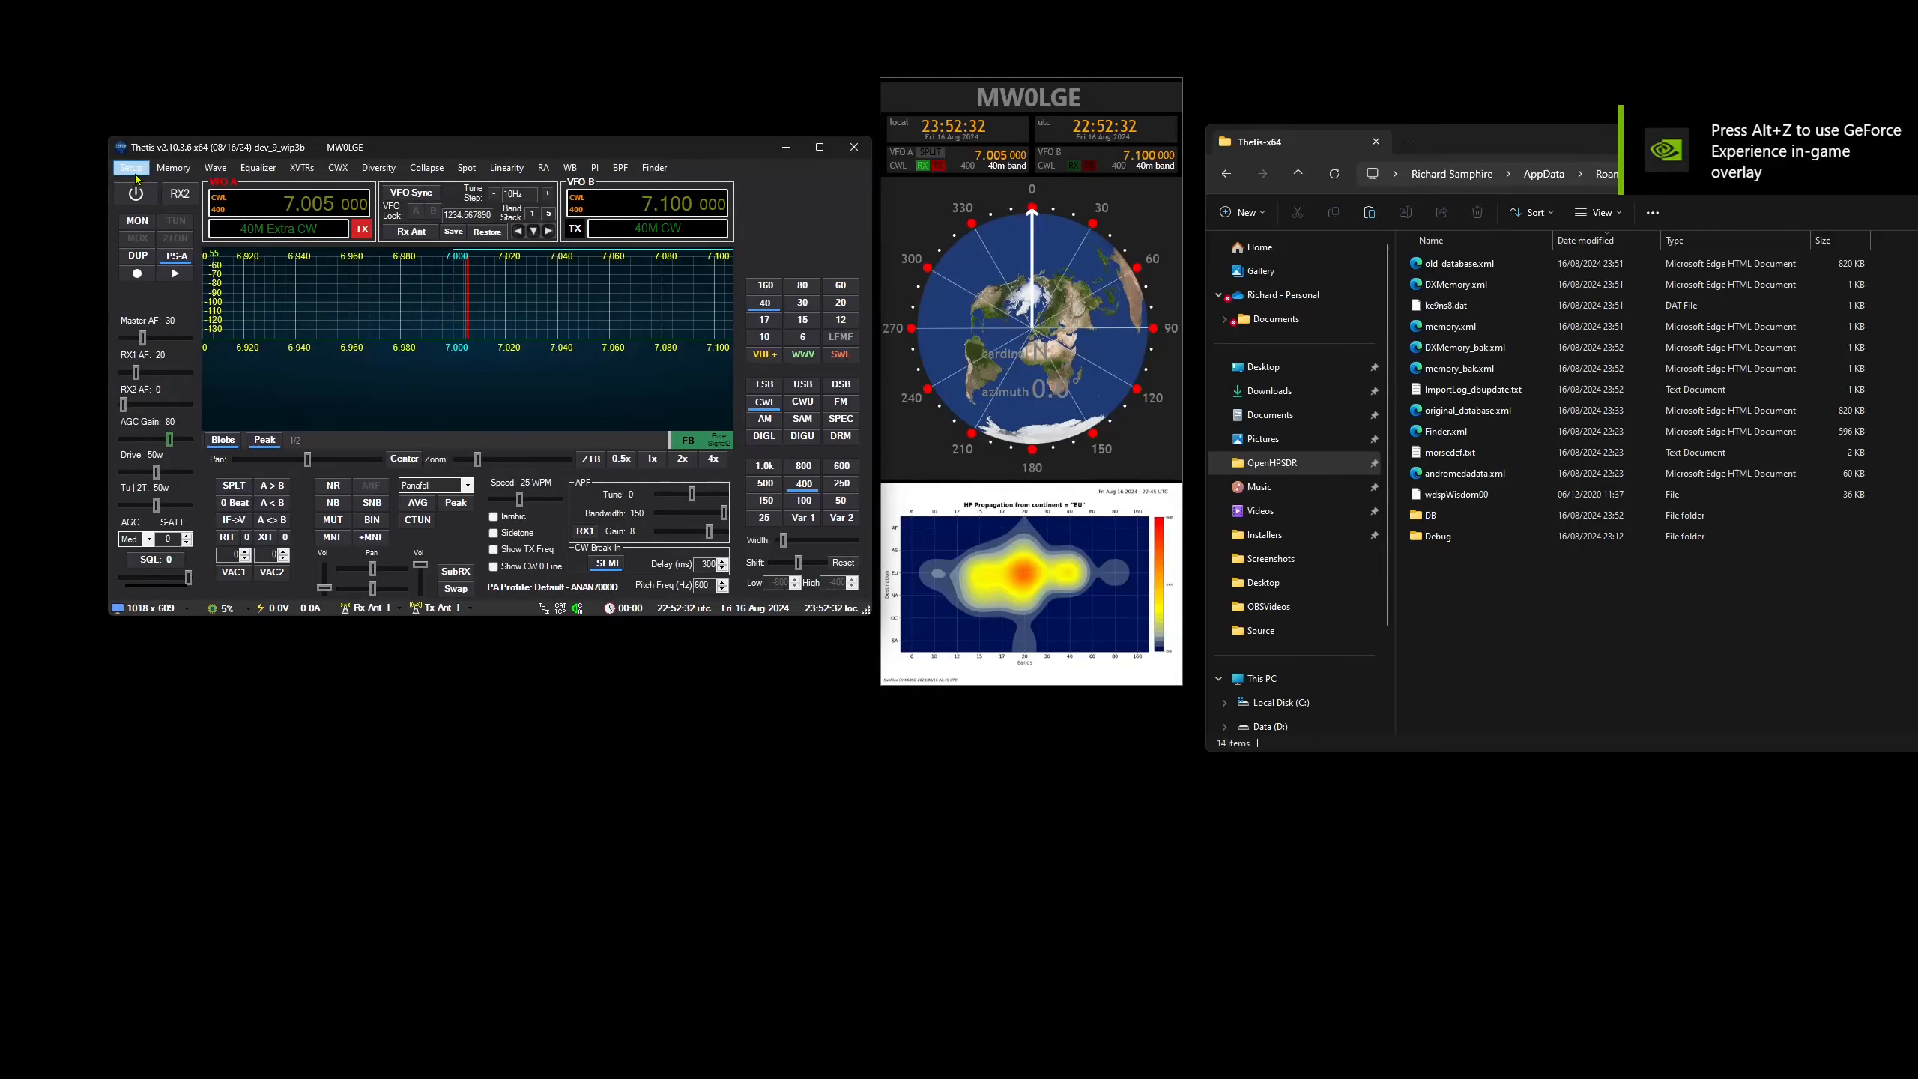
- Hide the multimeter Container 1 TRX1 in Setup, apply the change, and move the Thetis window clear of the screen corner
left_click(136, 175)
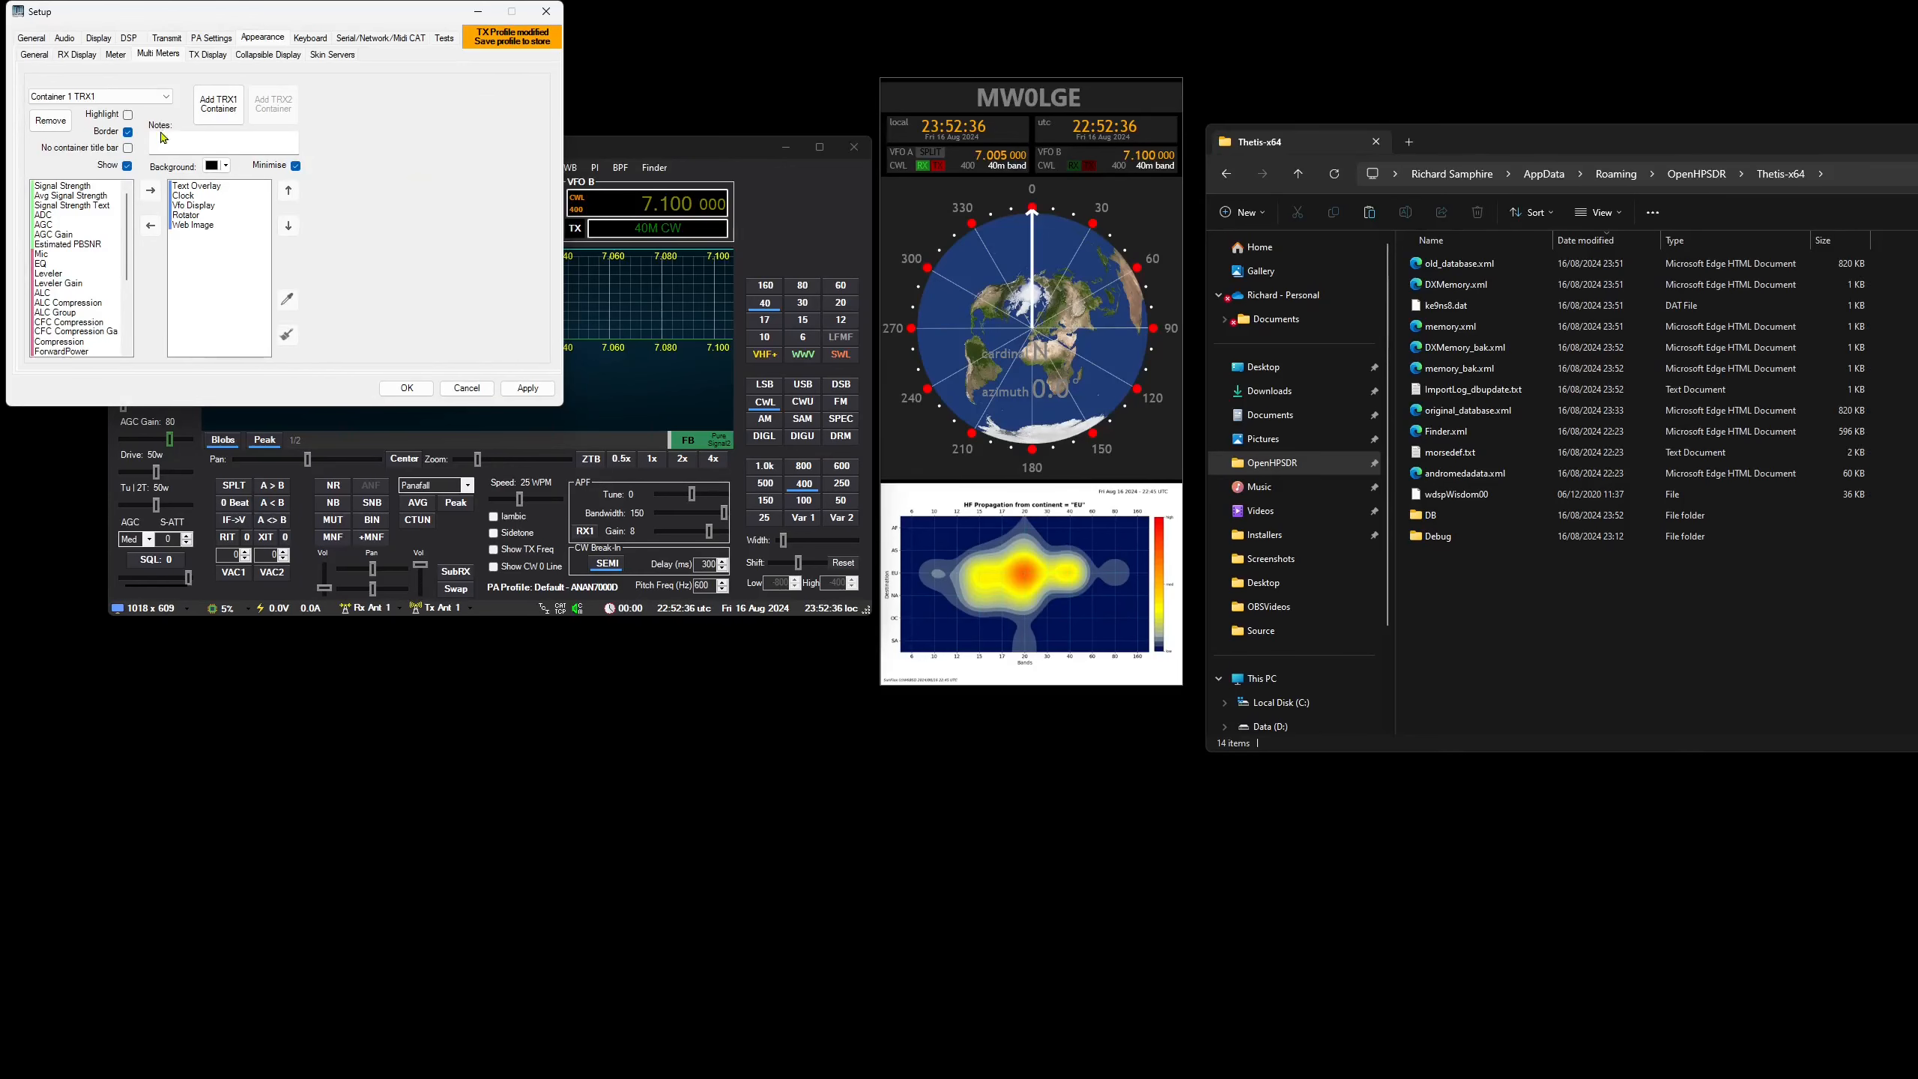
left_click(127, 166)
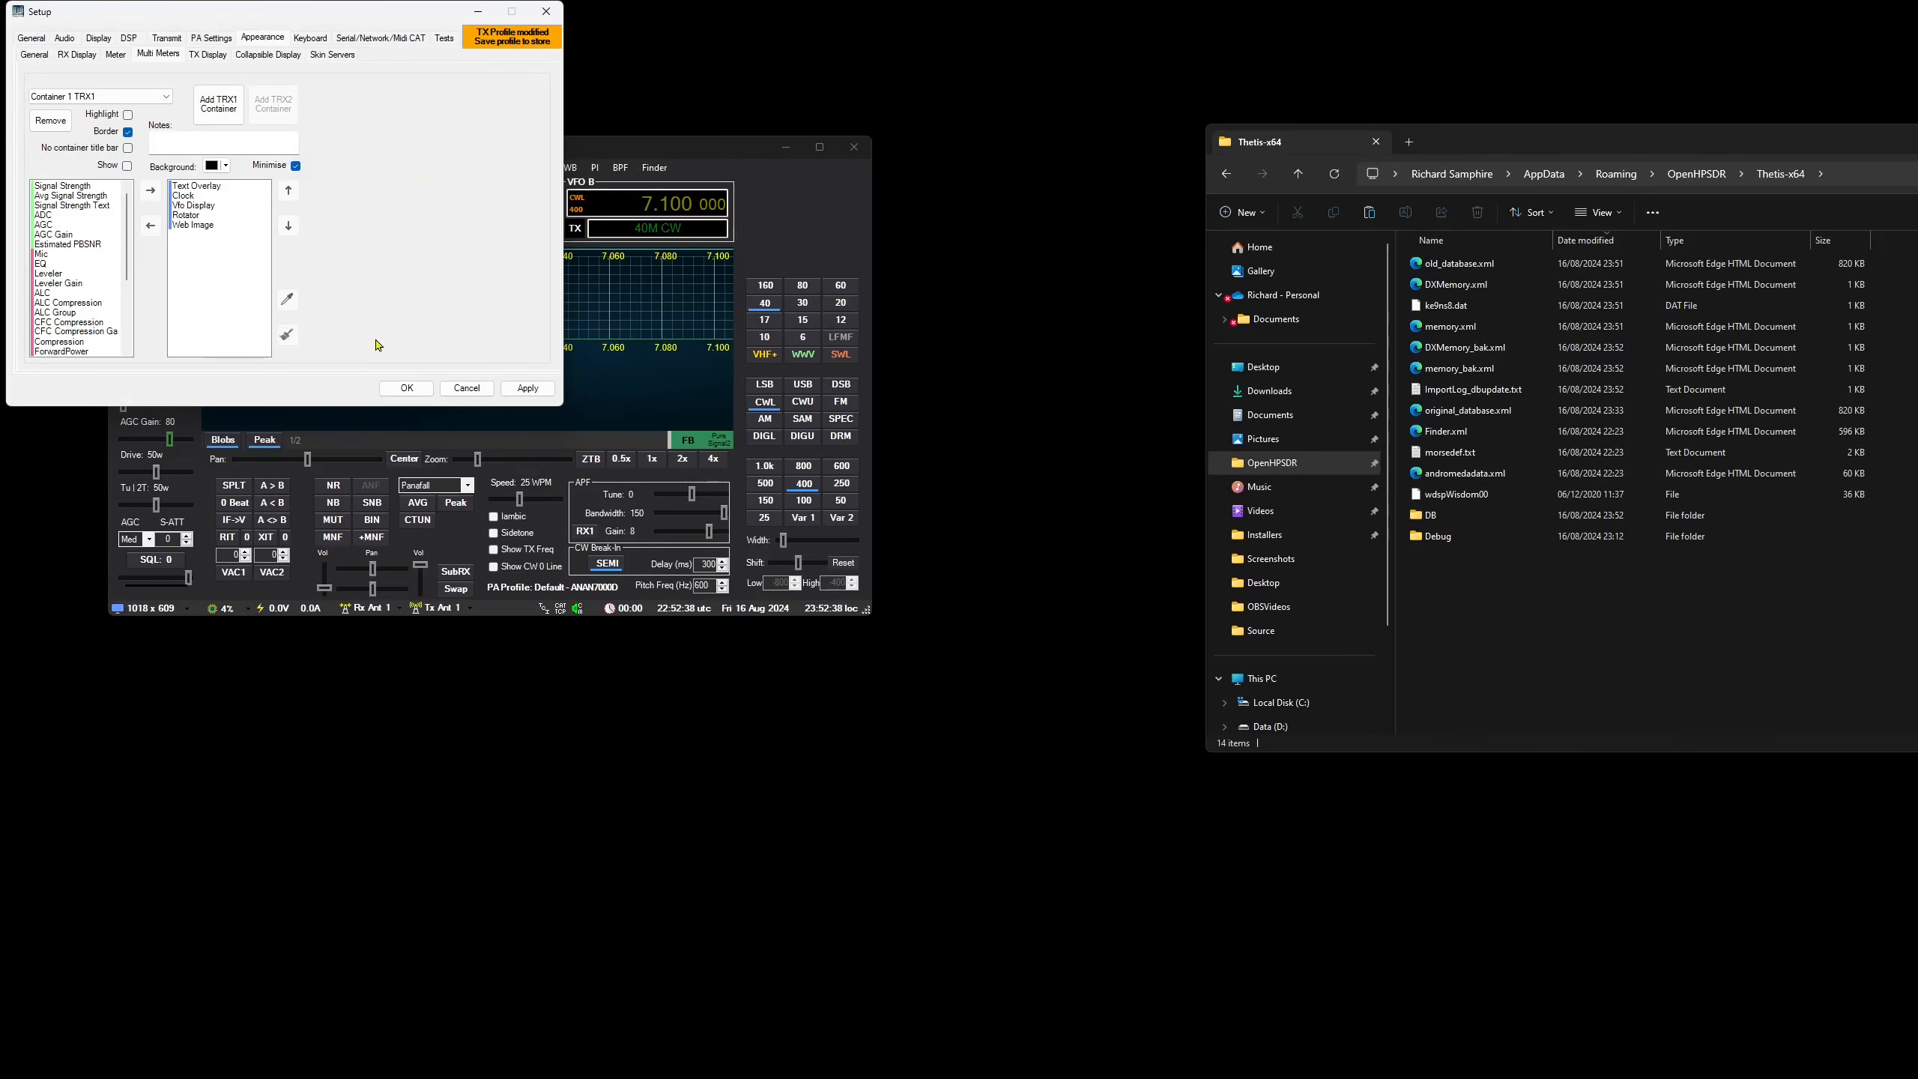
left_click(406, 387)
left_click_drag(515, 165, 631, 174)
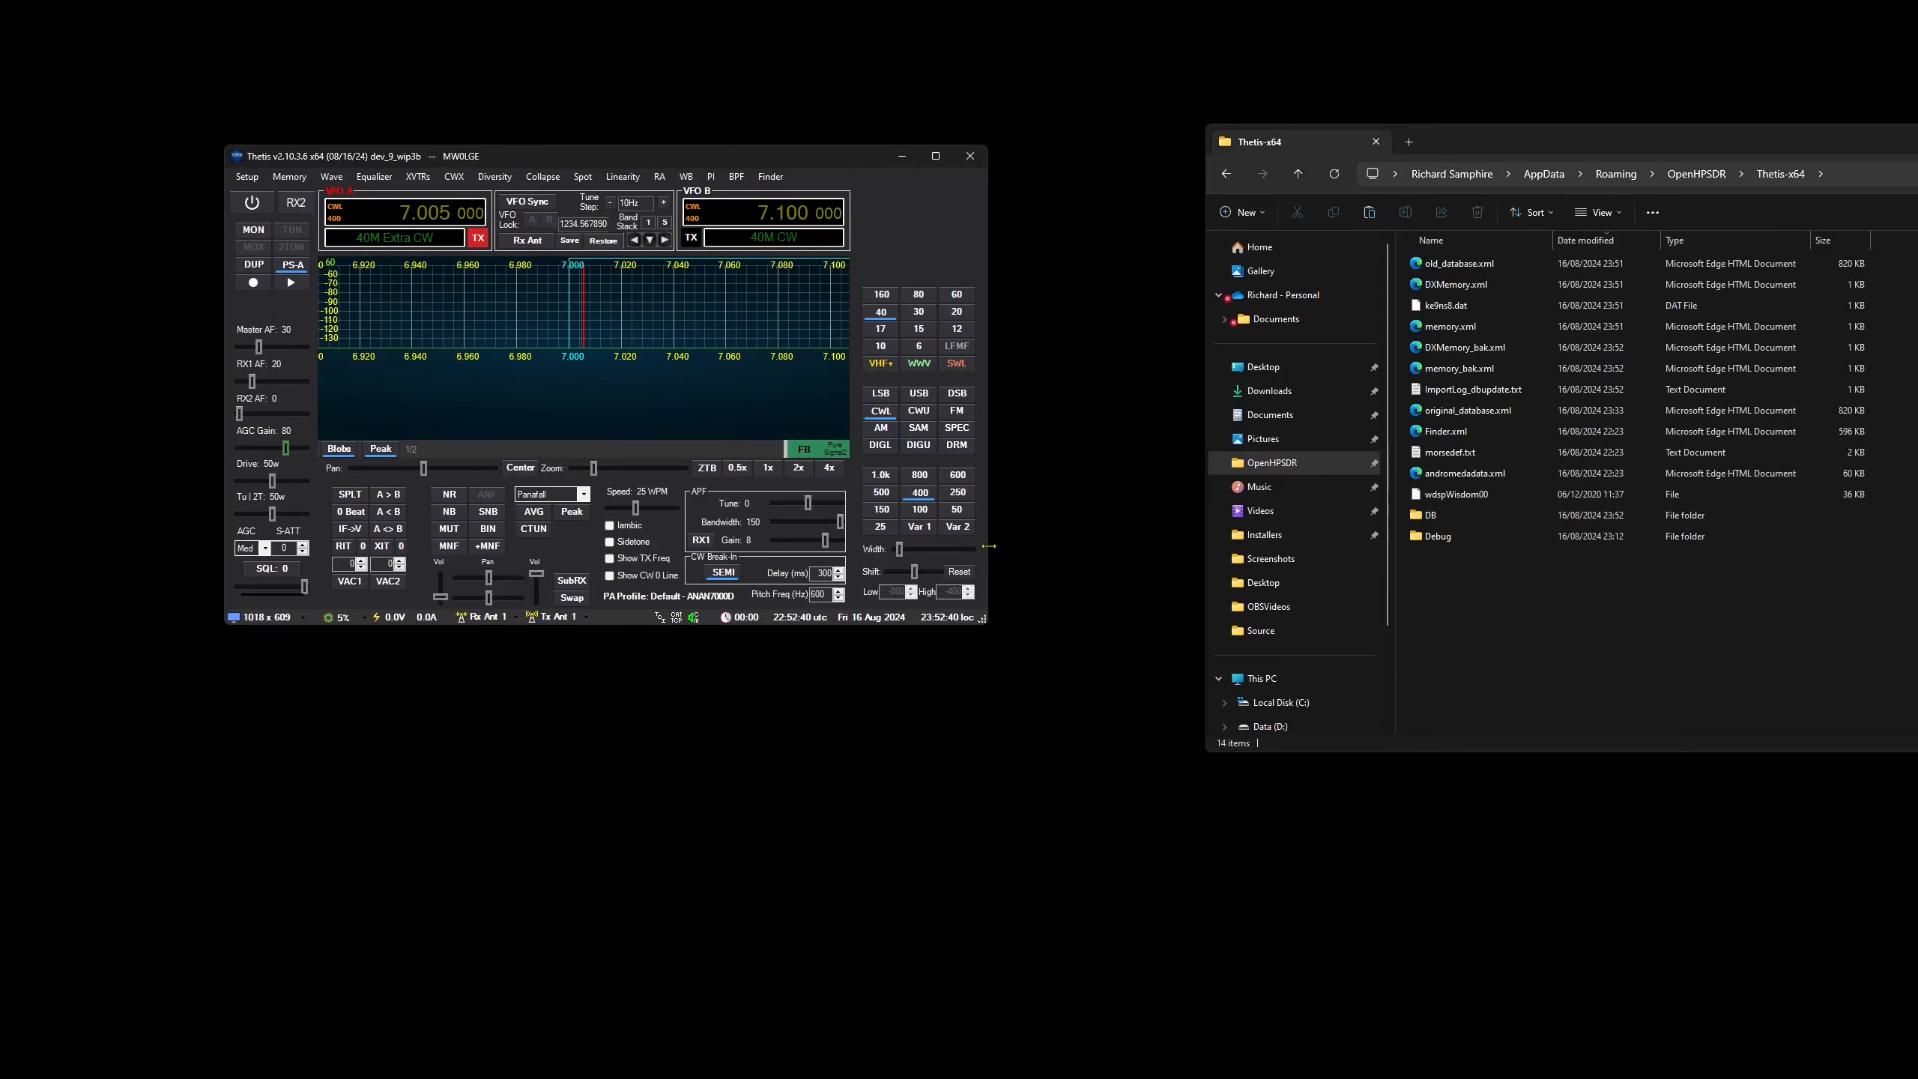
- Open the Database Manager and compare the versions, sizes and folders of the two Default databases
left_click(247, 176)
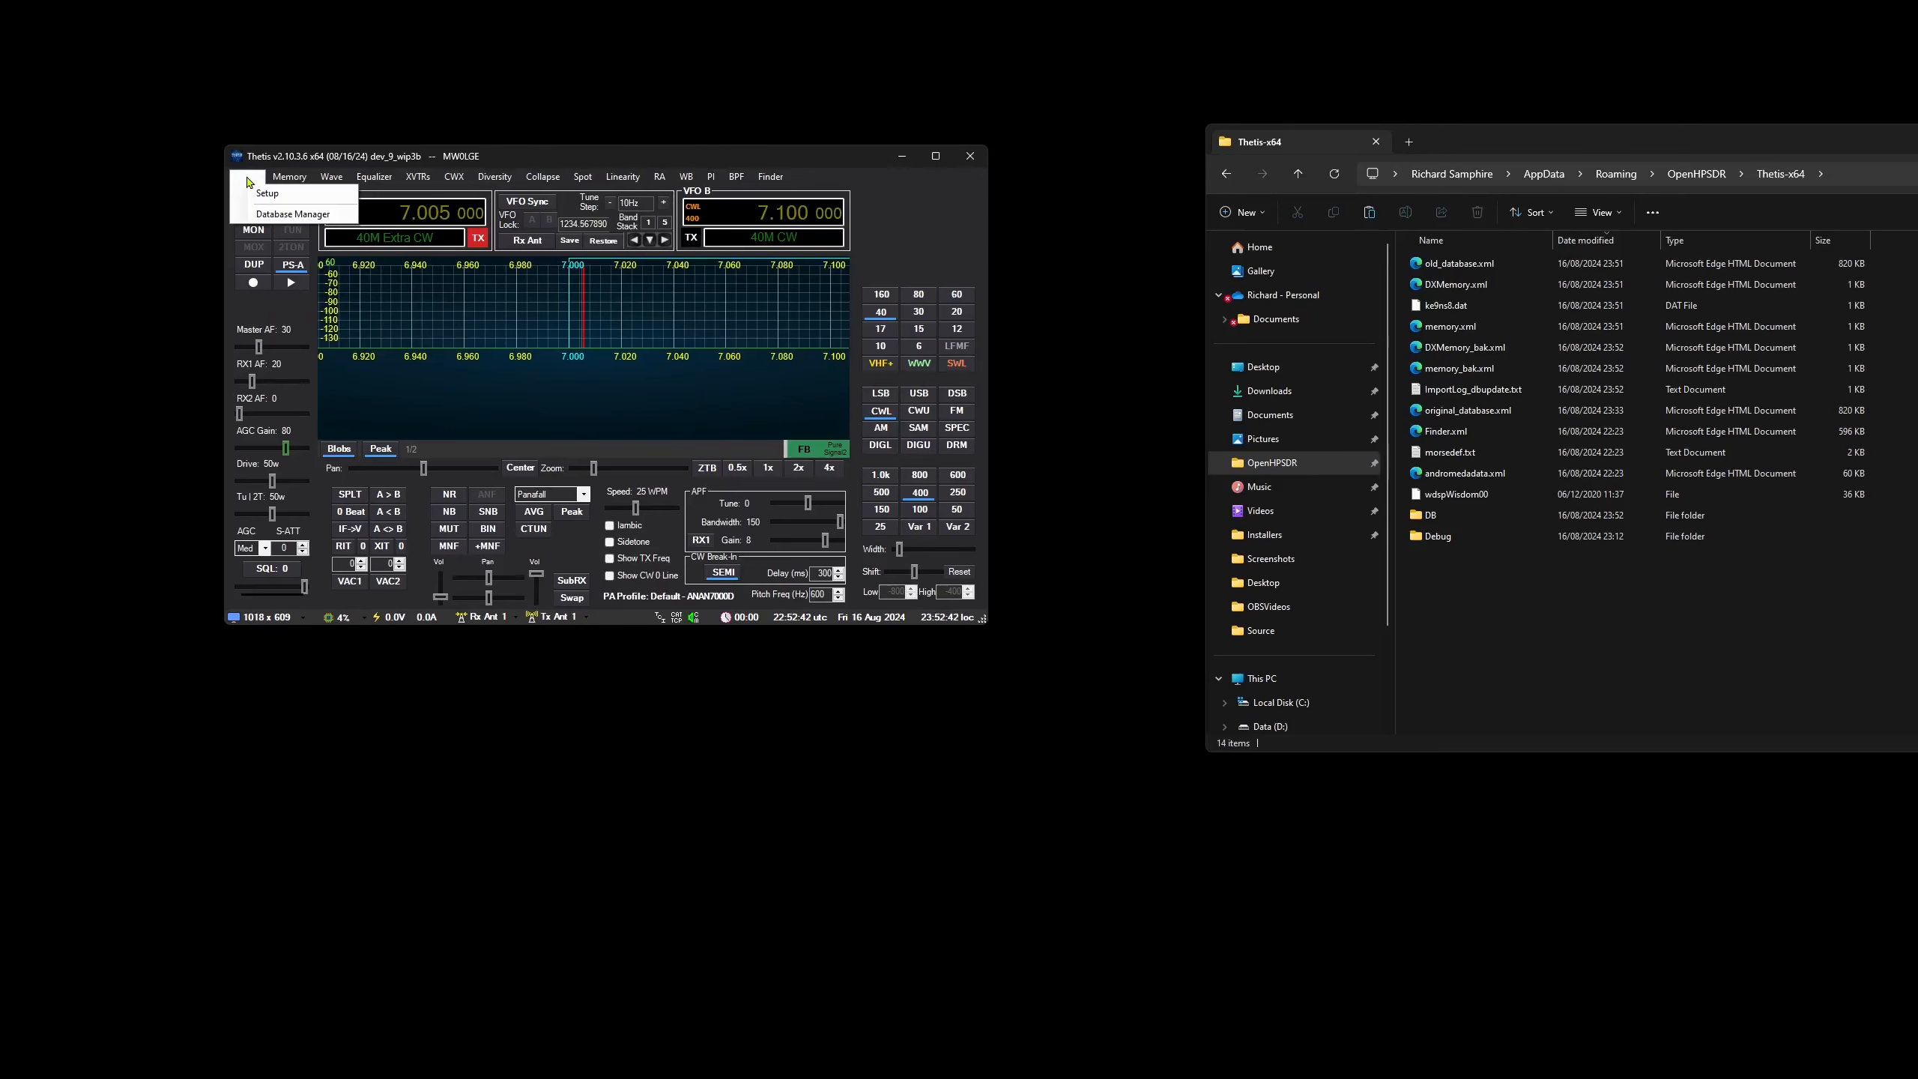
left_click(264, 216)
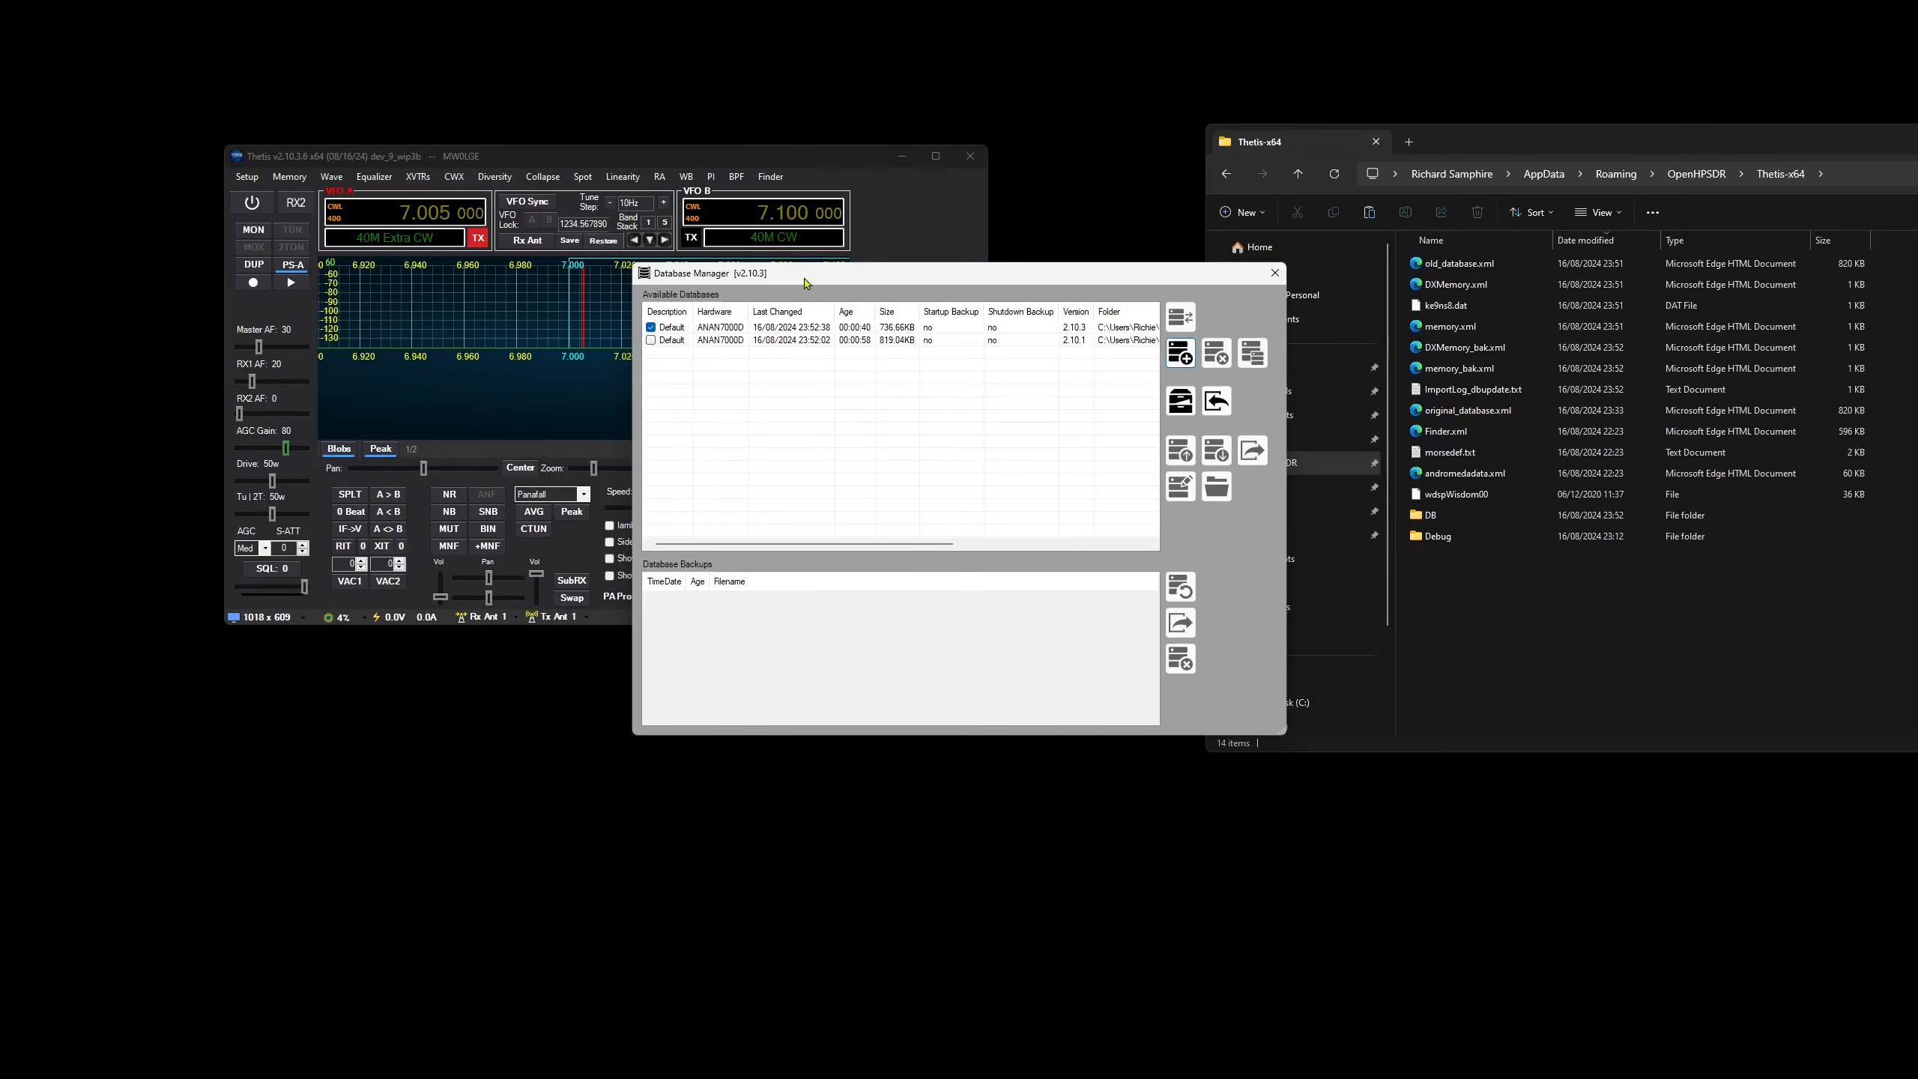
left_click_drag(805, 283, 722, 276)
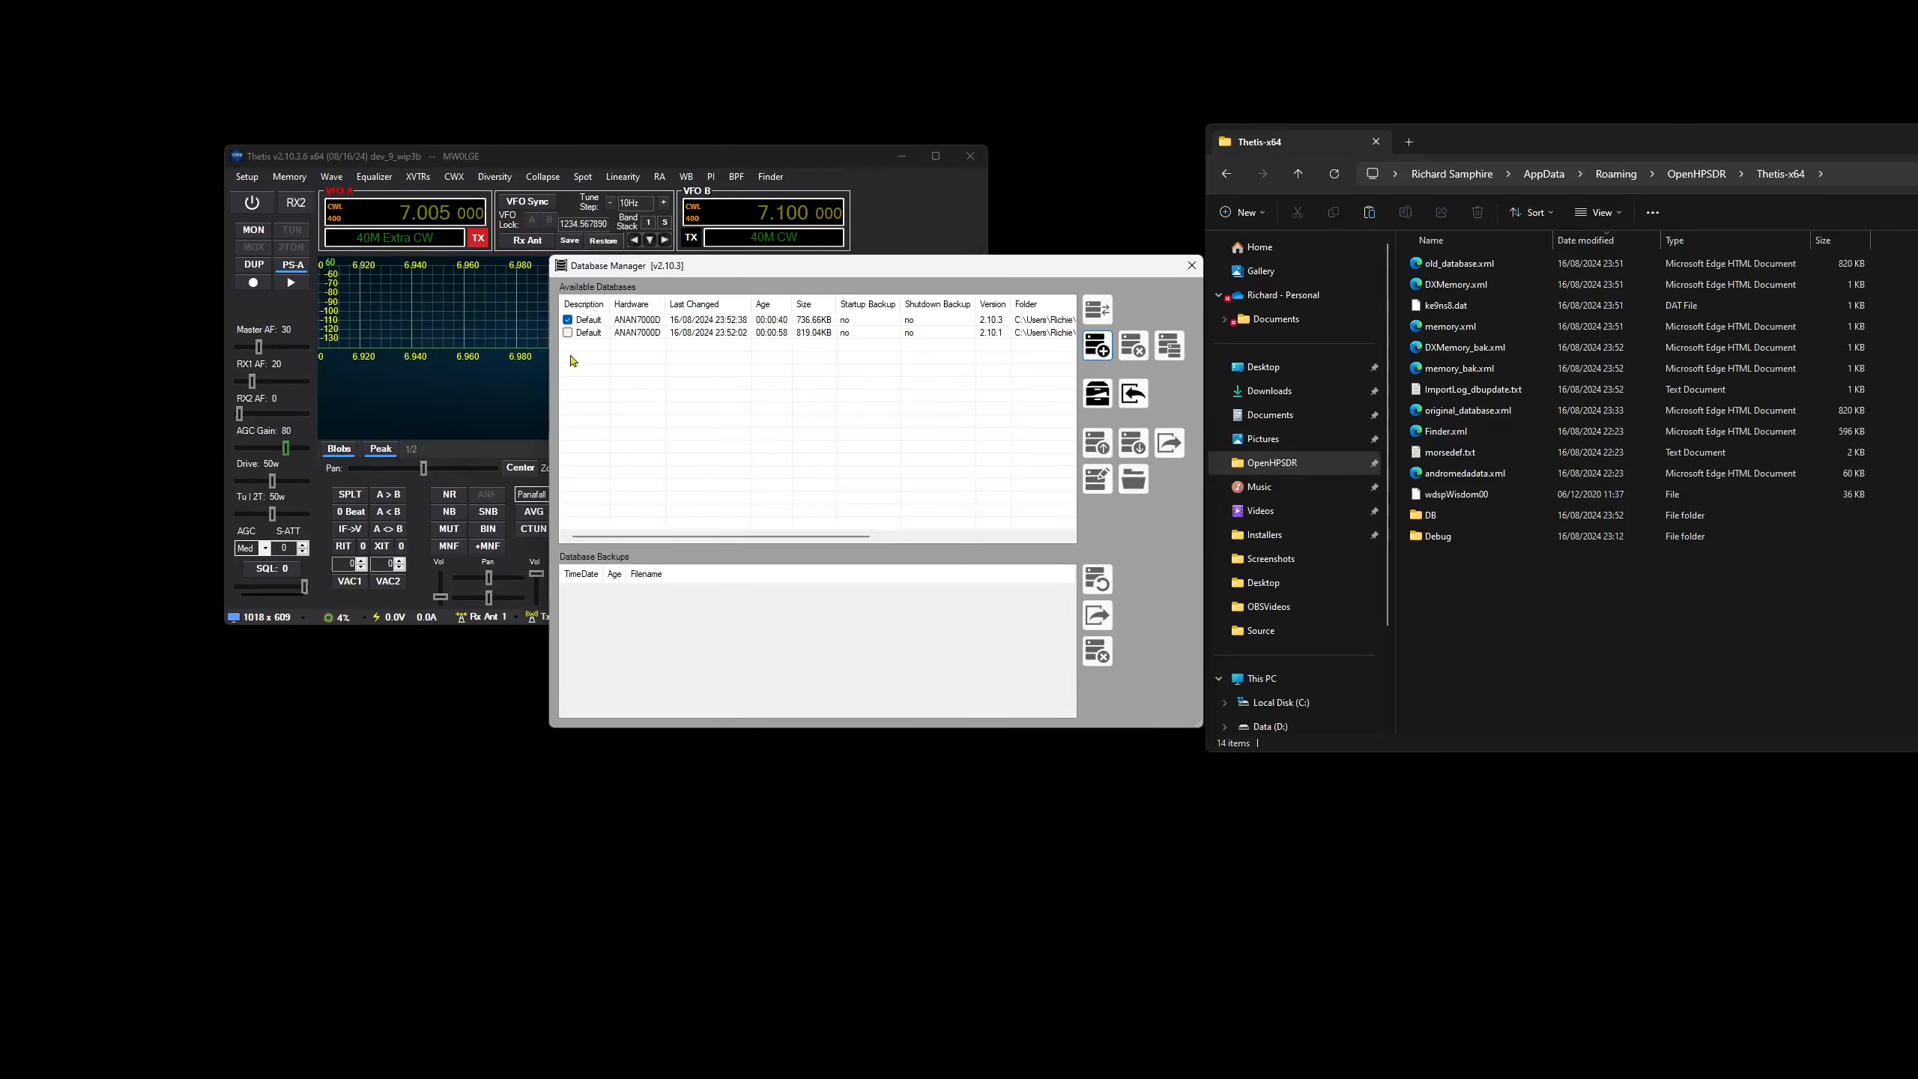
left_click(739, 335)
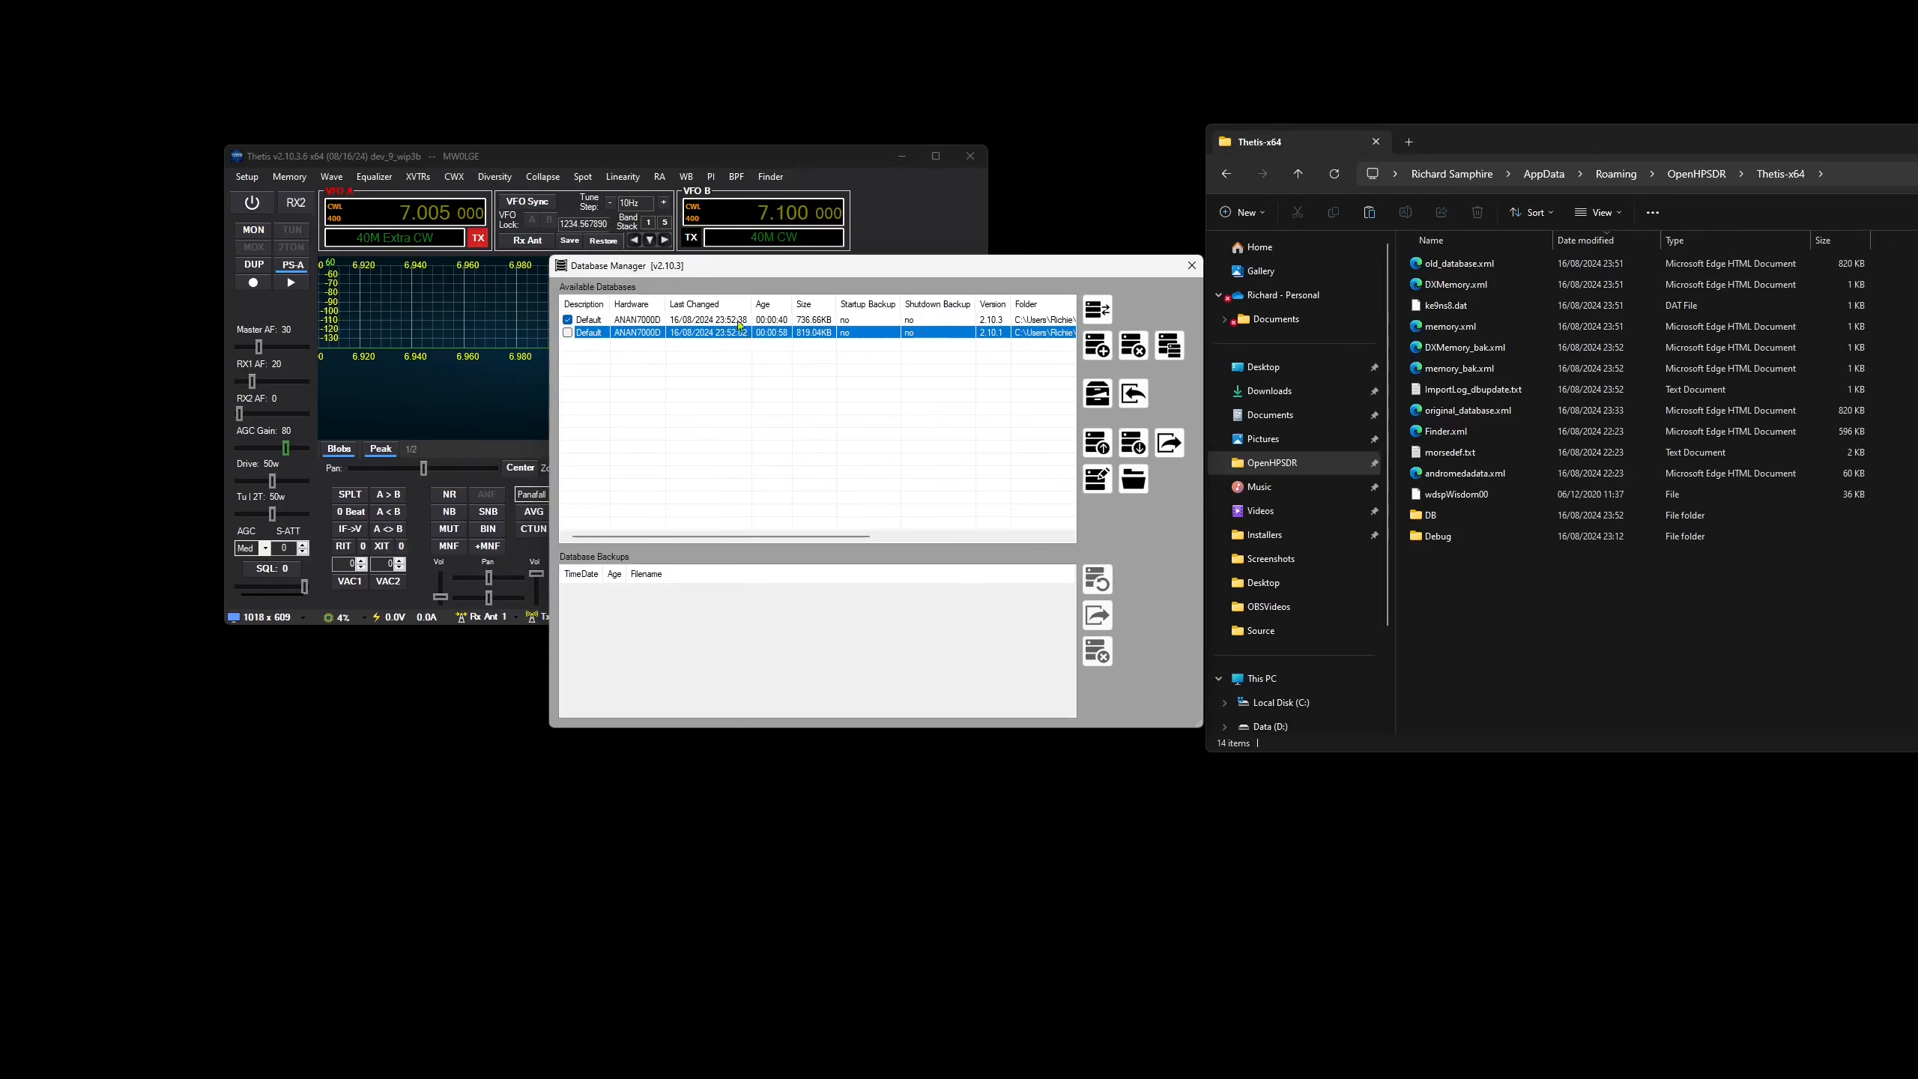
left_click(680, 323)
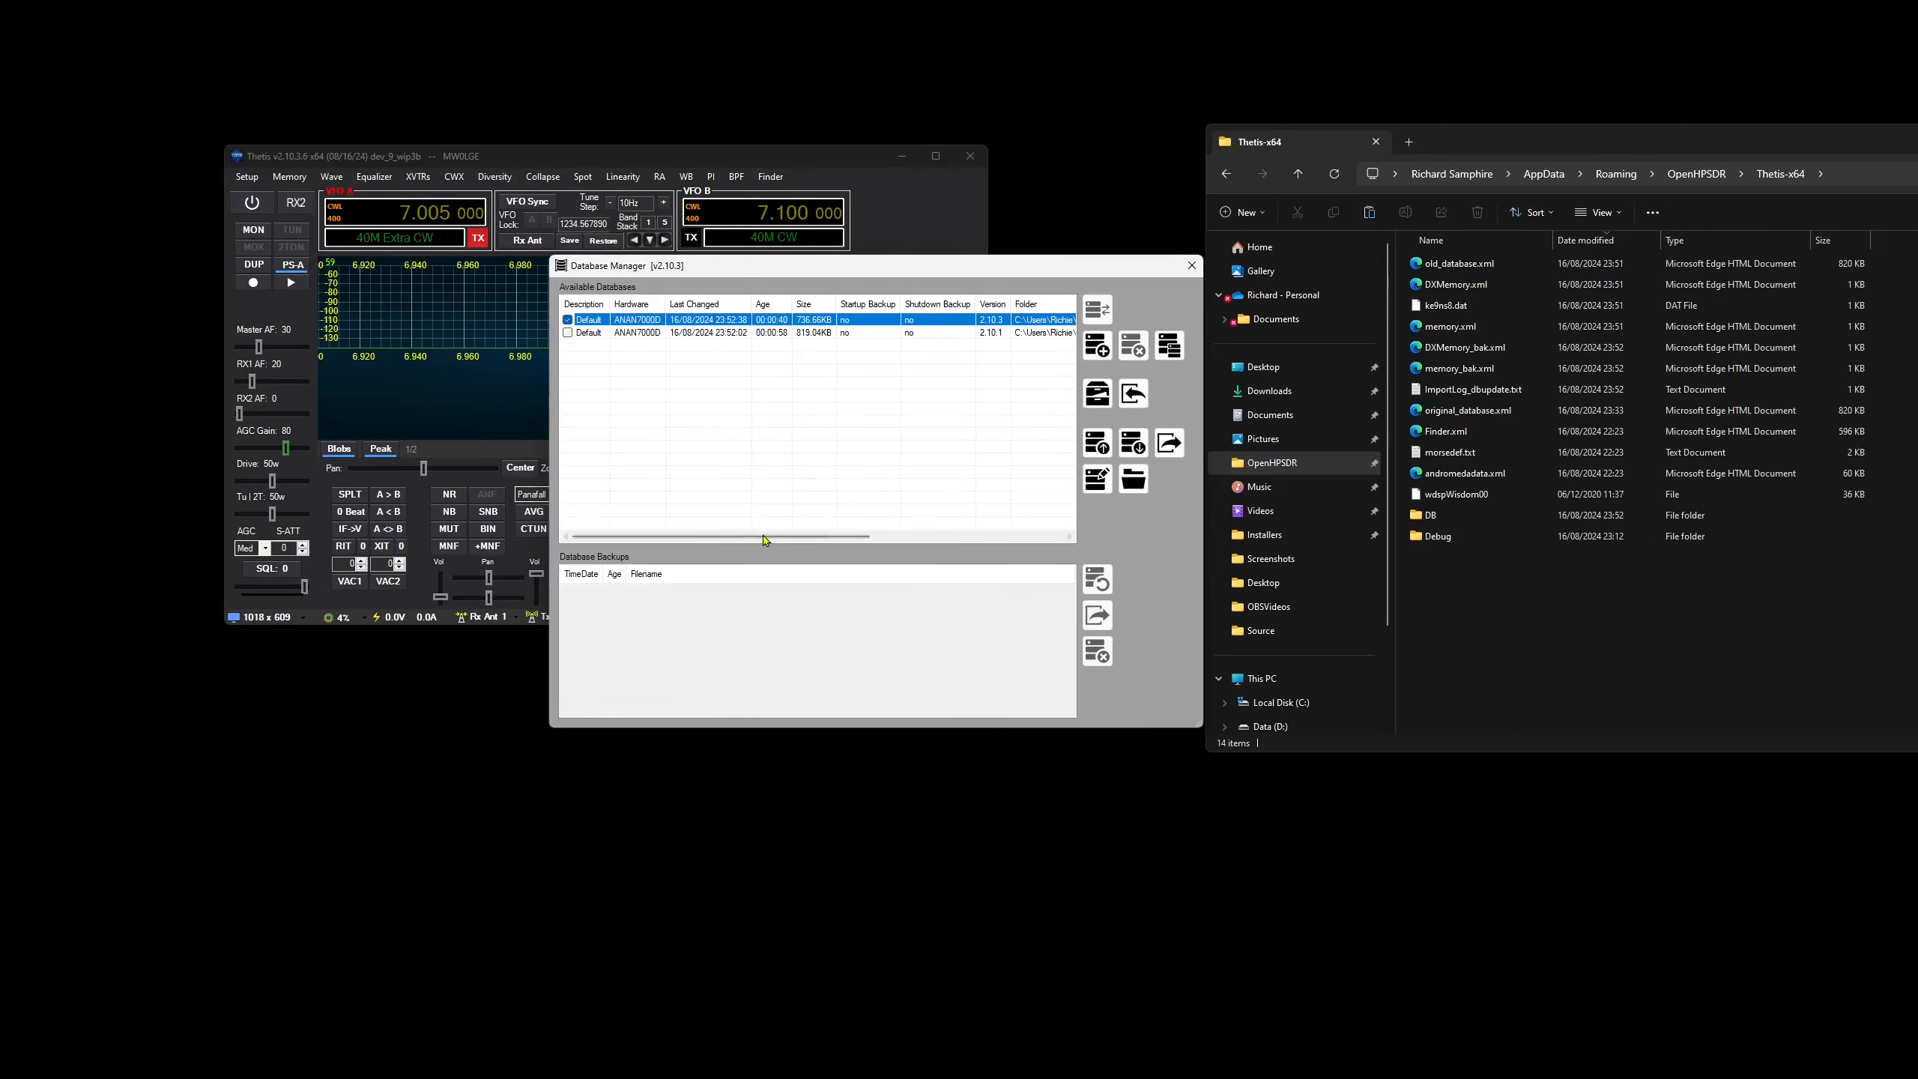
left_click_drag(764, 538, 842, 538)
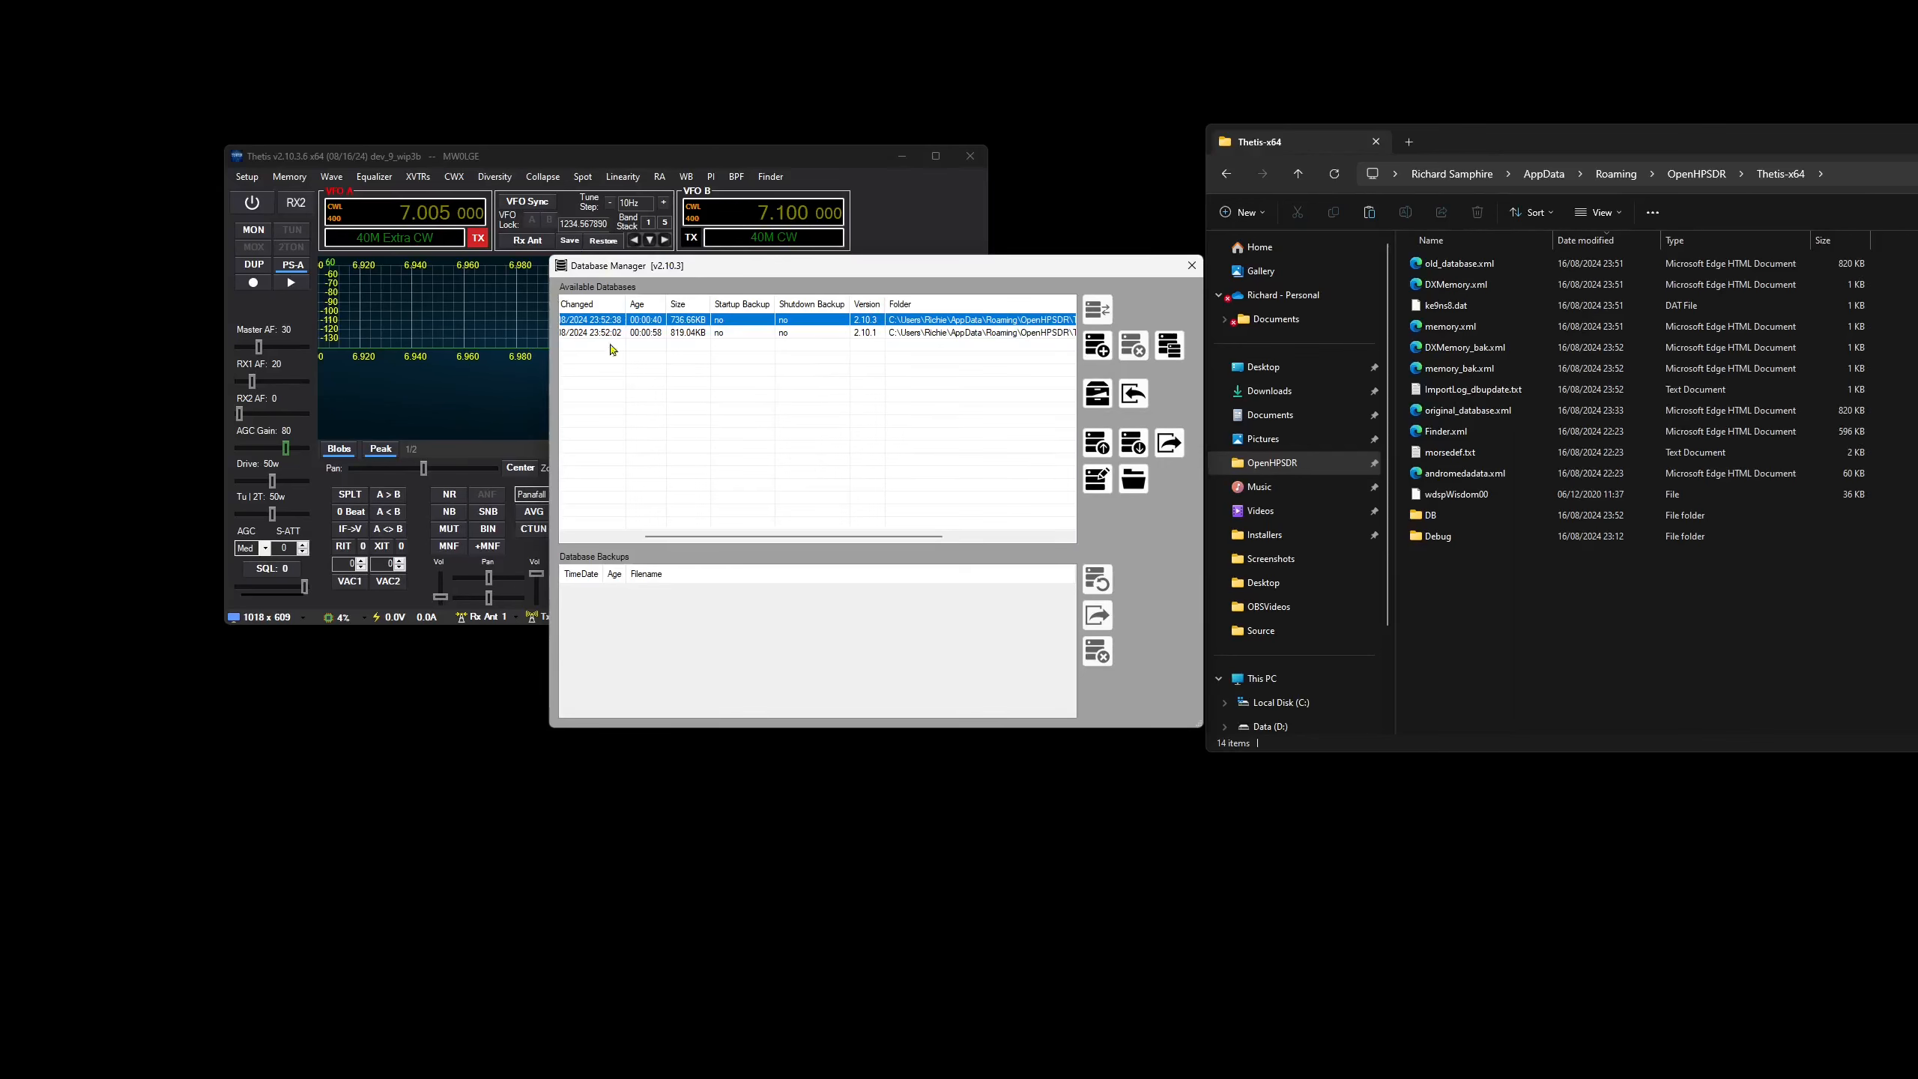
left_click(871, 334)
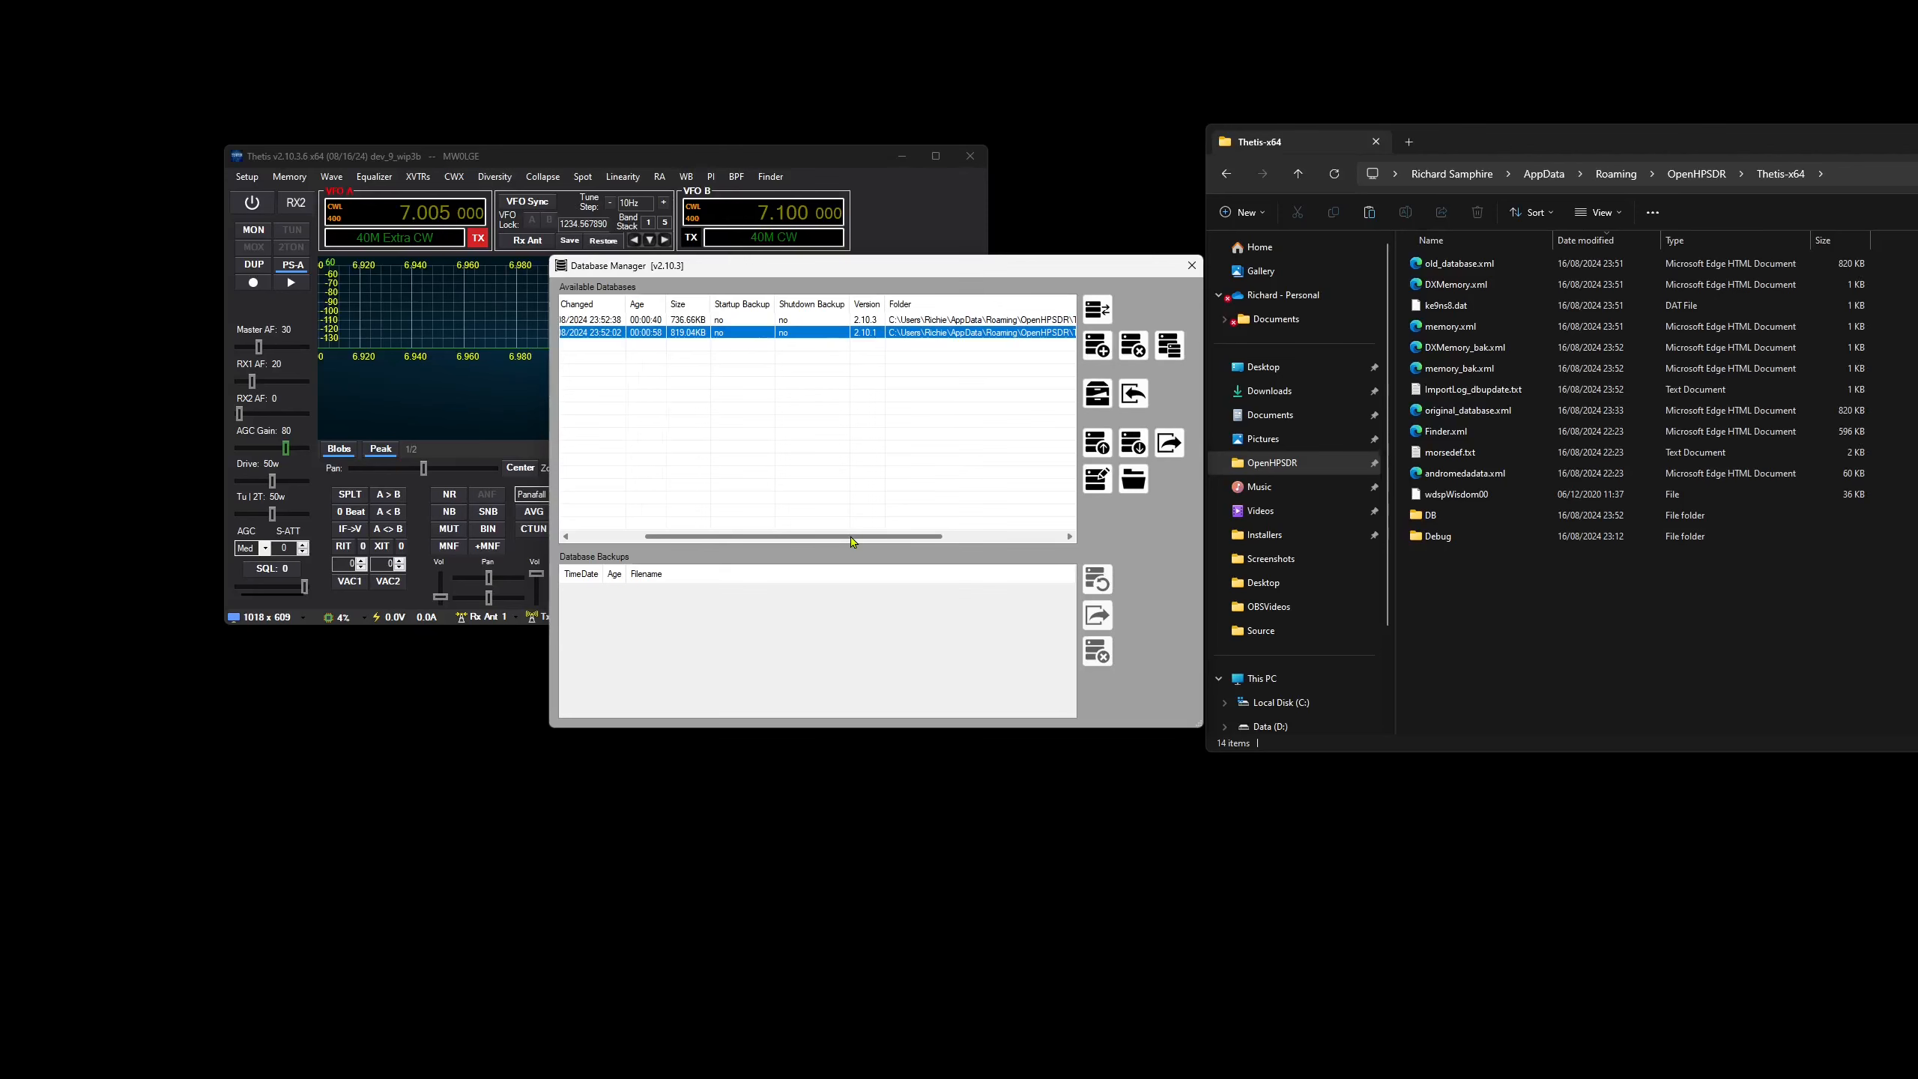
left_click_drag(852, 541, 780, 540)
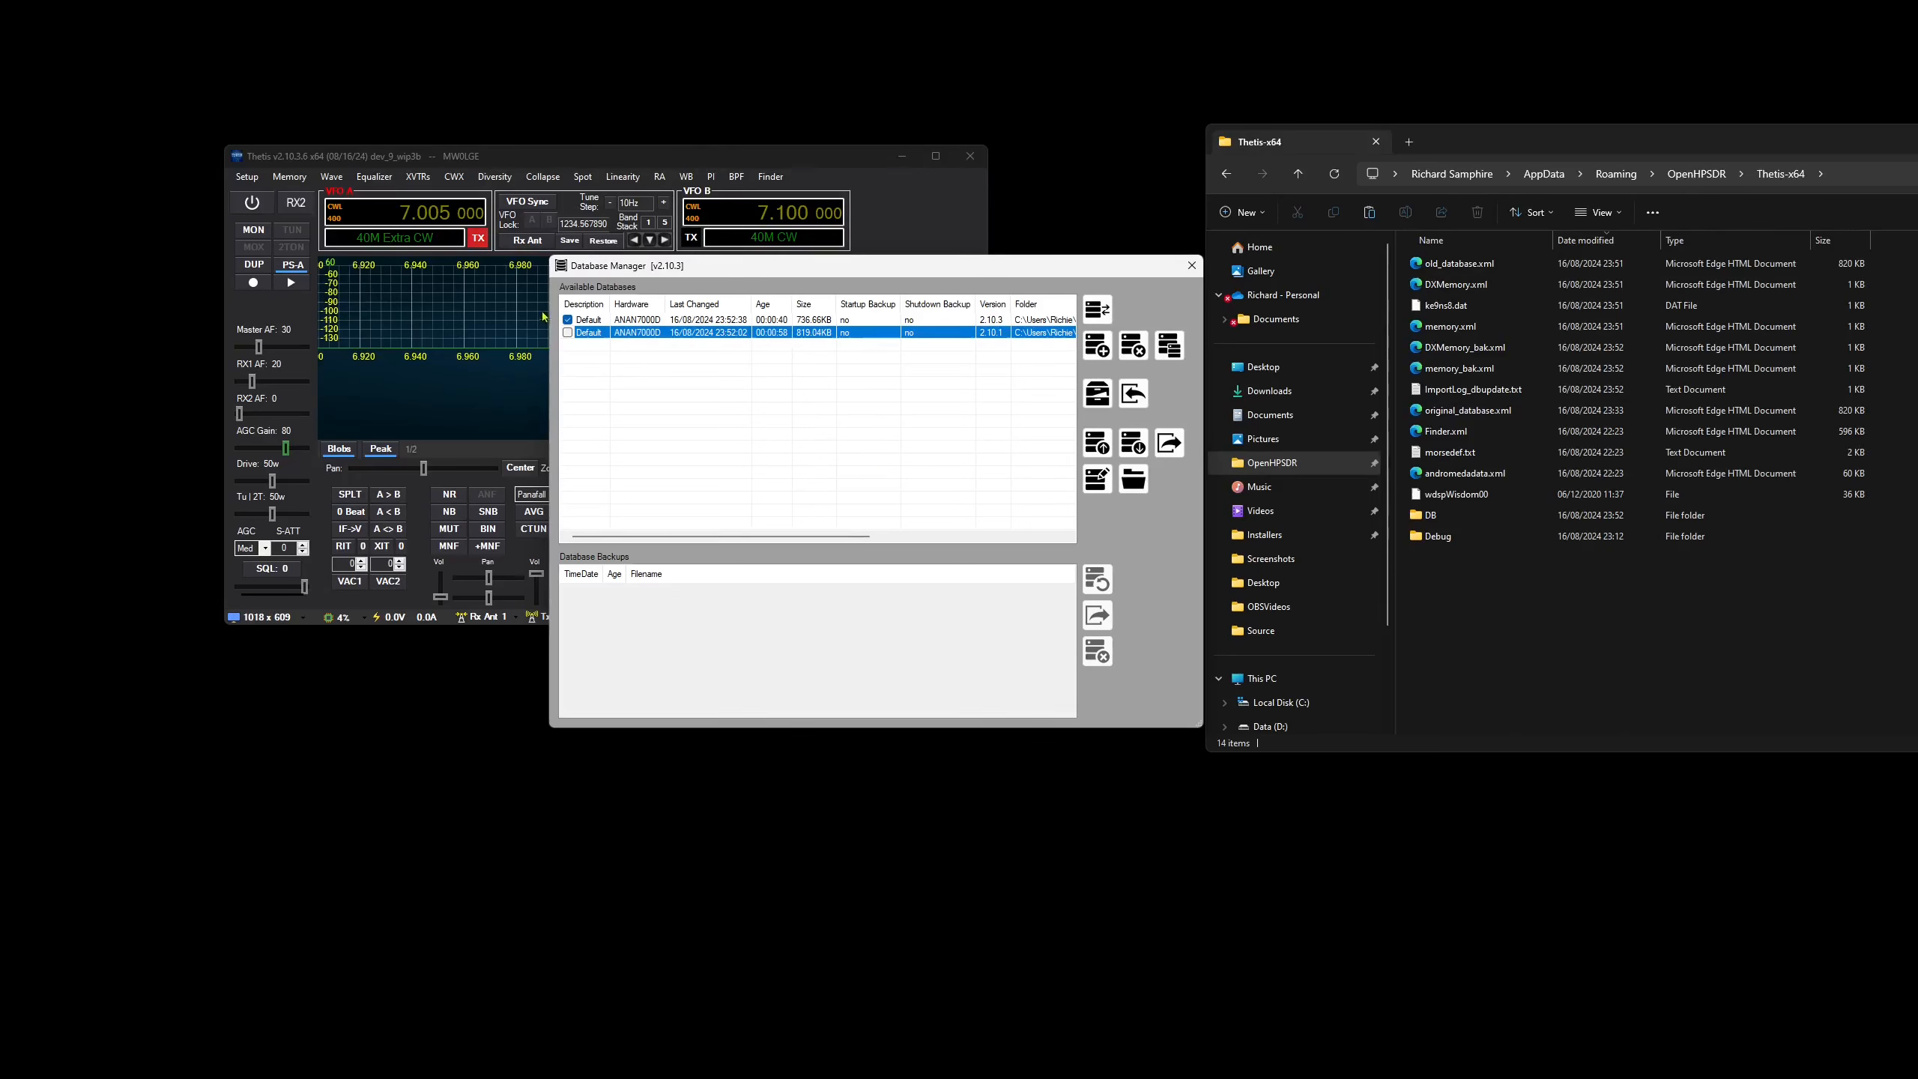
- Change the active Default database's description to "1st try"
left_click(591, 321)
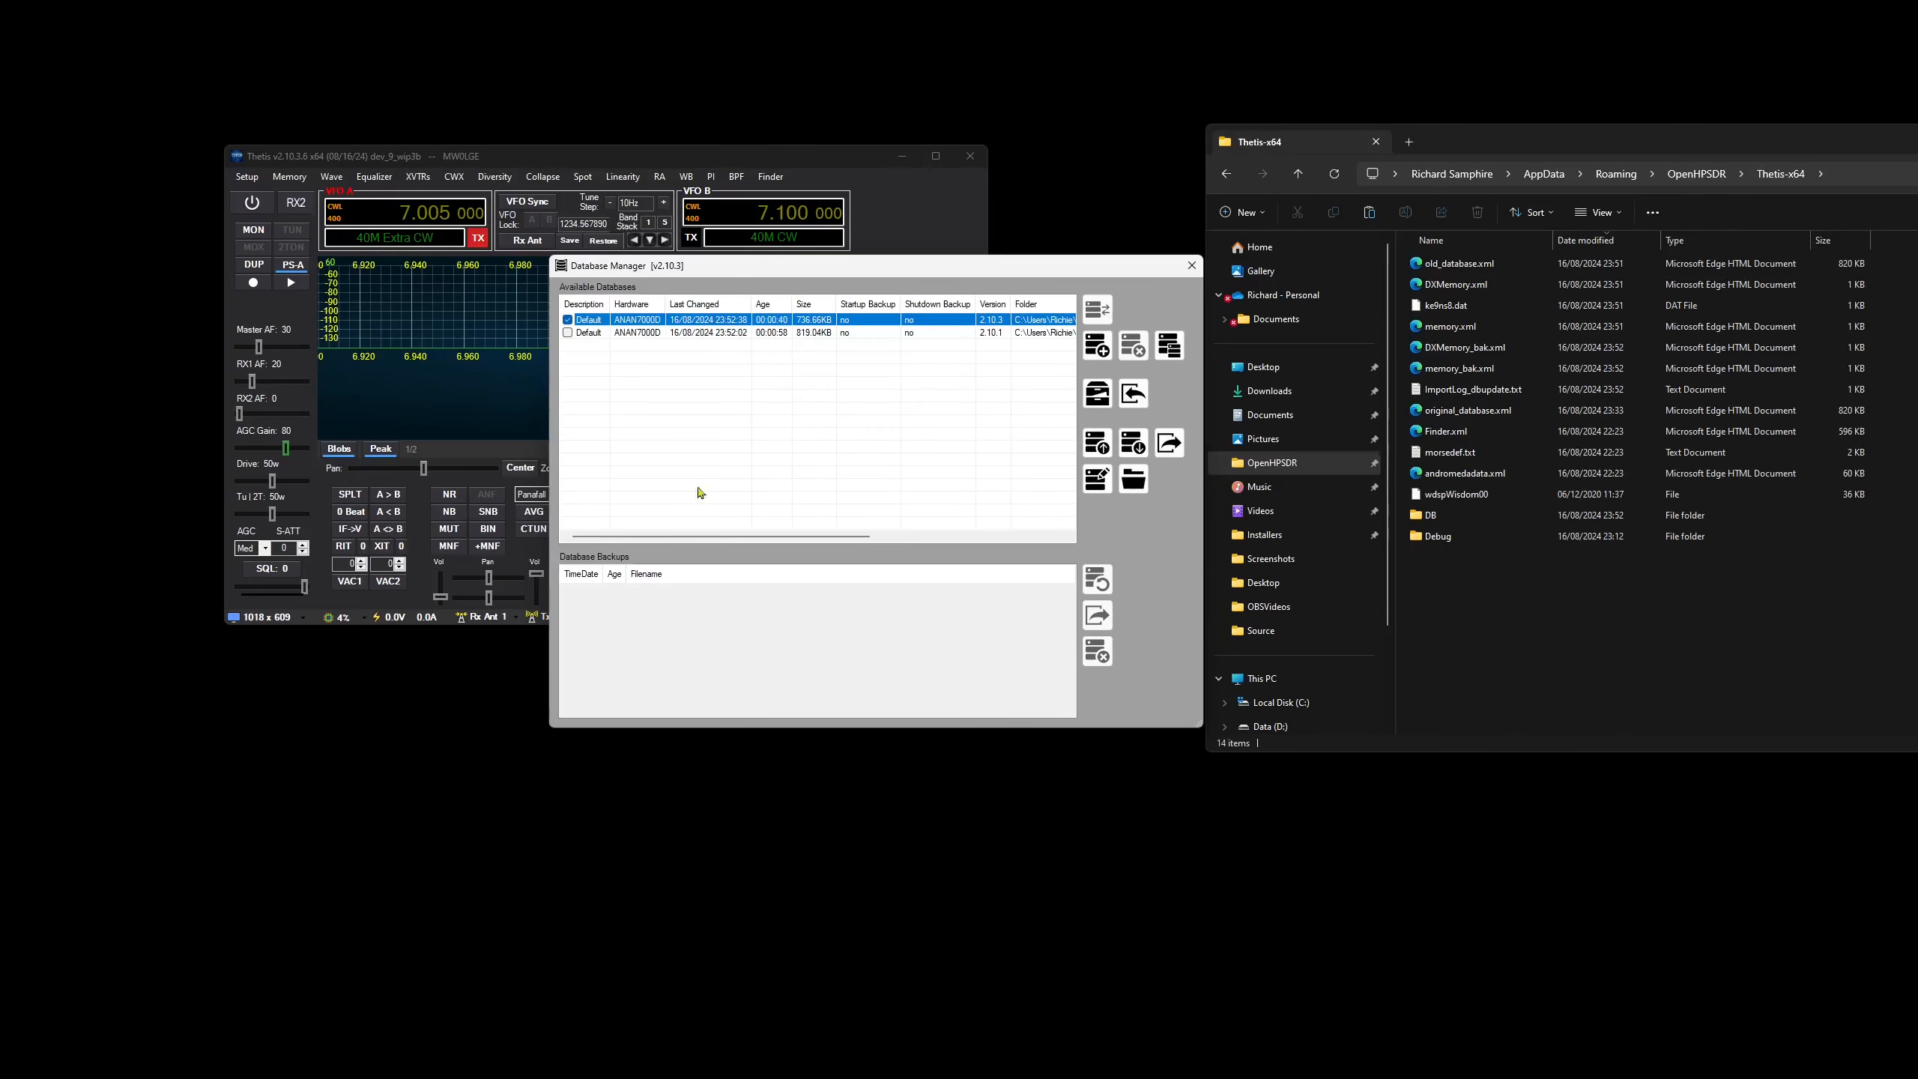
left_click(1096, 478)
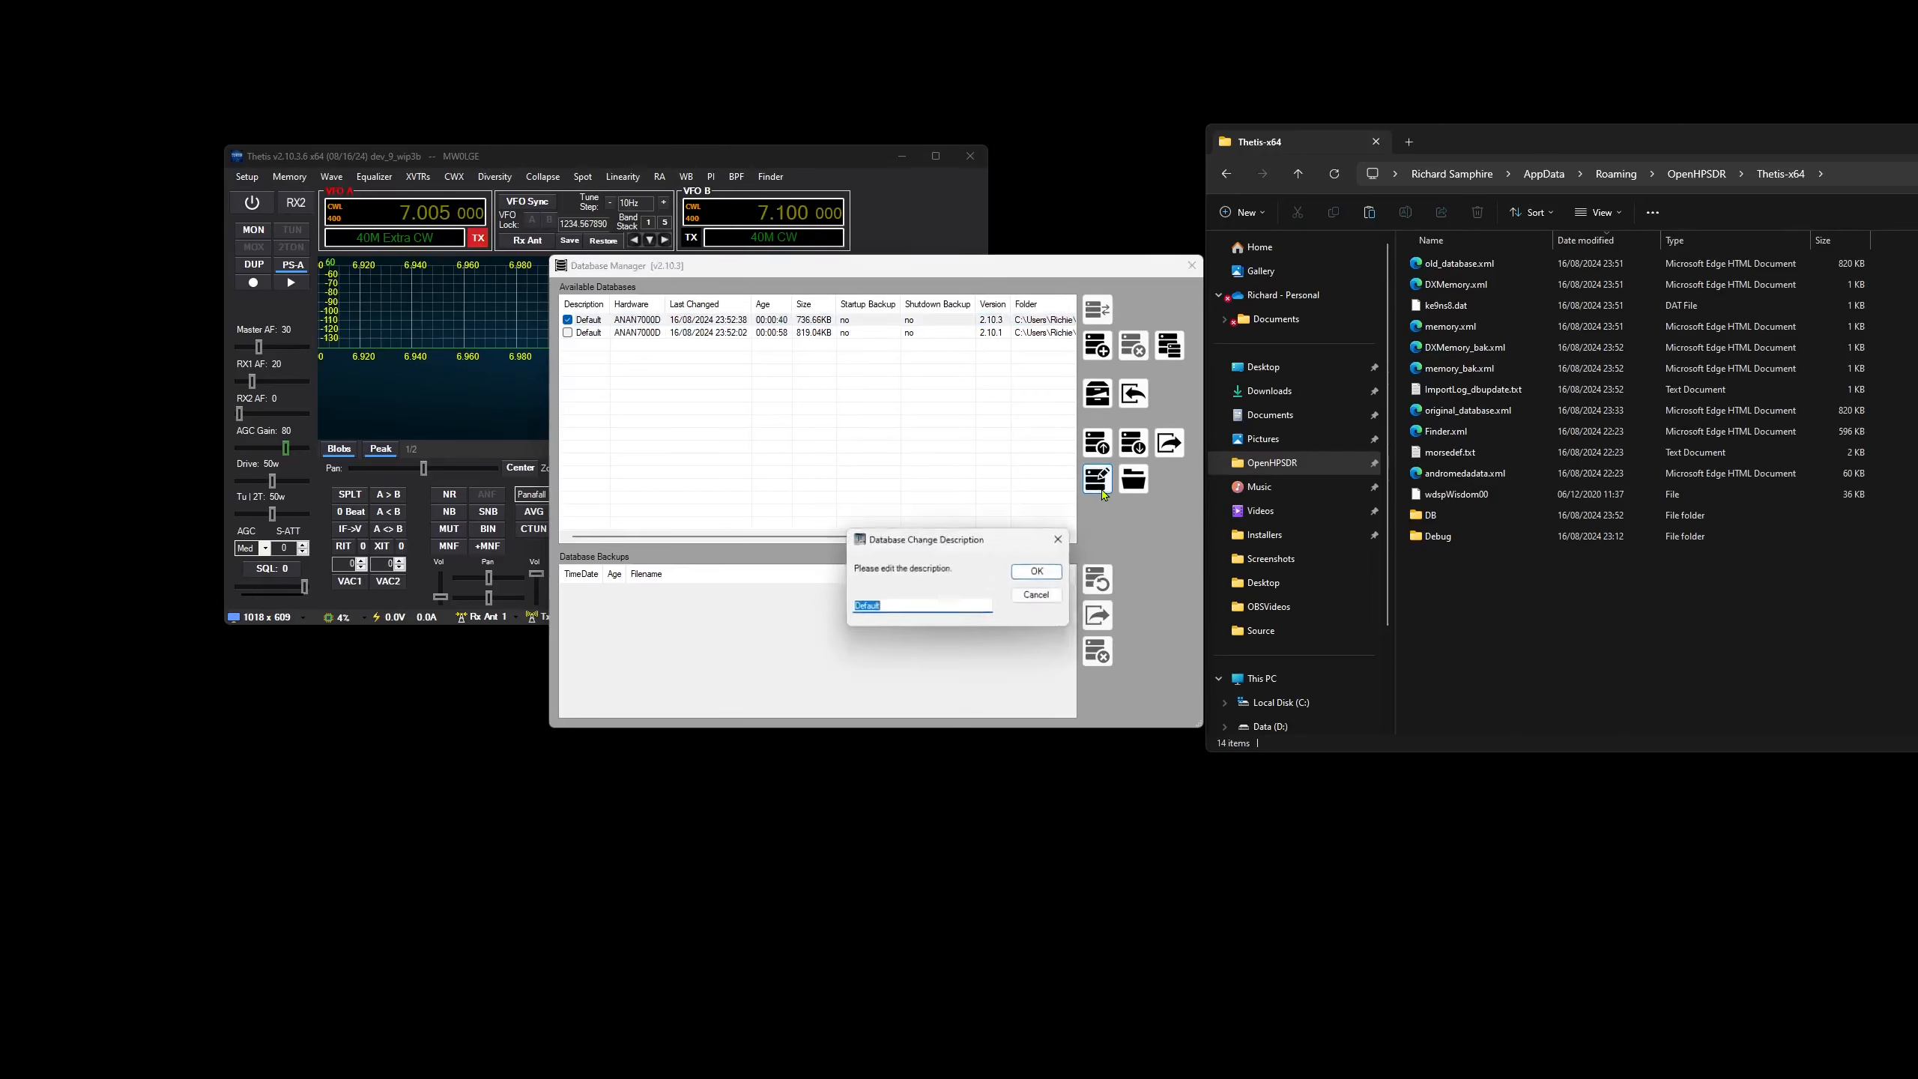
type("1st try")
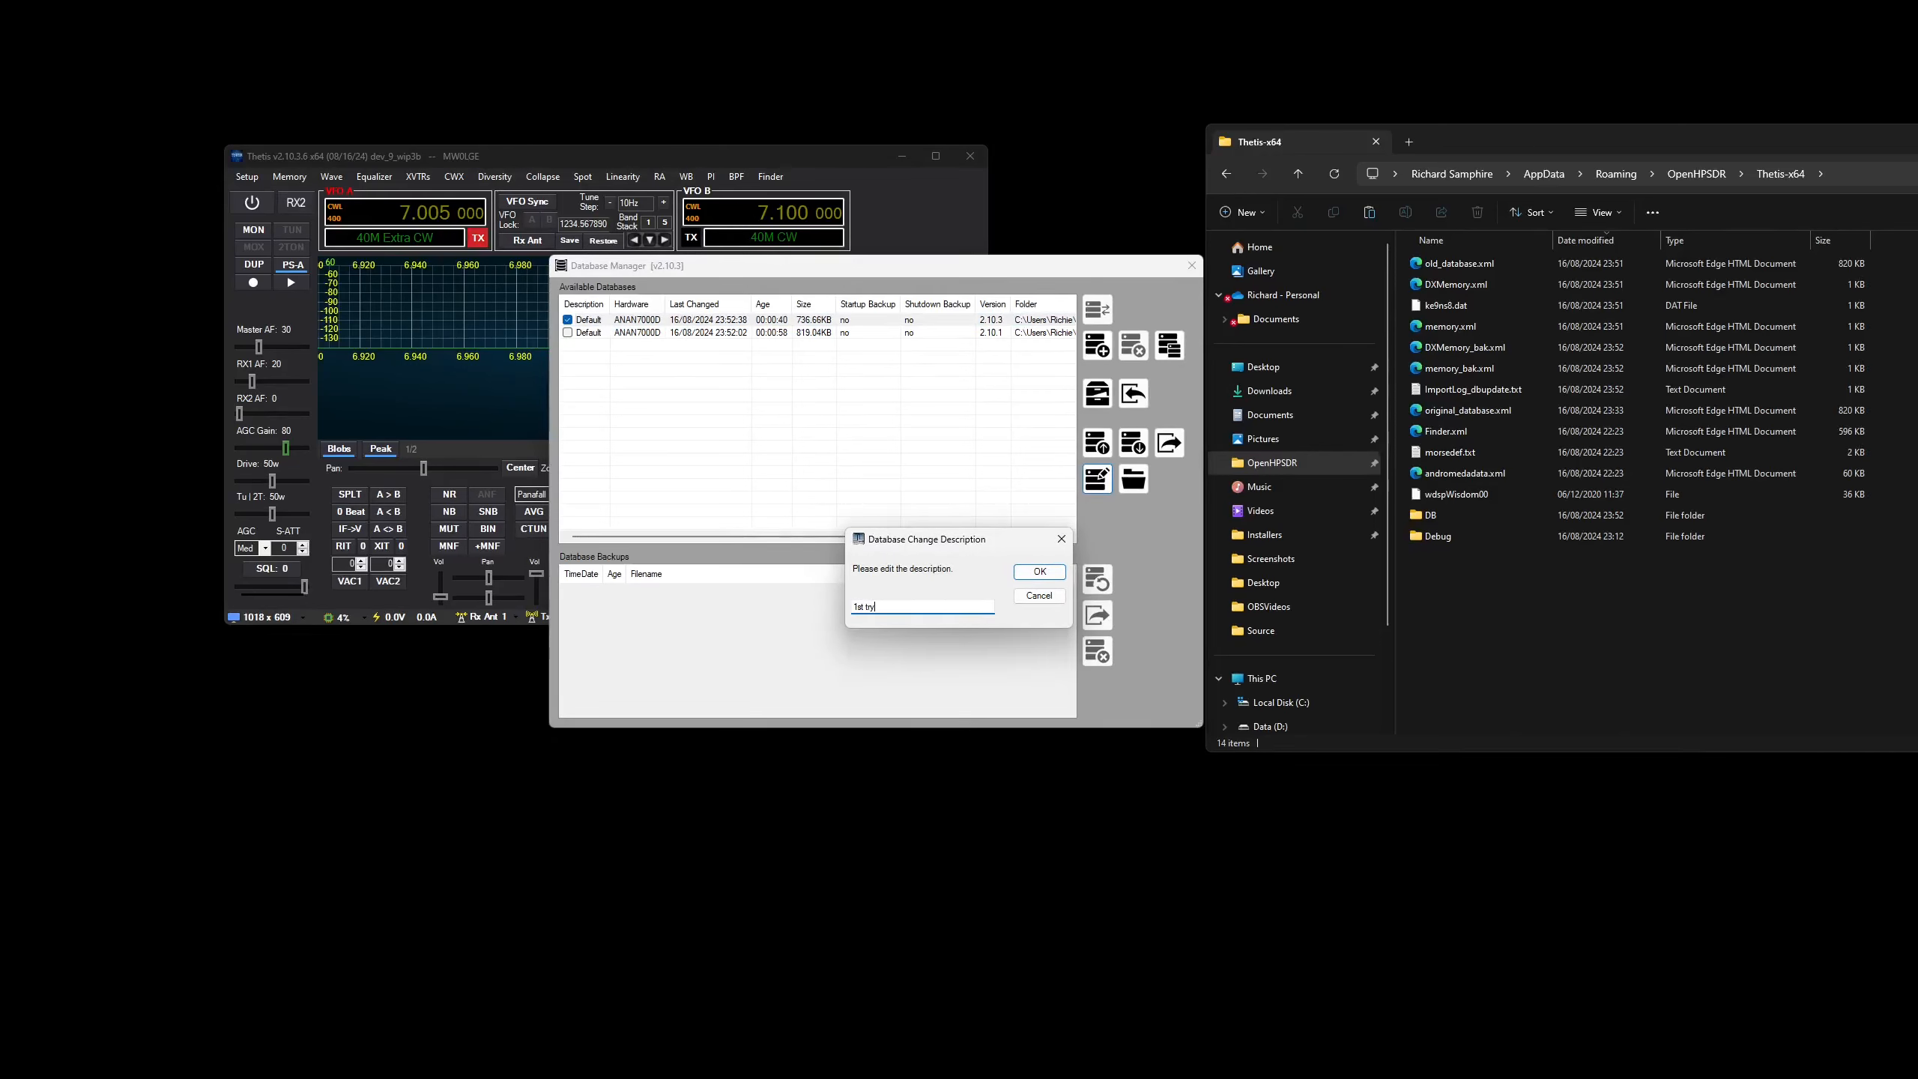
key("Return")
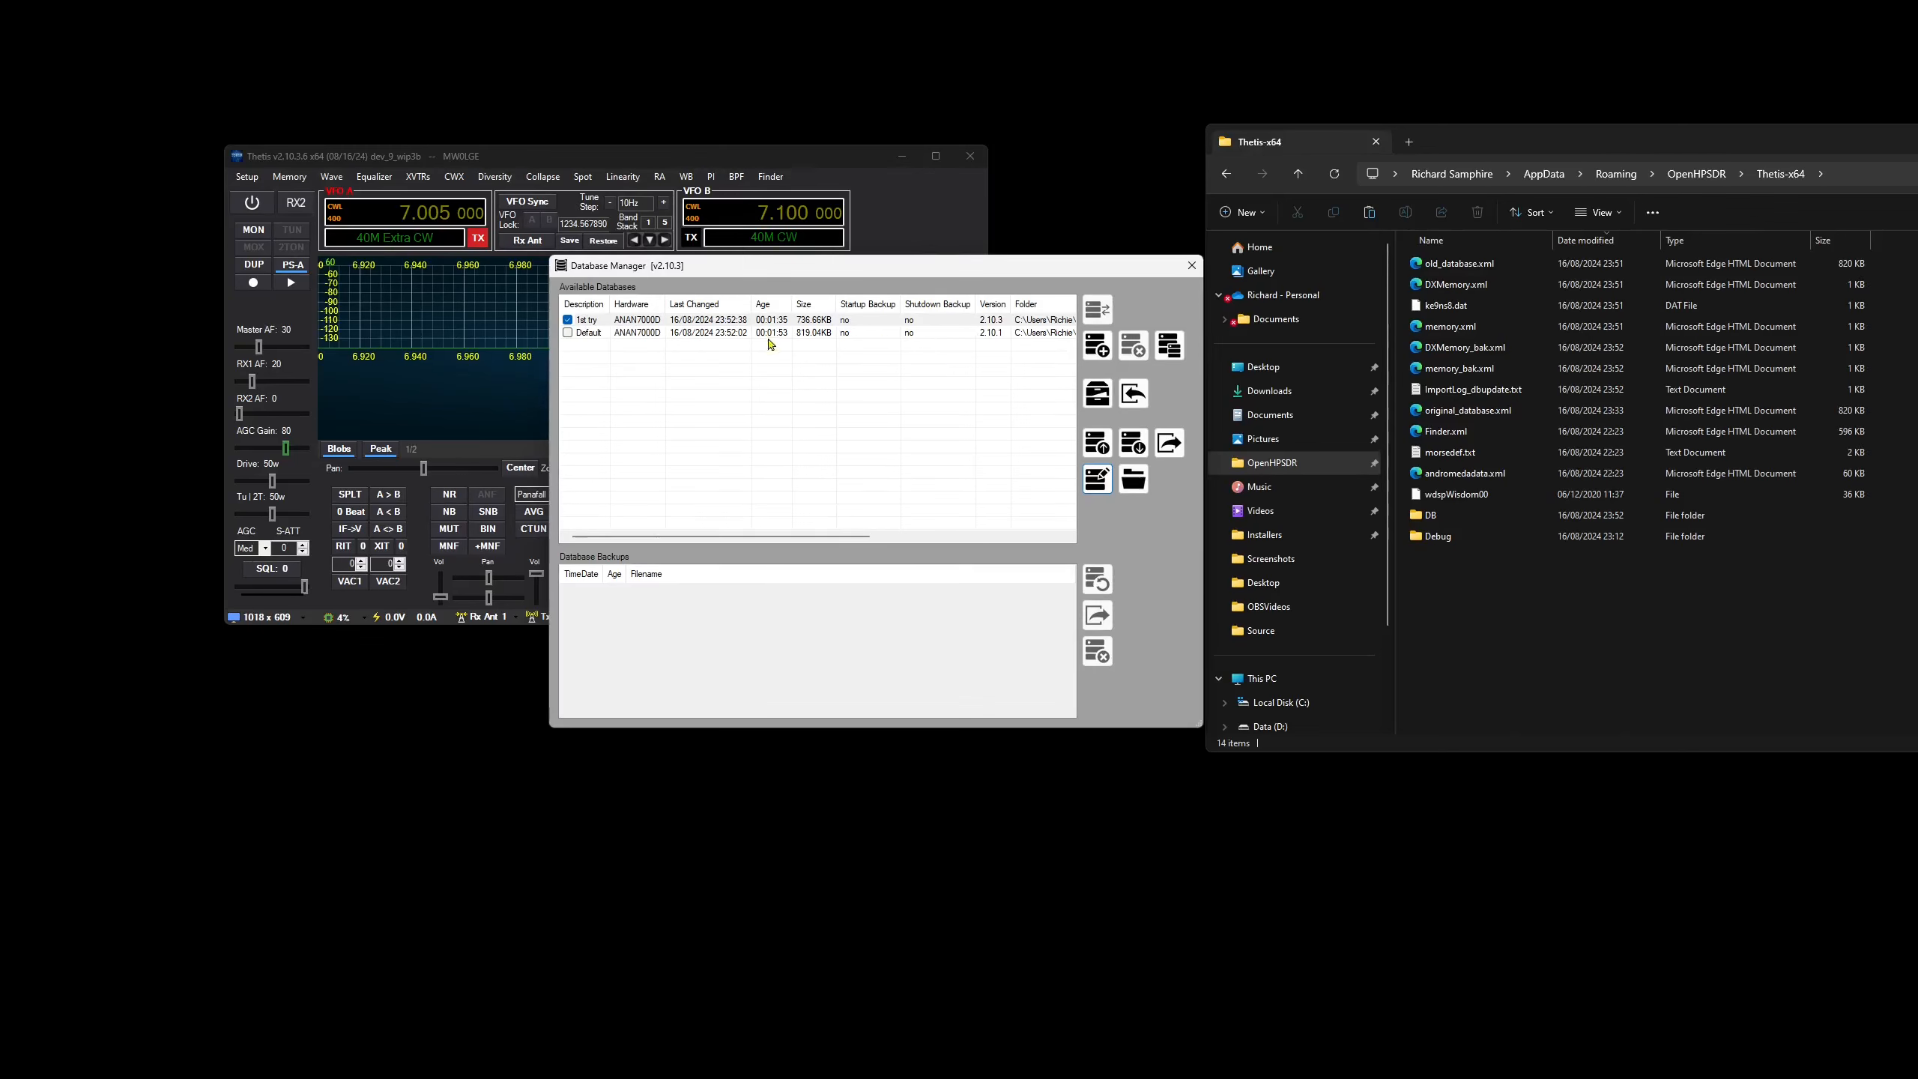
- Make the version 2.10.1 Default database active, confirm the restart, and accept the database update and completion notices
left_click(1025, 337)
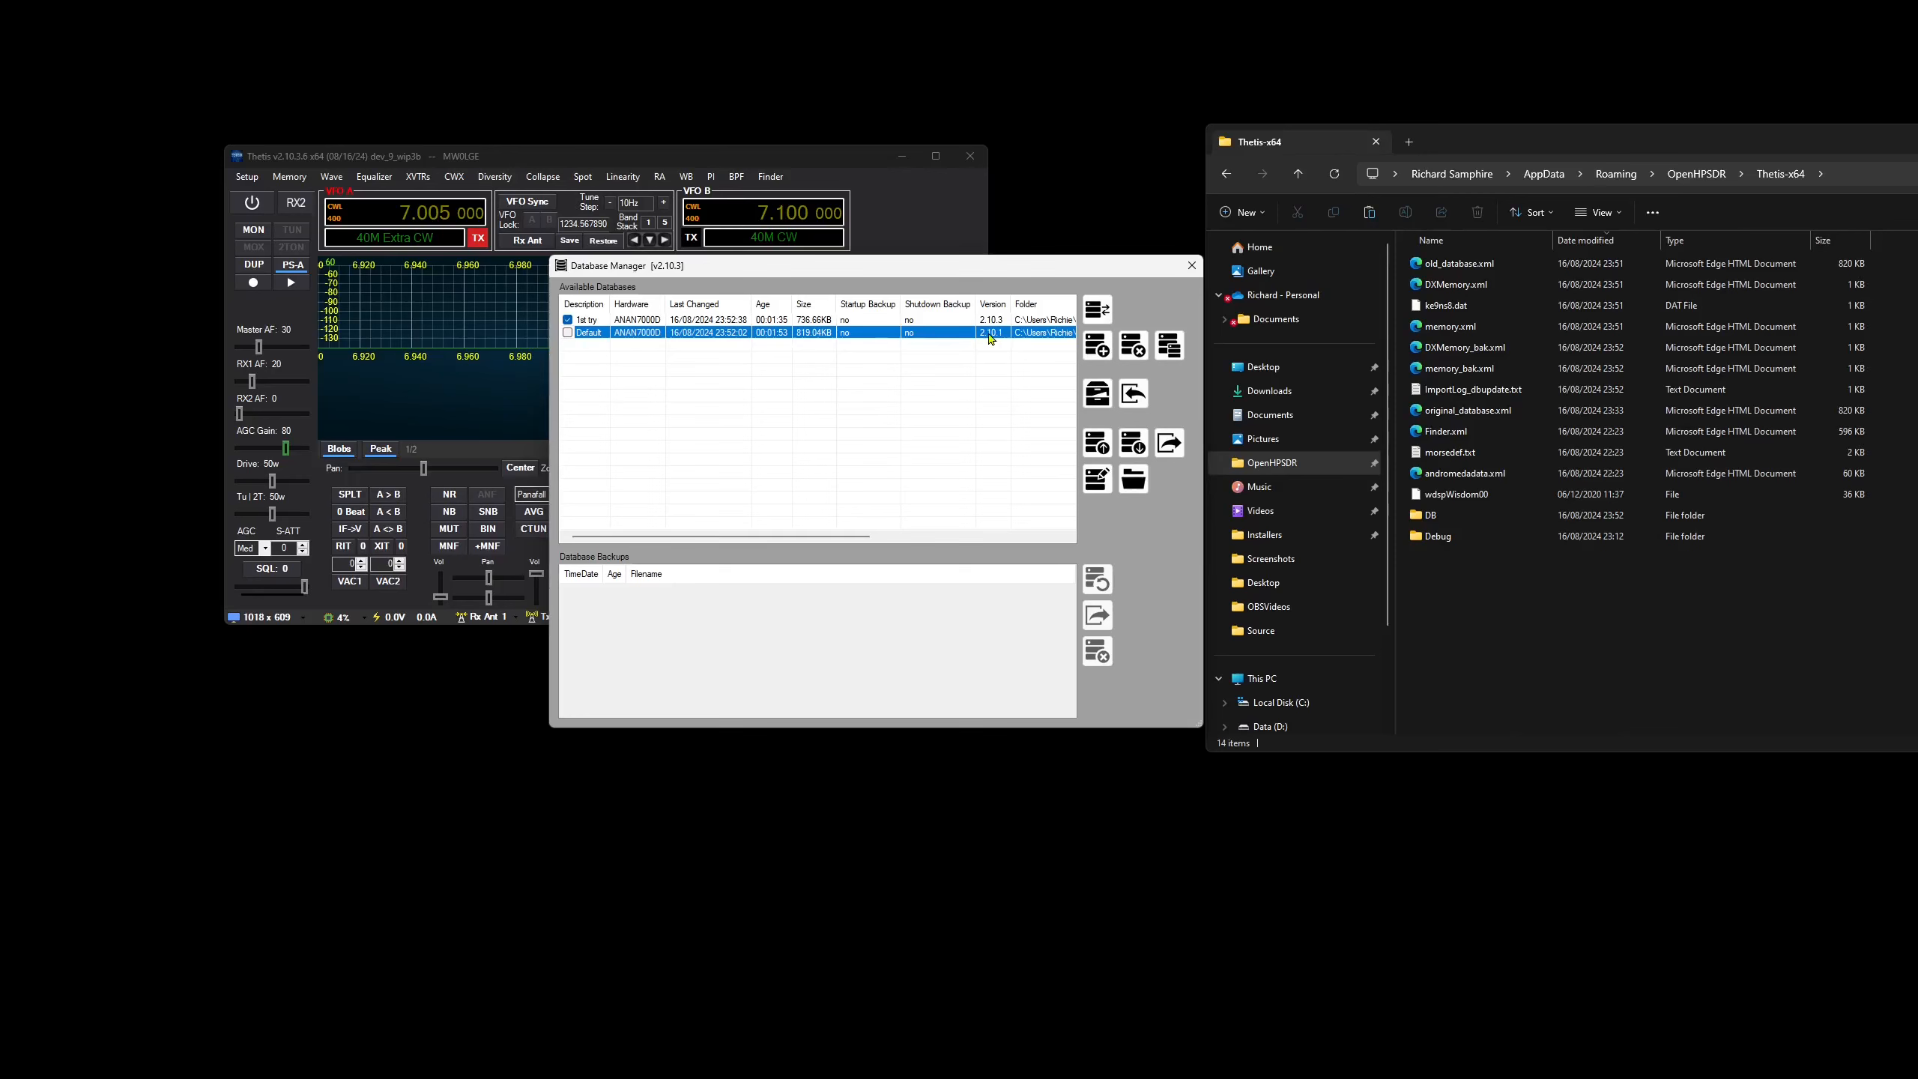
left_click(1097, 308)
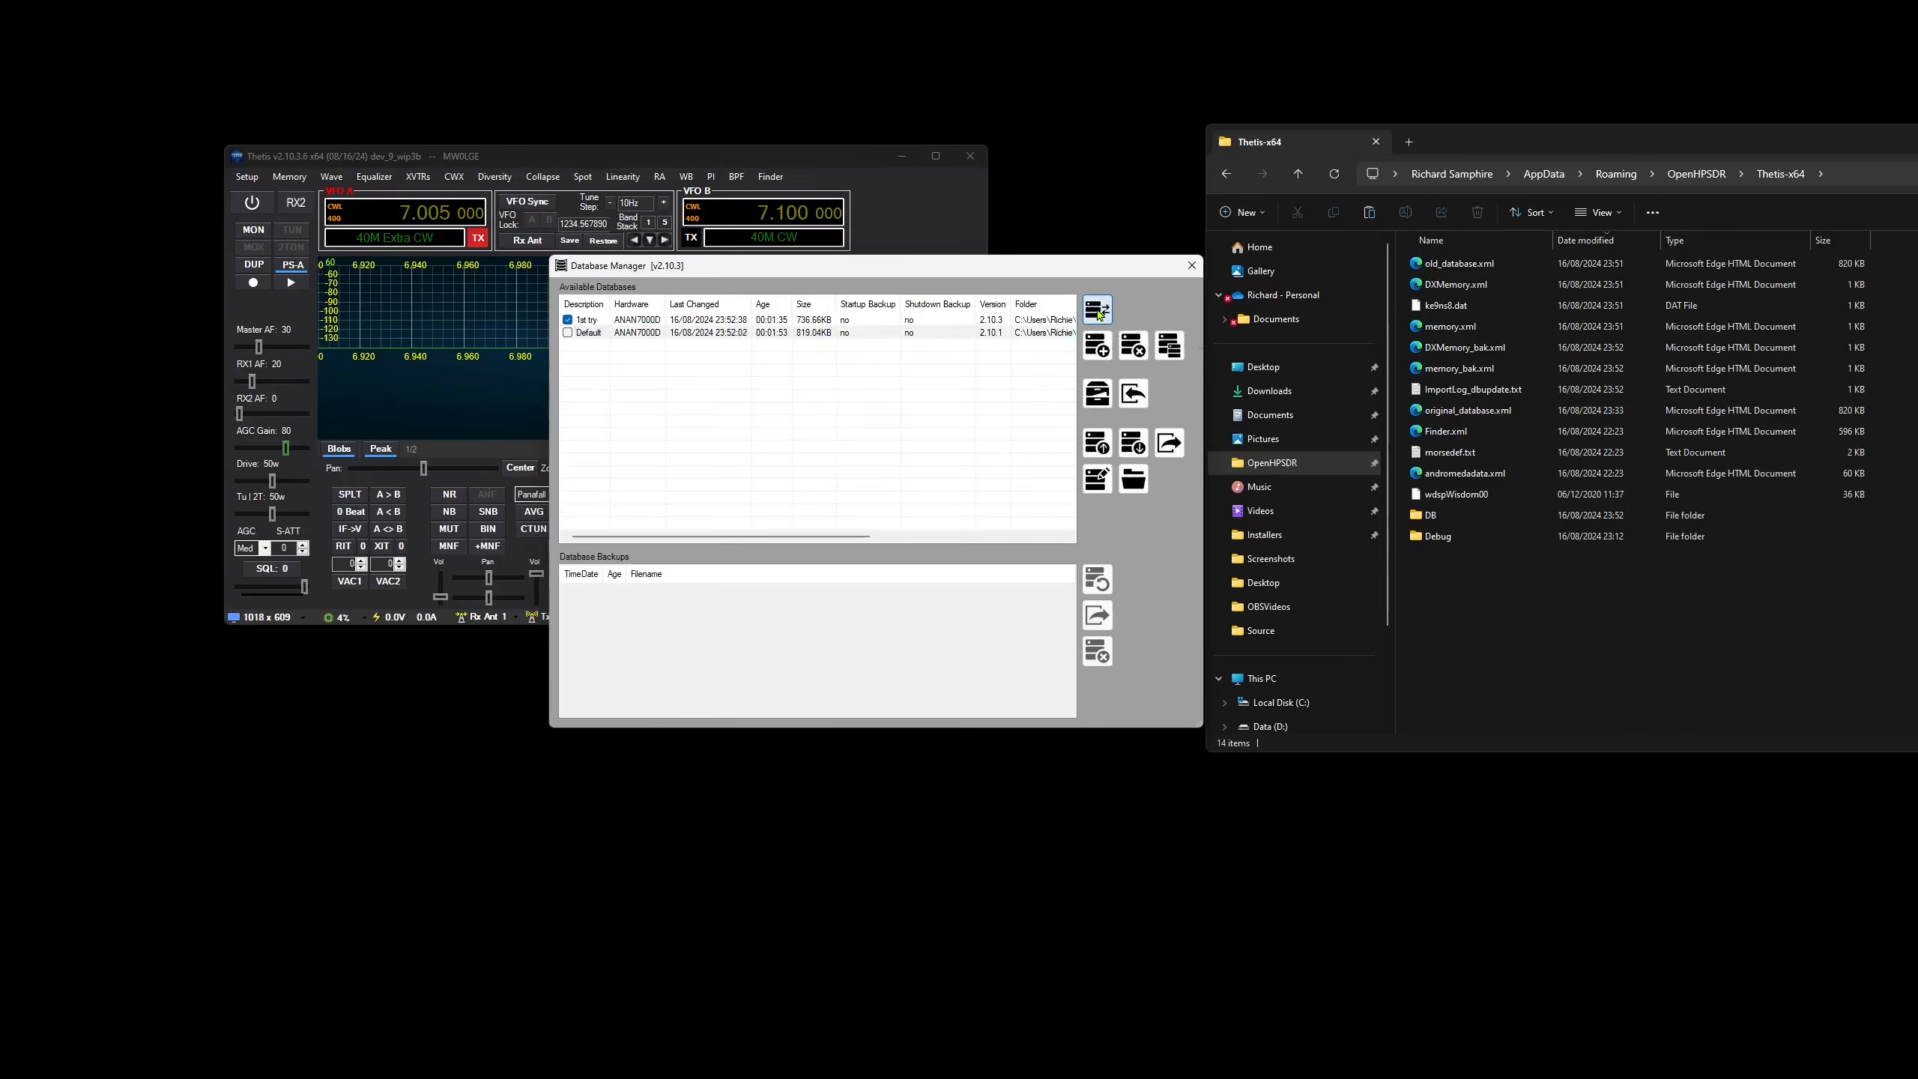
left_click(1018, 642)
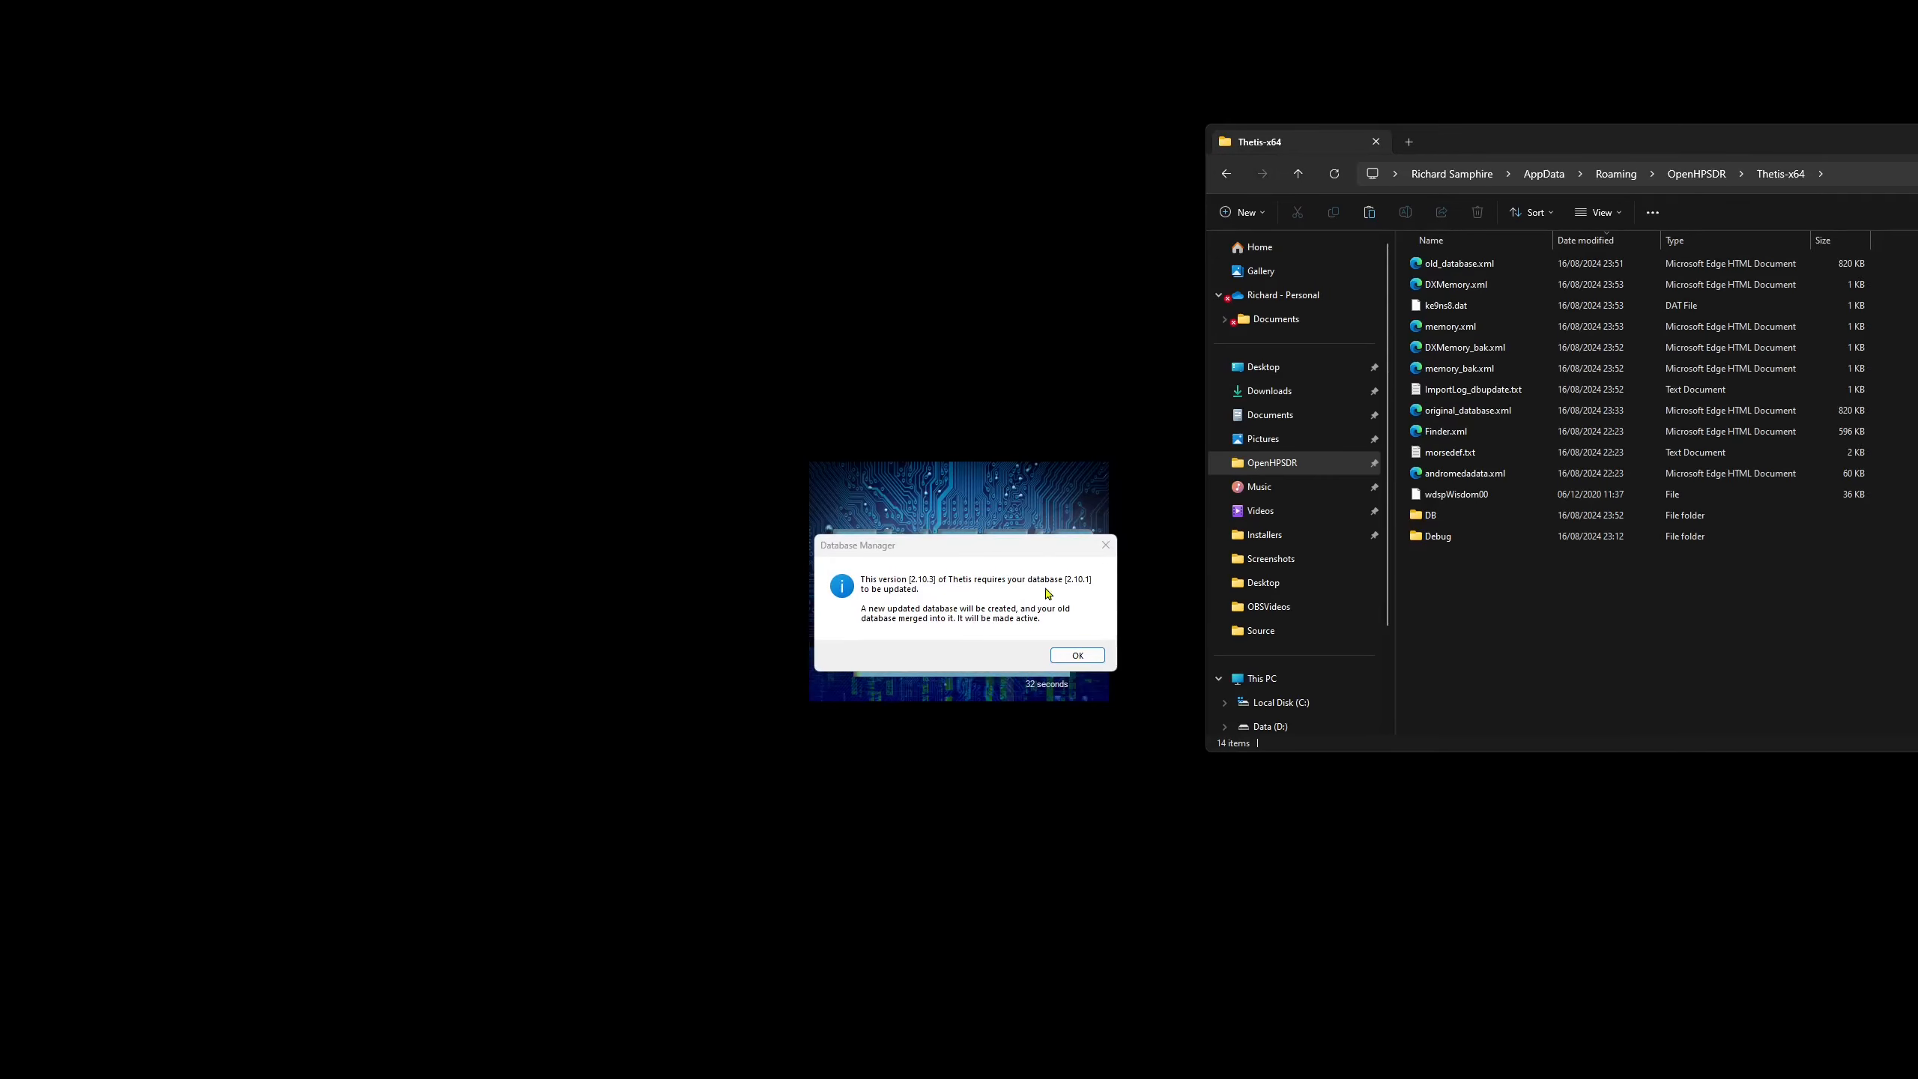
left_click(1079, 656)
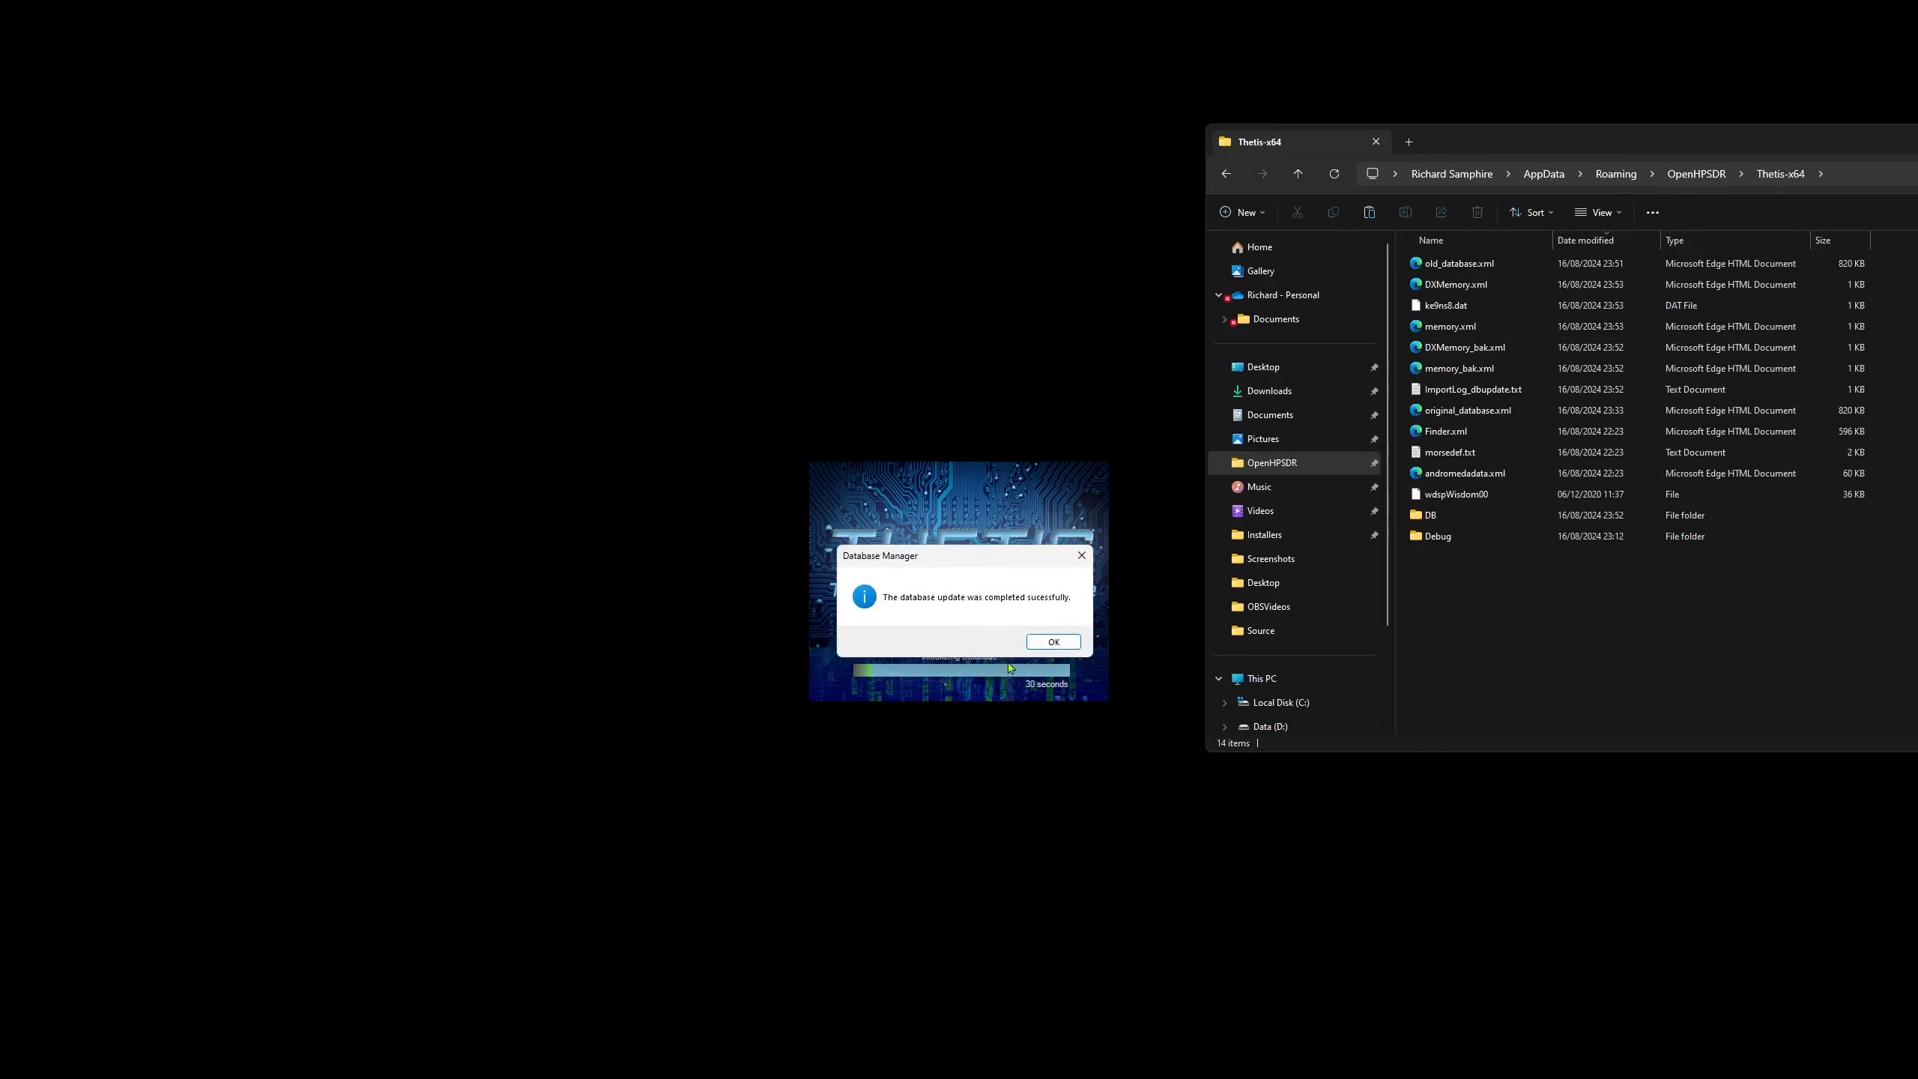
left_click(1054, 641)
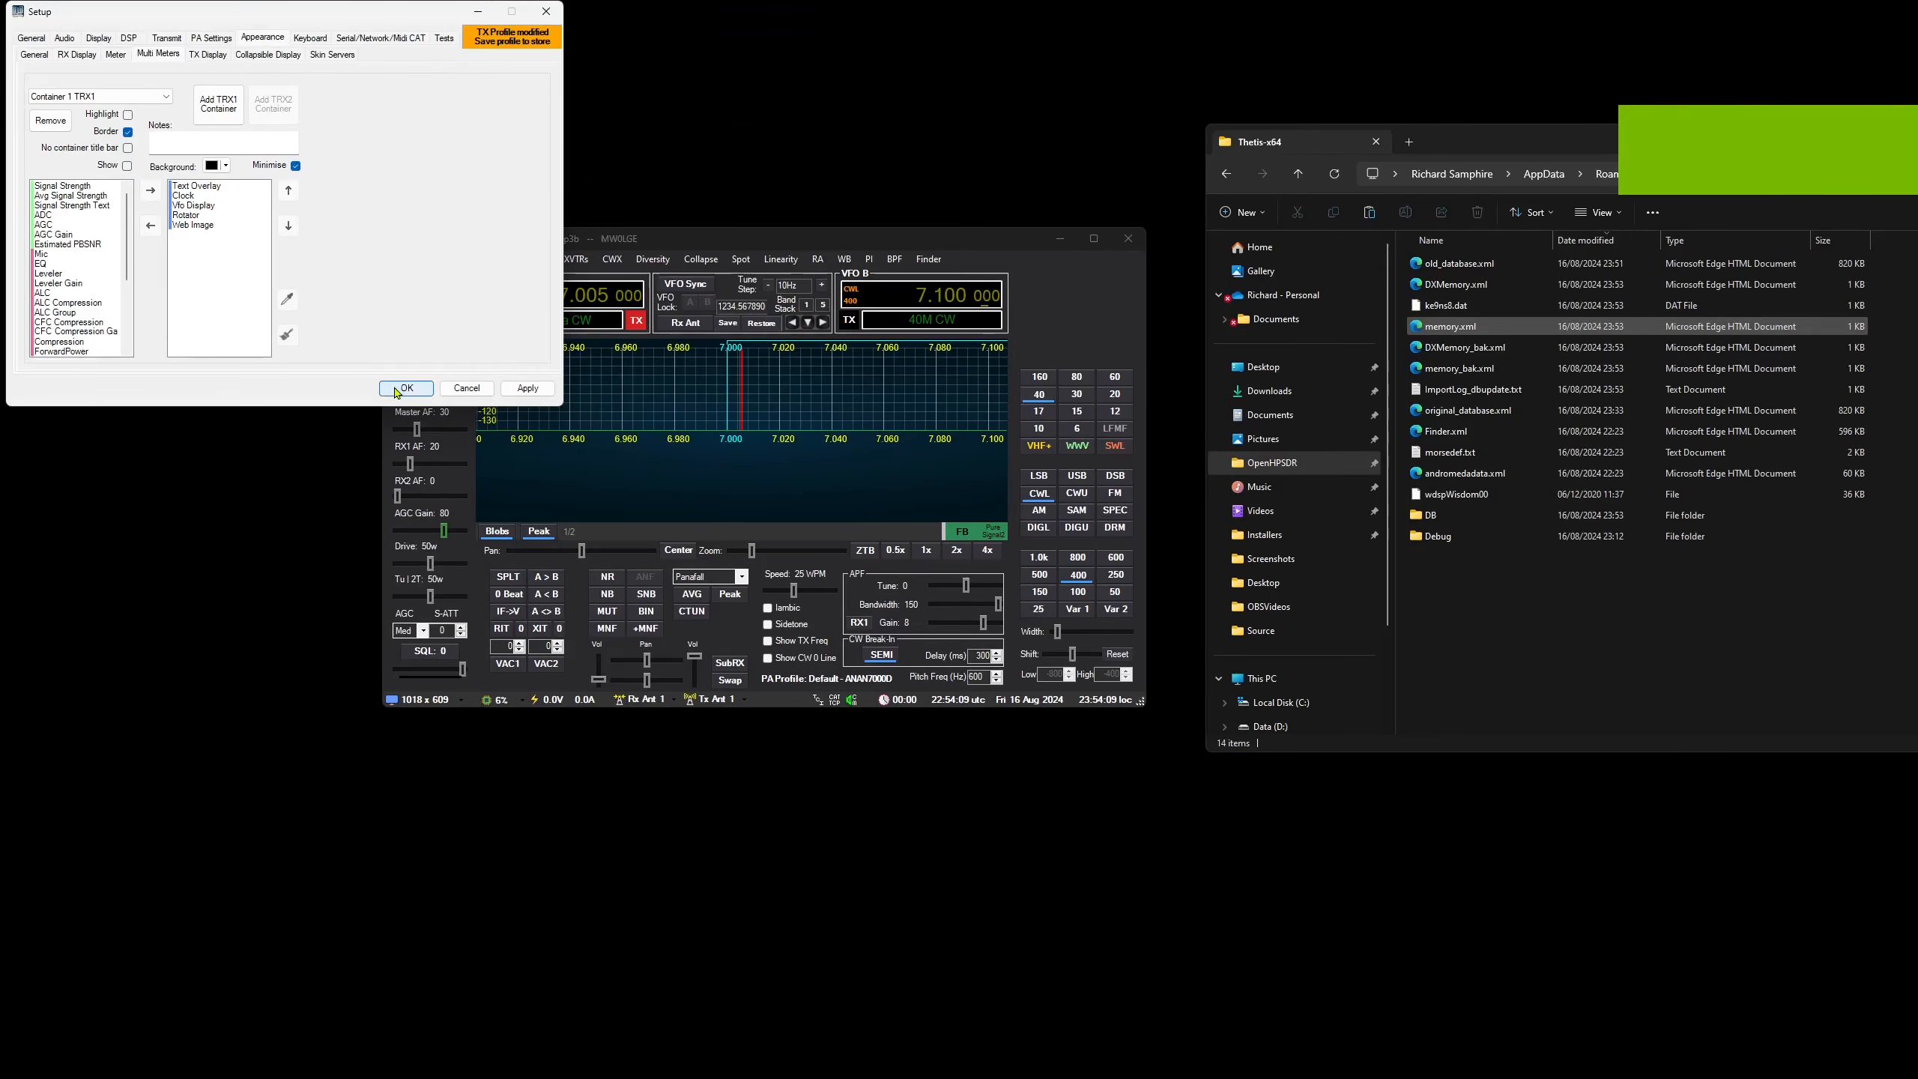
- Accept the multimeter settings in Setup and open the Database Manager
left_click(398, 389)
left_click(406, 259)
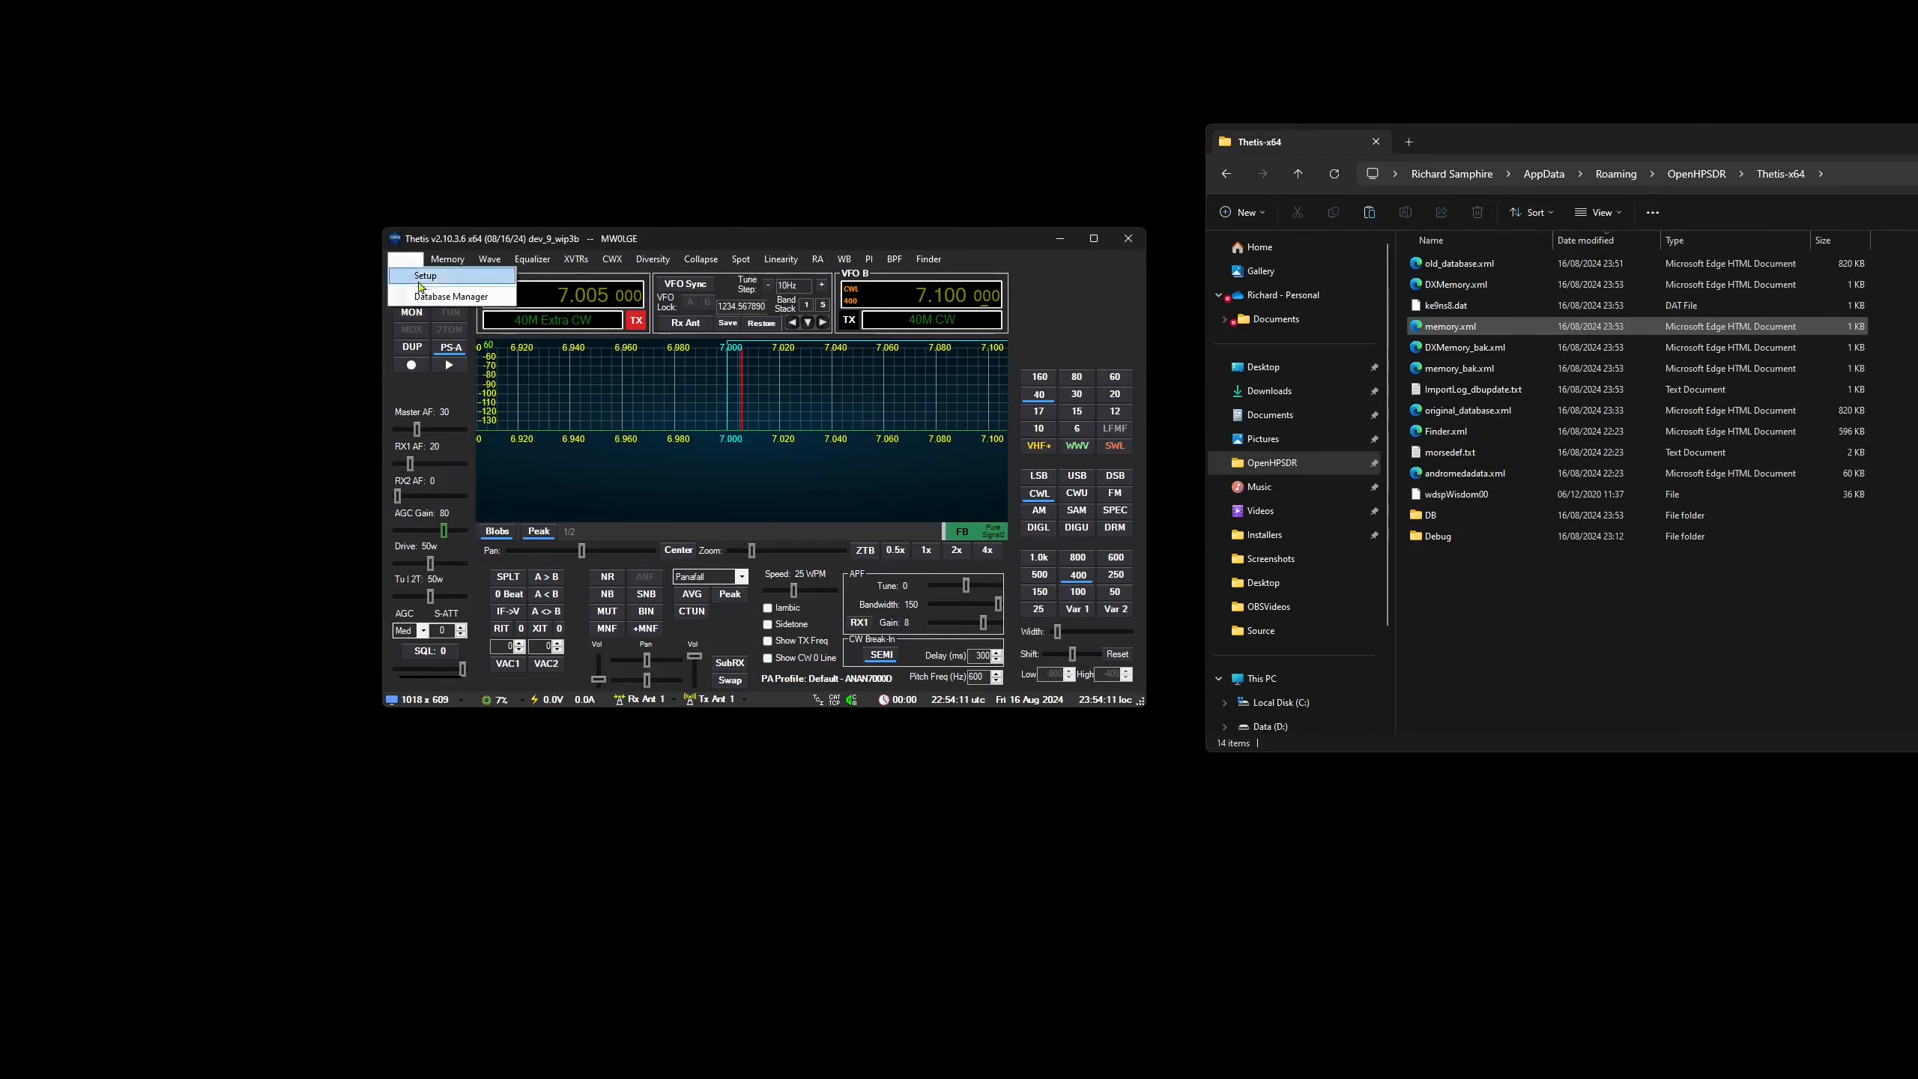
left_click(446, 296)
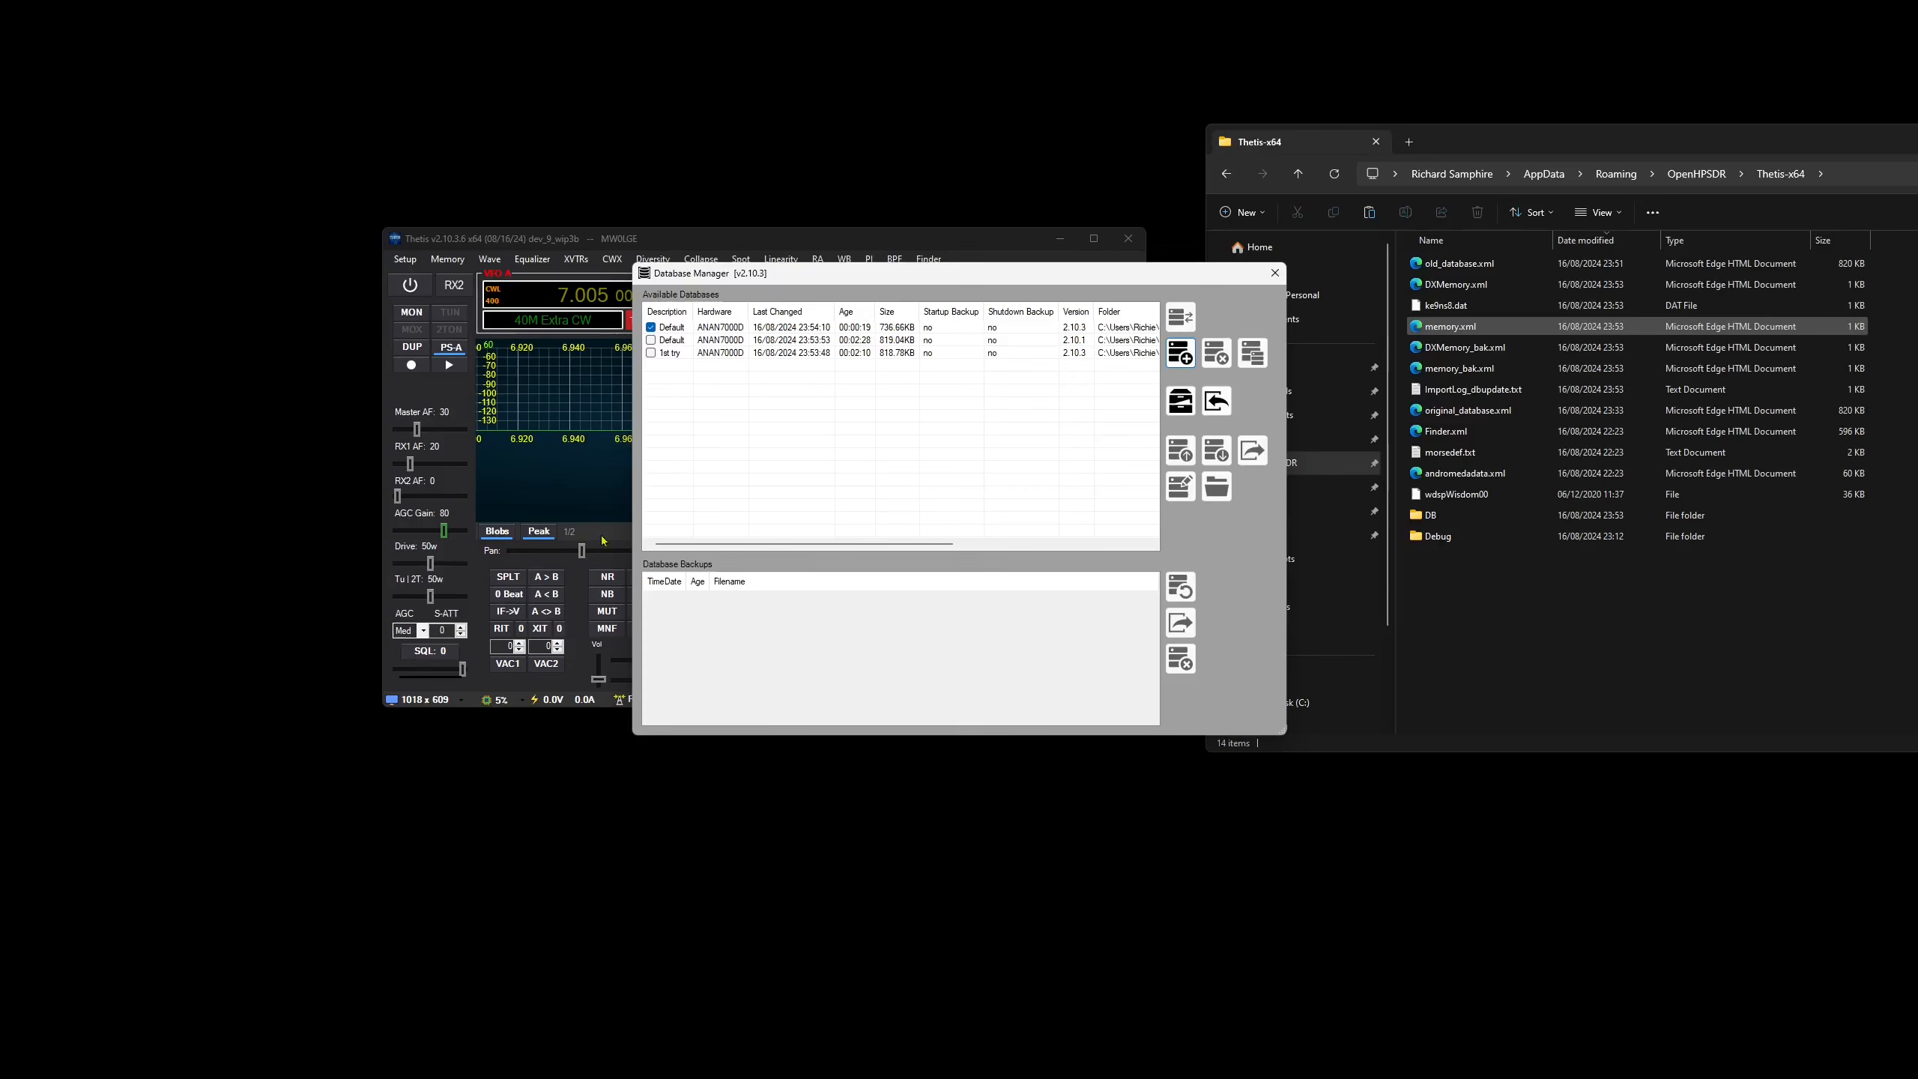
- Remove the inactive version 2.10.1 Default database, entering the description "Default" as confirmation
left_click(748, 341)
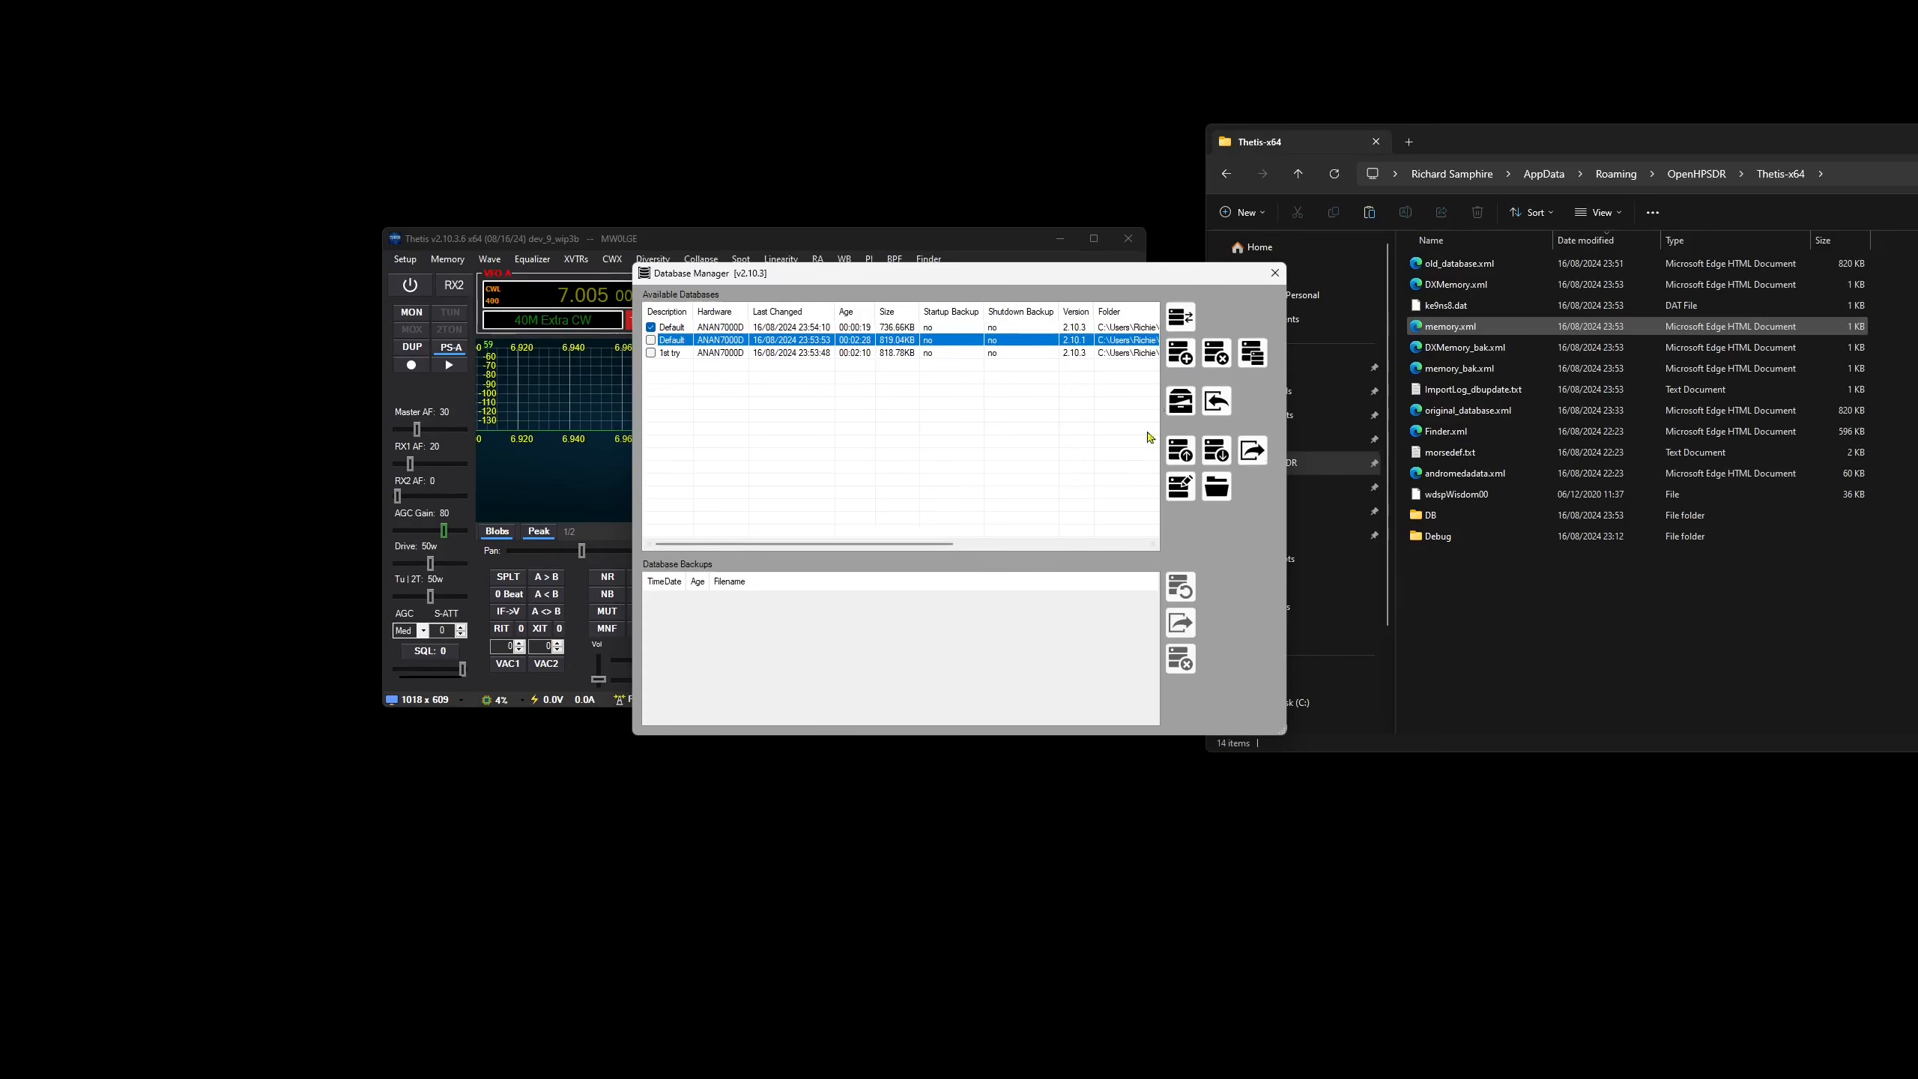
left_click(1218, 353)
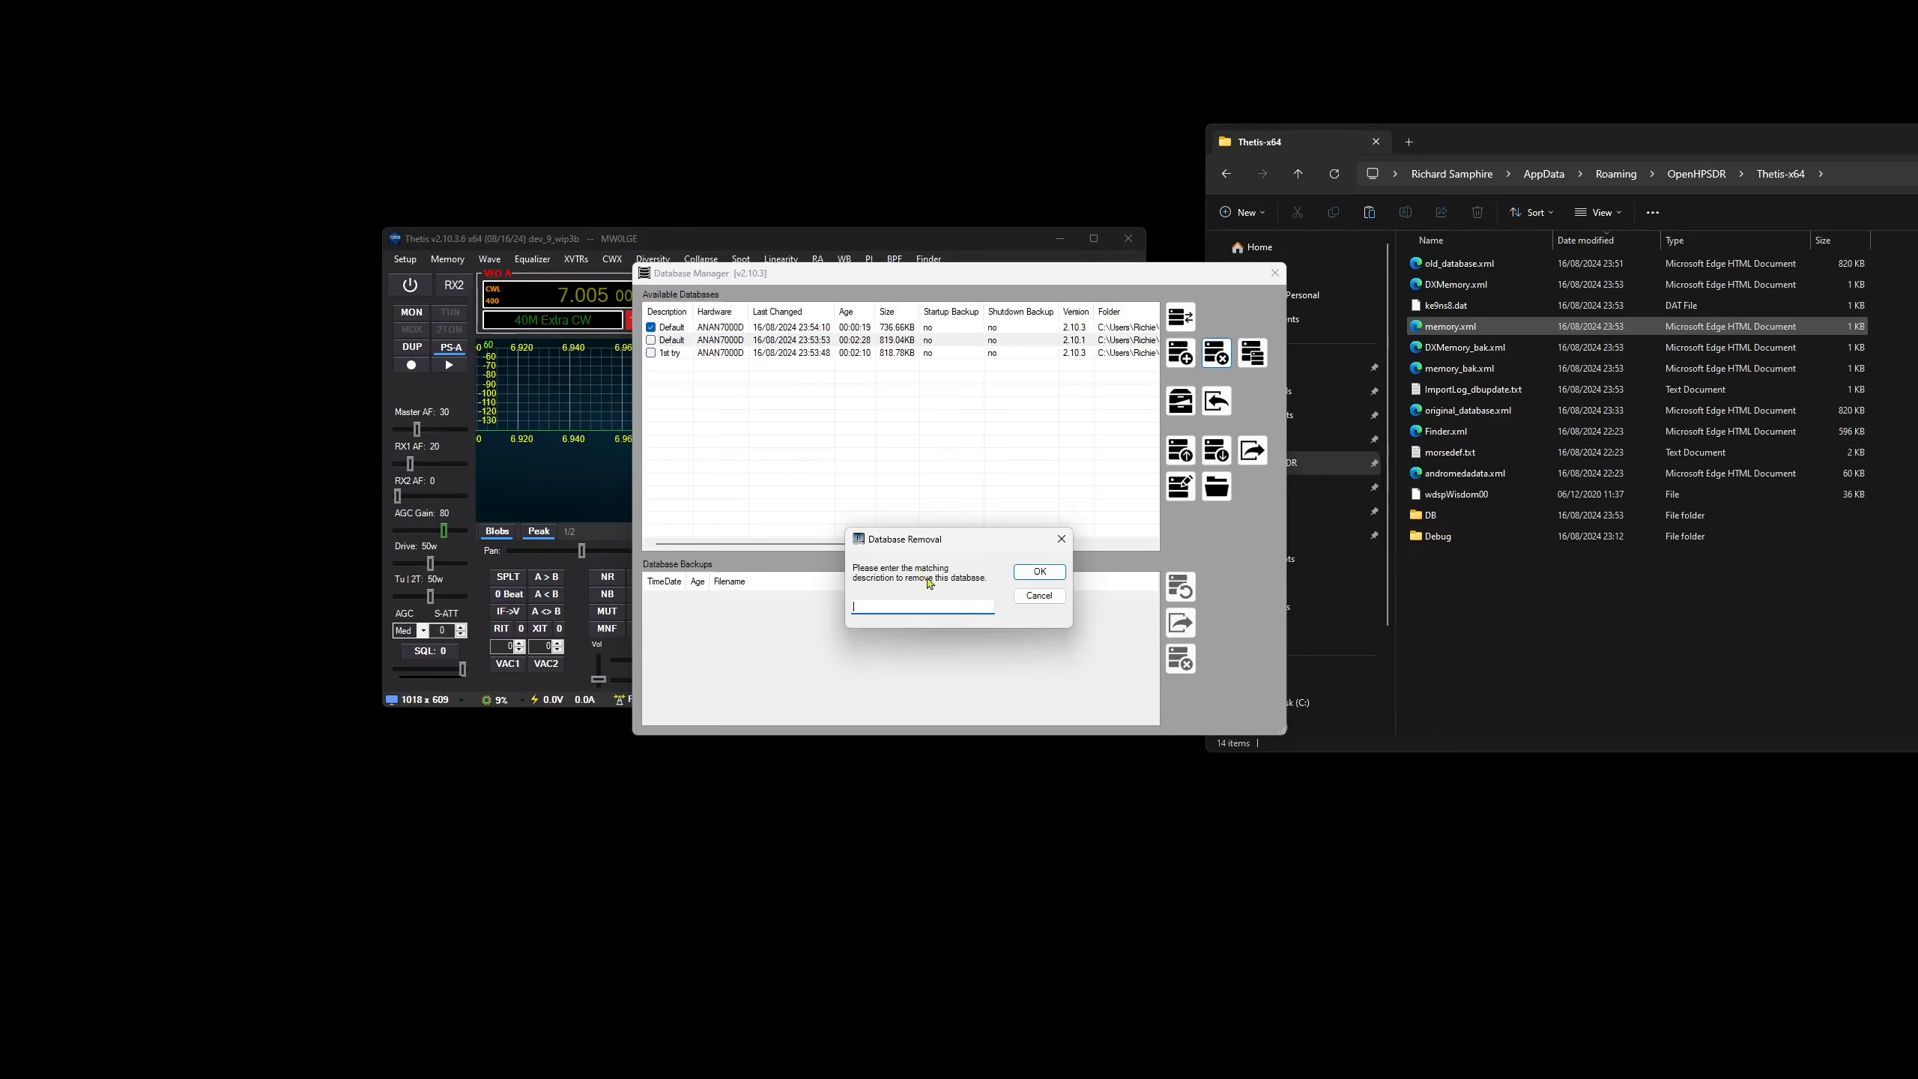
type("Default")
key("Return")
- Remove the inactive 1st try database, confirming with its exact lowercase description "1st try"
left_click(737, 341)
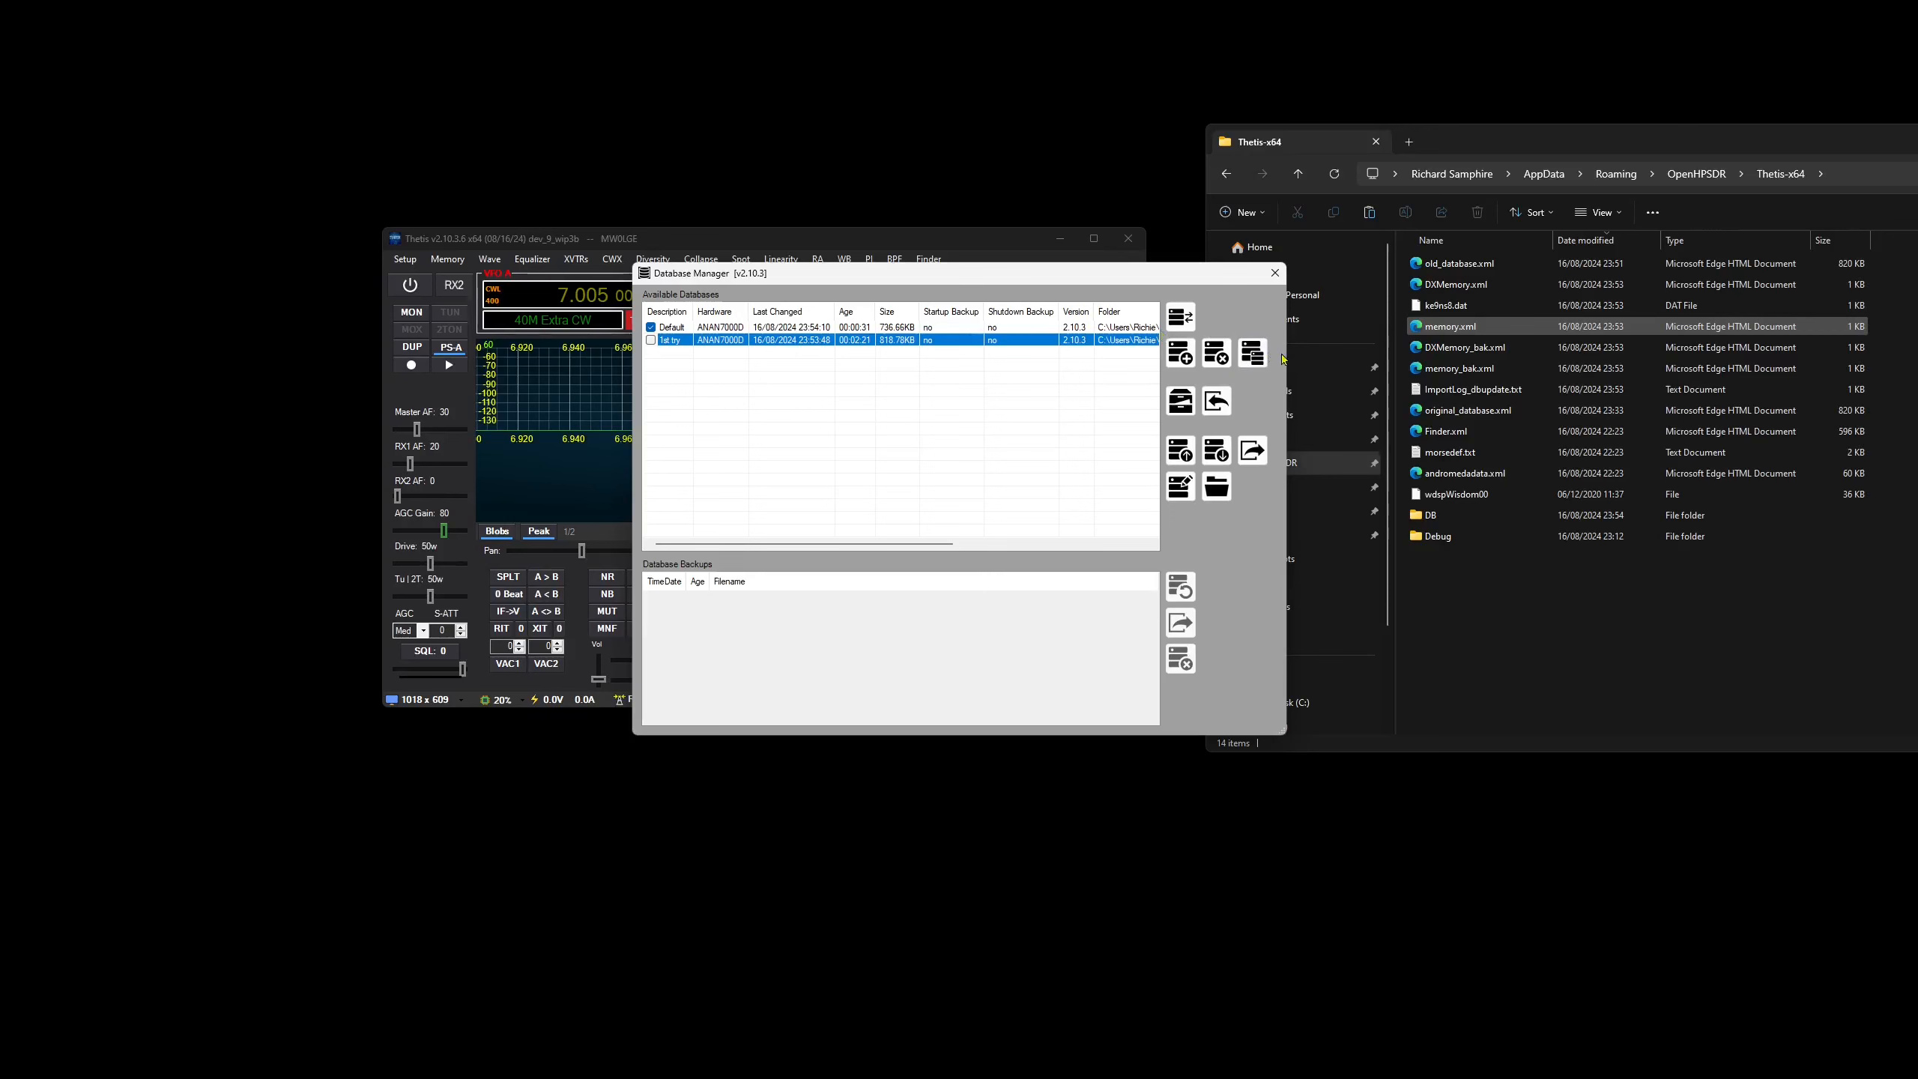
left_click(1217, 353)
type("1st T")
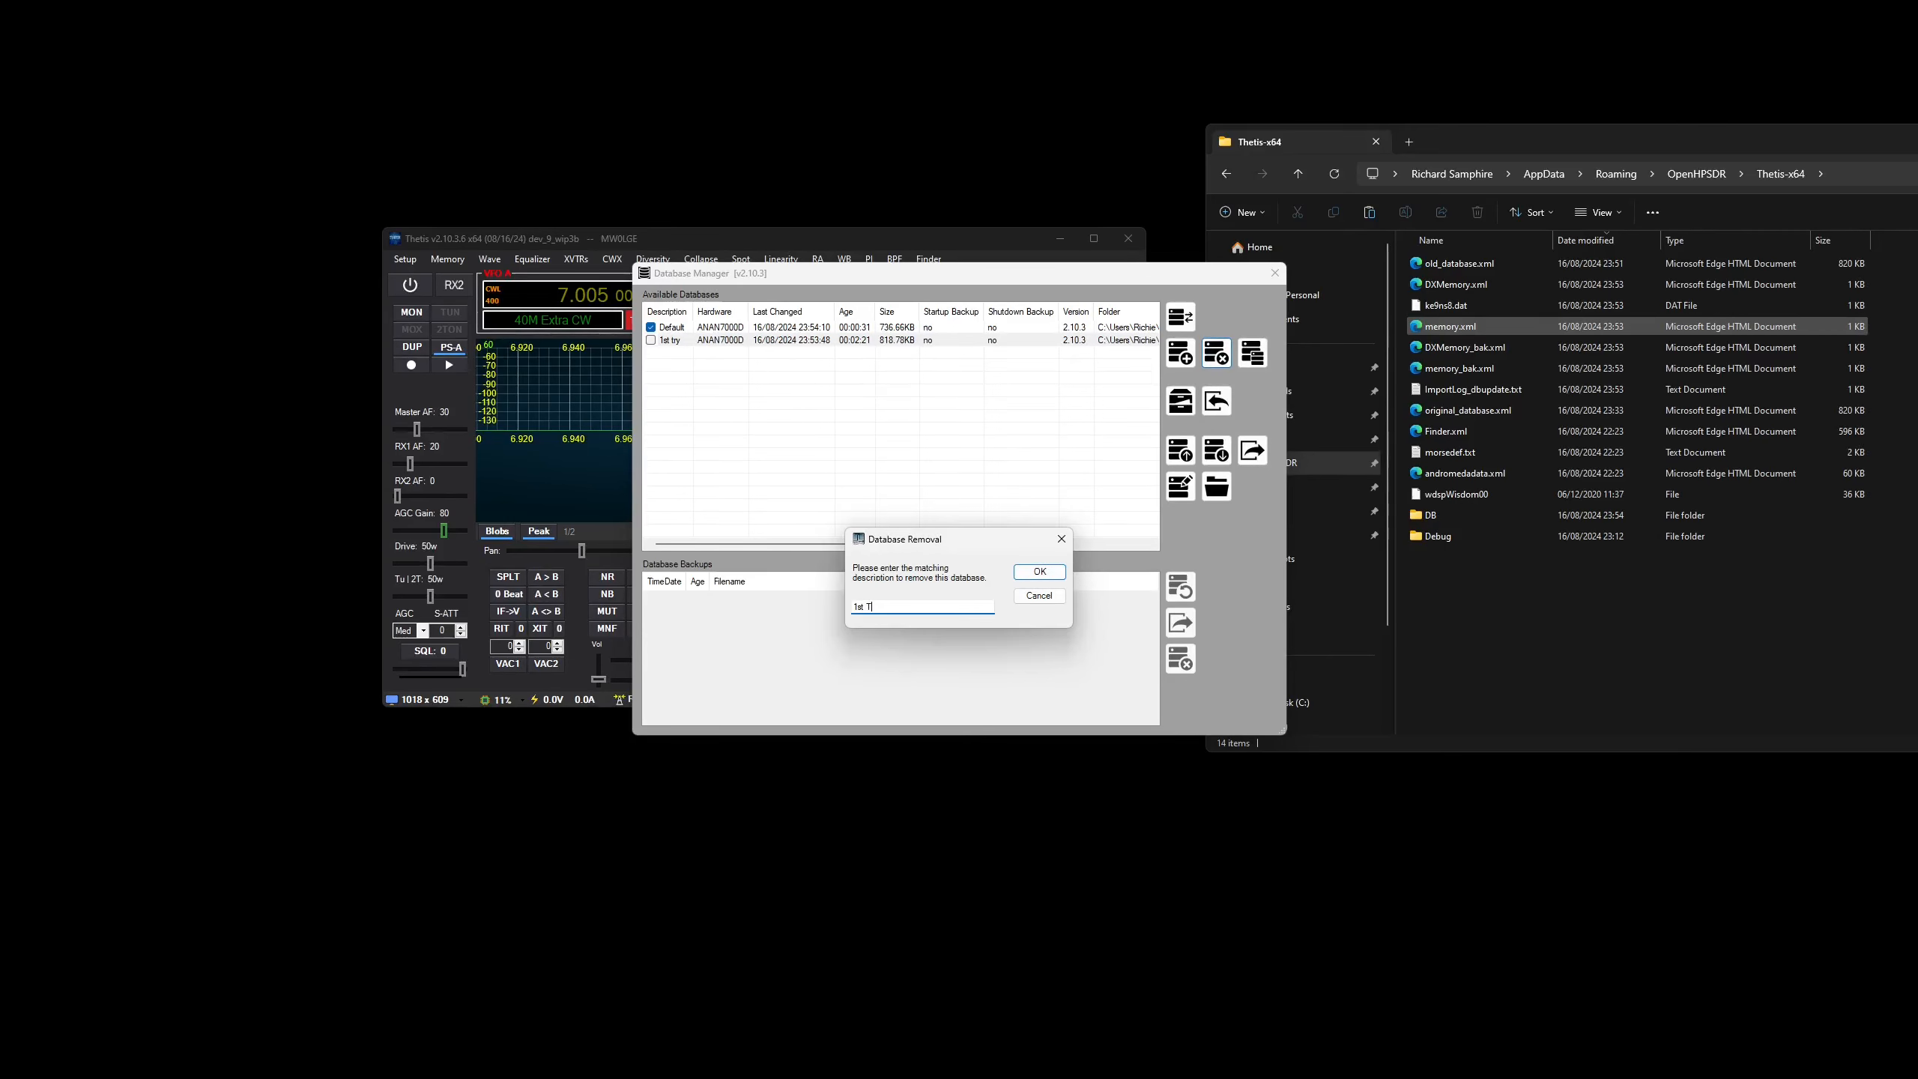
type("ry")
key("Return")
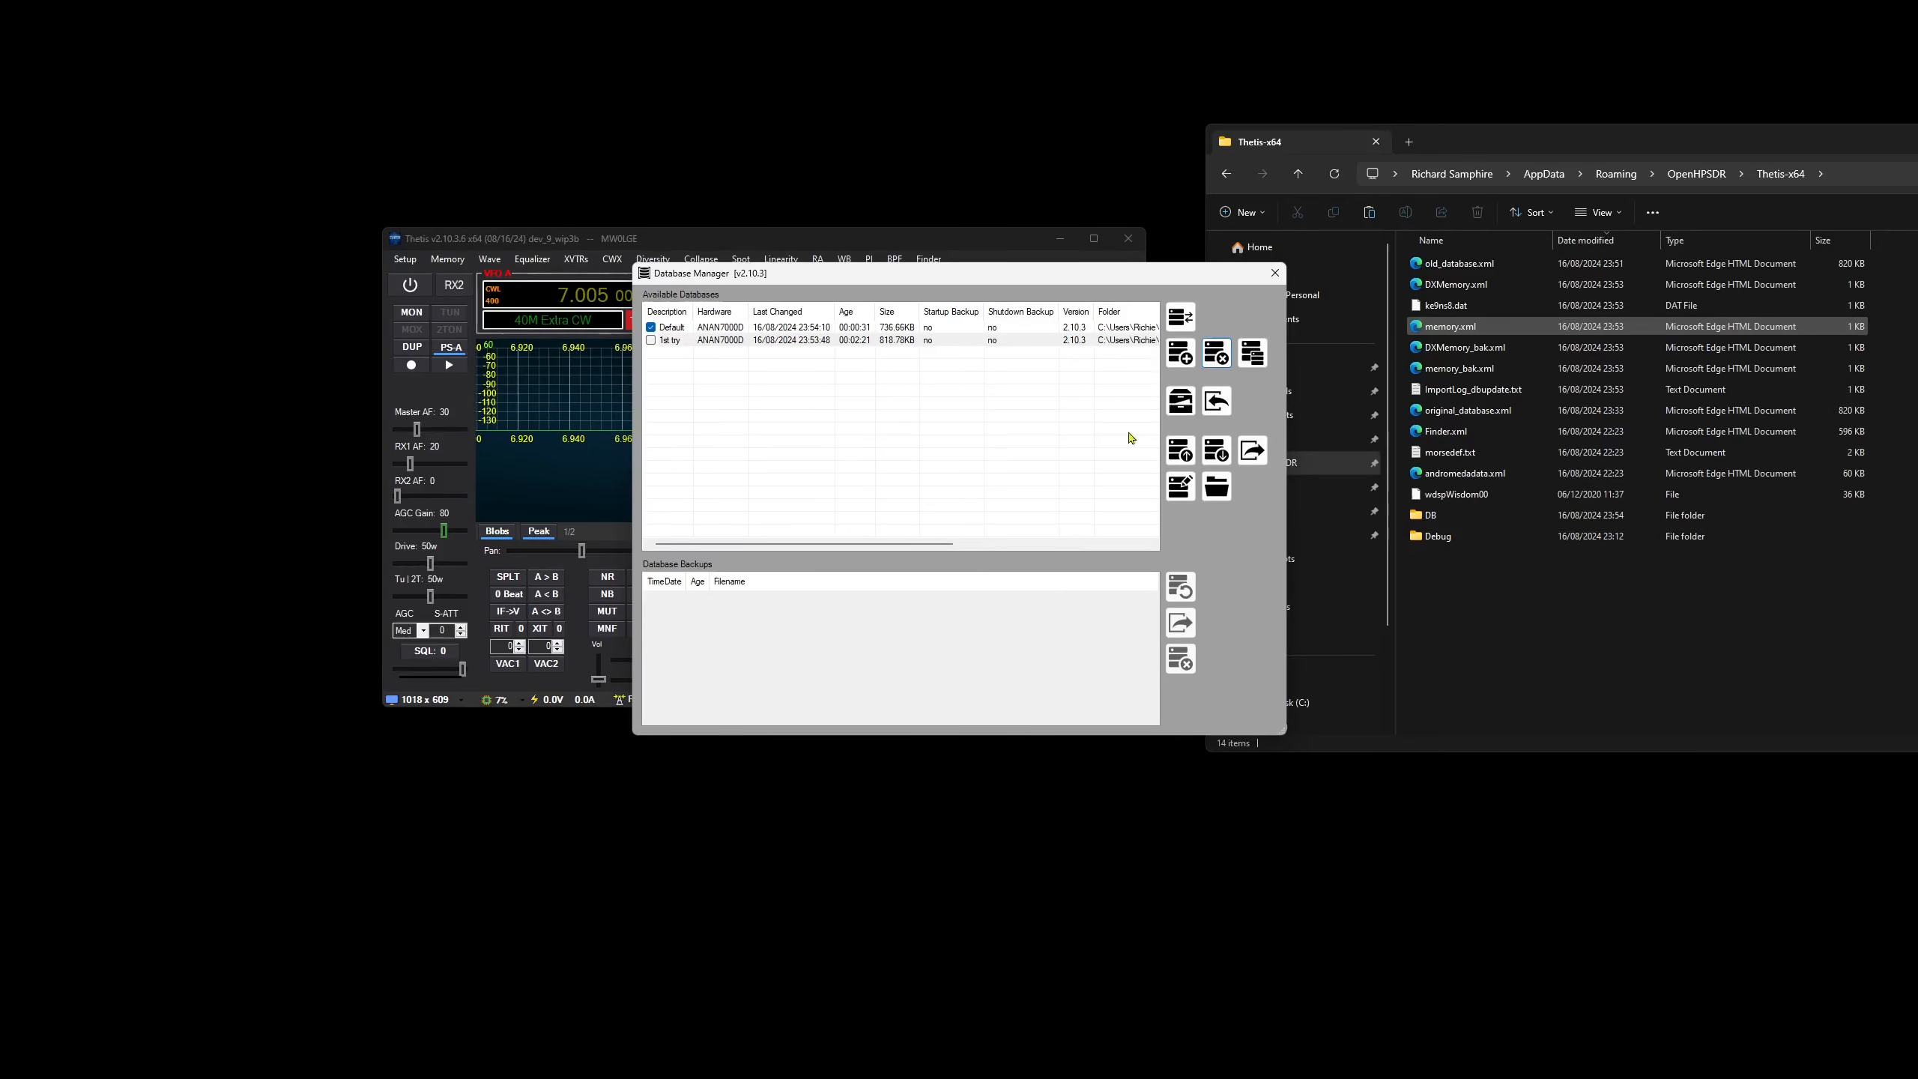
left_click(1219, 359)
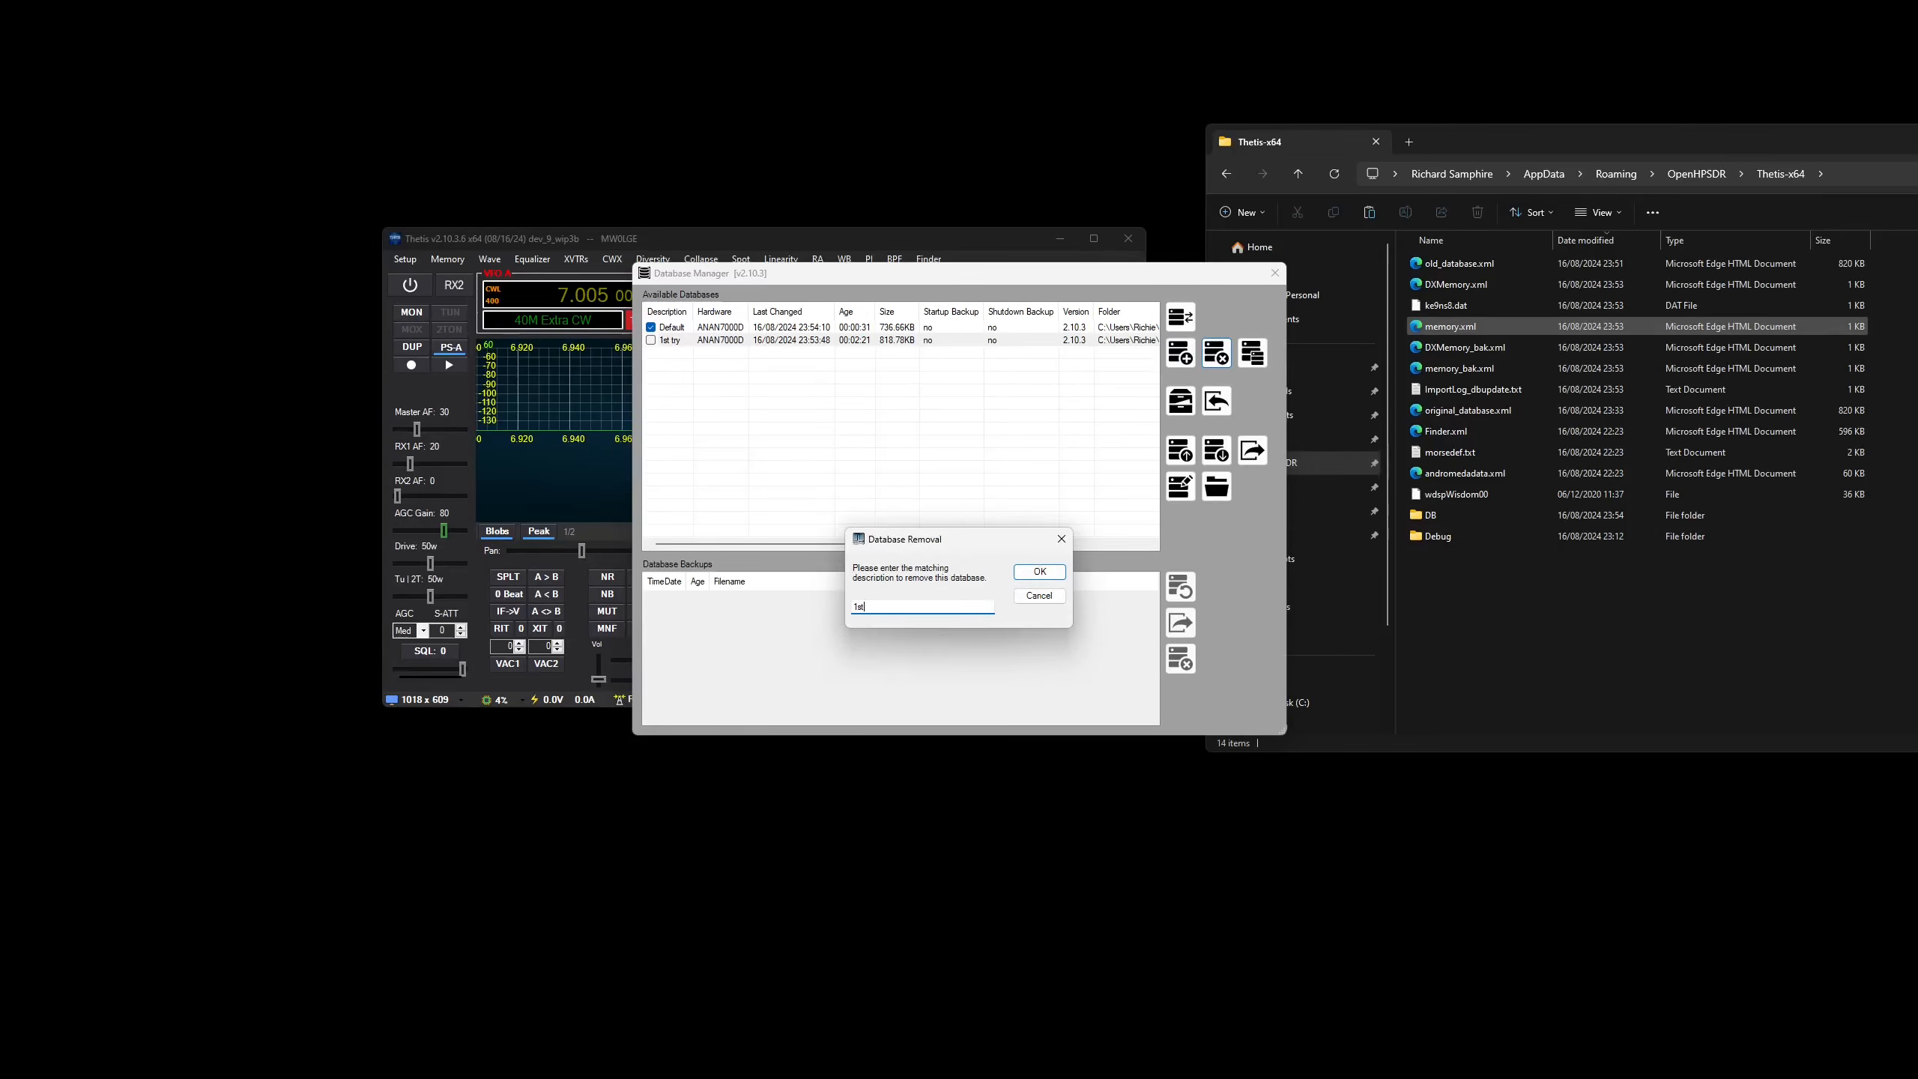
type("1st try")
key("Return")
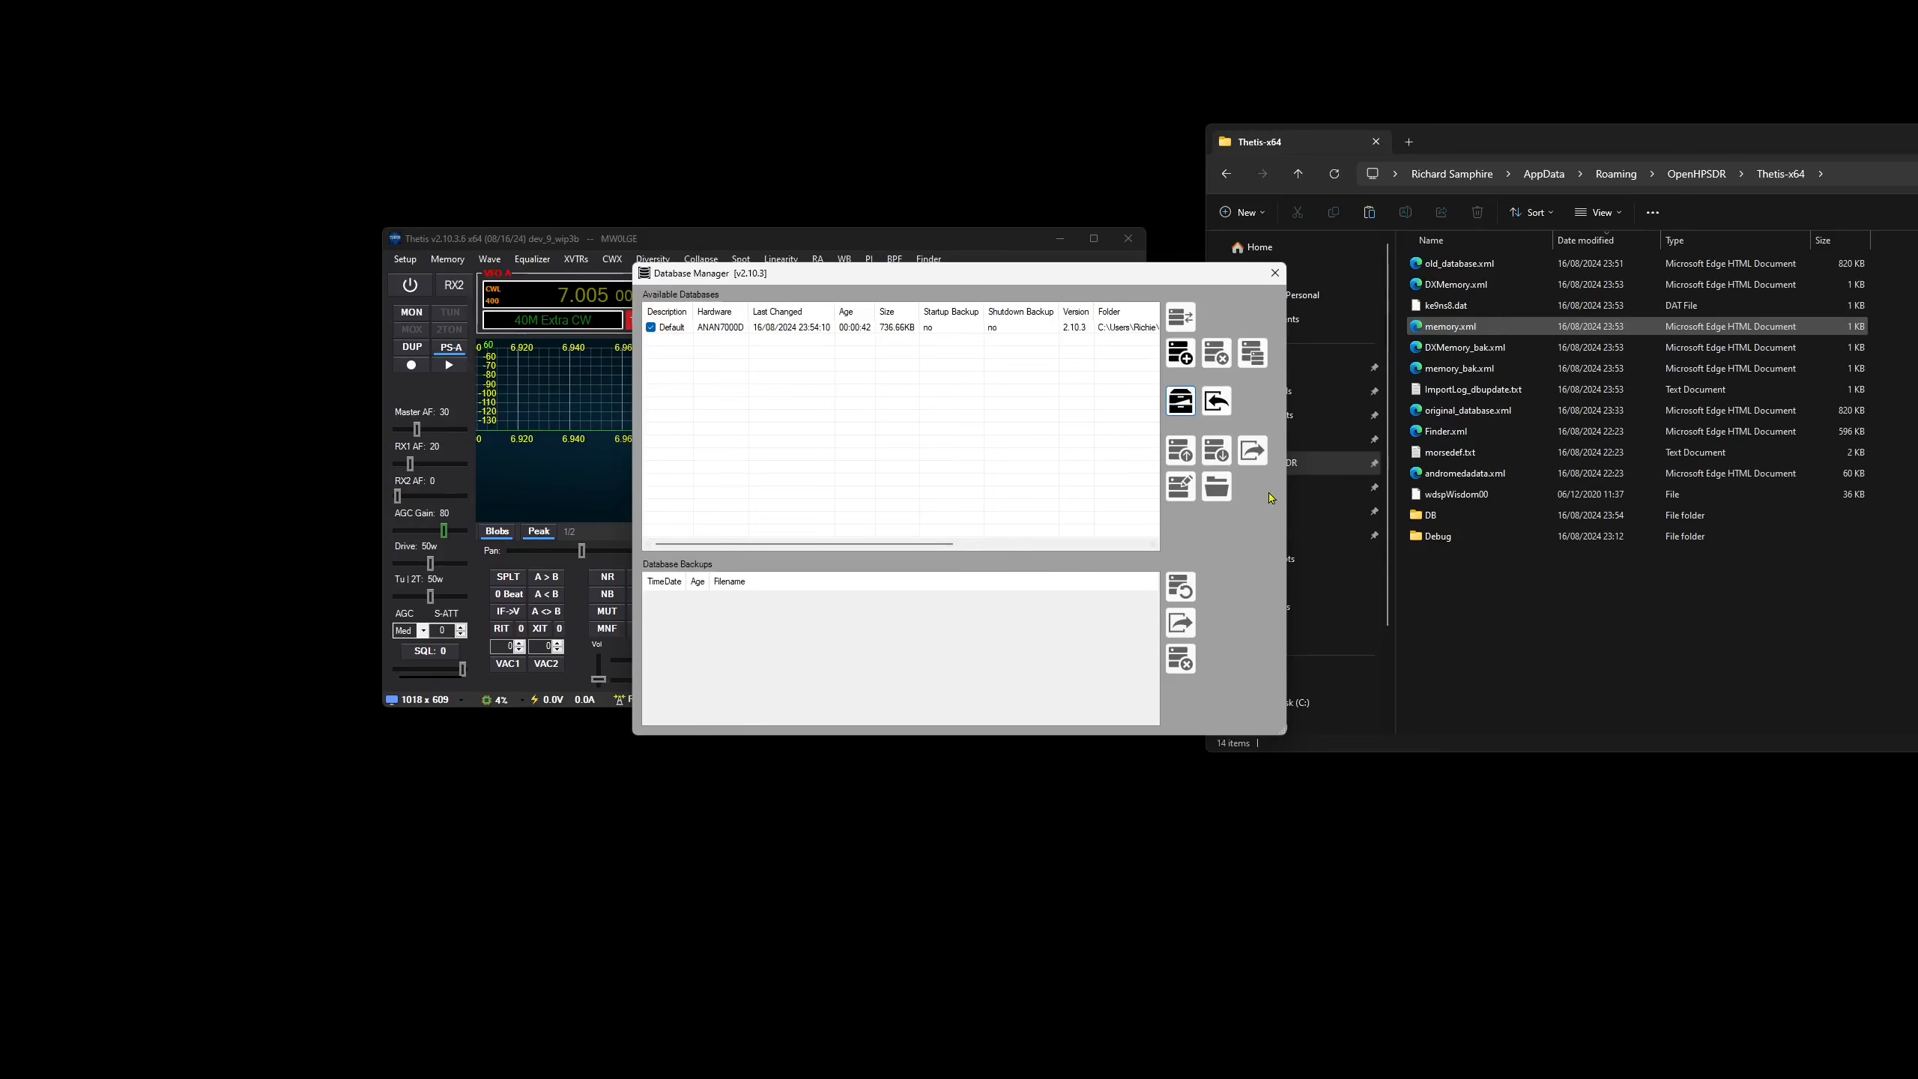
- Widen the Database Manager to inspect the Default database's folder path, reposition the window, and close it
left_click_drag(1286, 496, 1469, 501)
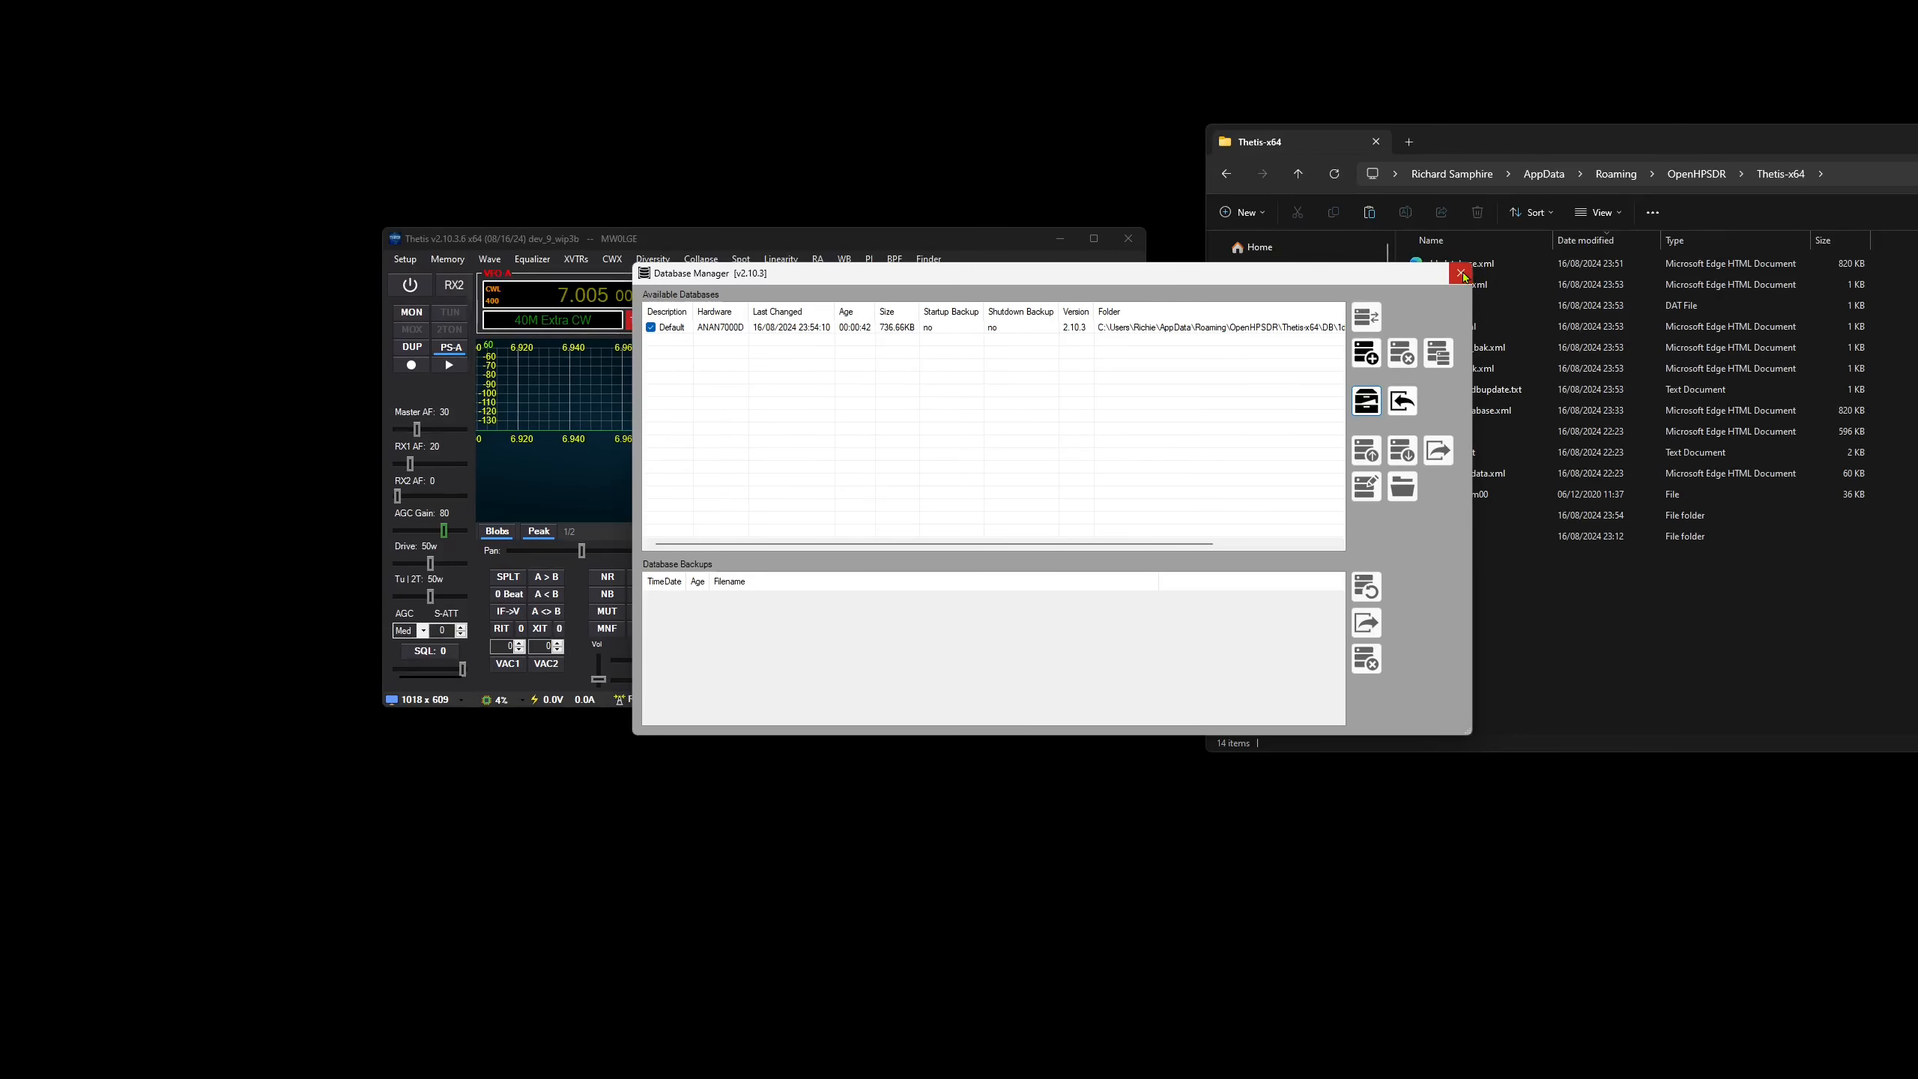
left_click_drag(1193, 279, 1051, 334)
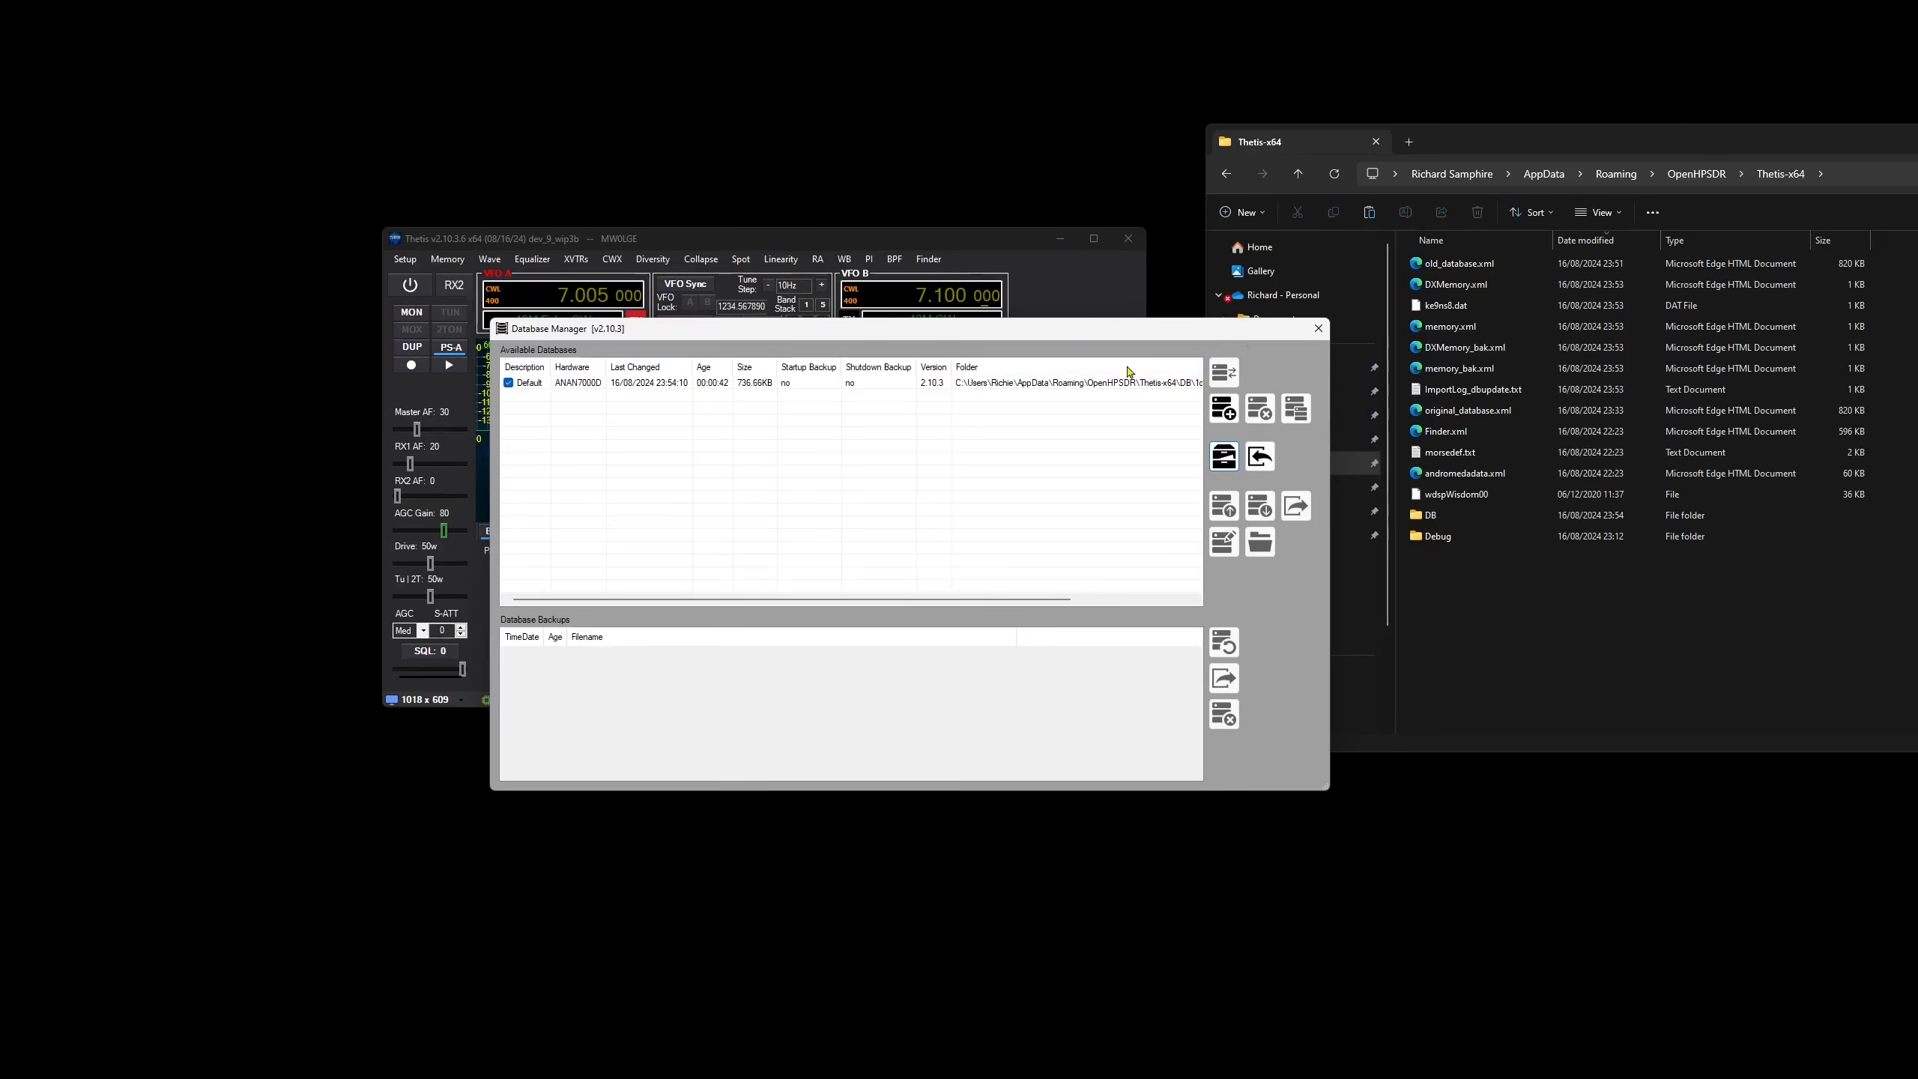
left_click(1318, 329)
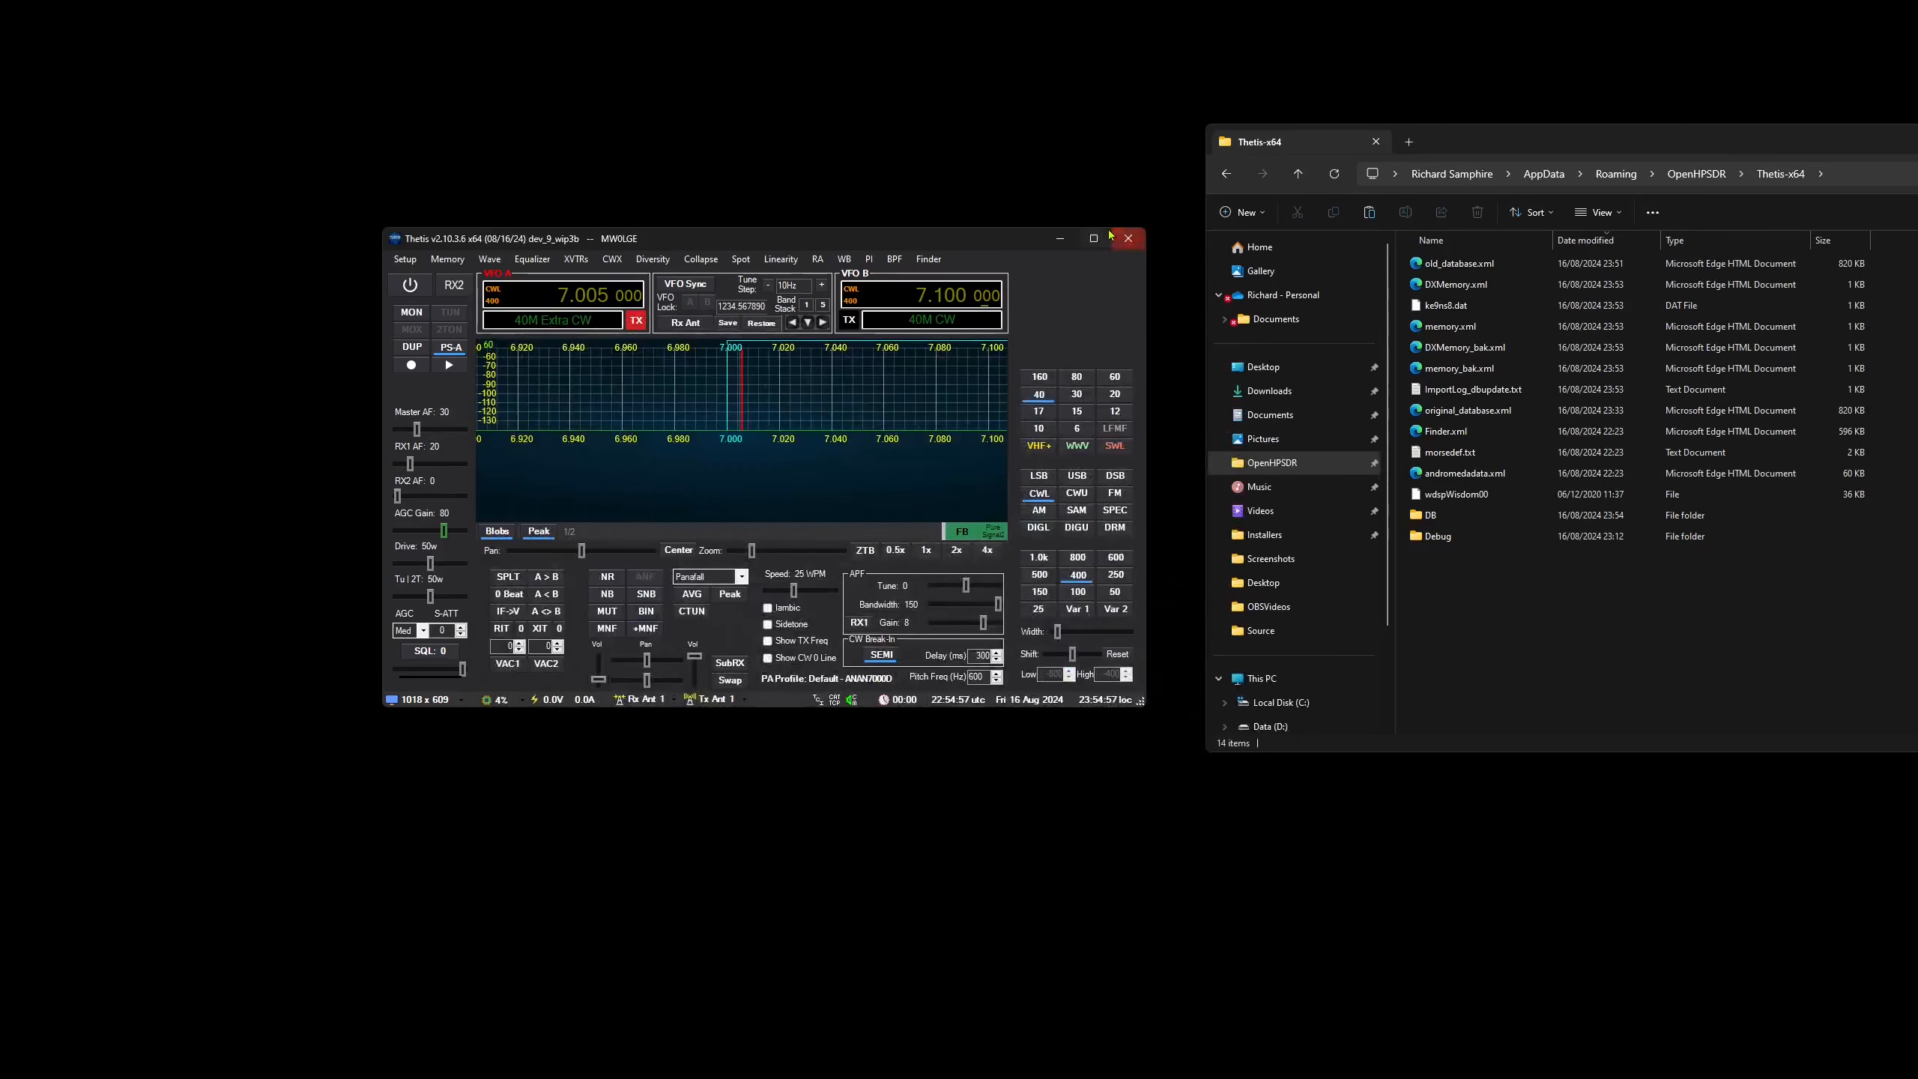
- Close Thetis, relaunch Thetis-x64 with the database reset triggered, and agree to use a fresh new database
left_click(1128, 242)
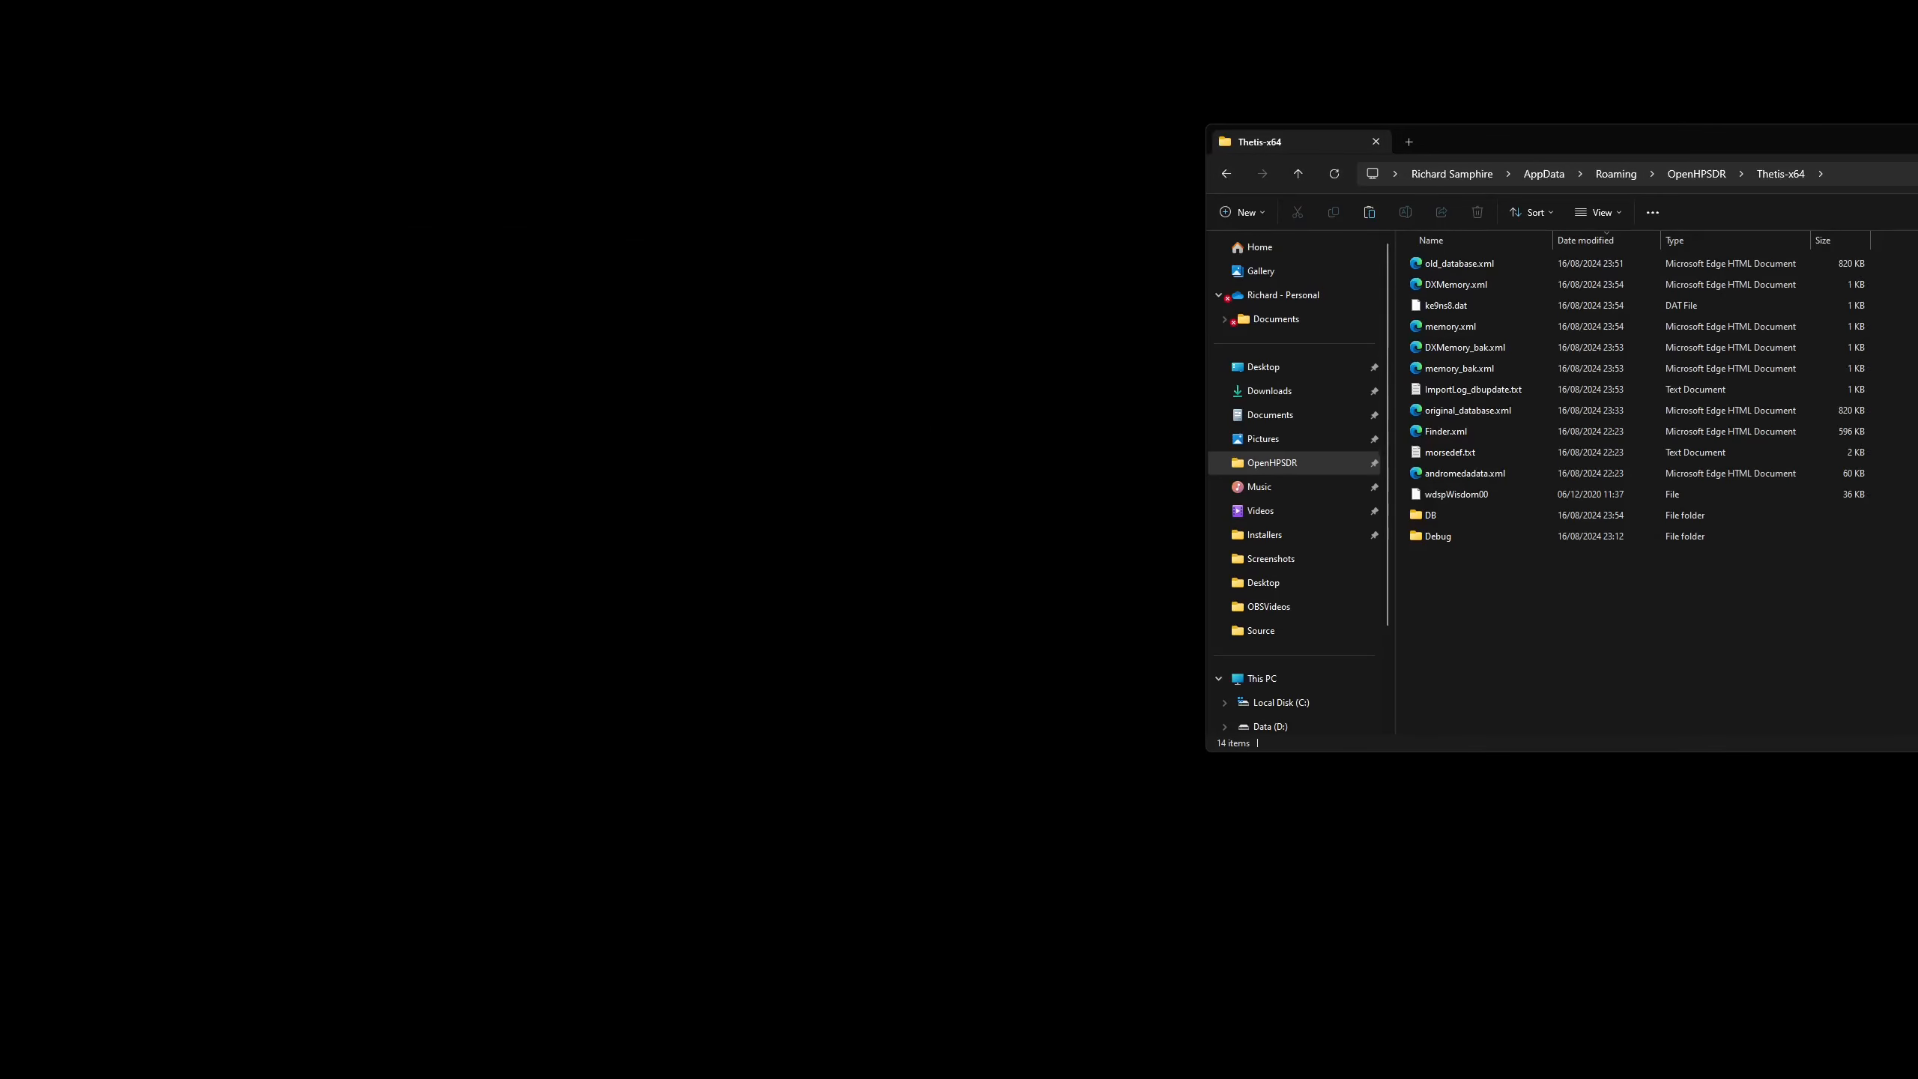
key("super")
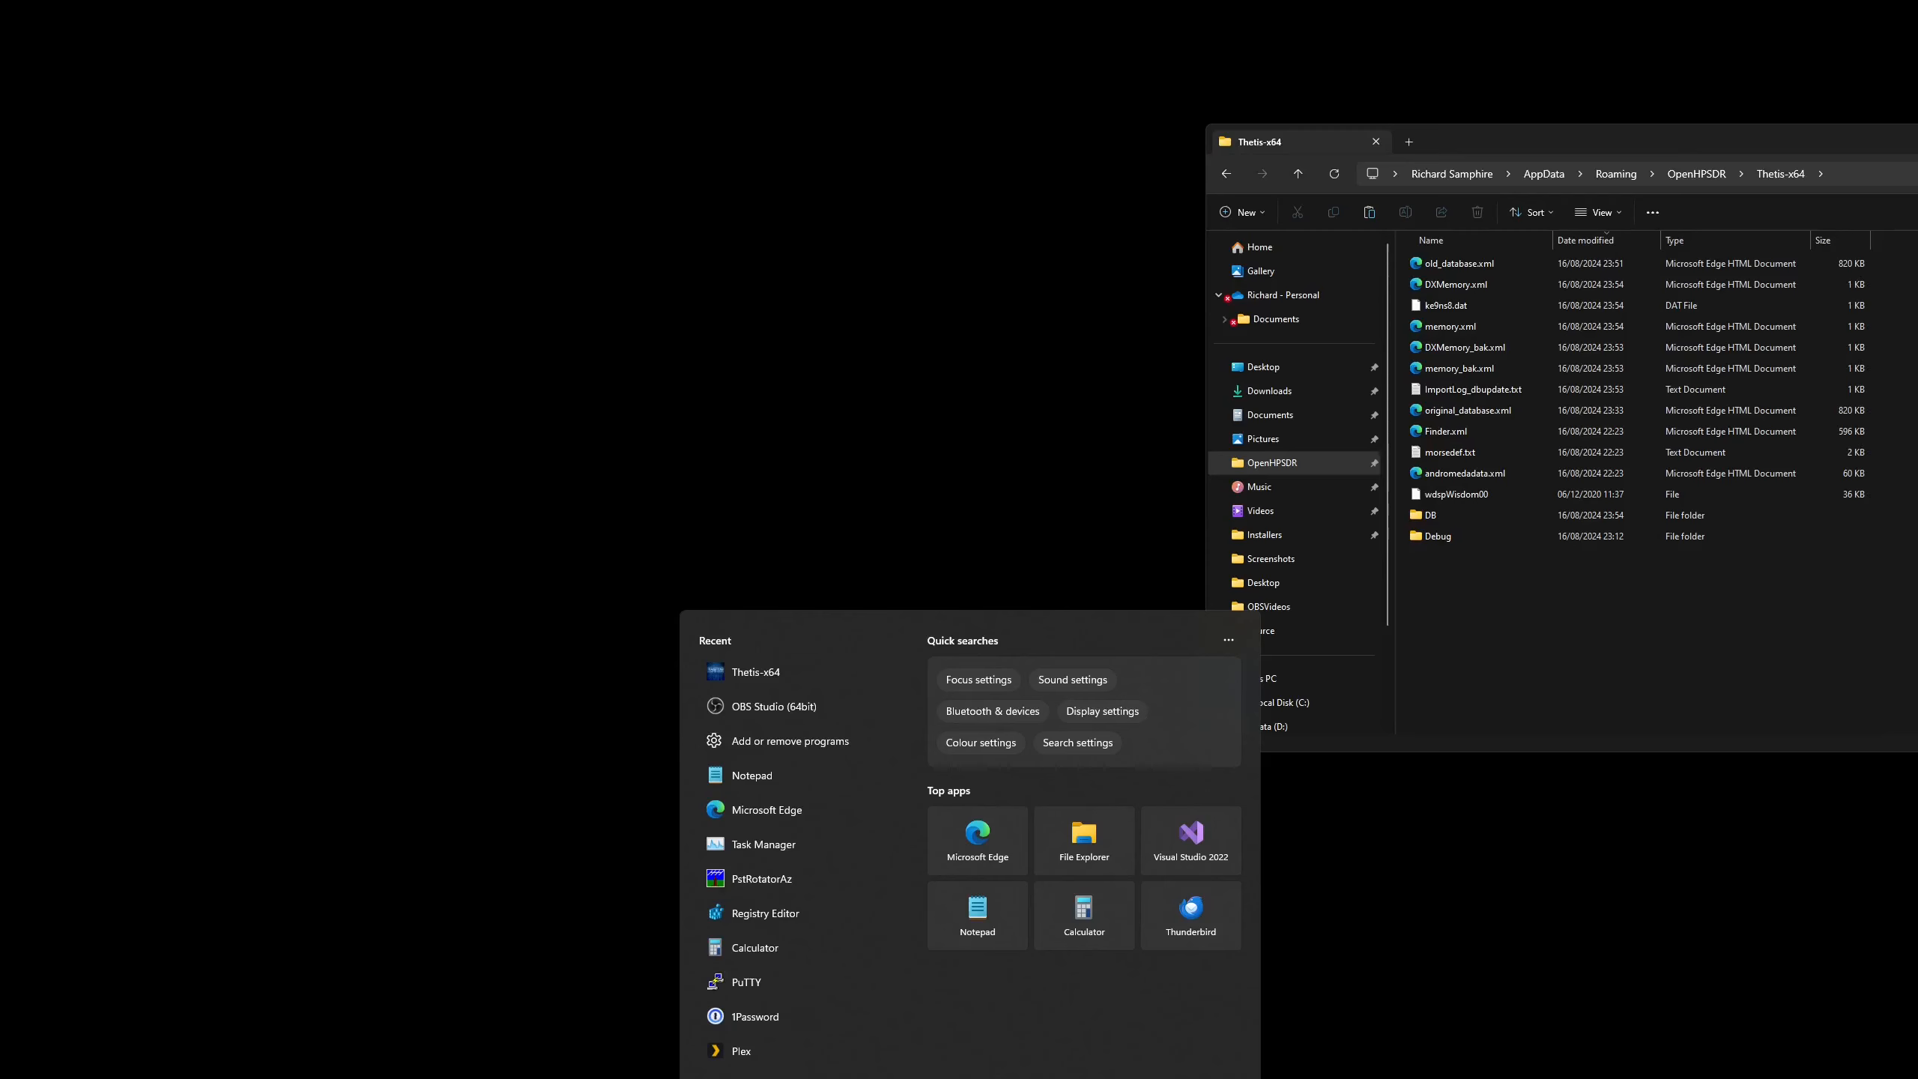
type("th")
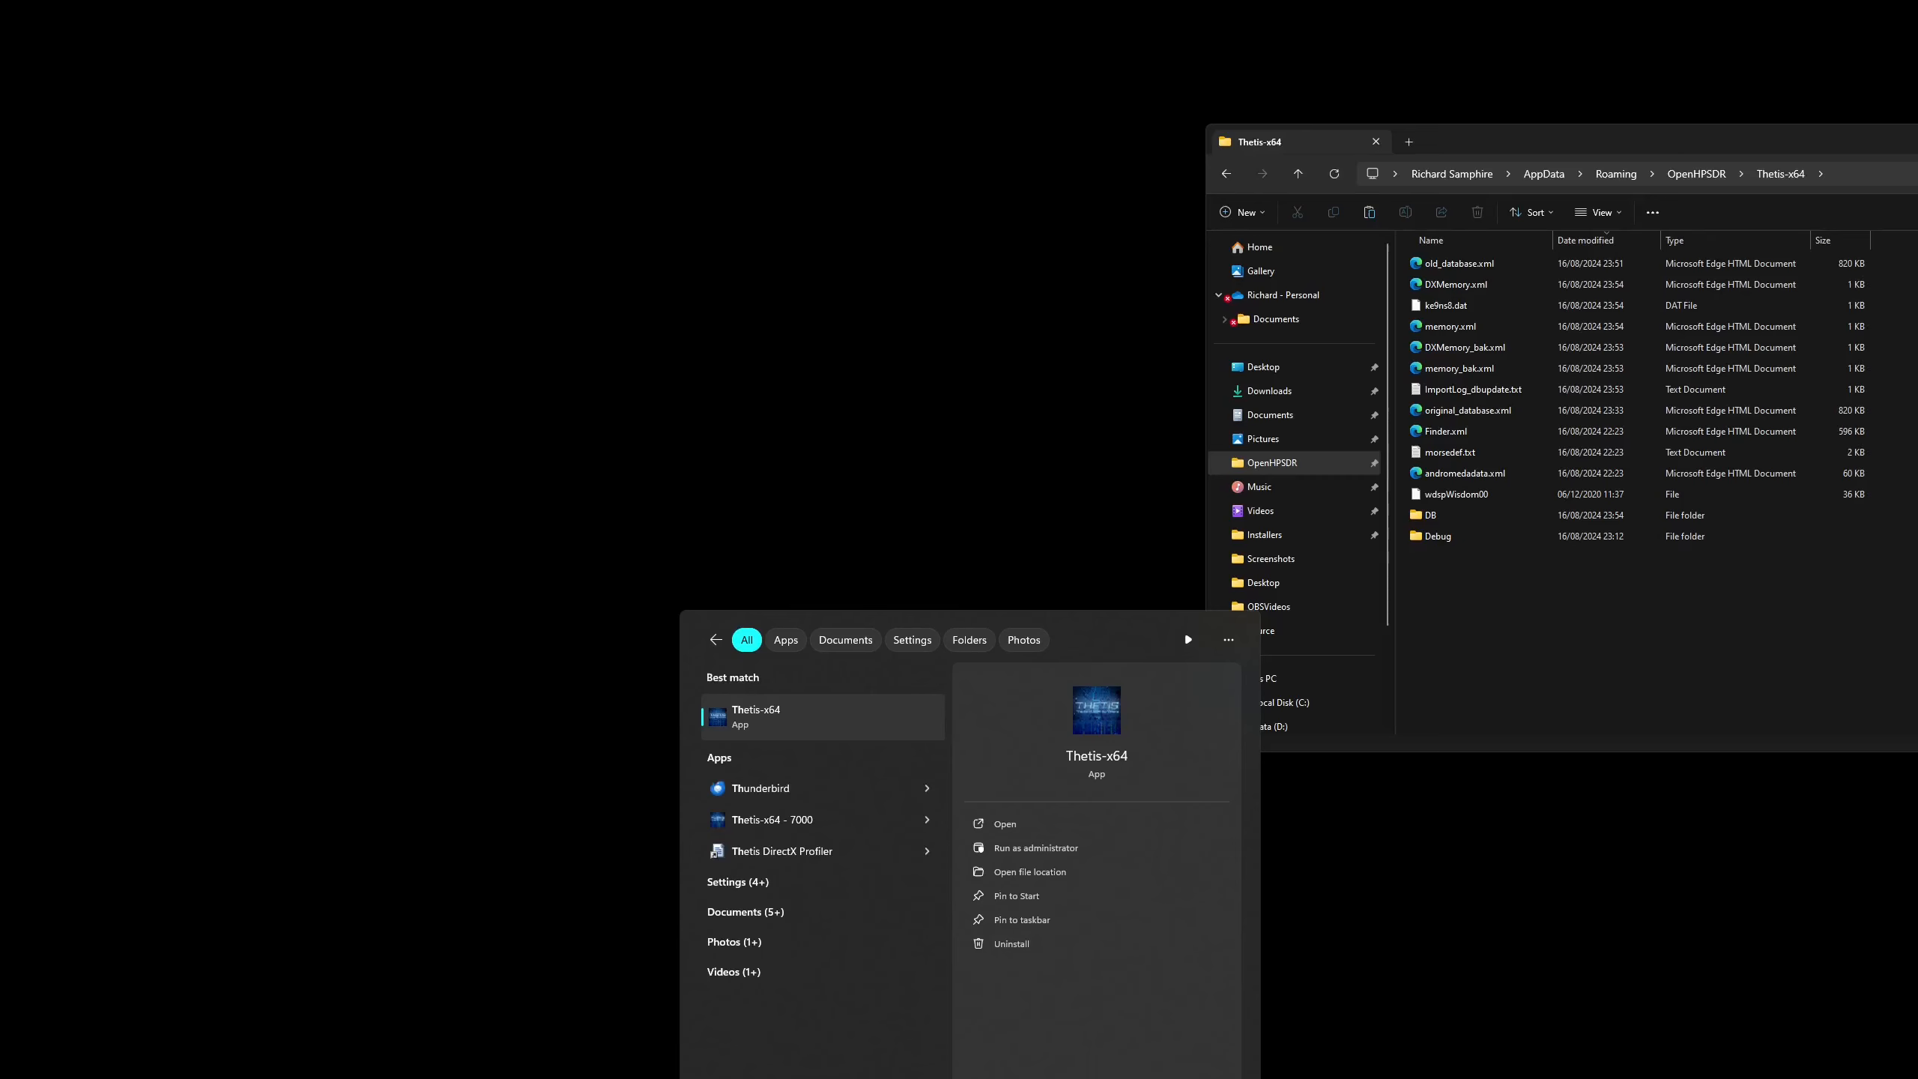
left_click(778, 726)
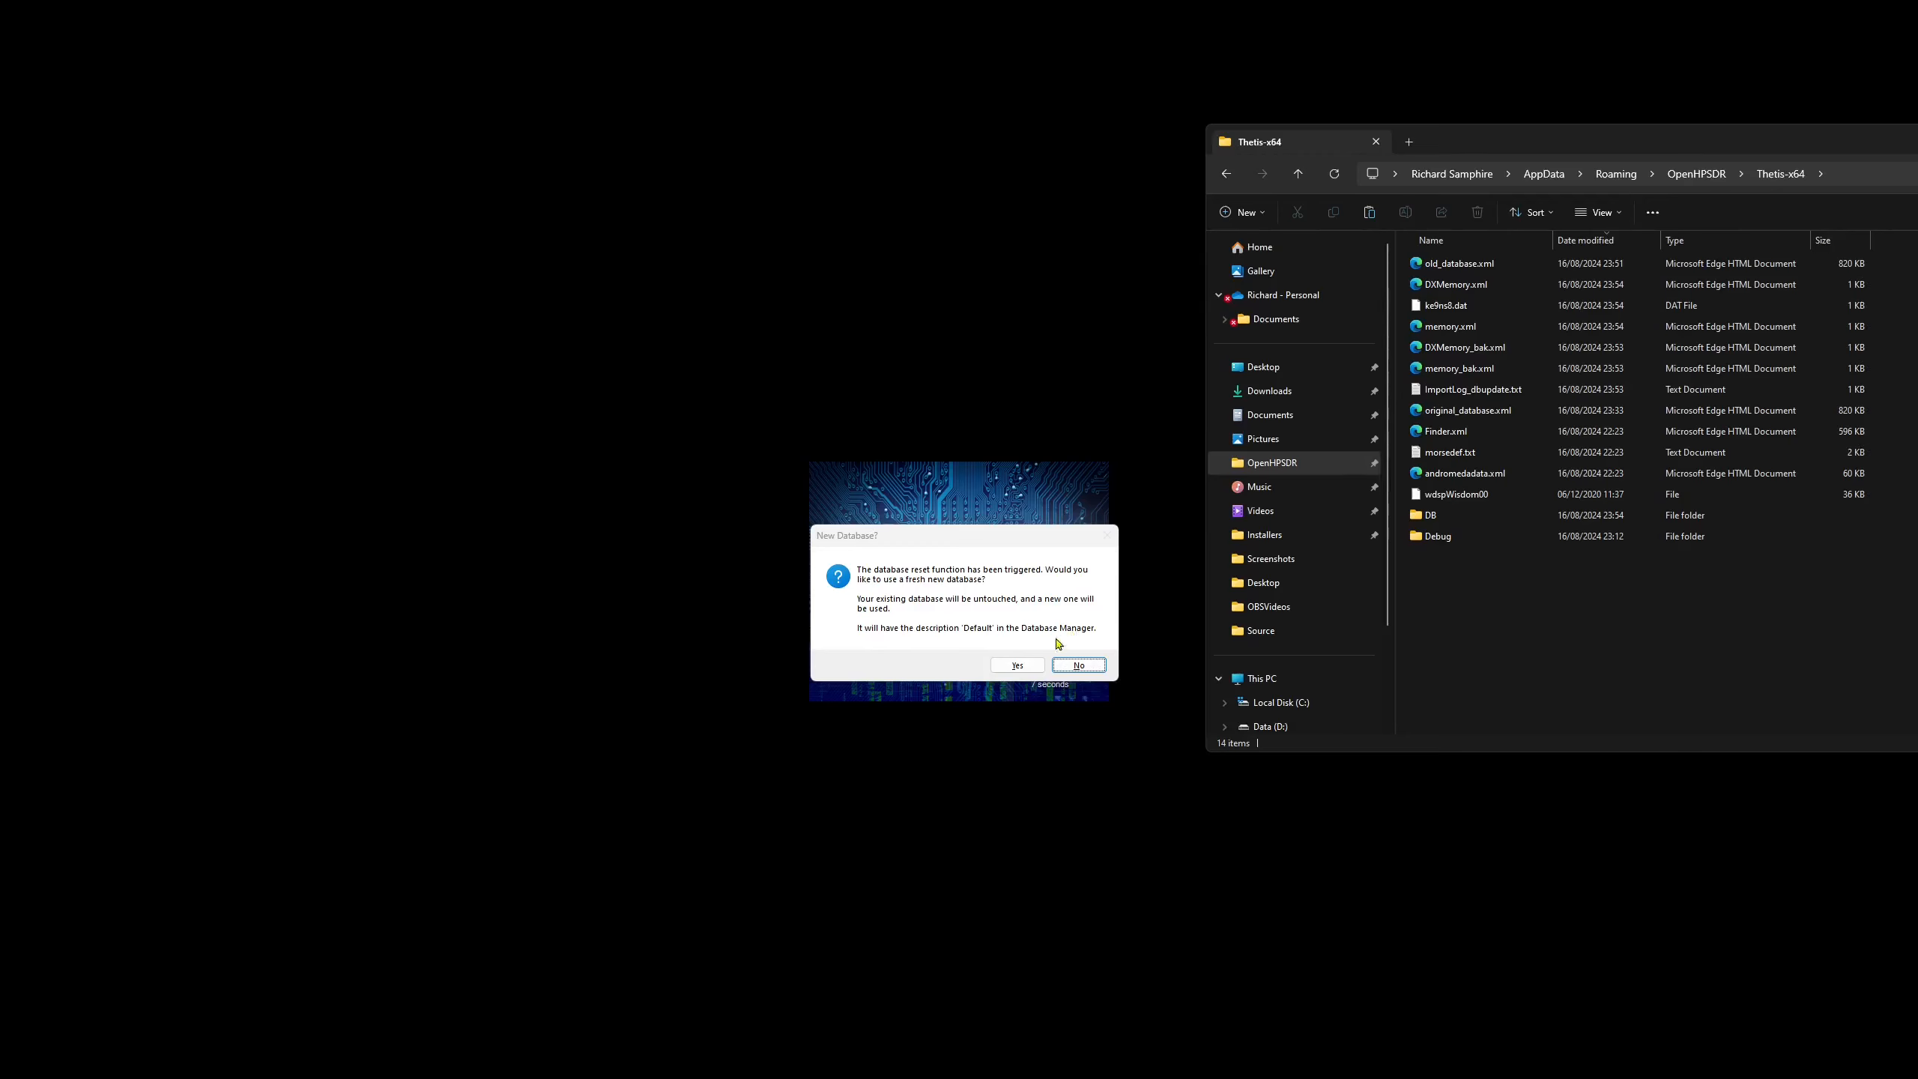
left_click(1025, 667)
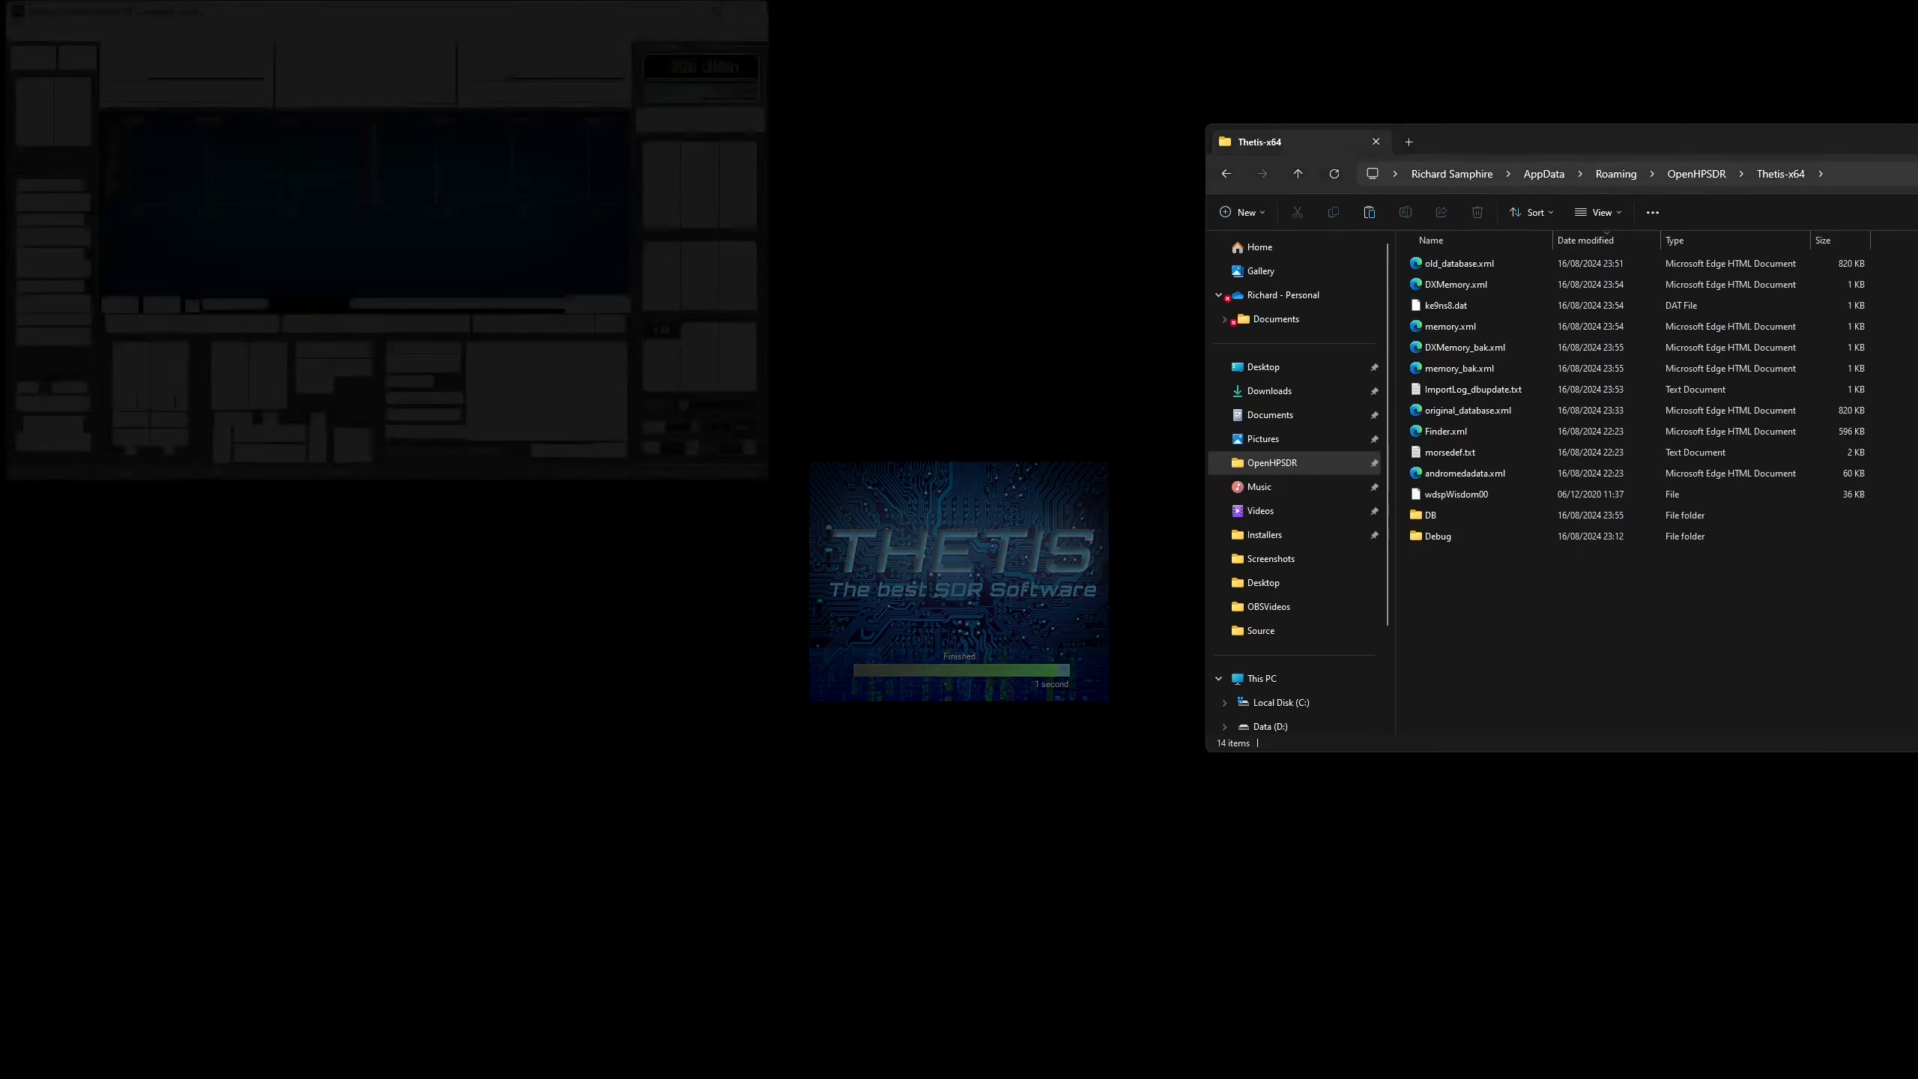
- Open the Database Manager and activate the inactive ANAN7000D database, agreeing to restart Thetis
left_click_drag(92, 11, 462, 227)
left_click(397, 251)
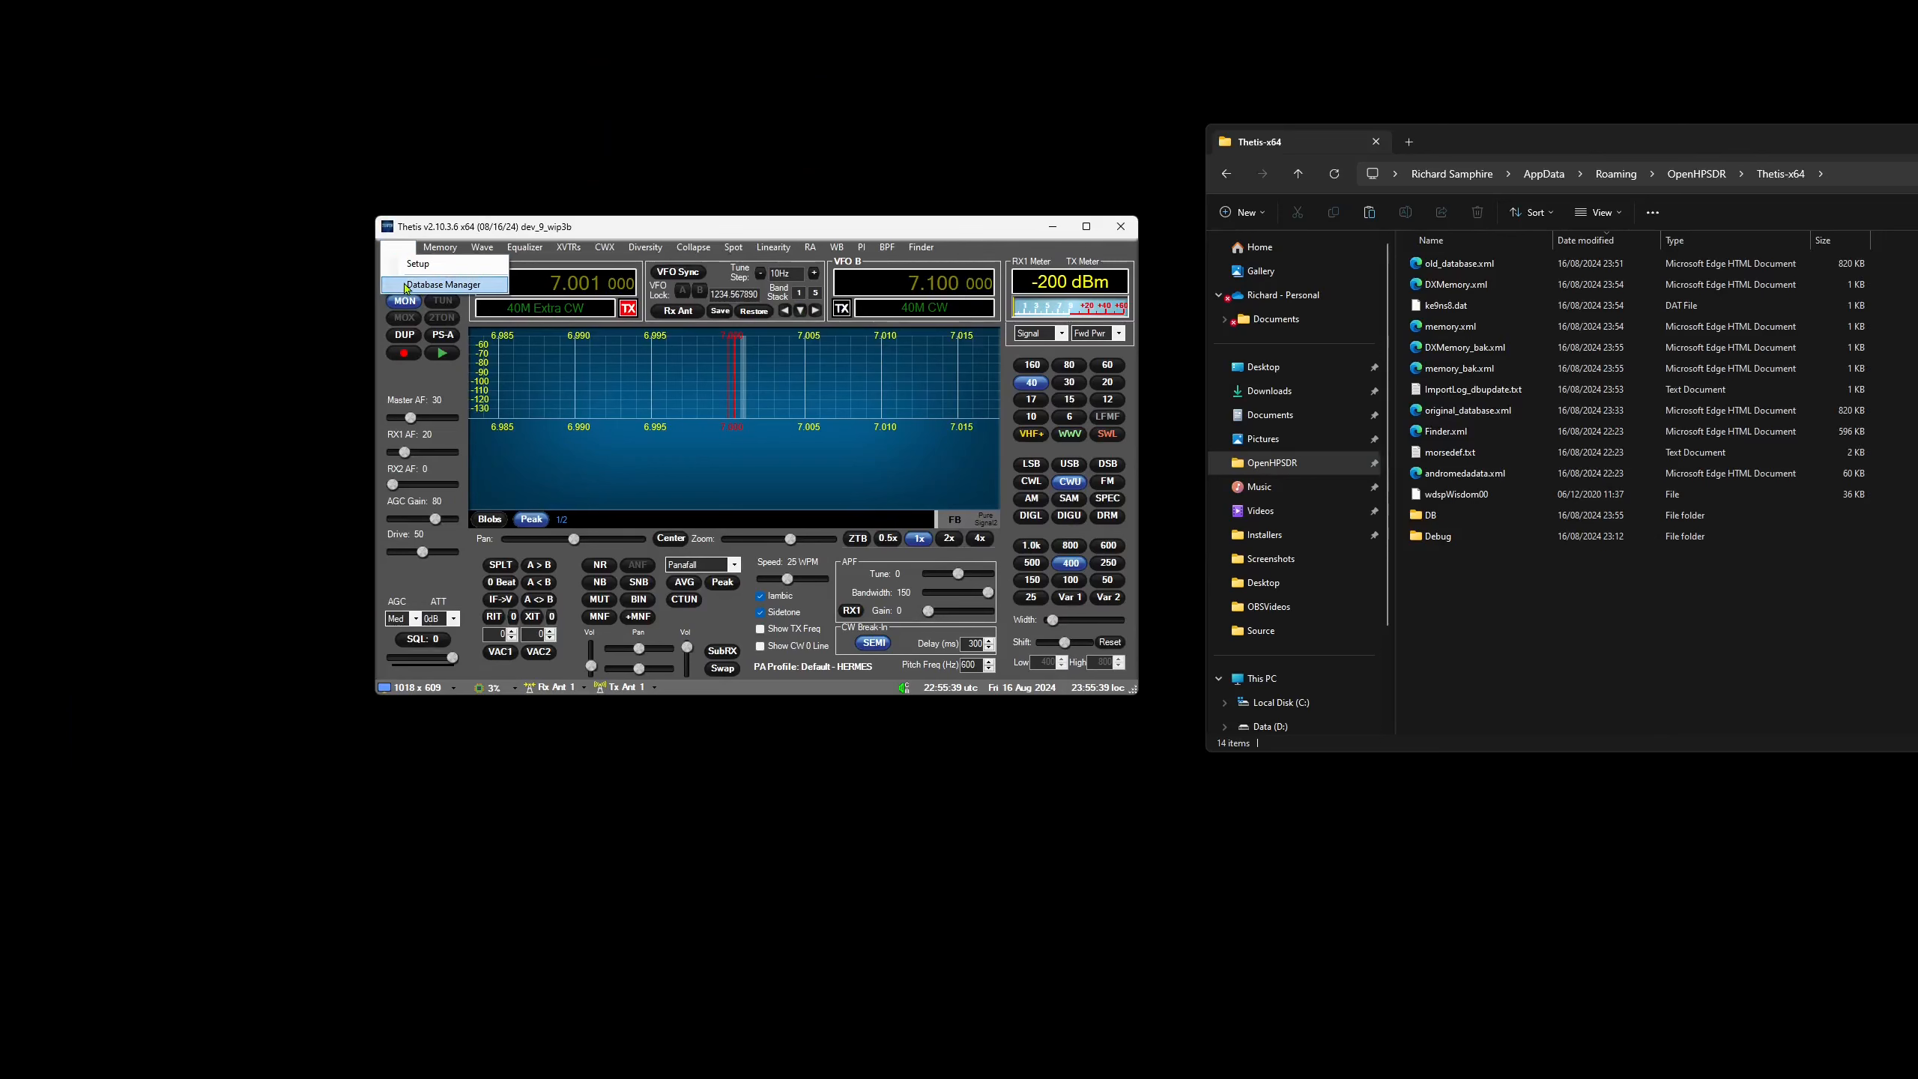
left_click(444, 284)
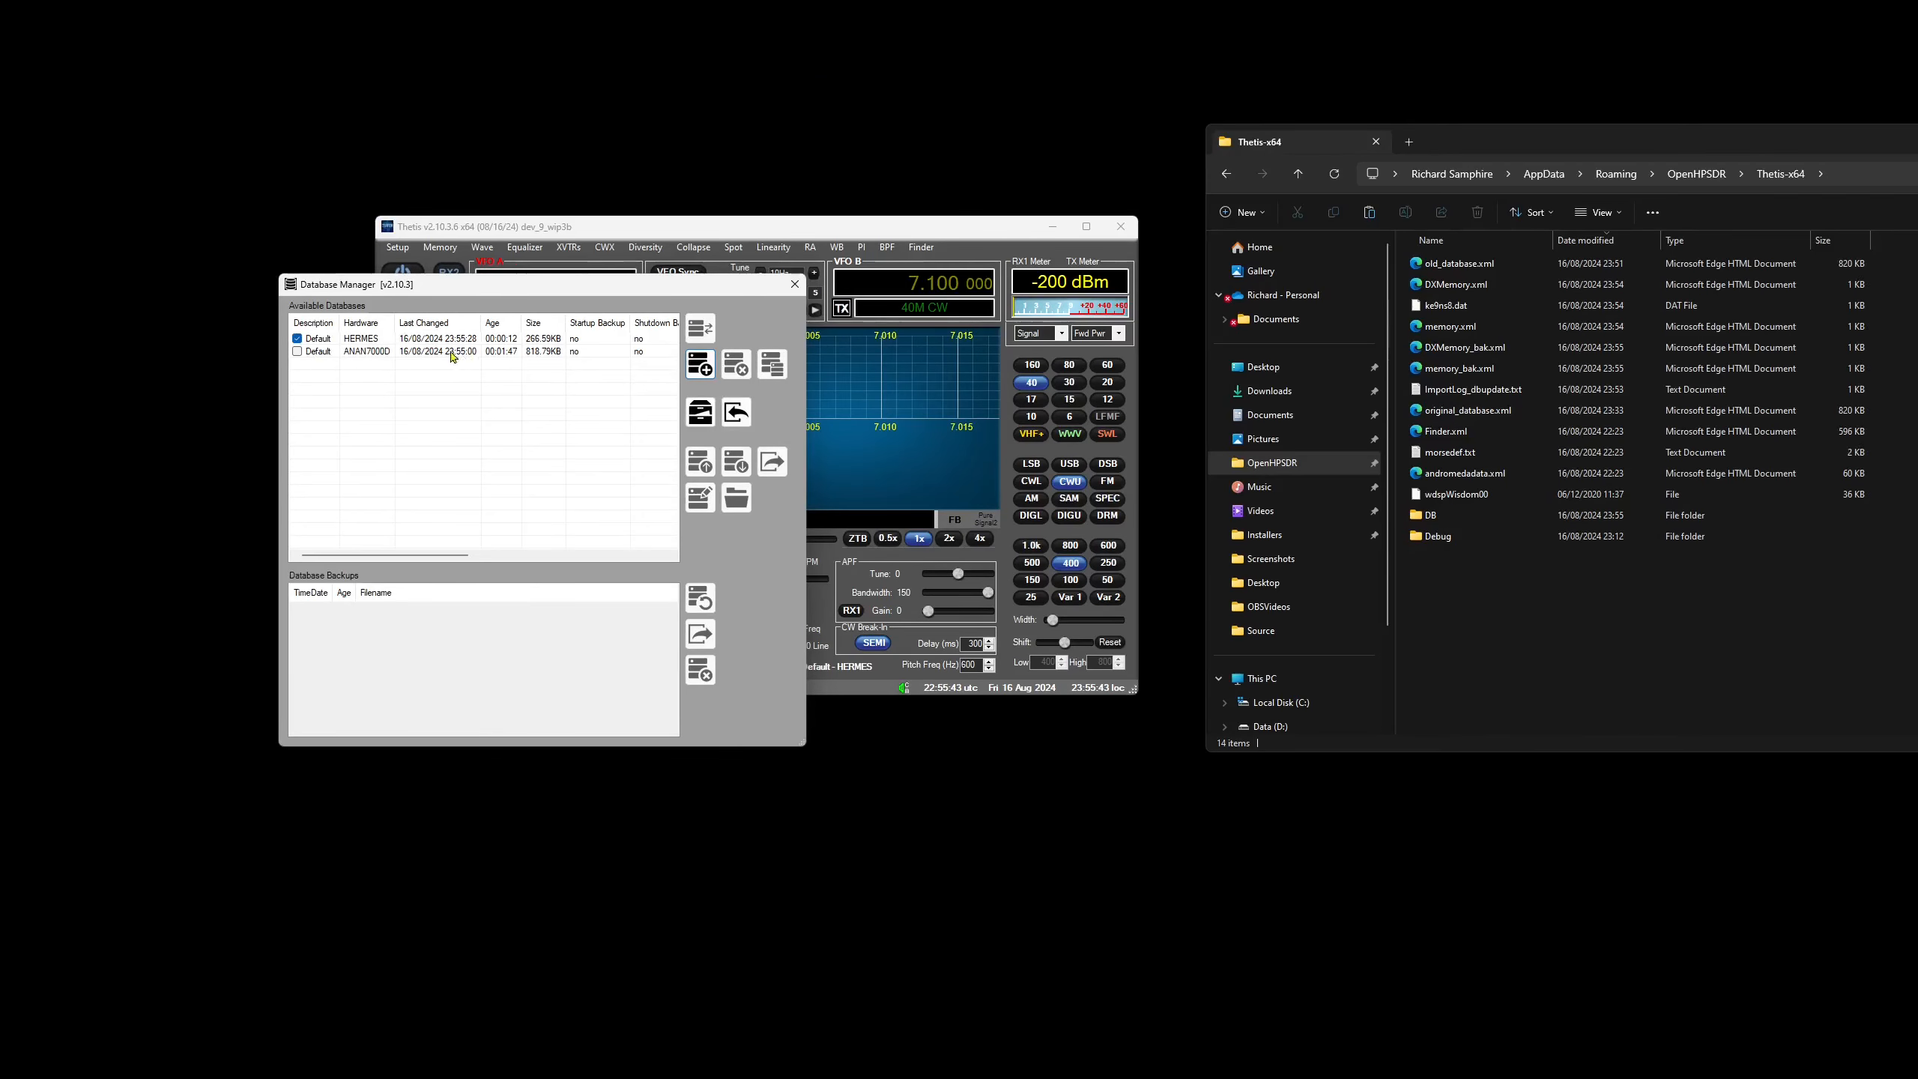
left_click_drag(497, 286, 738, 340)
left_click(604, 403)
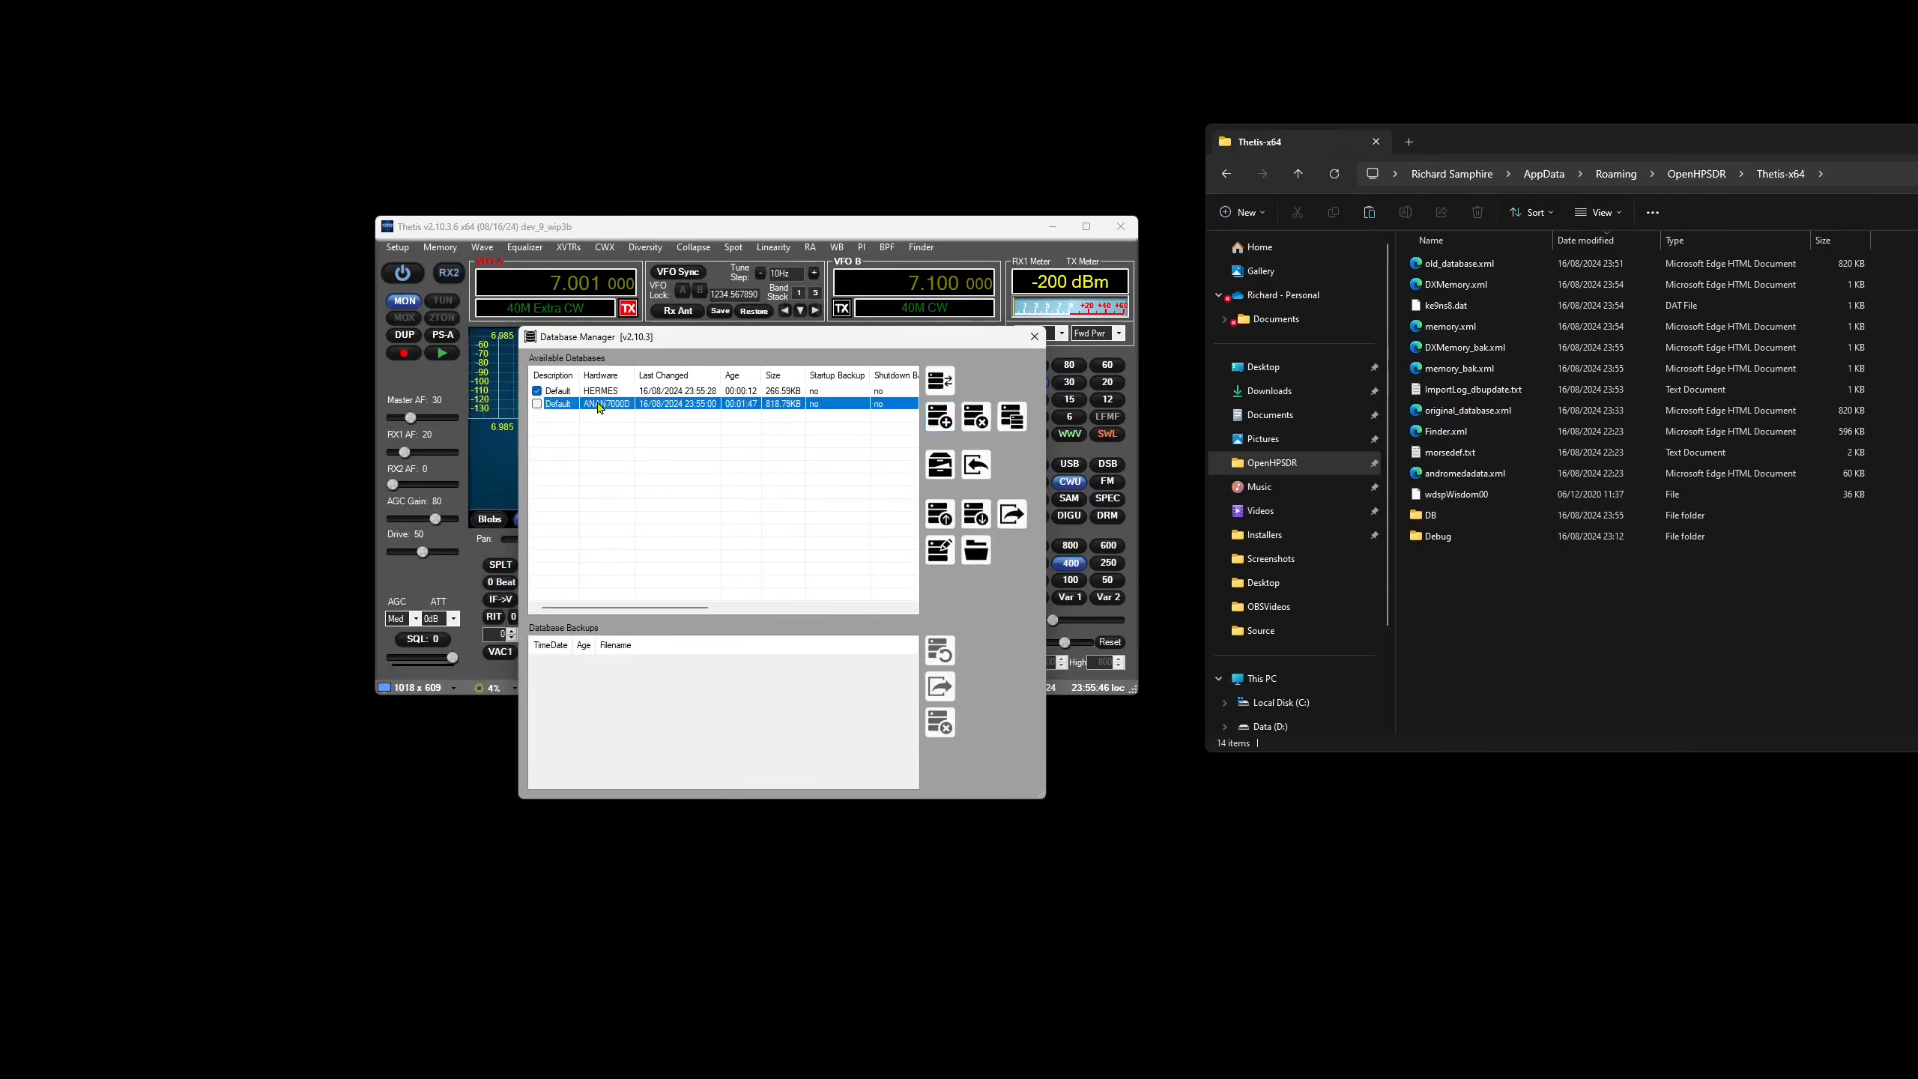
left_click(942, 383)
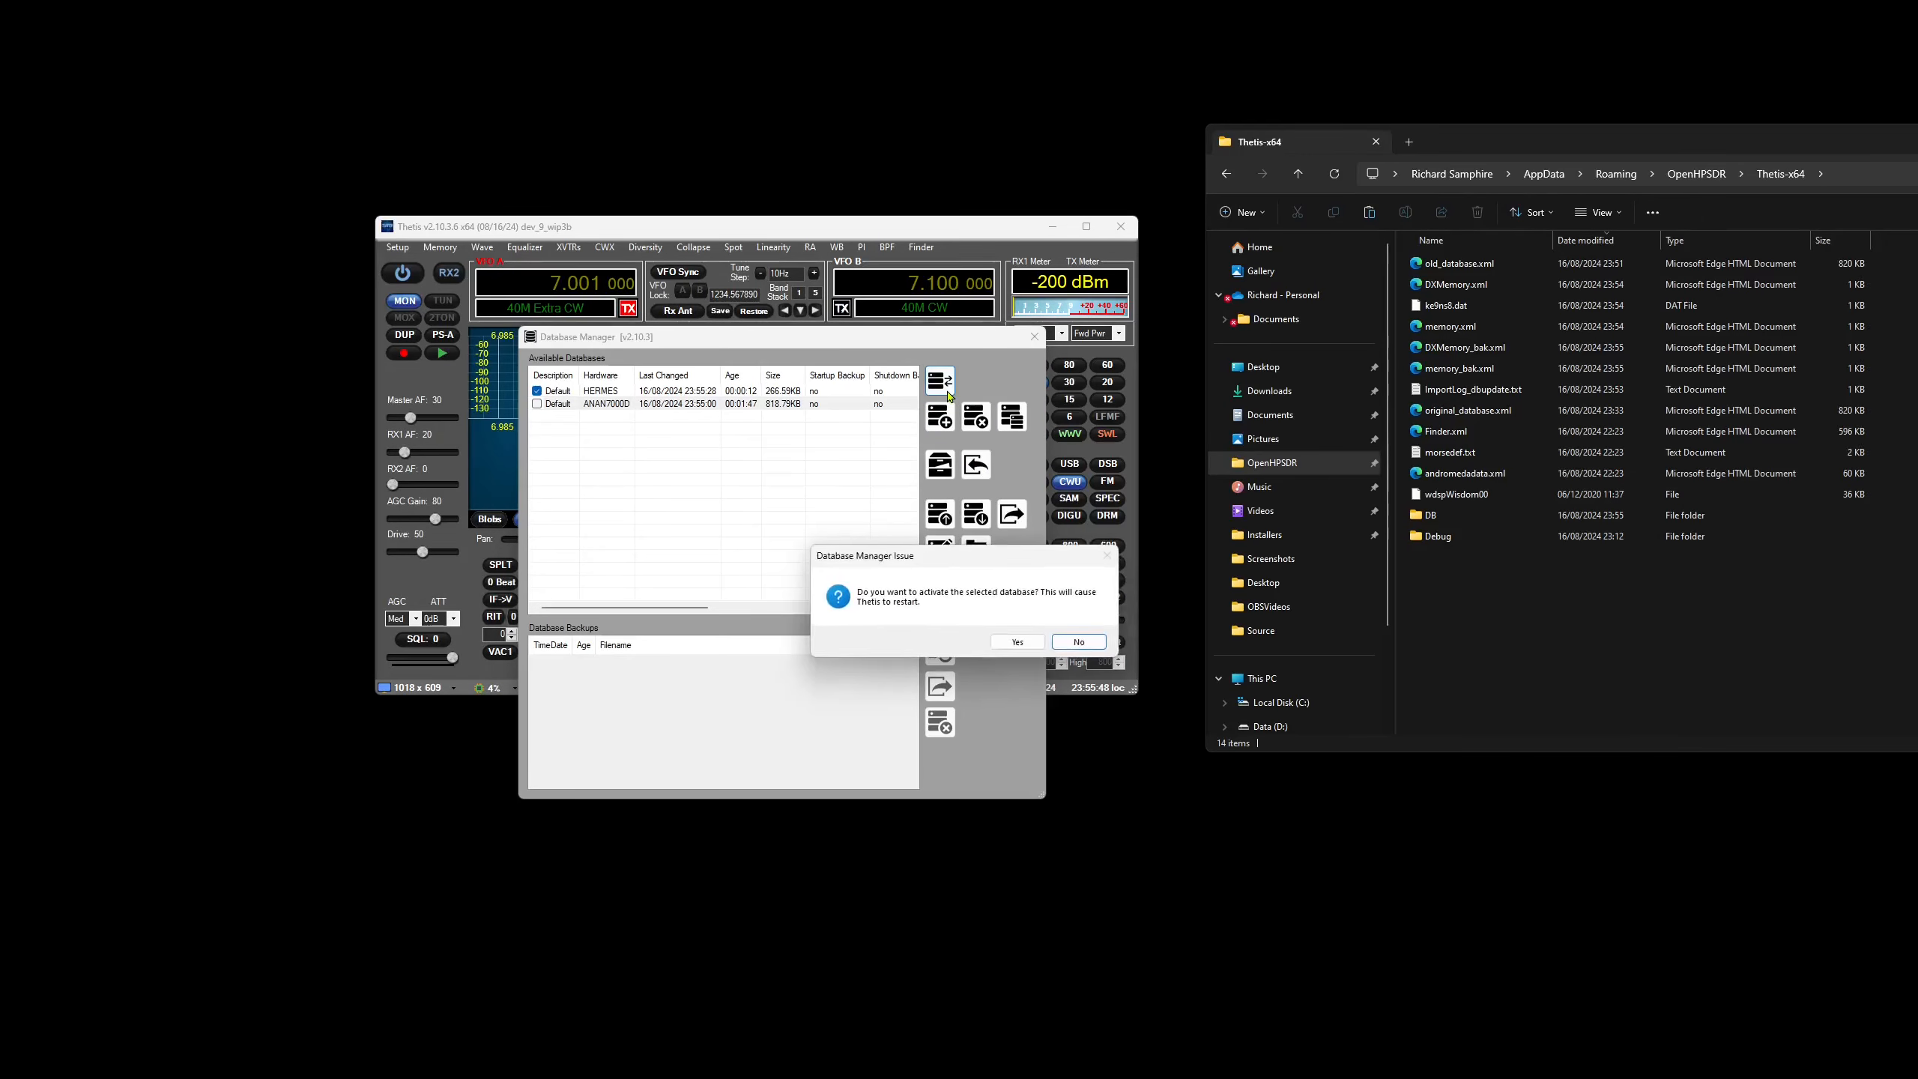
left_click(1025, 642)
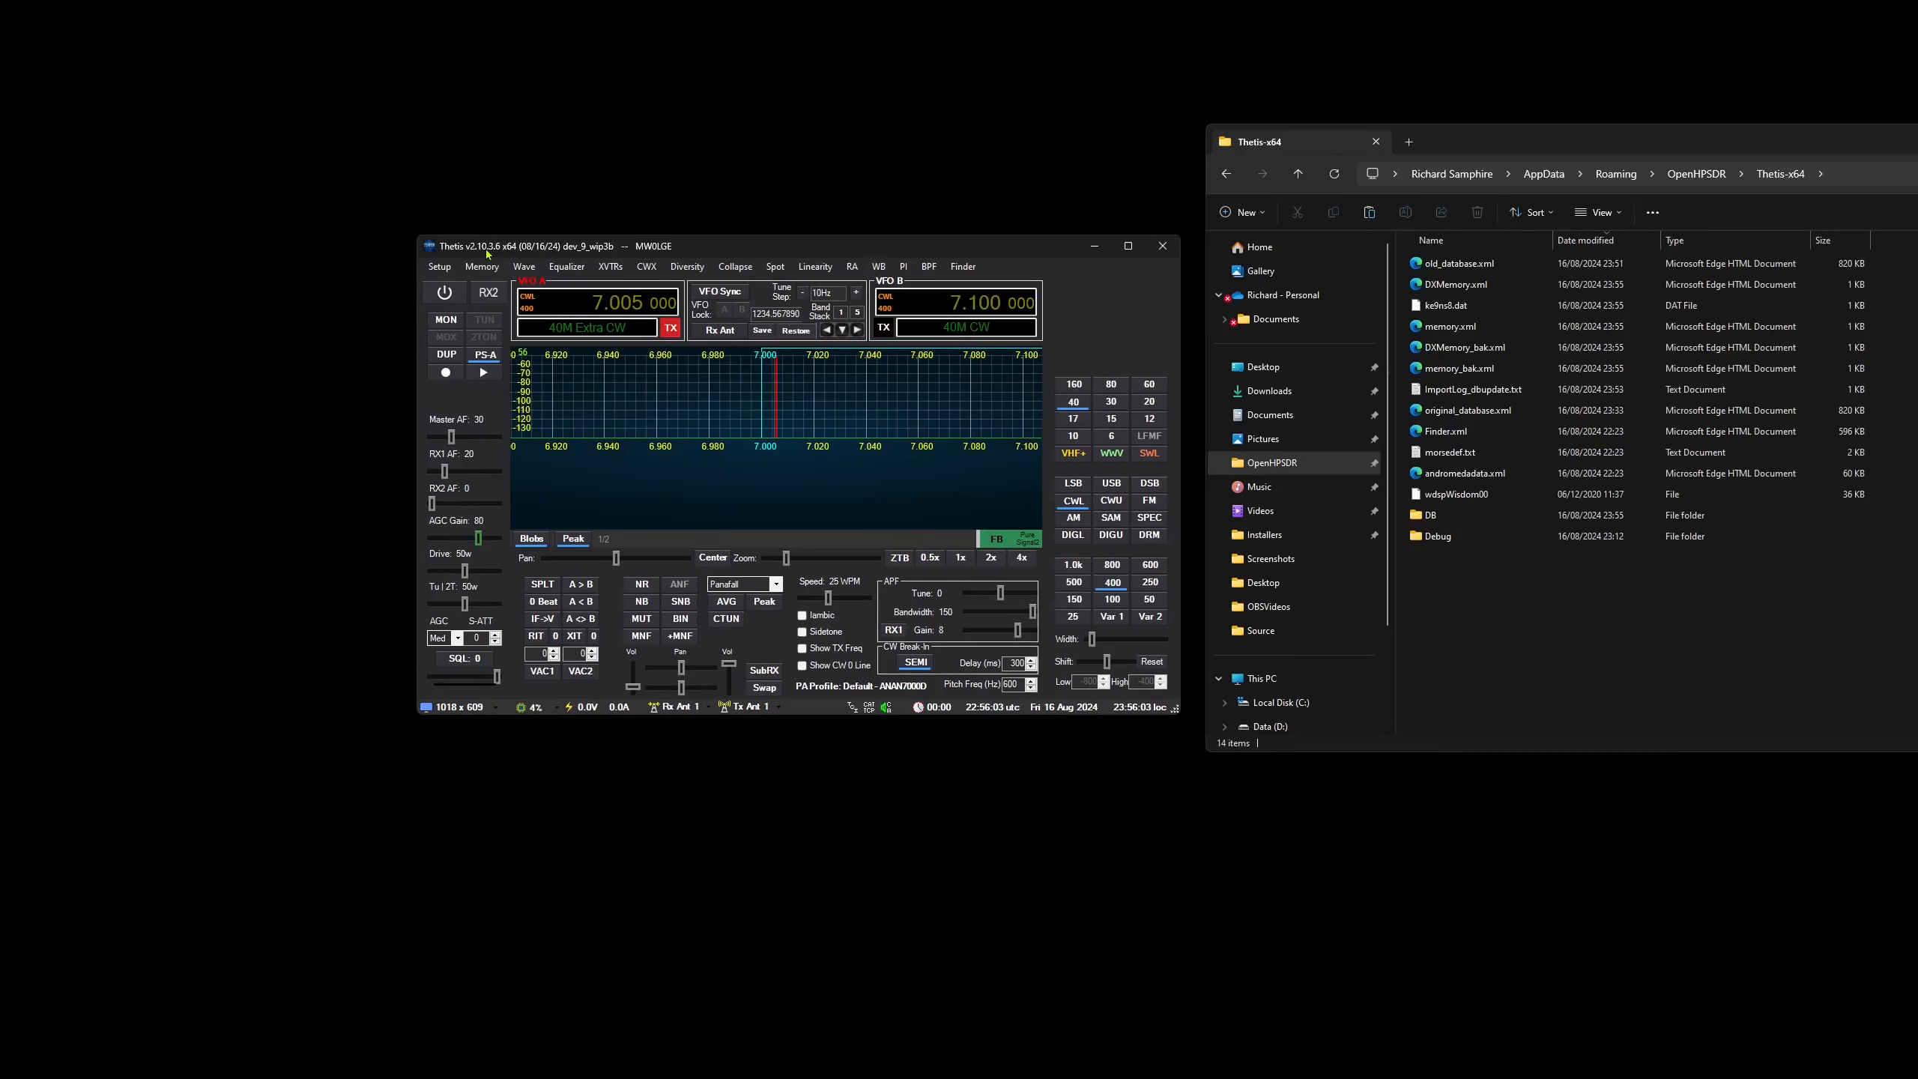
- Close Thetis, relaunch Thetis-x64 with the database force update triggered, and agree to update and merge the old database
left_click(1161, 248)
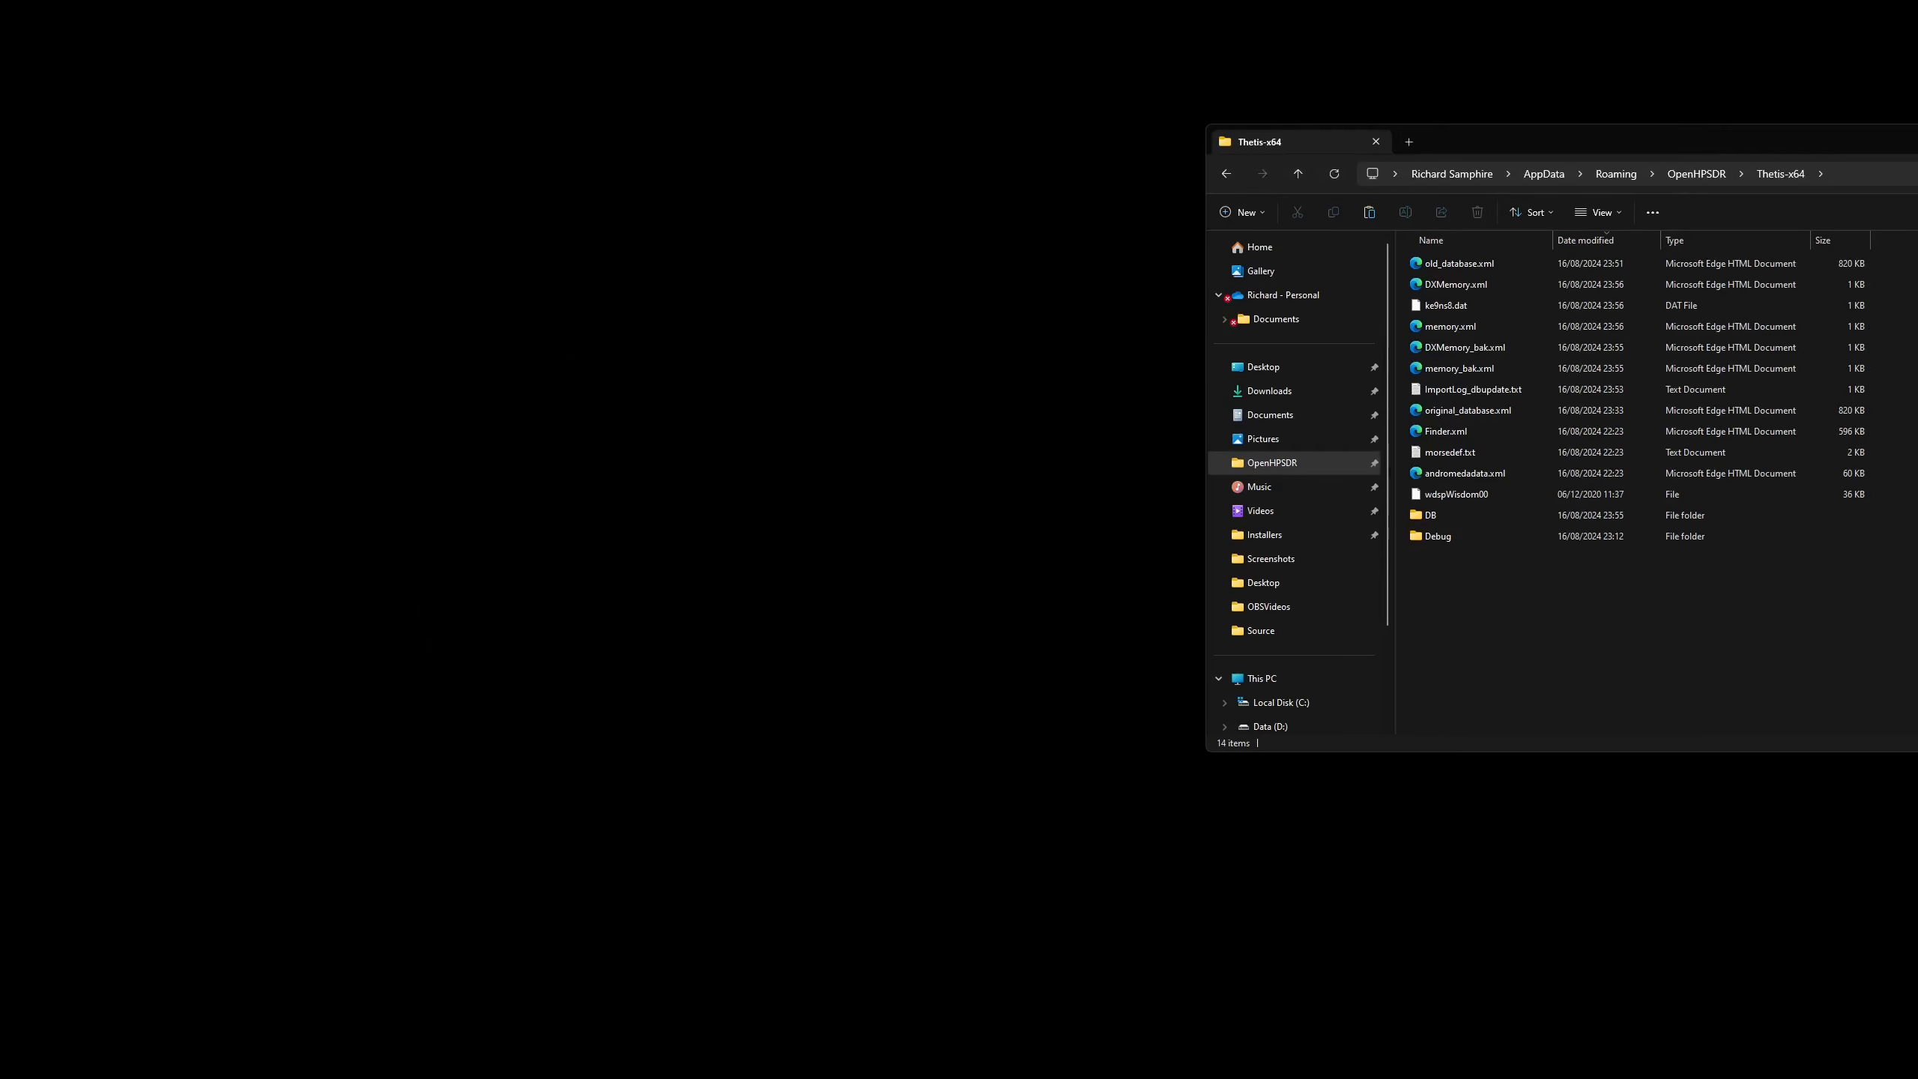
key("super")
type("thetis")
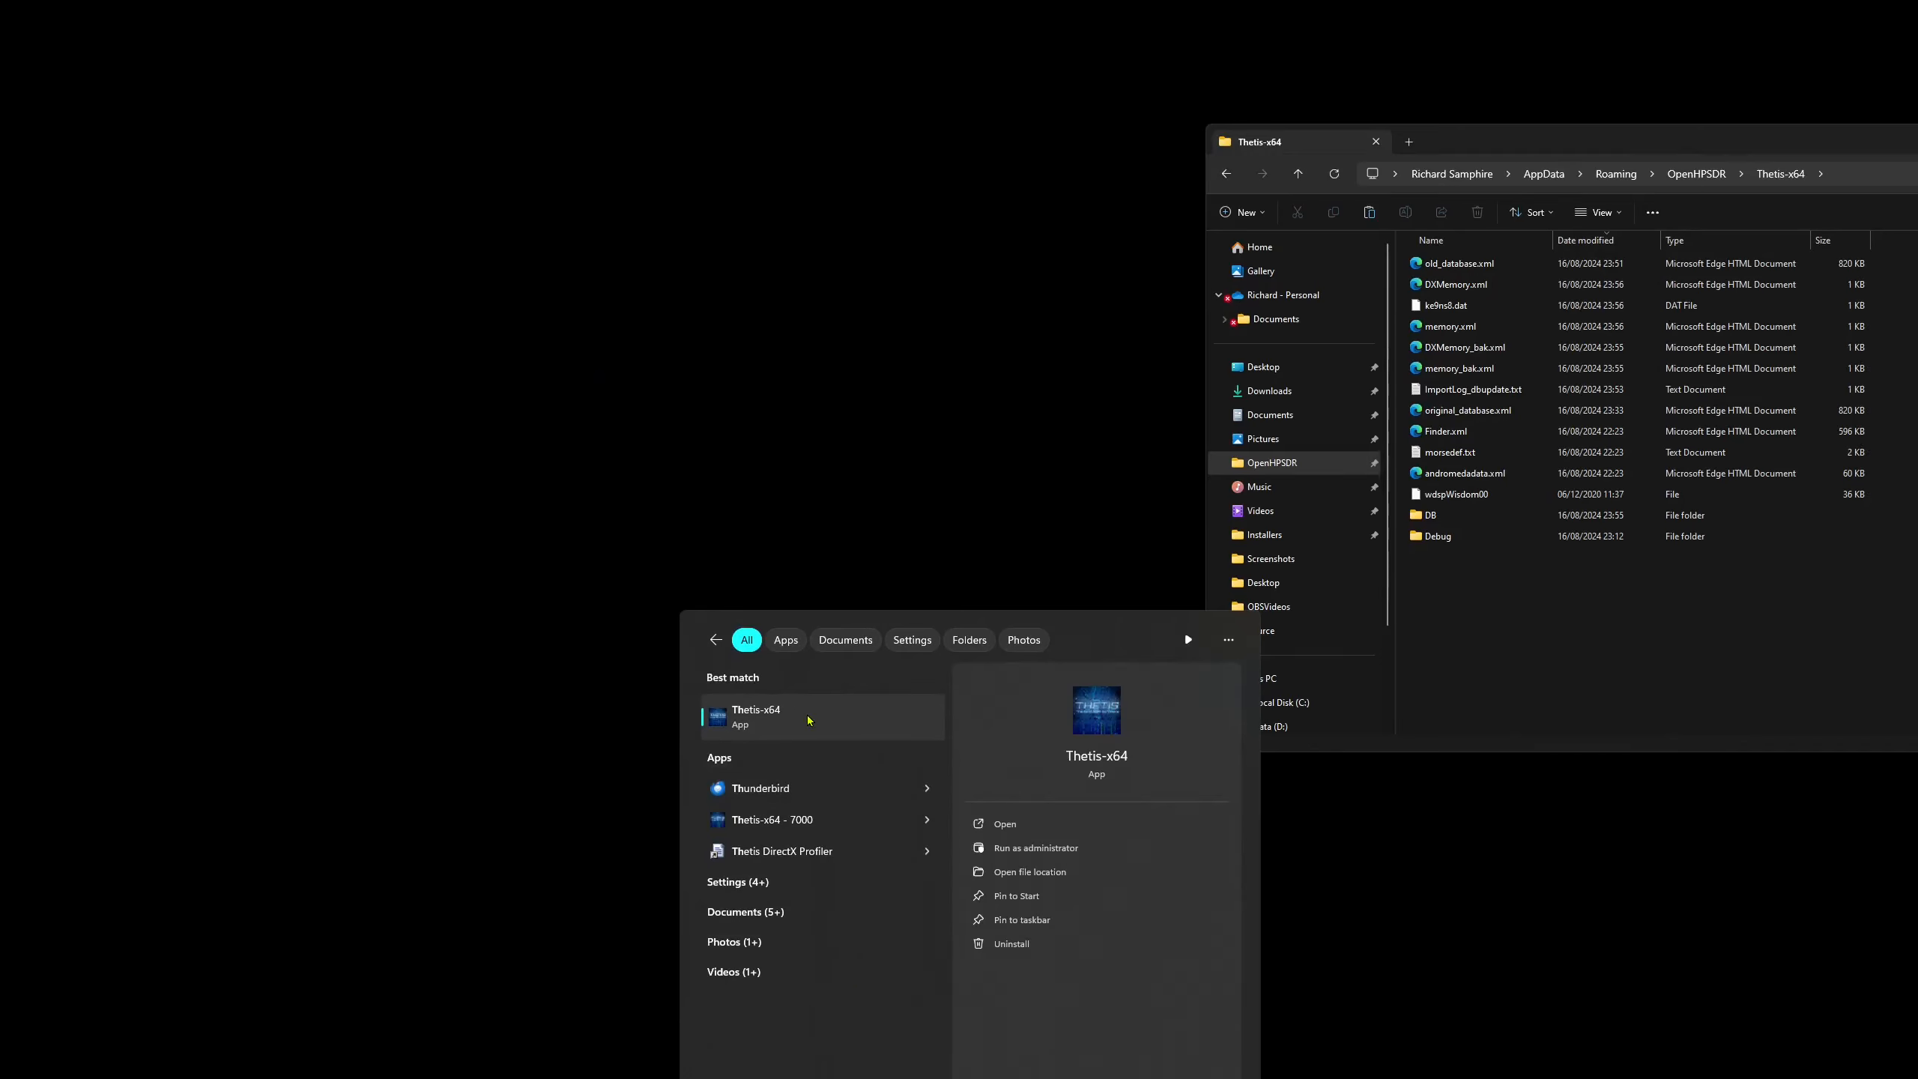
left_click(808, 720)
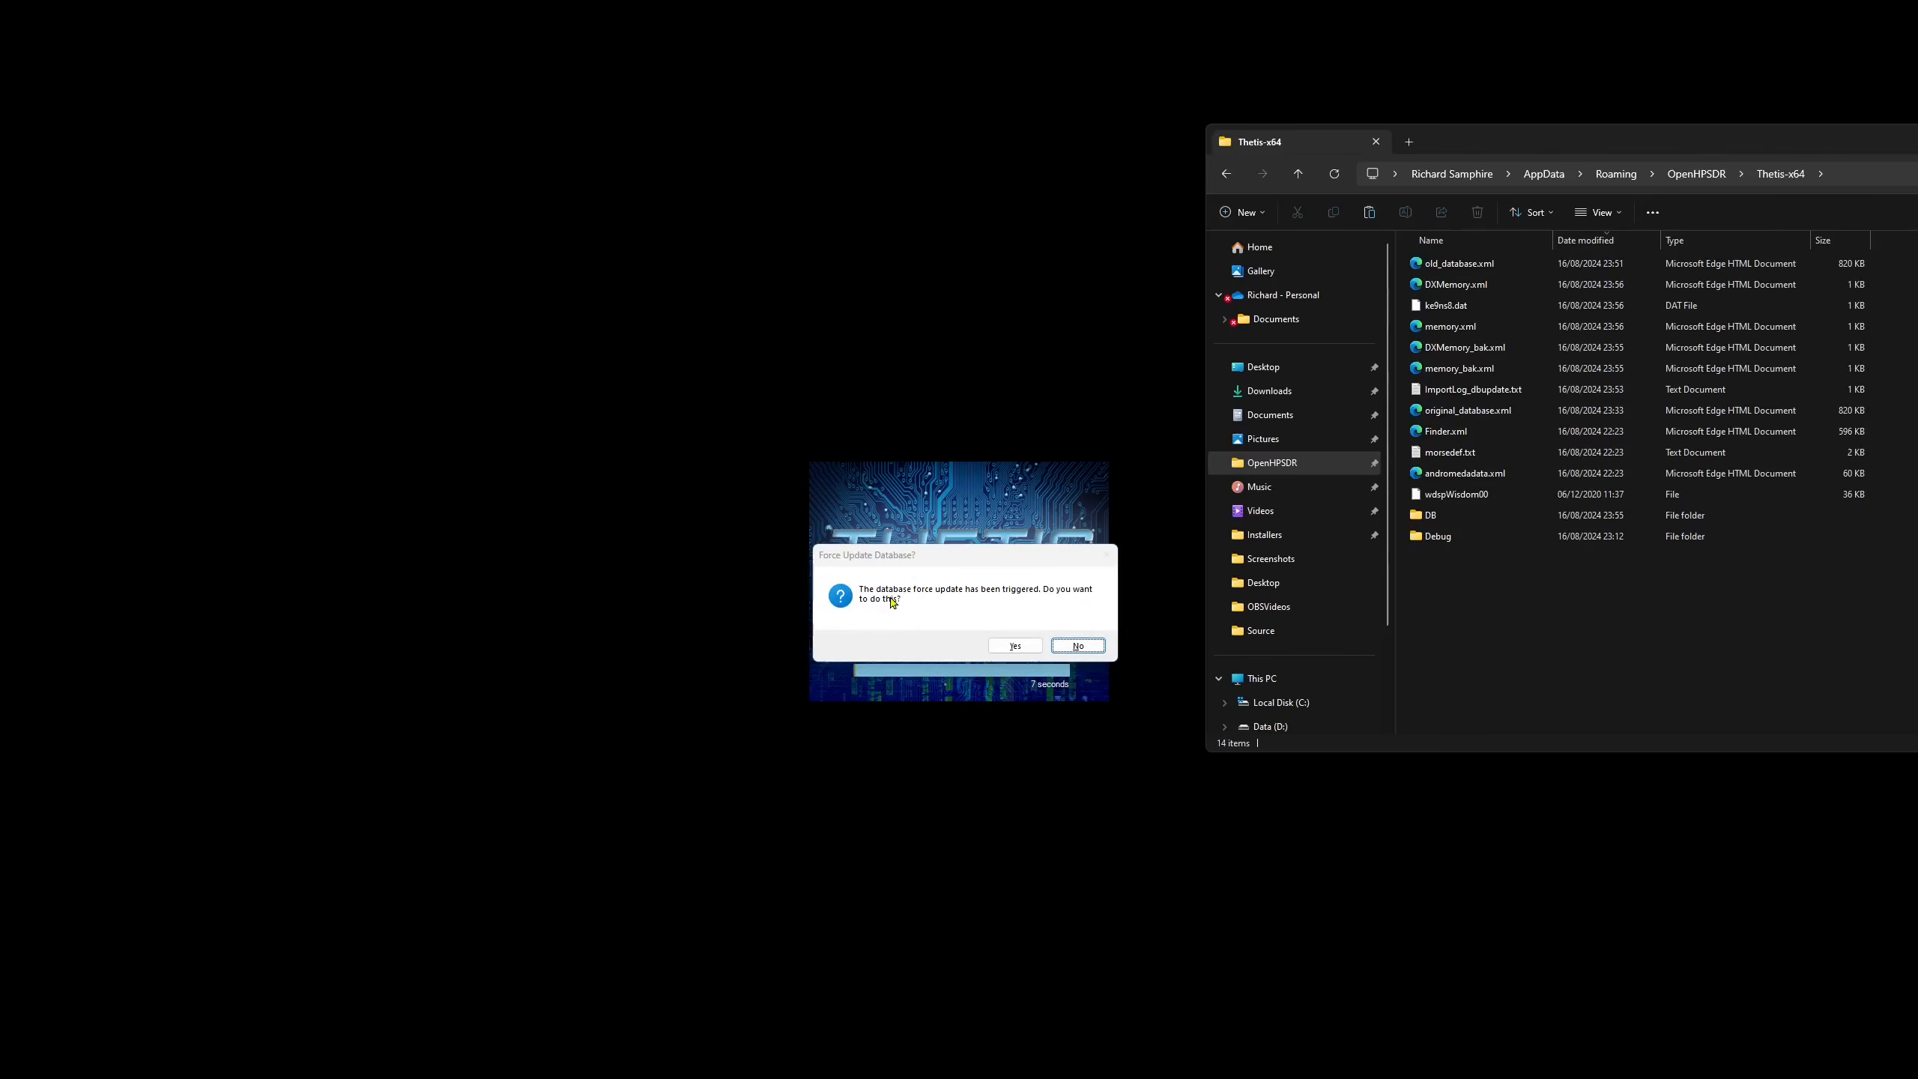
left_click(1015, 645)
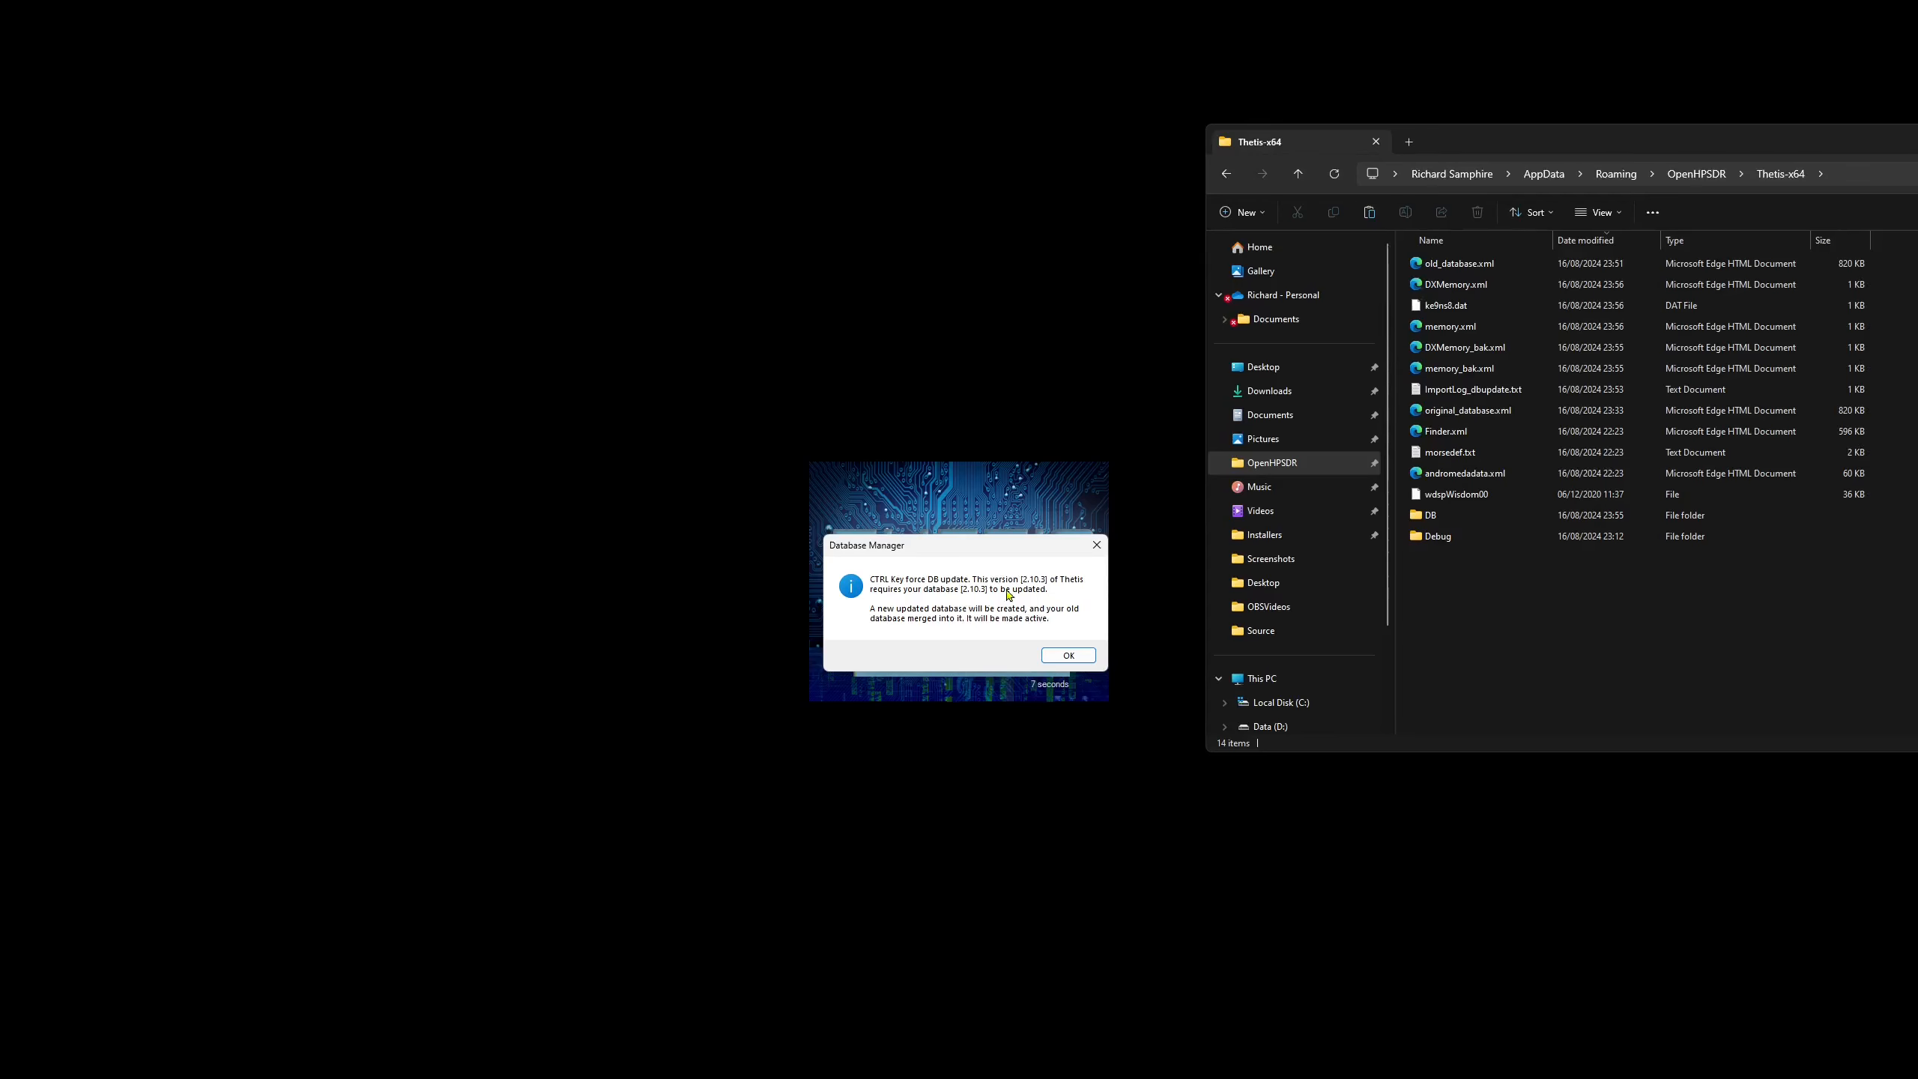
left_click(1069, 656)
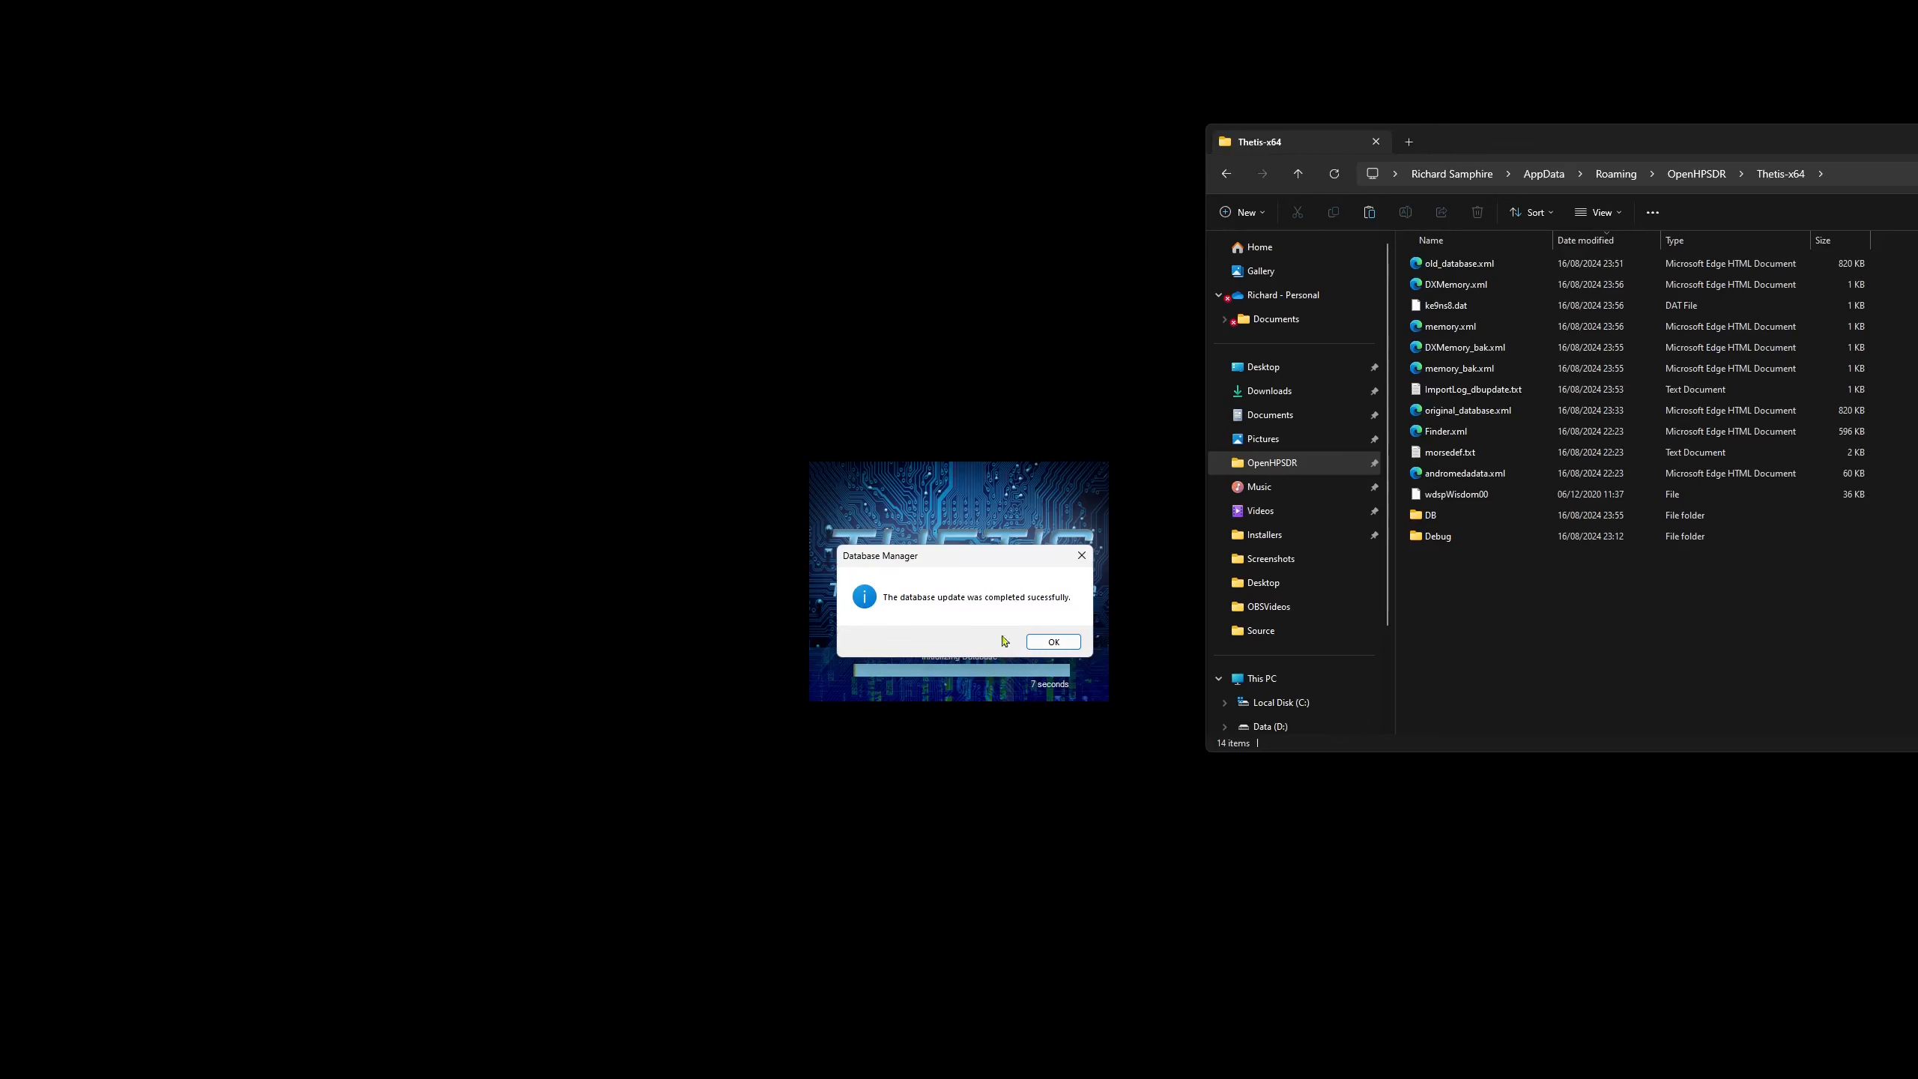
left_click(1053, 641)
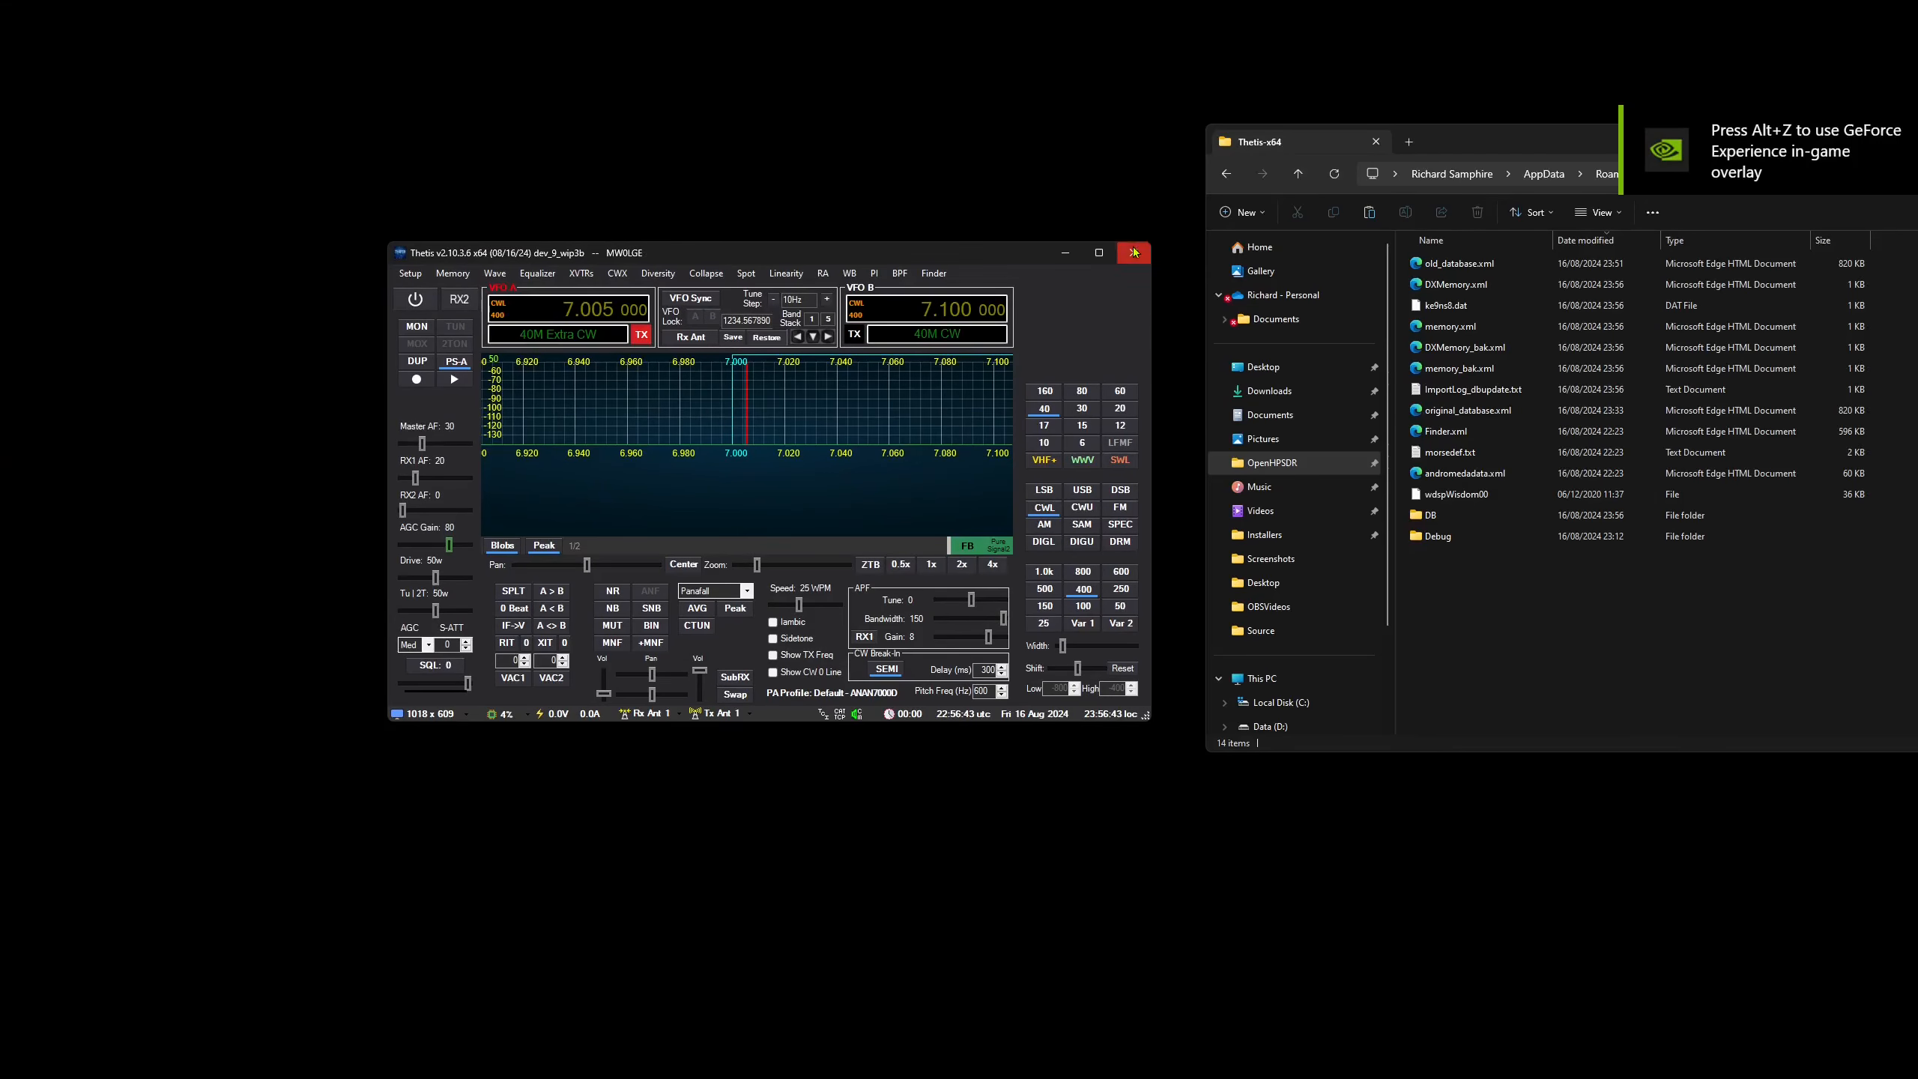
- Close Thetis and open the DB folder inside the Thetis-x64 data folder
left_click(1134, 252)
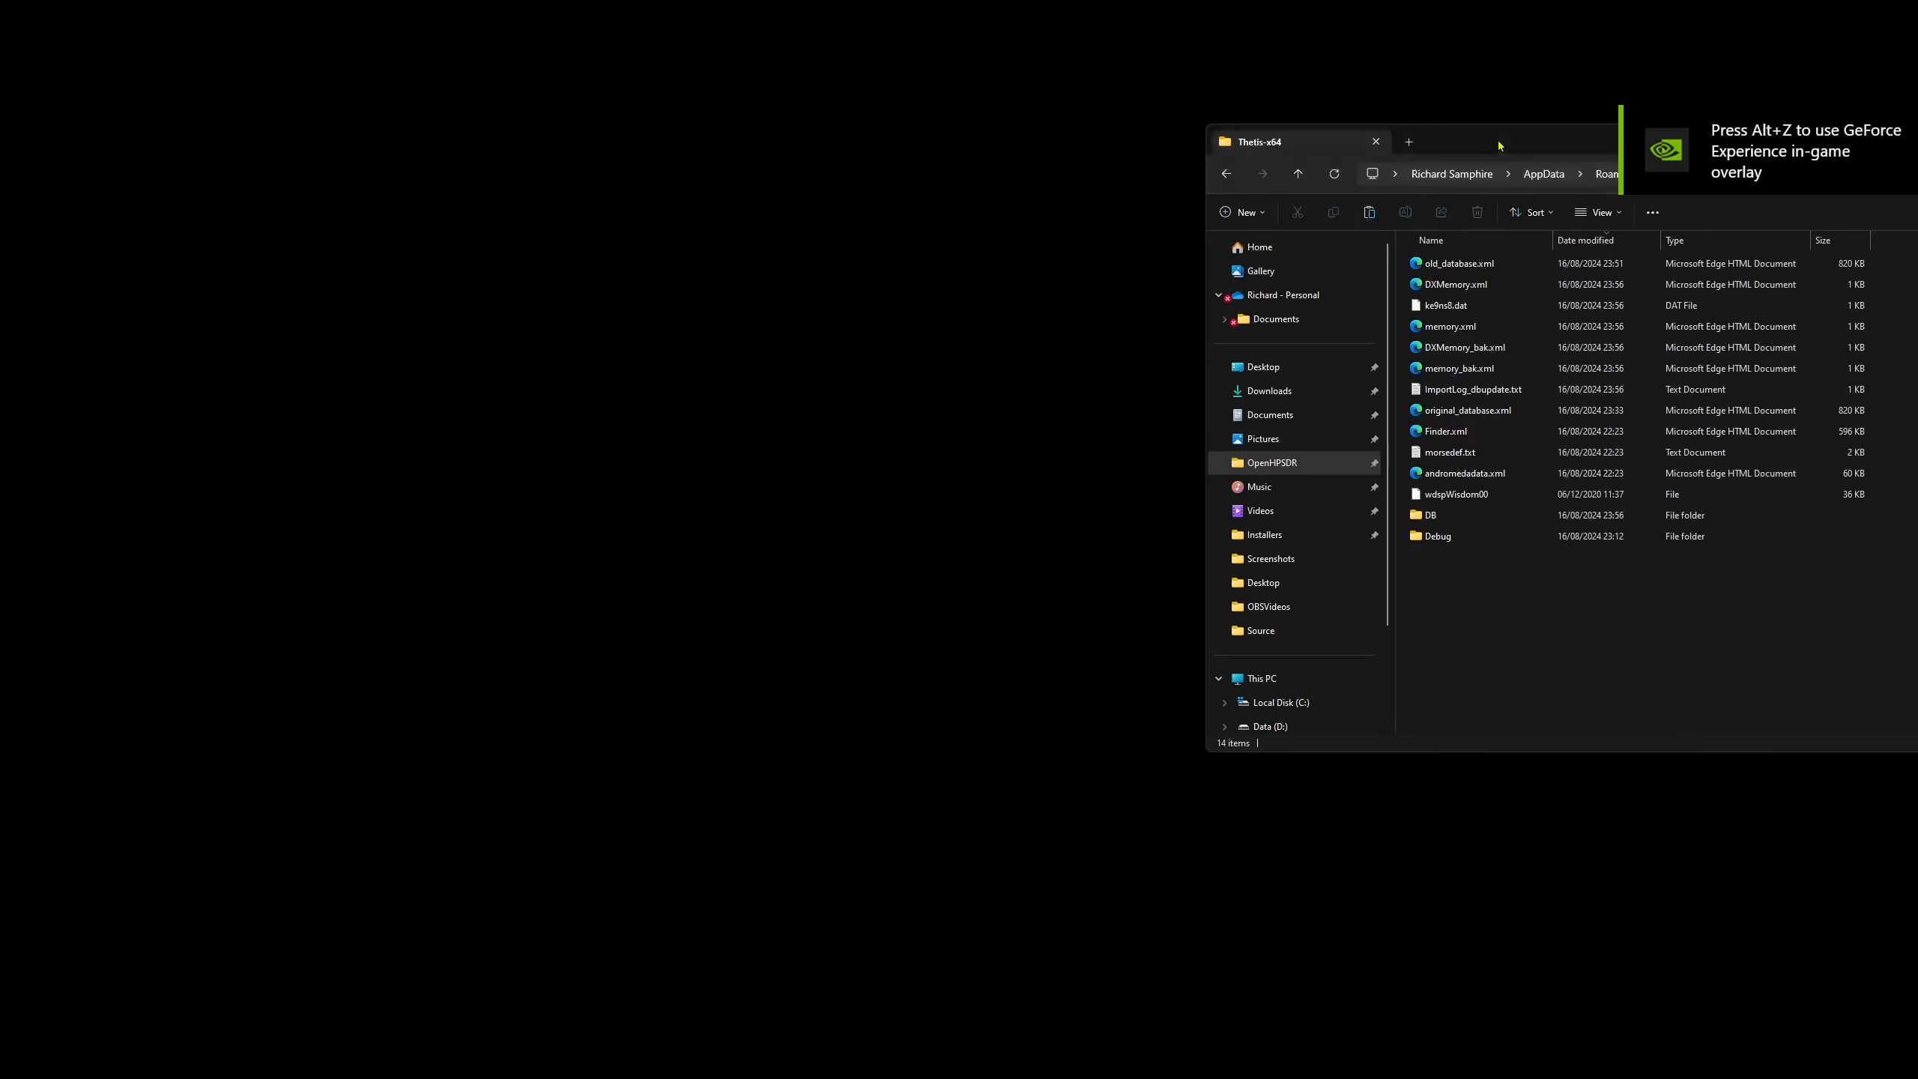
left_click_drag(1523, 141, 1046, 193)
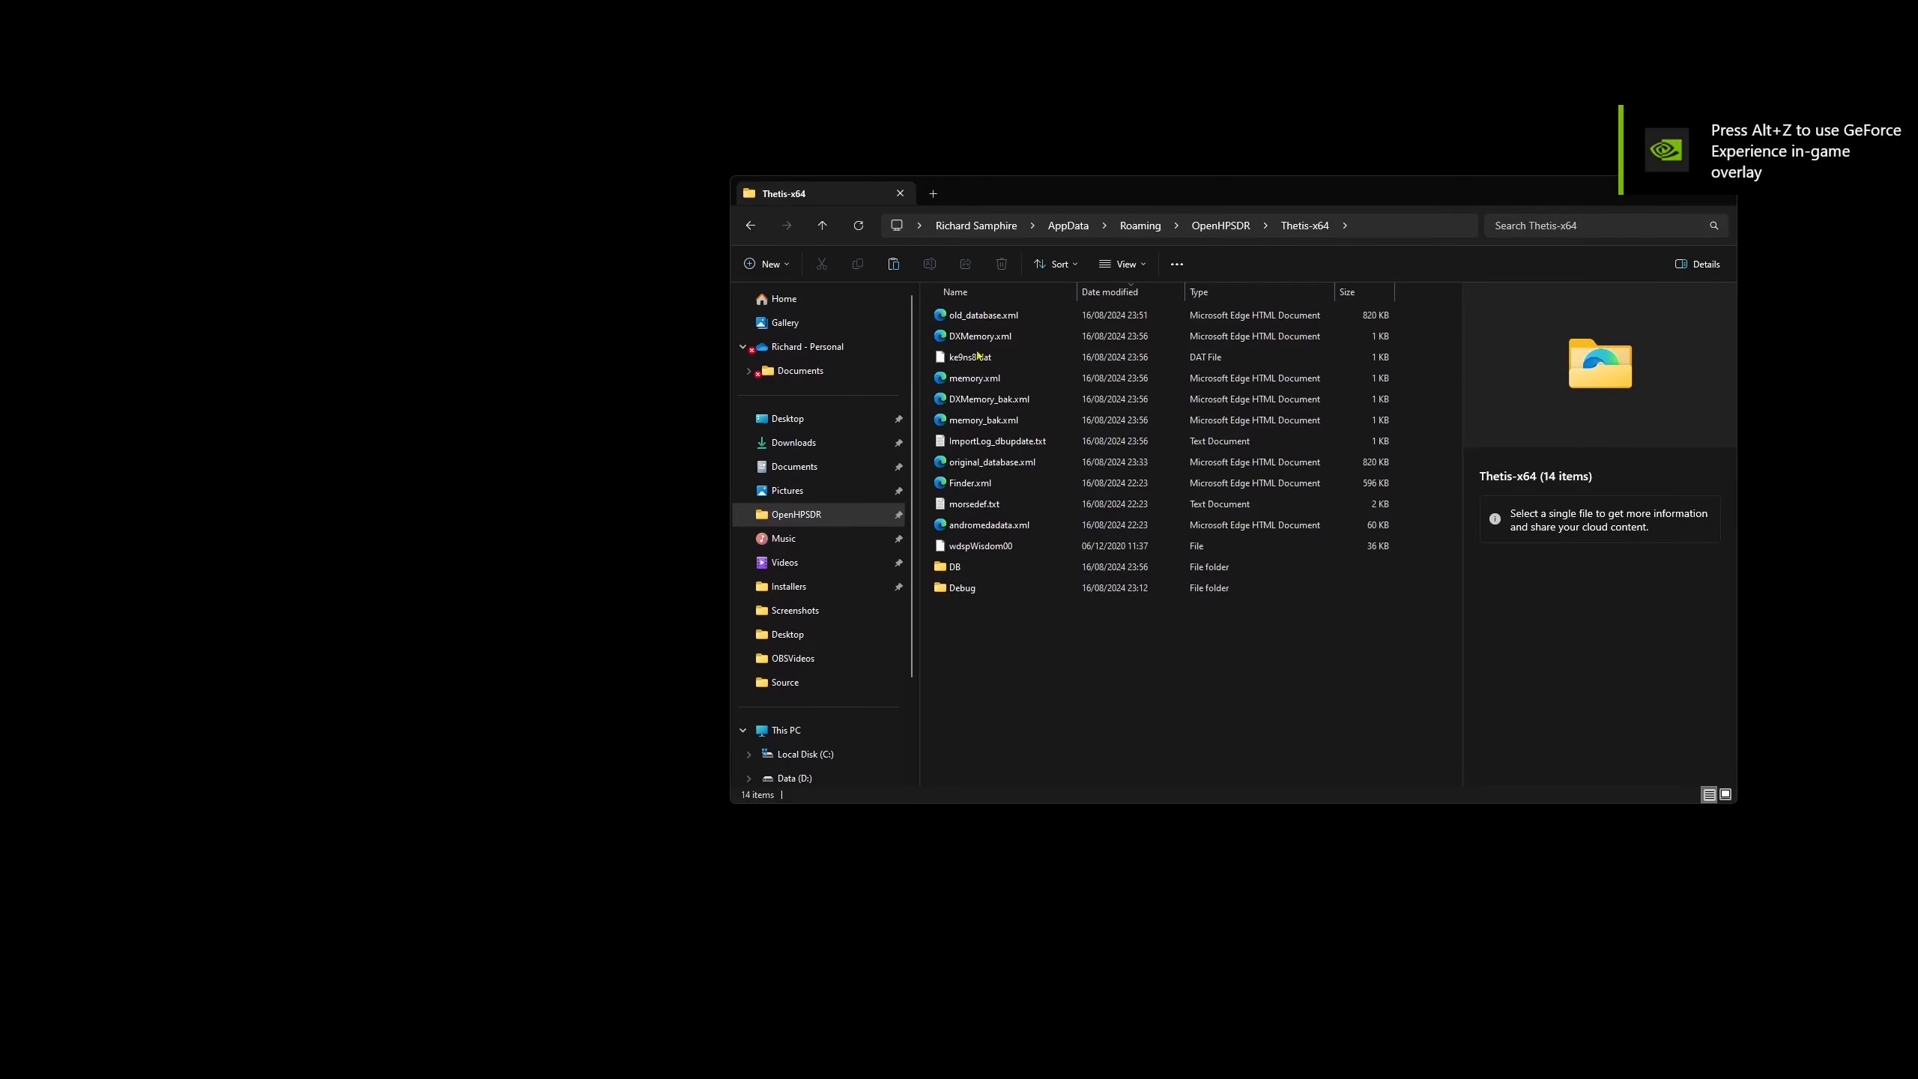
double_click(976, 568)
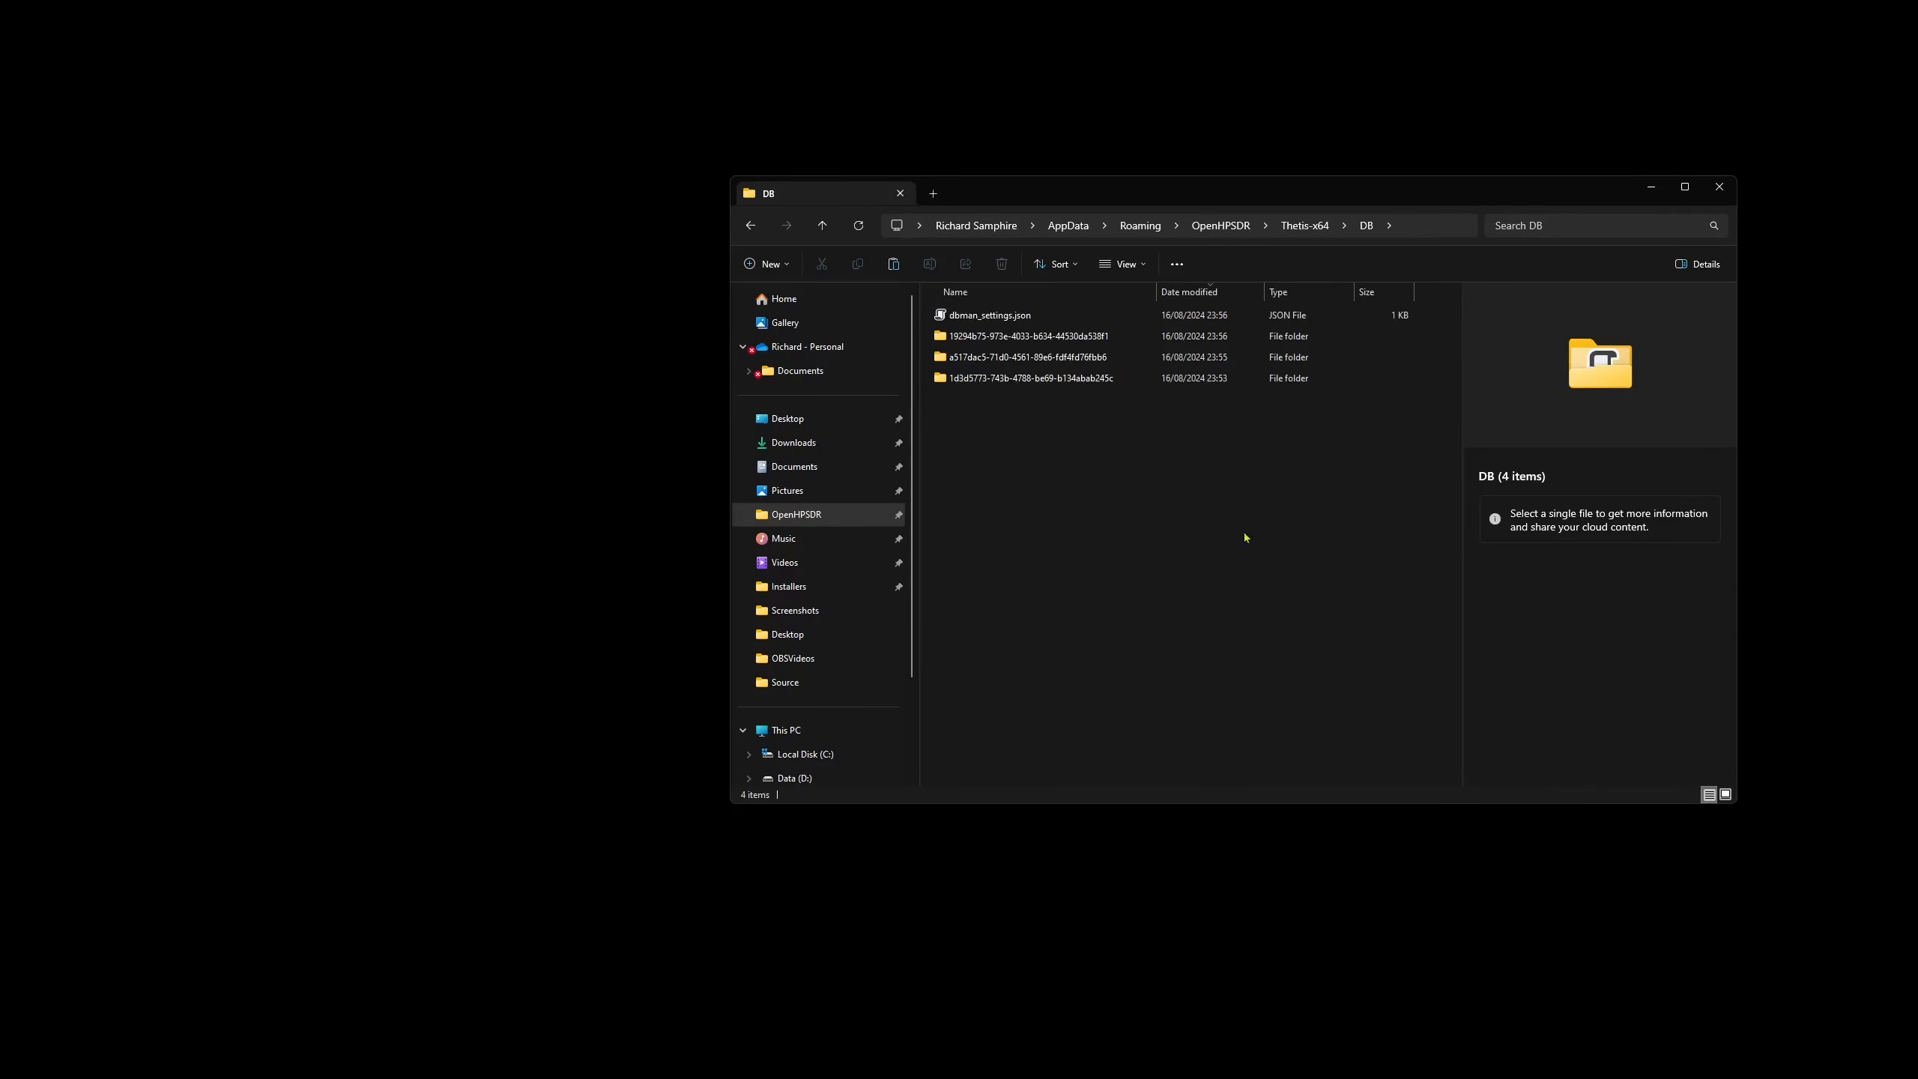
- Relaunch Thetis-x64 normally, move the DB folder window aside, and open the Database Manager
key("super")
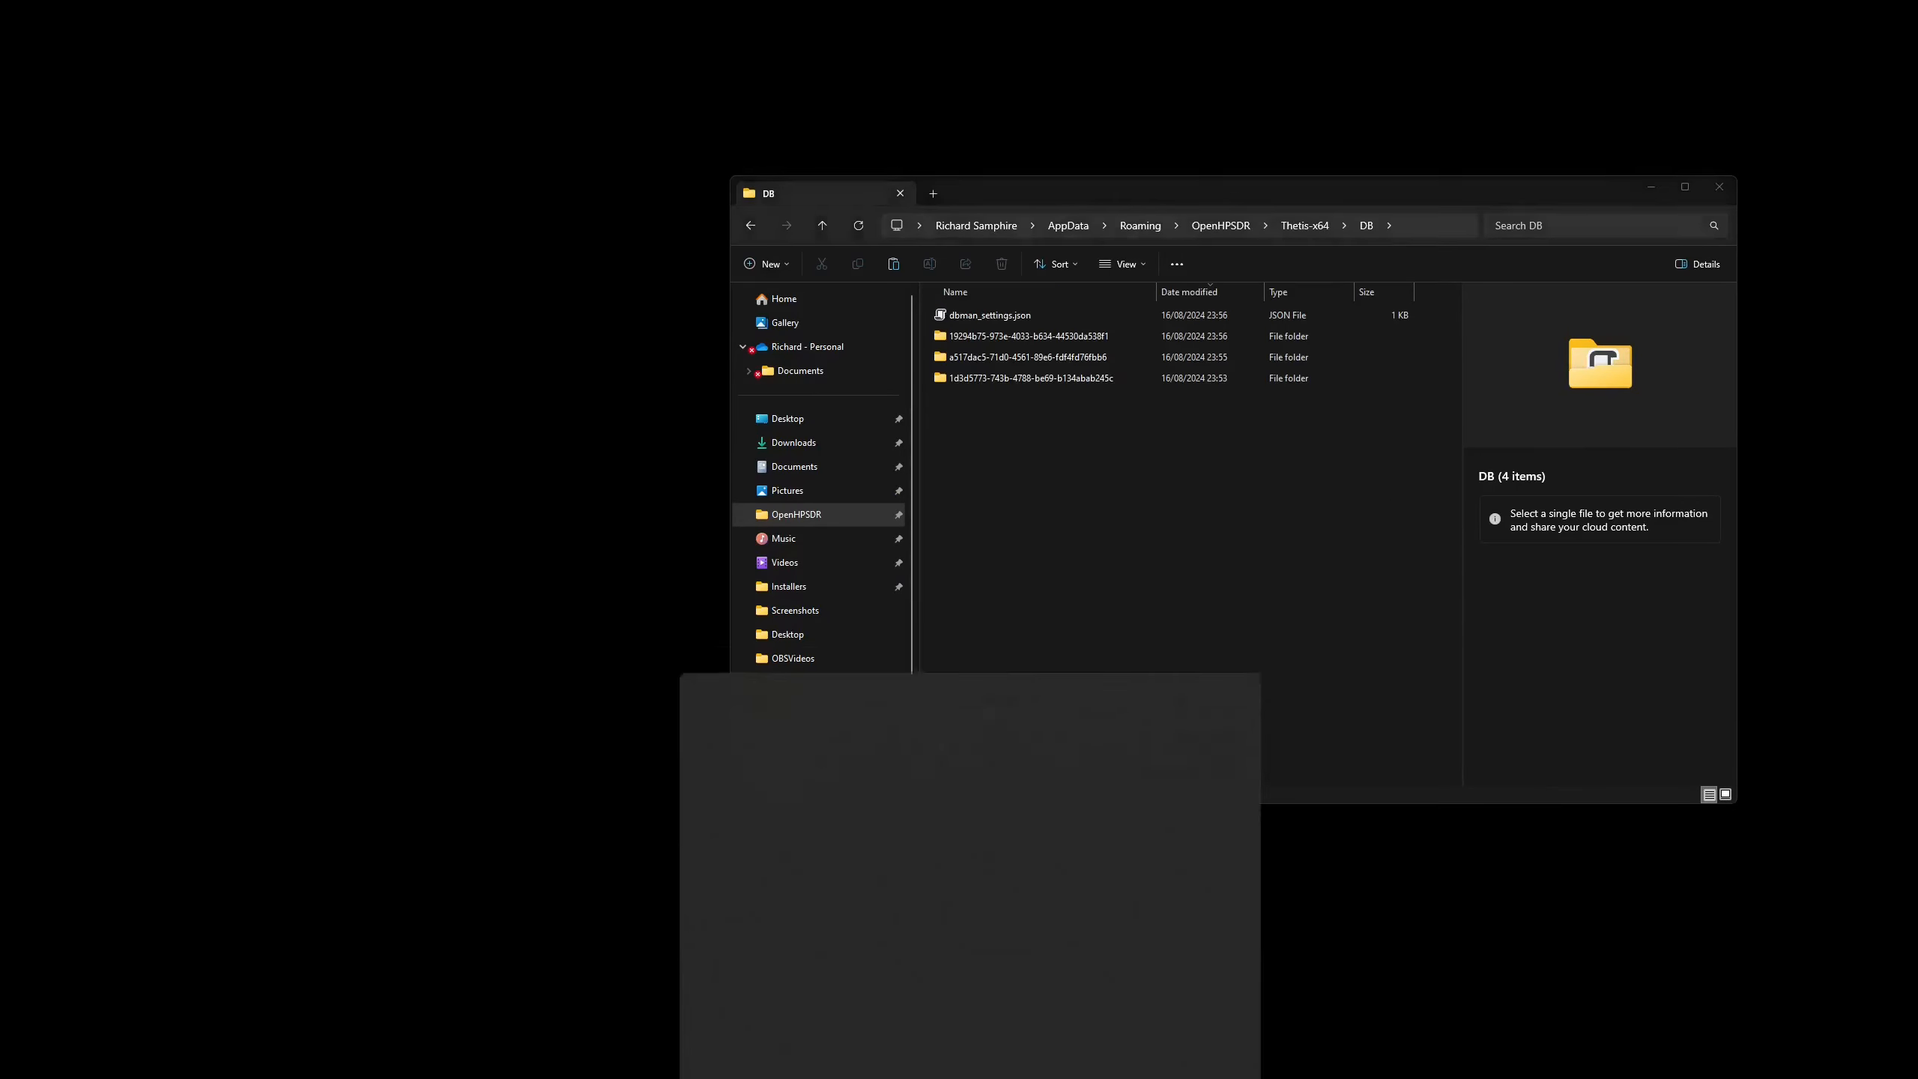
type("thetis")
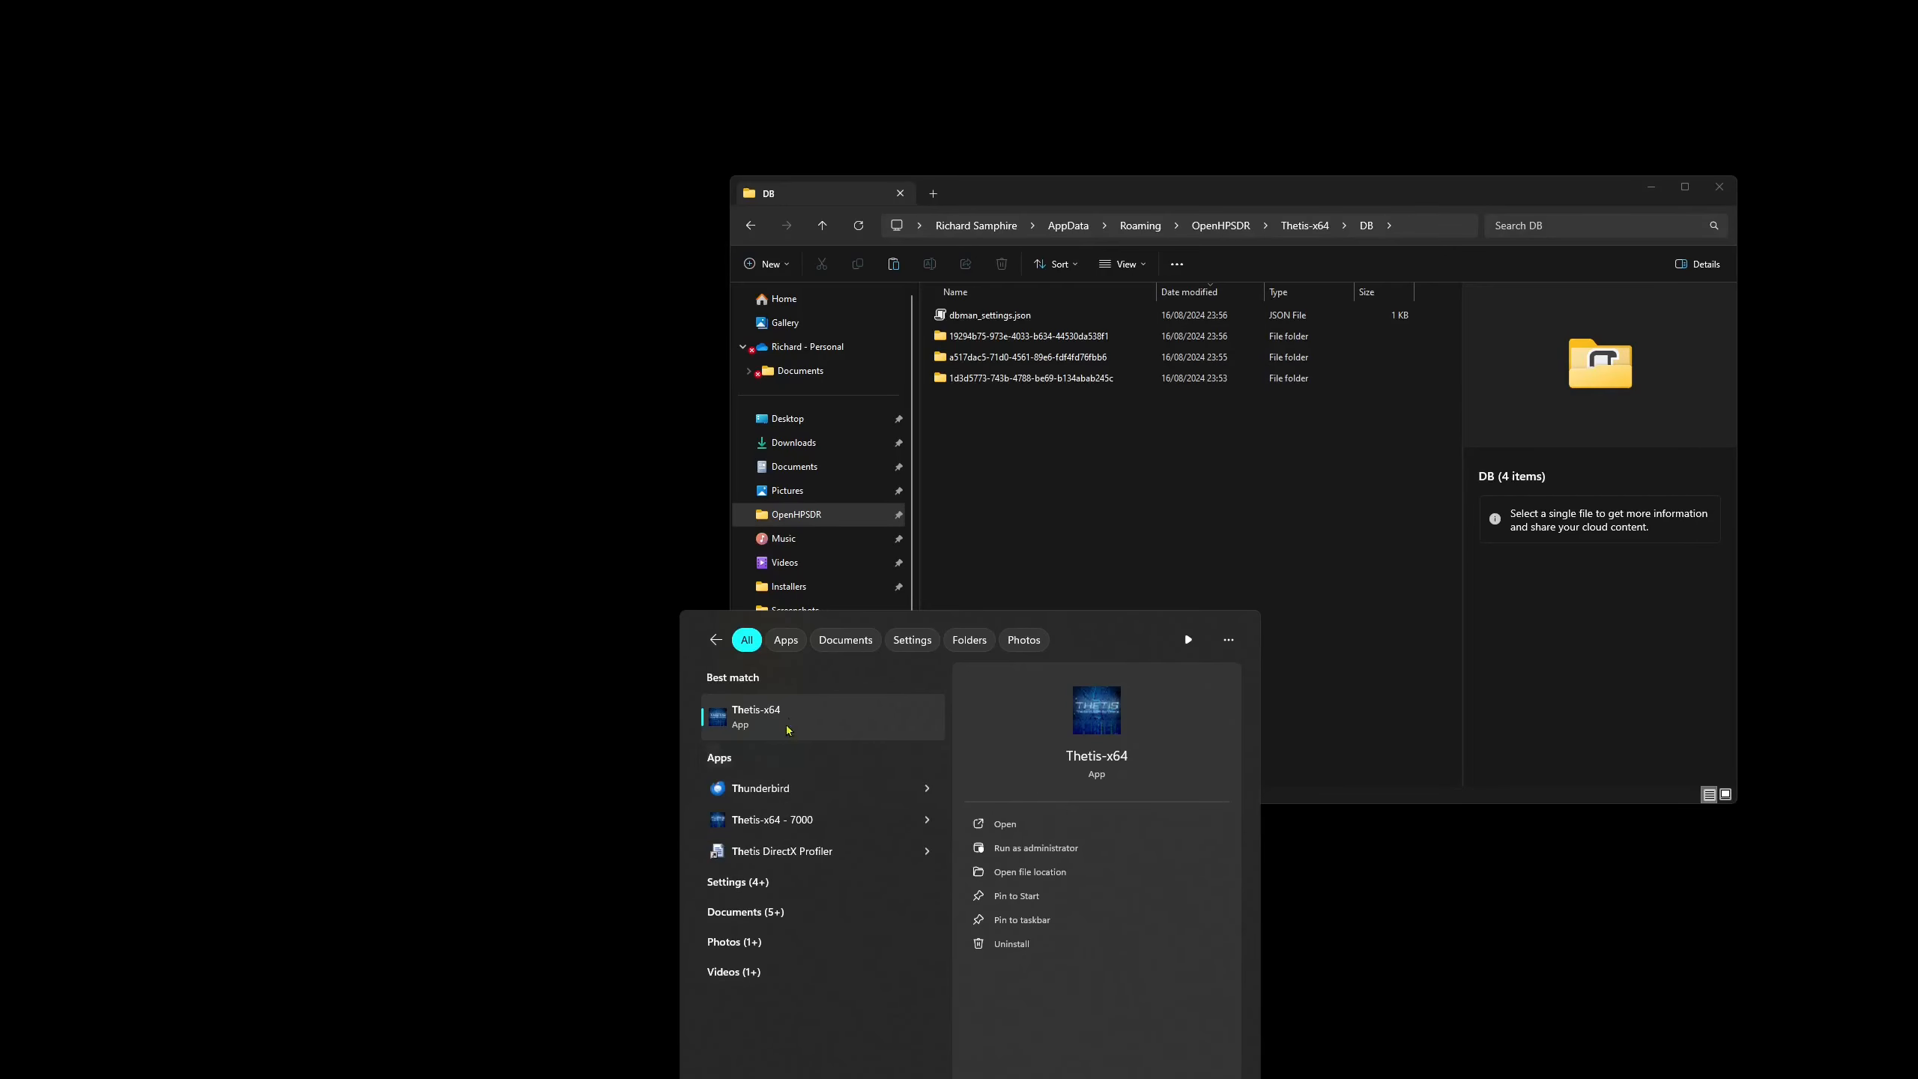
key("Return")
left_click_drag(1142, 203, 1788, 379)
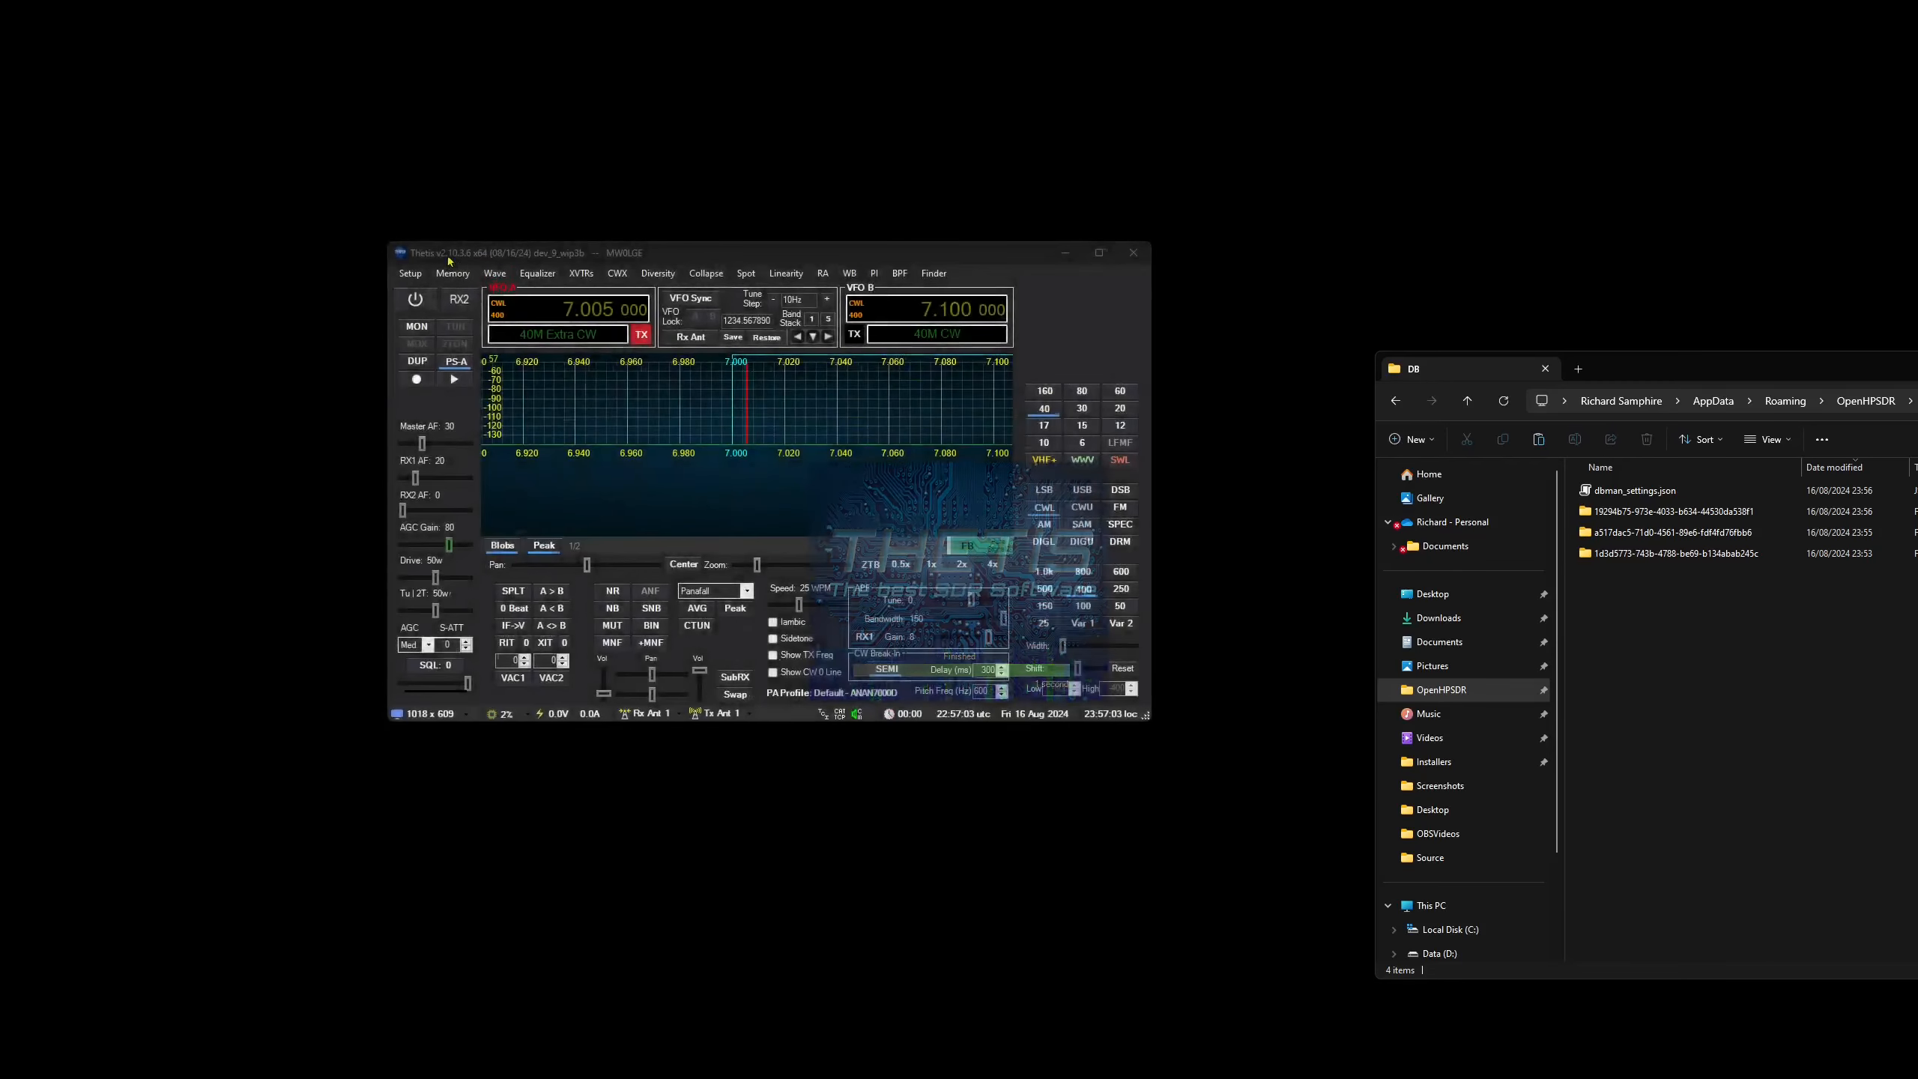
left_click(429, 274)
left_click(461, 312)
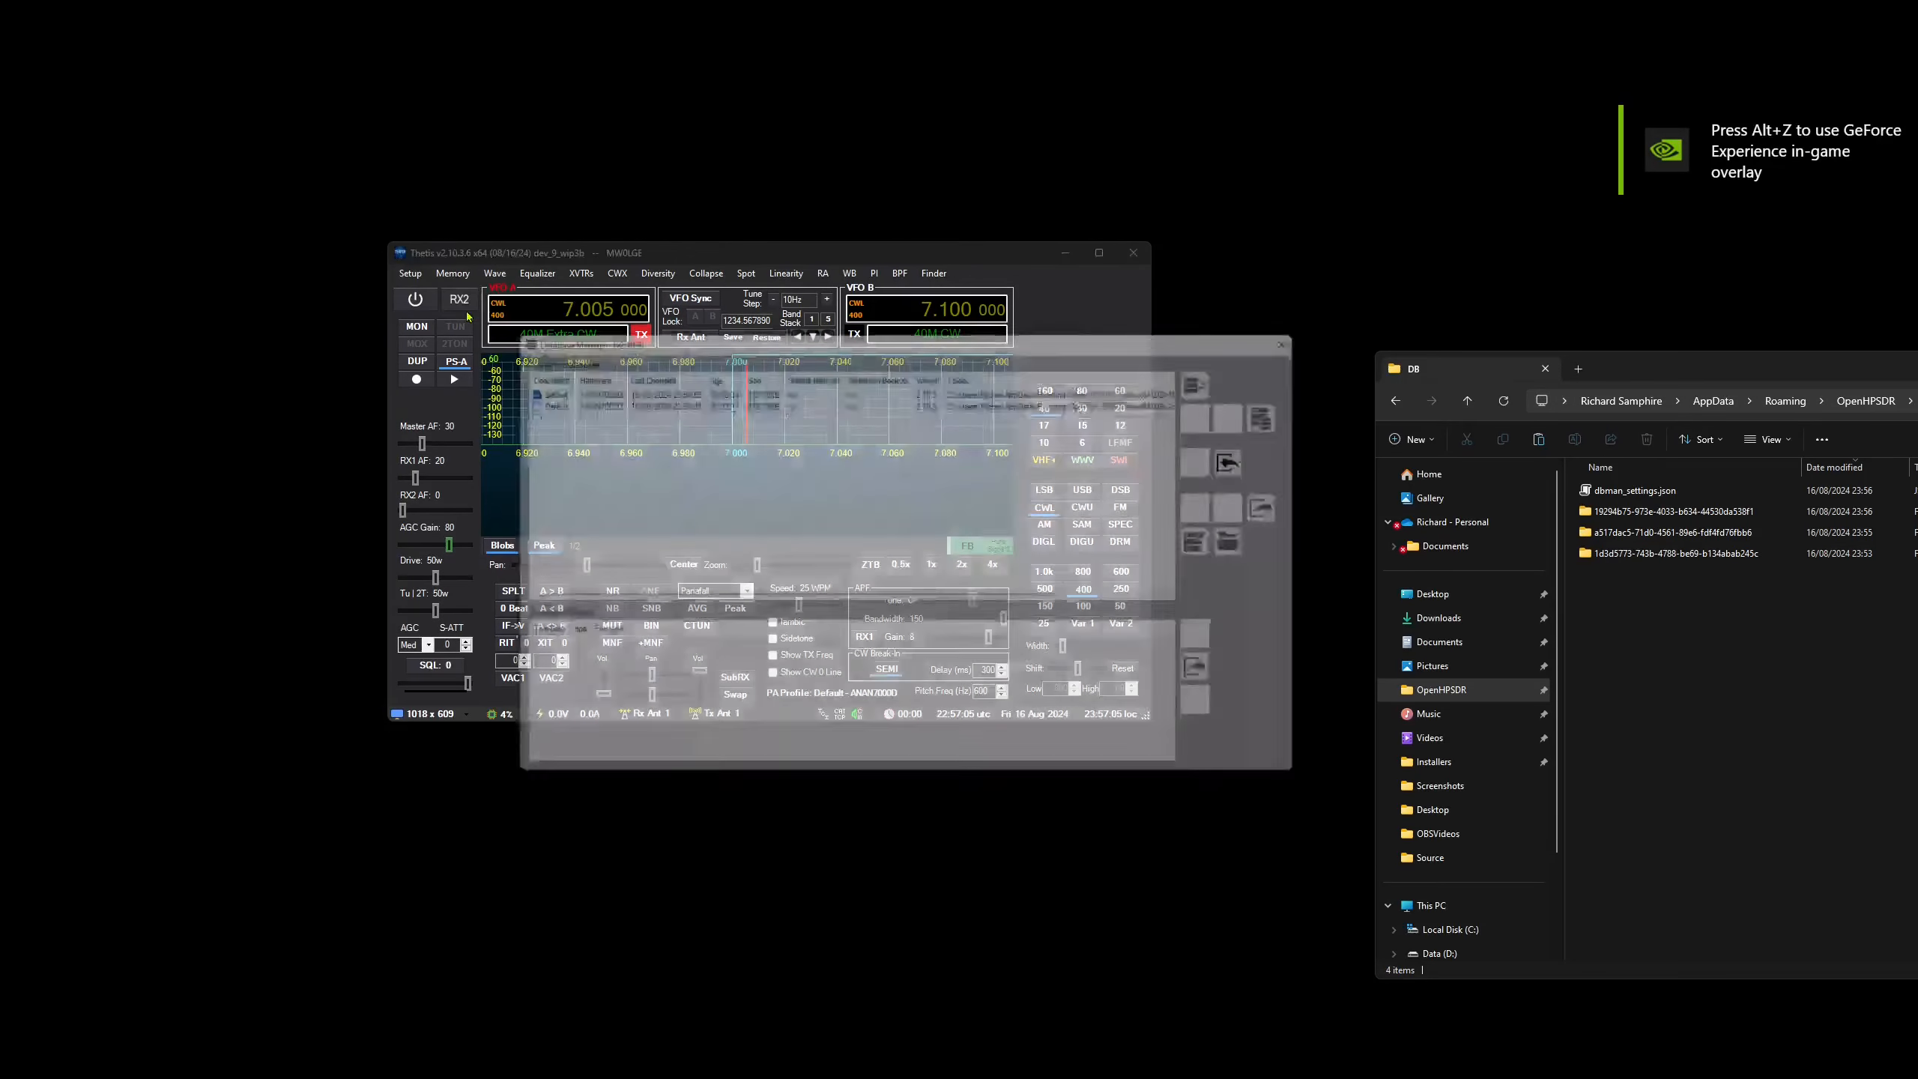
- Remove the inactive ANAN7000D database, entering the description "Default" as confirmation
left_click(644, 395)
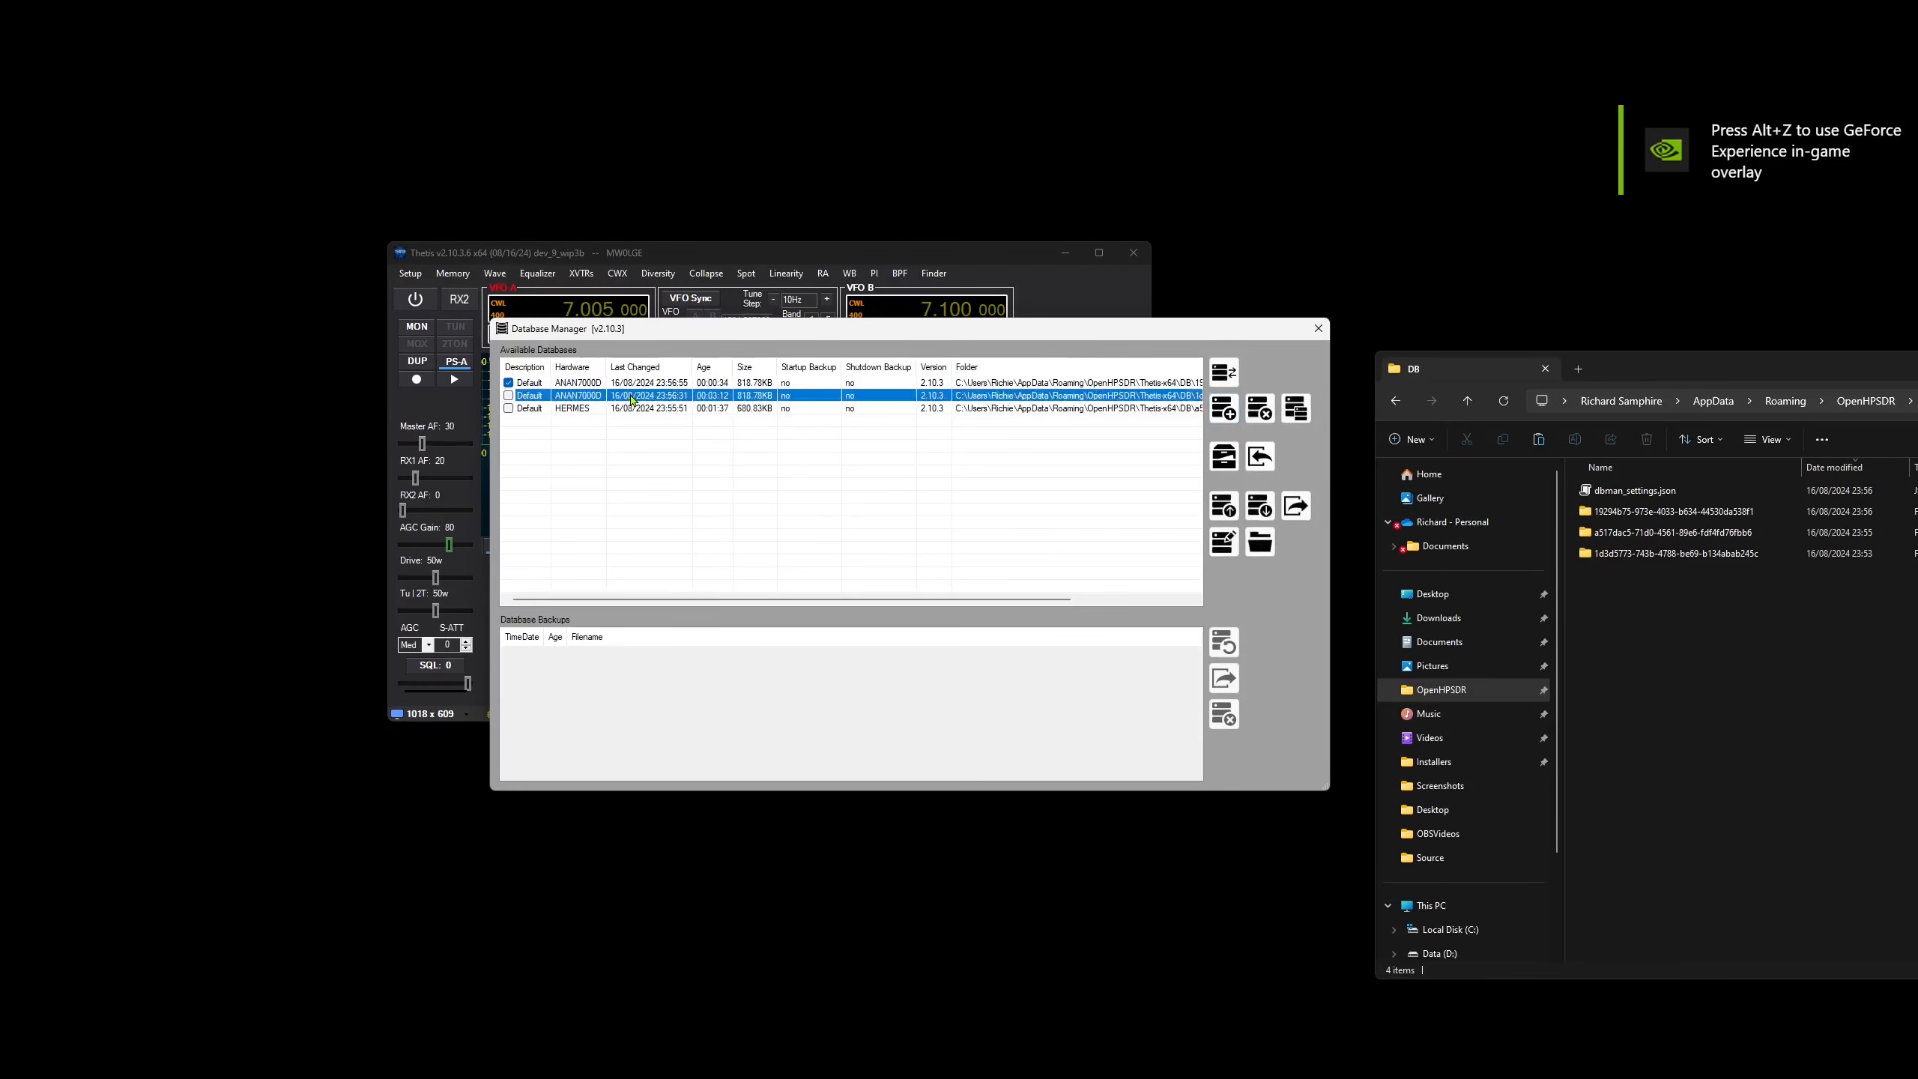
left_click(1253, 414)
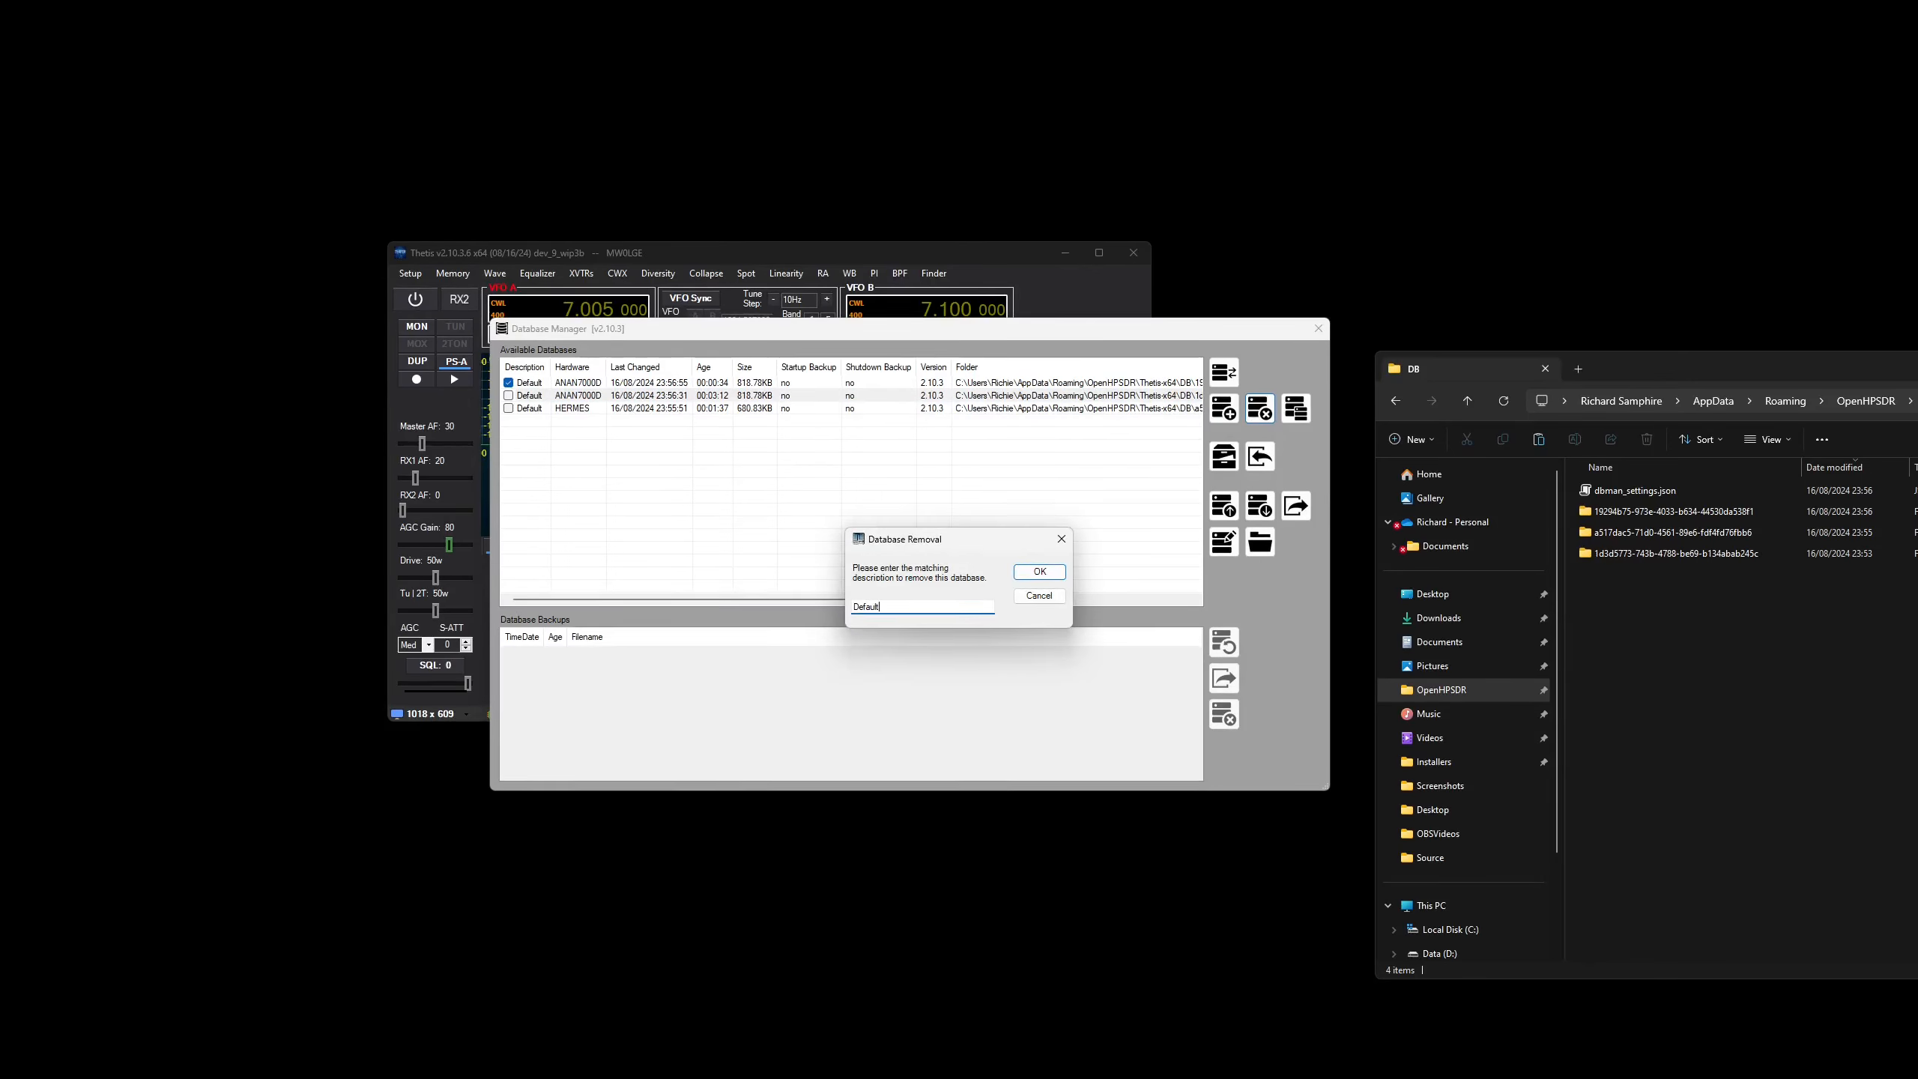
key("Return")
- Remove the inactive HERMES database, confirming with its matching description "Default"
left_click(853, 395)
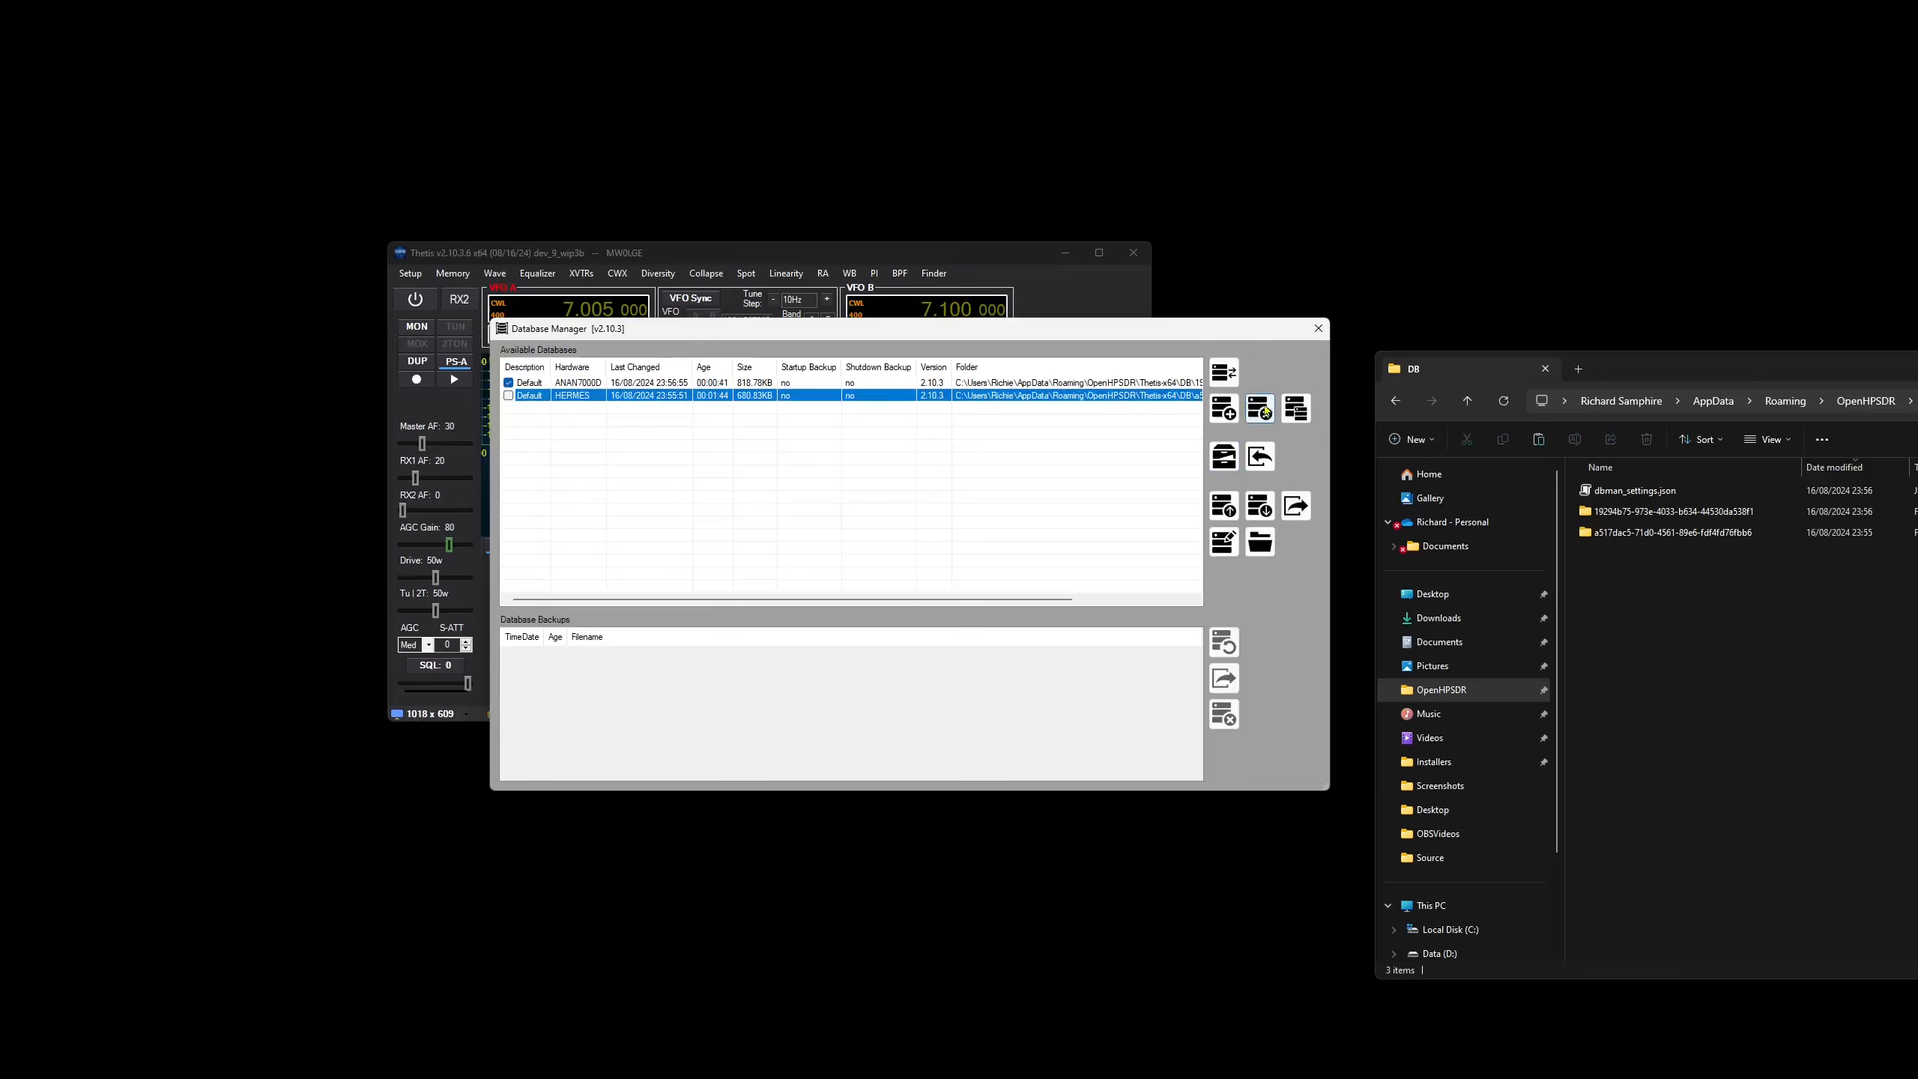
left_click(1259, 409)
type("DEfaul")
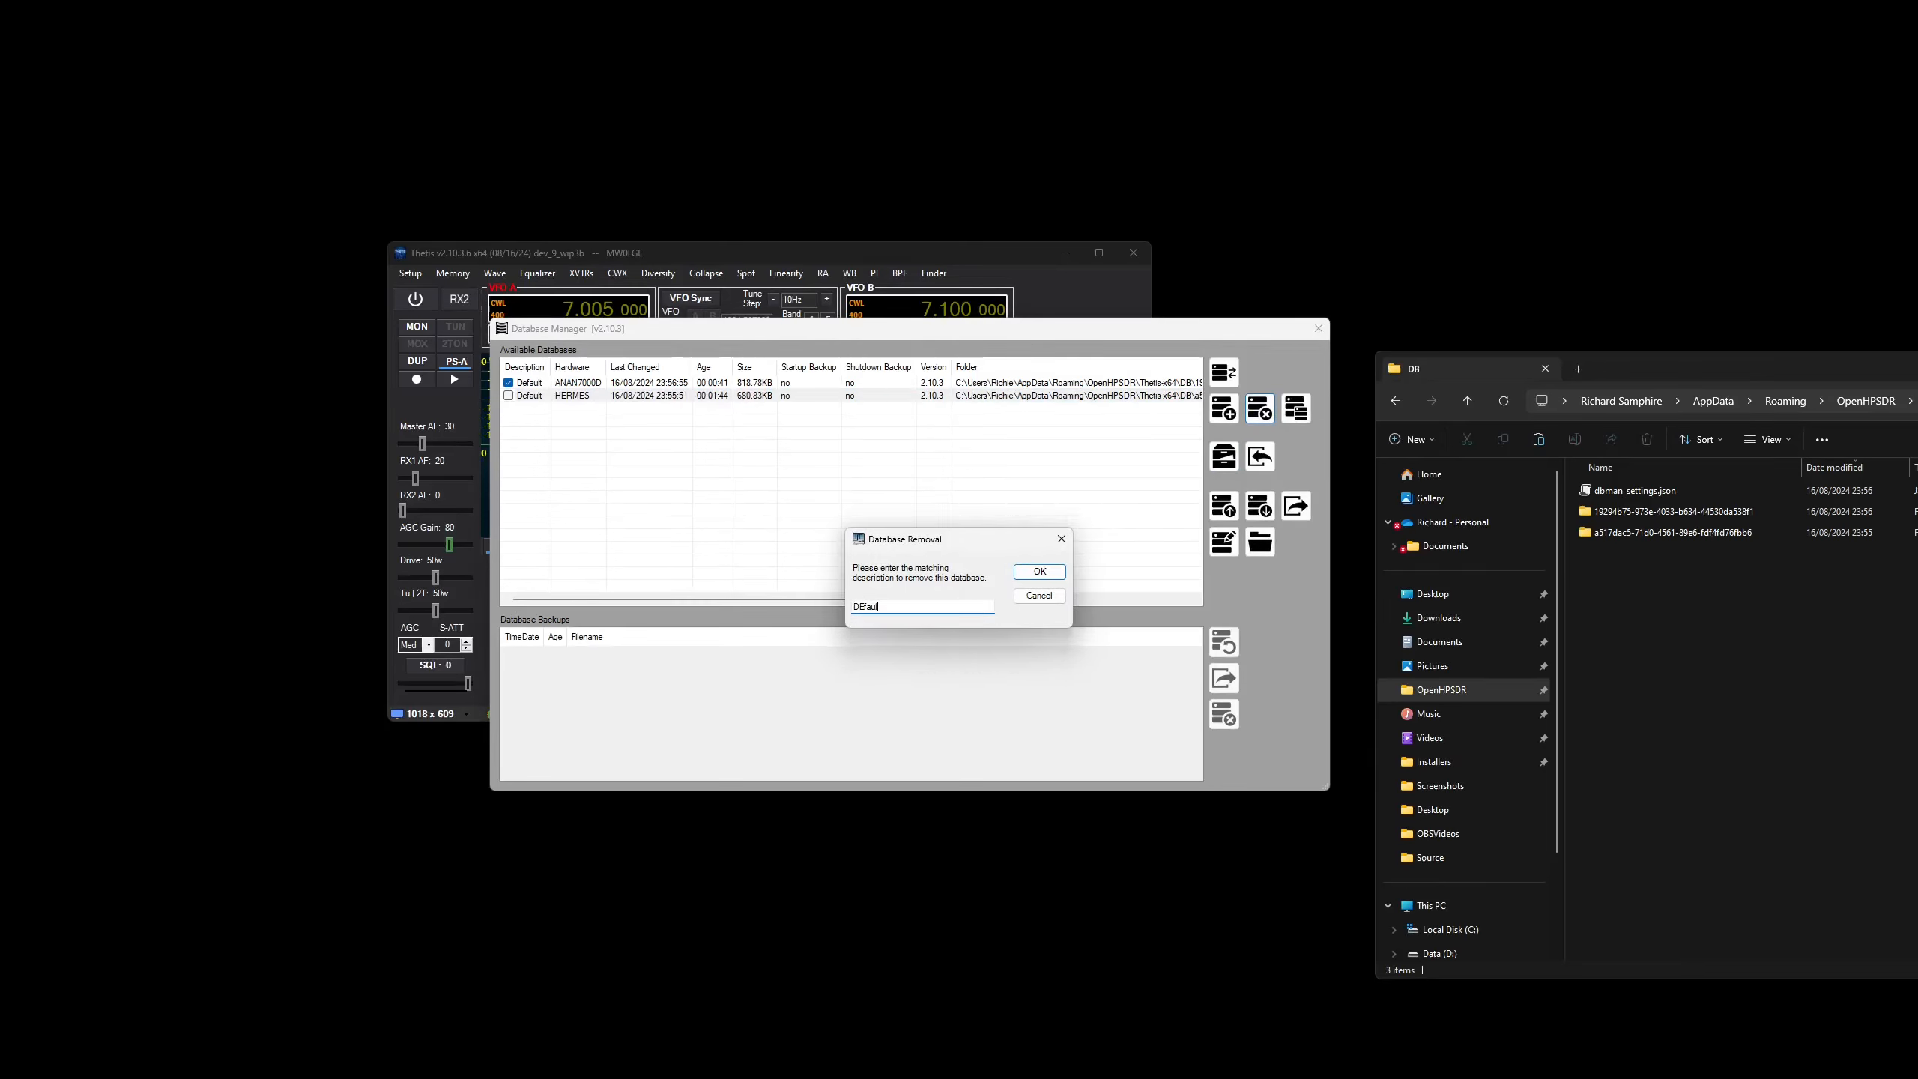
key("BackSpace")
key("BackSpace")
key("BackSpace")
key("BackSpace")
key("BackSpace")
key("BackSpace")
key("Return")
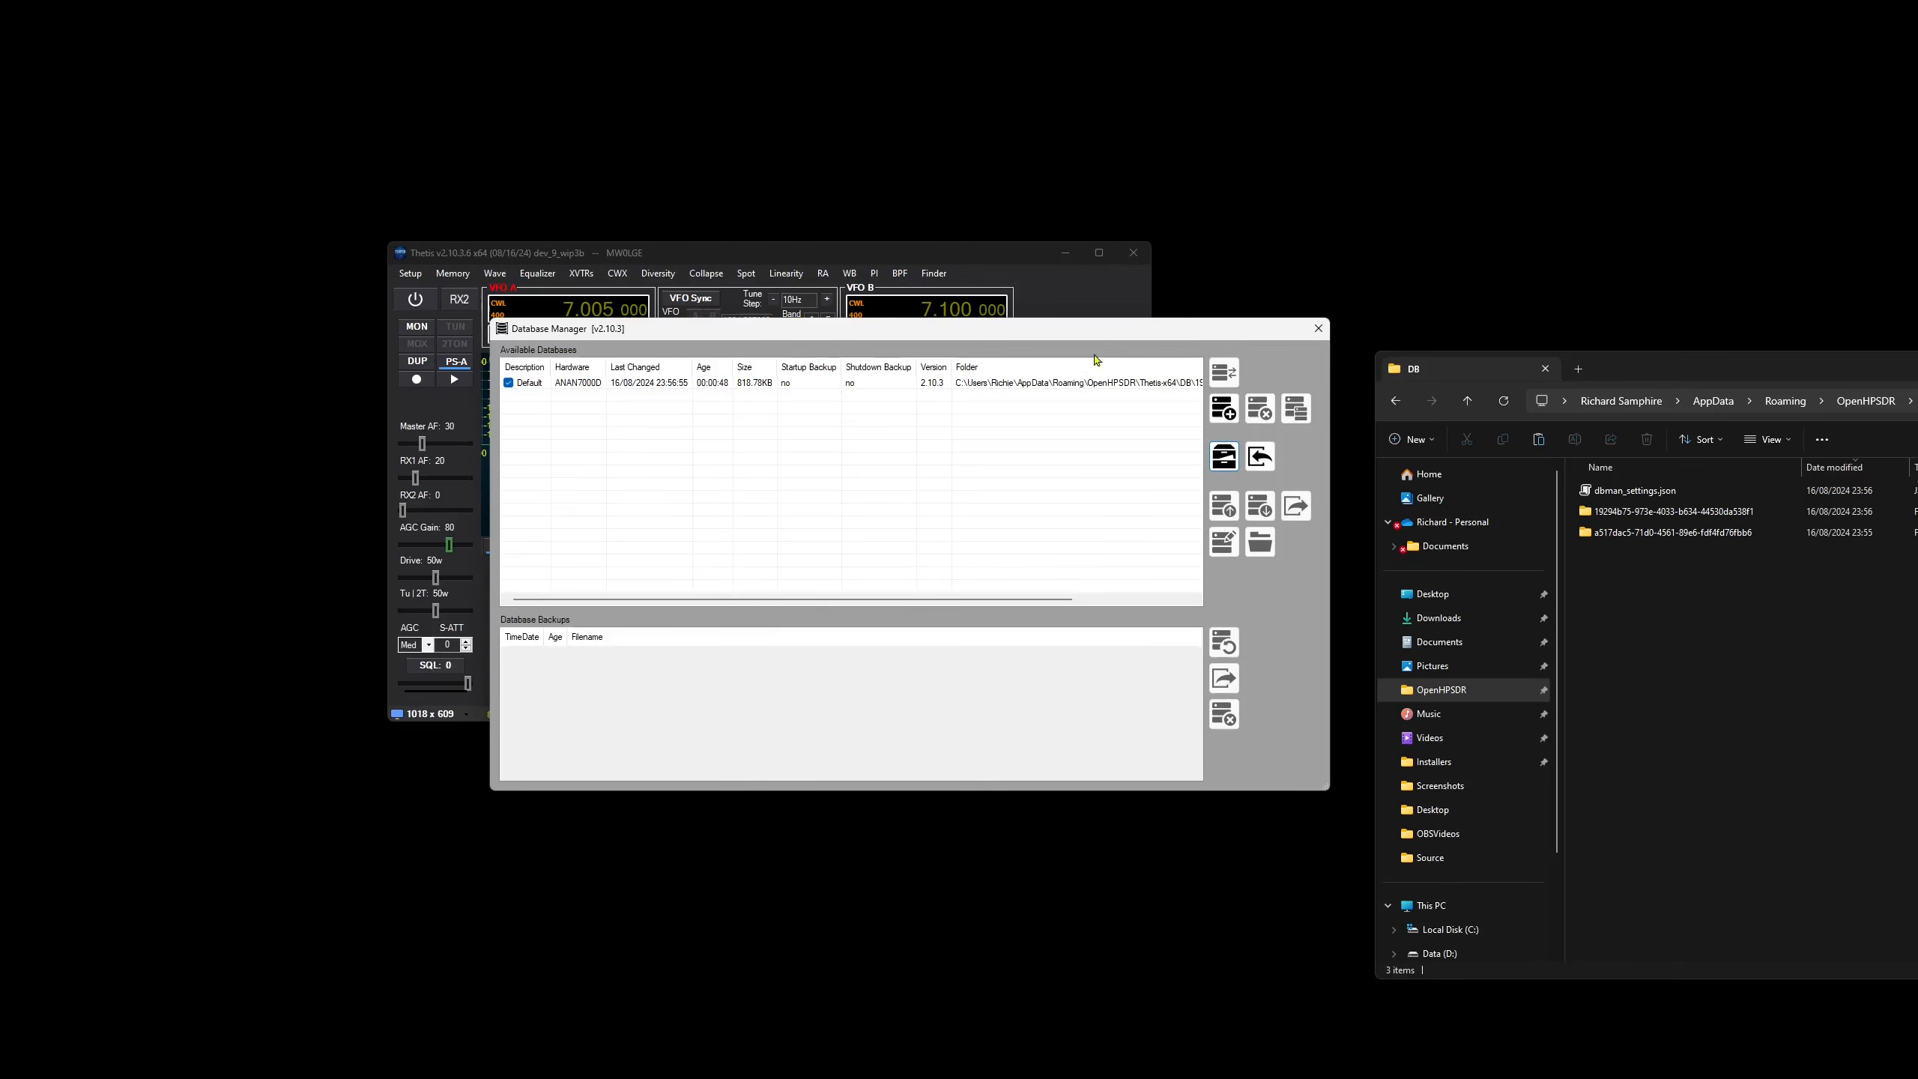
- Close the Database Manager and Thetis, and open the remaining database's folder inside DB
left_click(1318, 329)
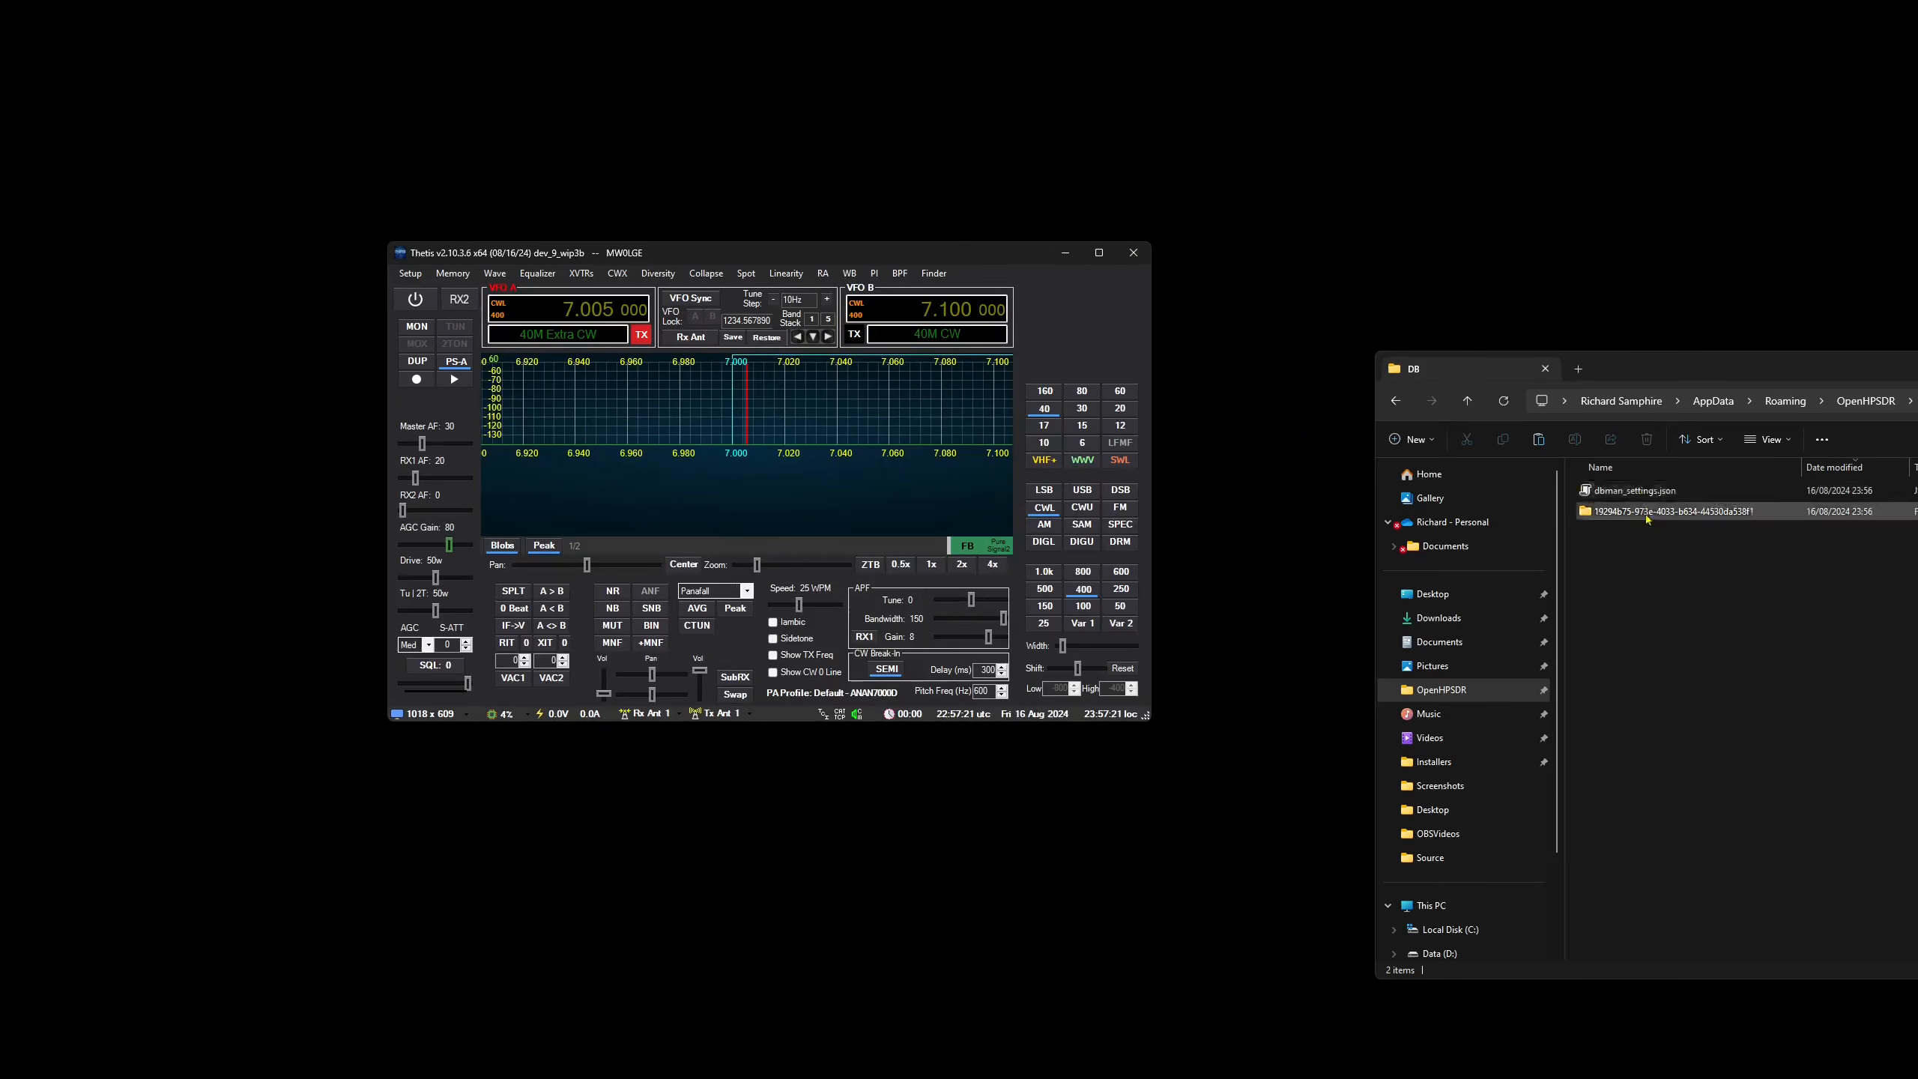
left_click(1133, 253)
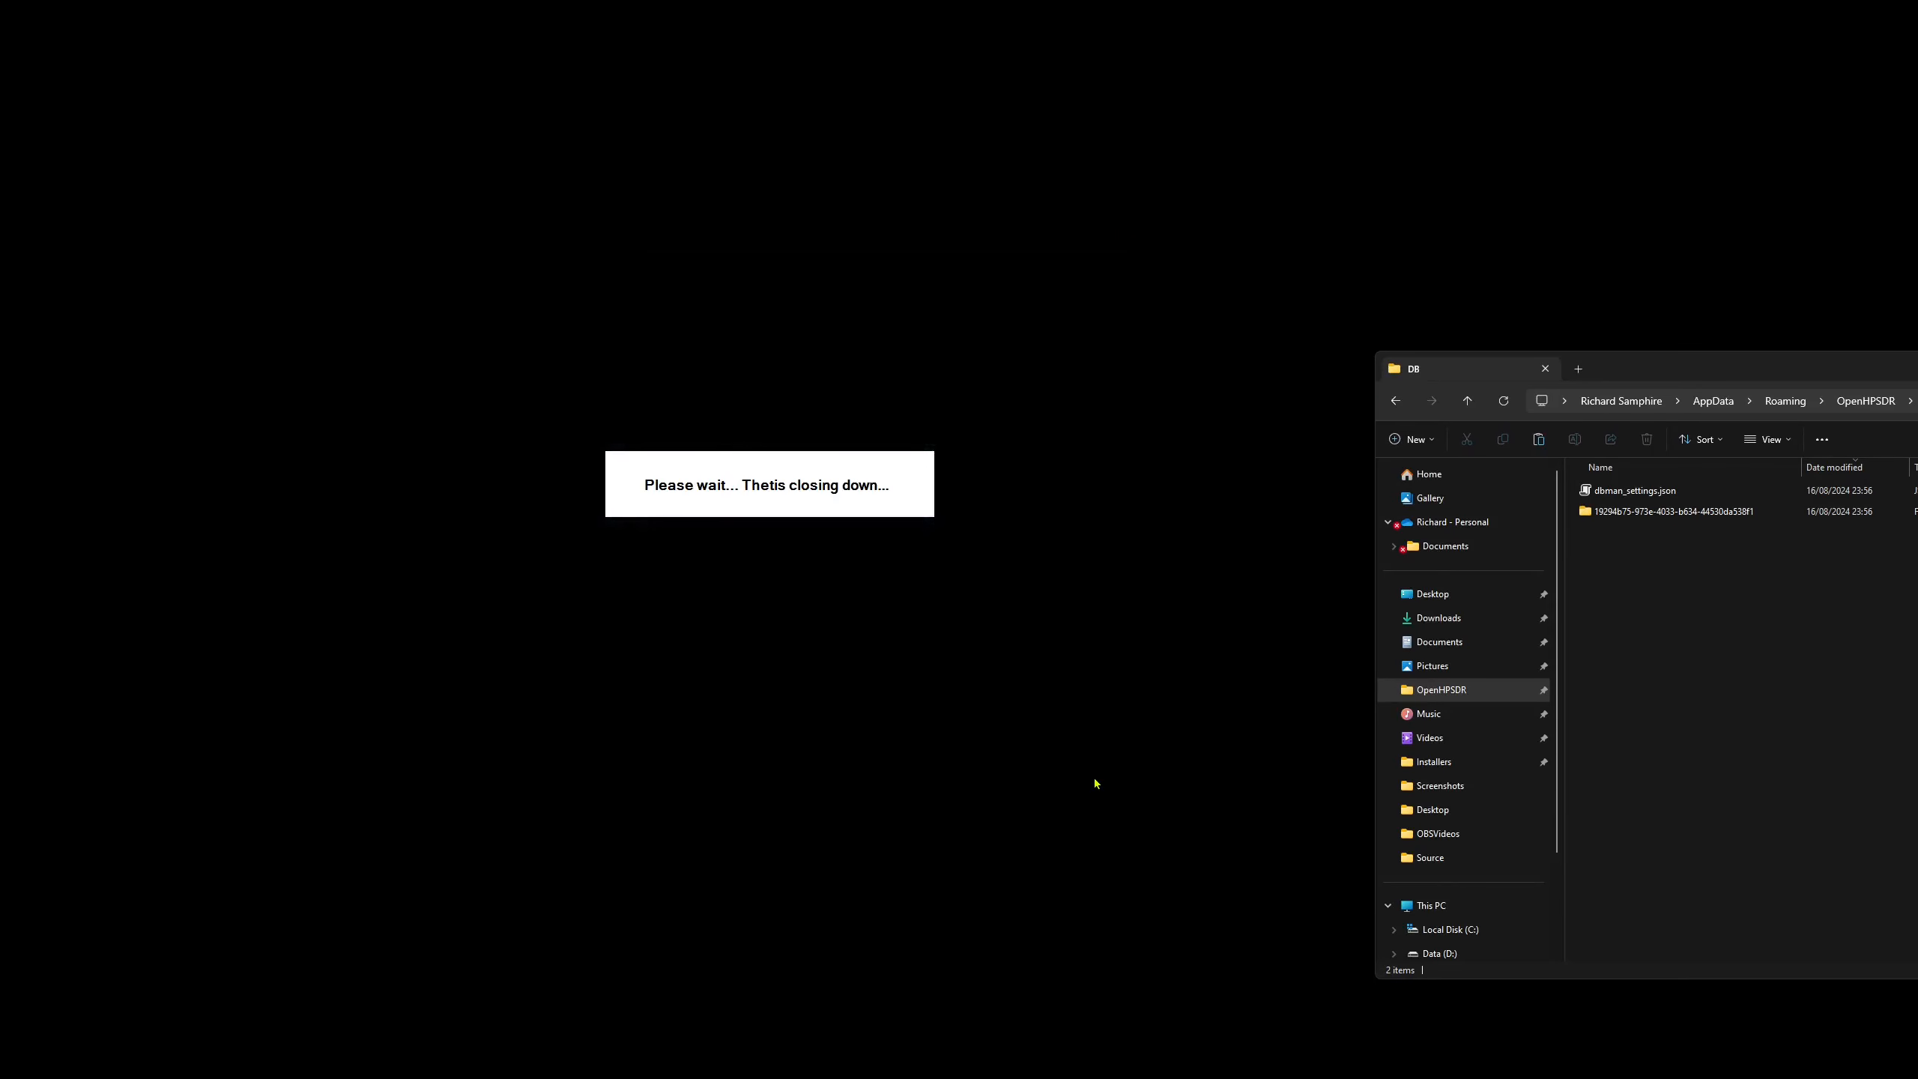
left_click_drag(1689, 386, 852, 336)
double_click(836, 461)
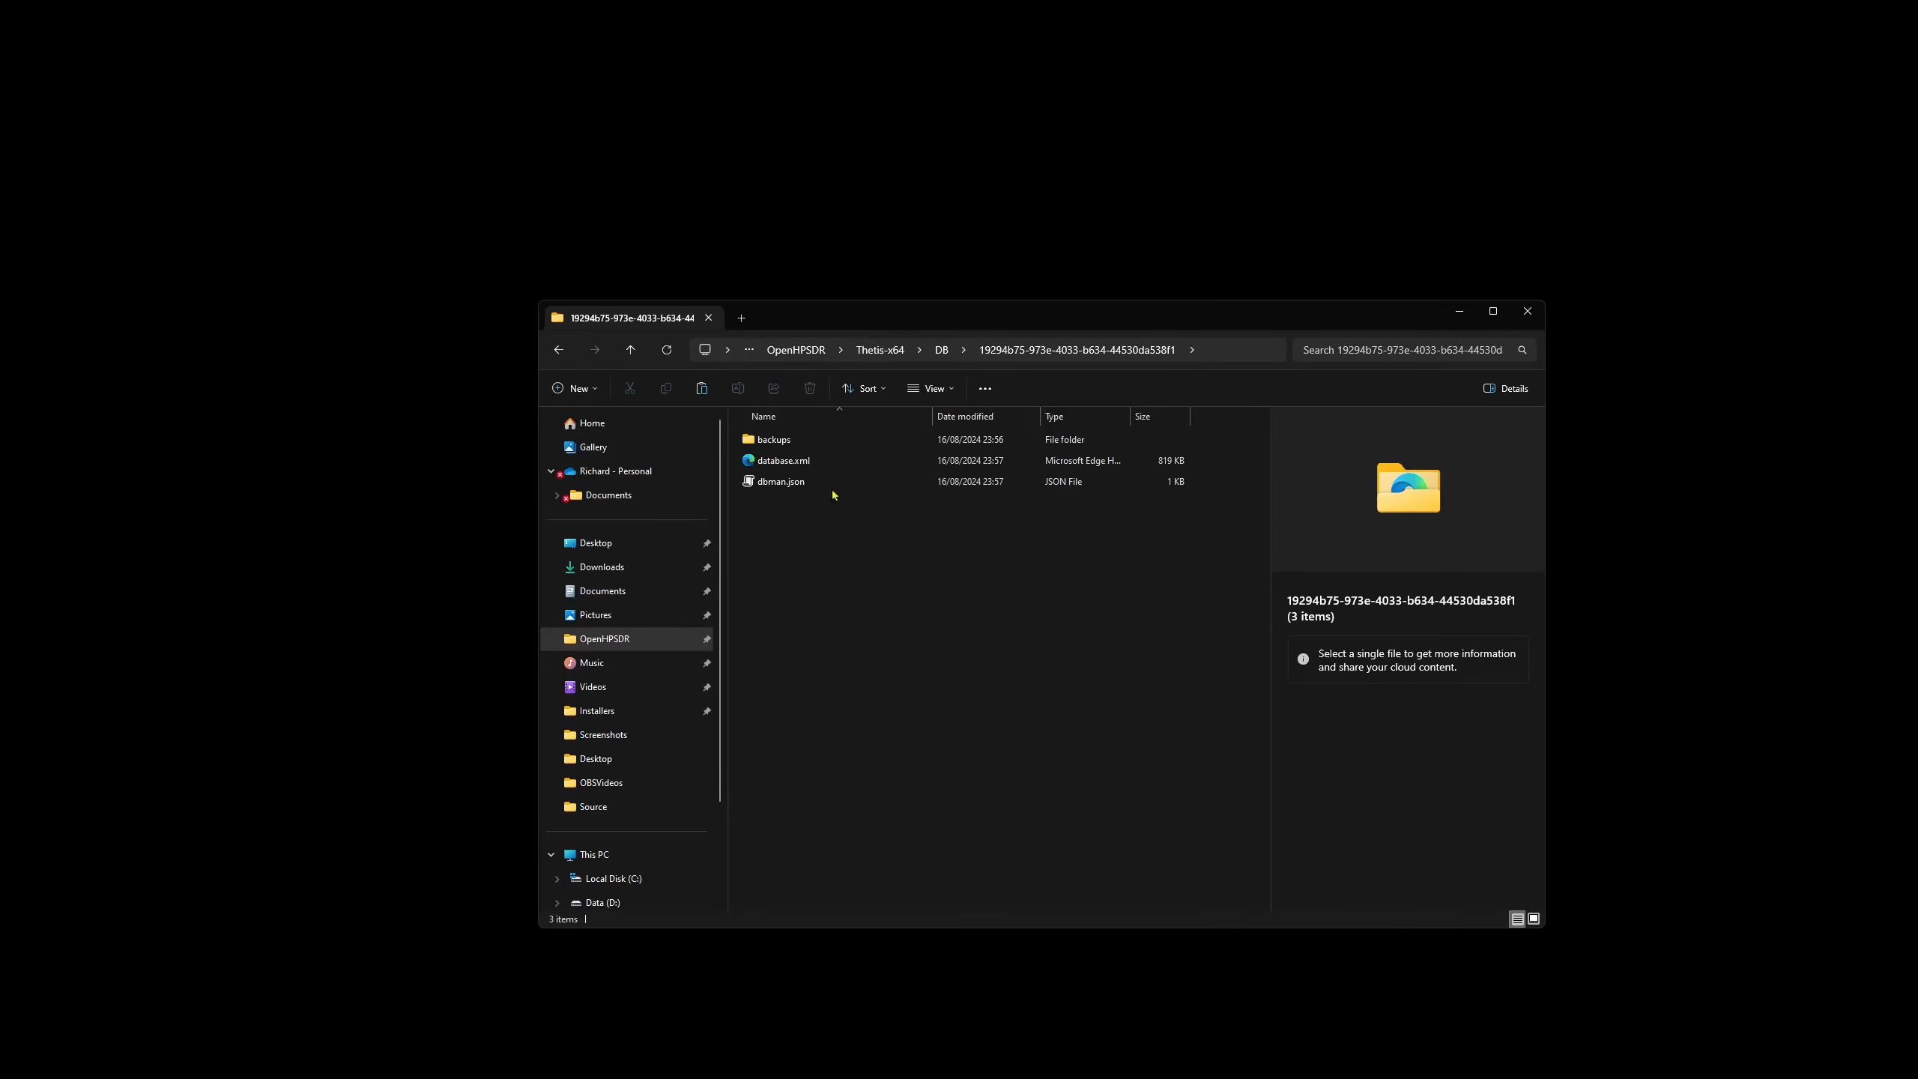
- Open the database.xml file in Notepad
right_click(787, 462)
mouse_move(934, 545)
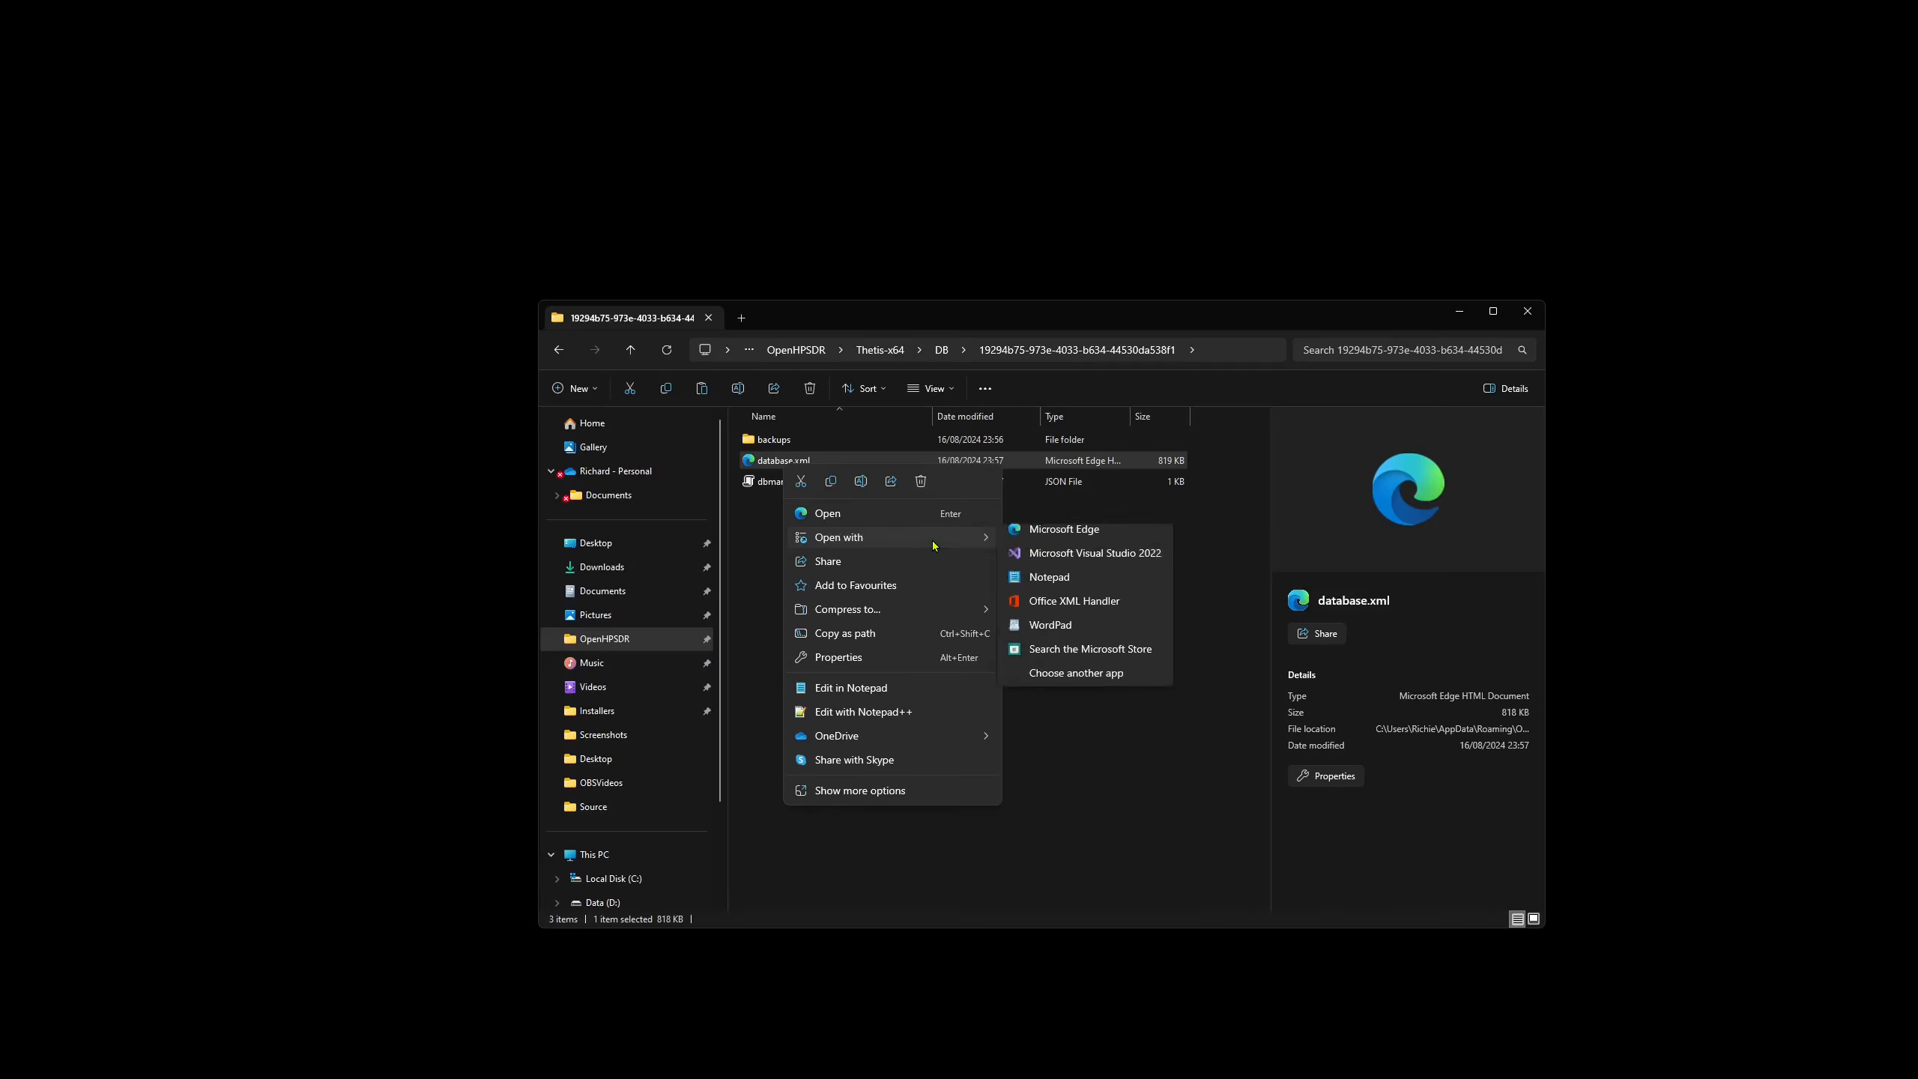
left_click(1087, 583)
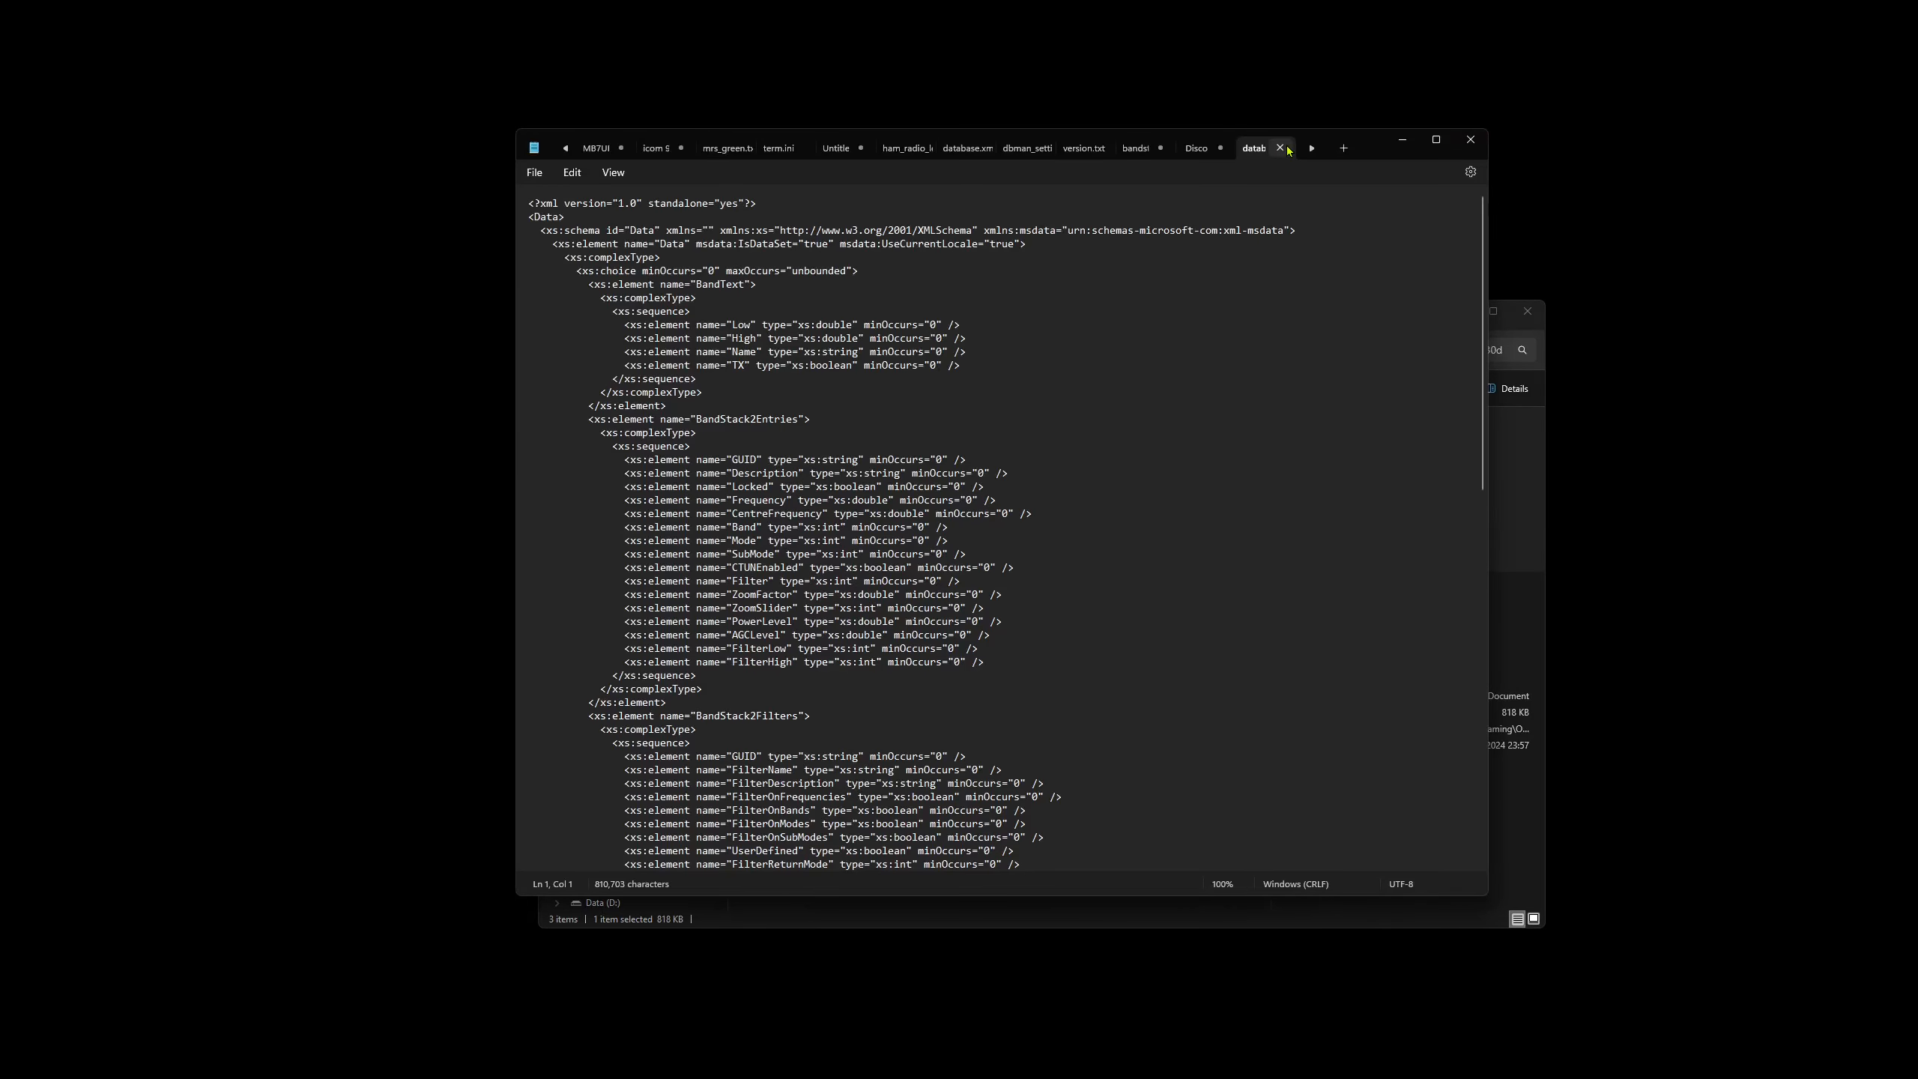
- Corrupt the end of database.xml by deleting a block of DBManForm and MeterDisplay entries and a block of FilterButtonsPopup entries
scroll(1426, 419, "down", 3)
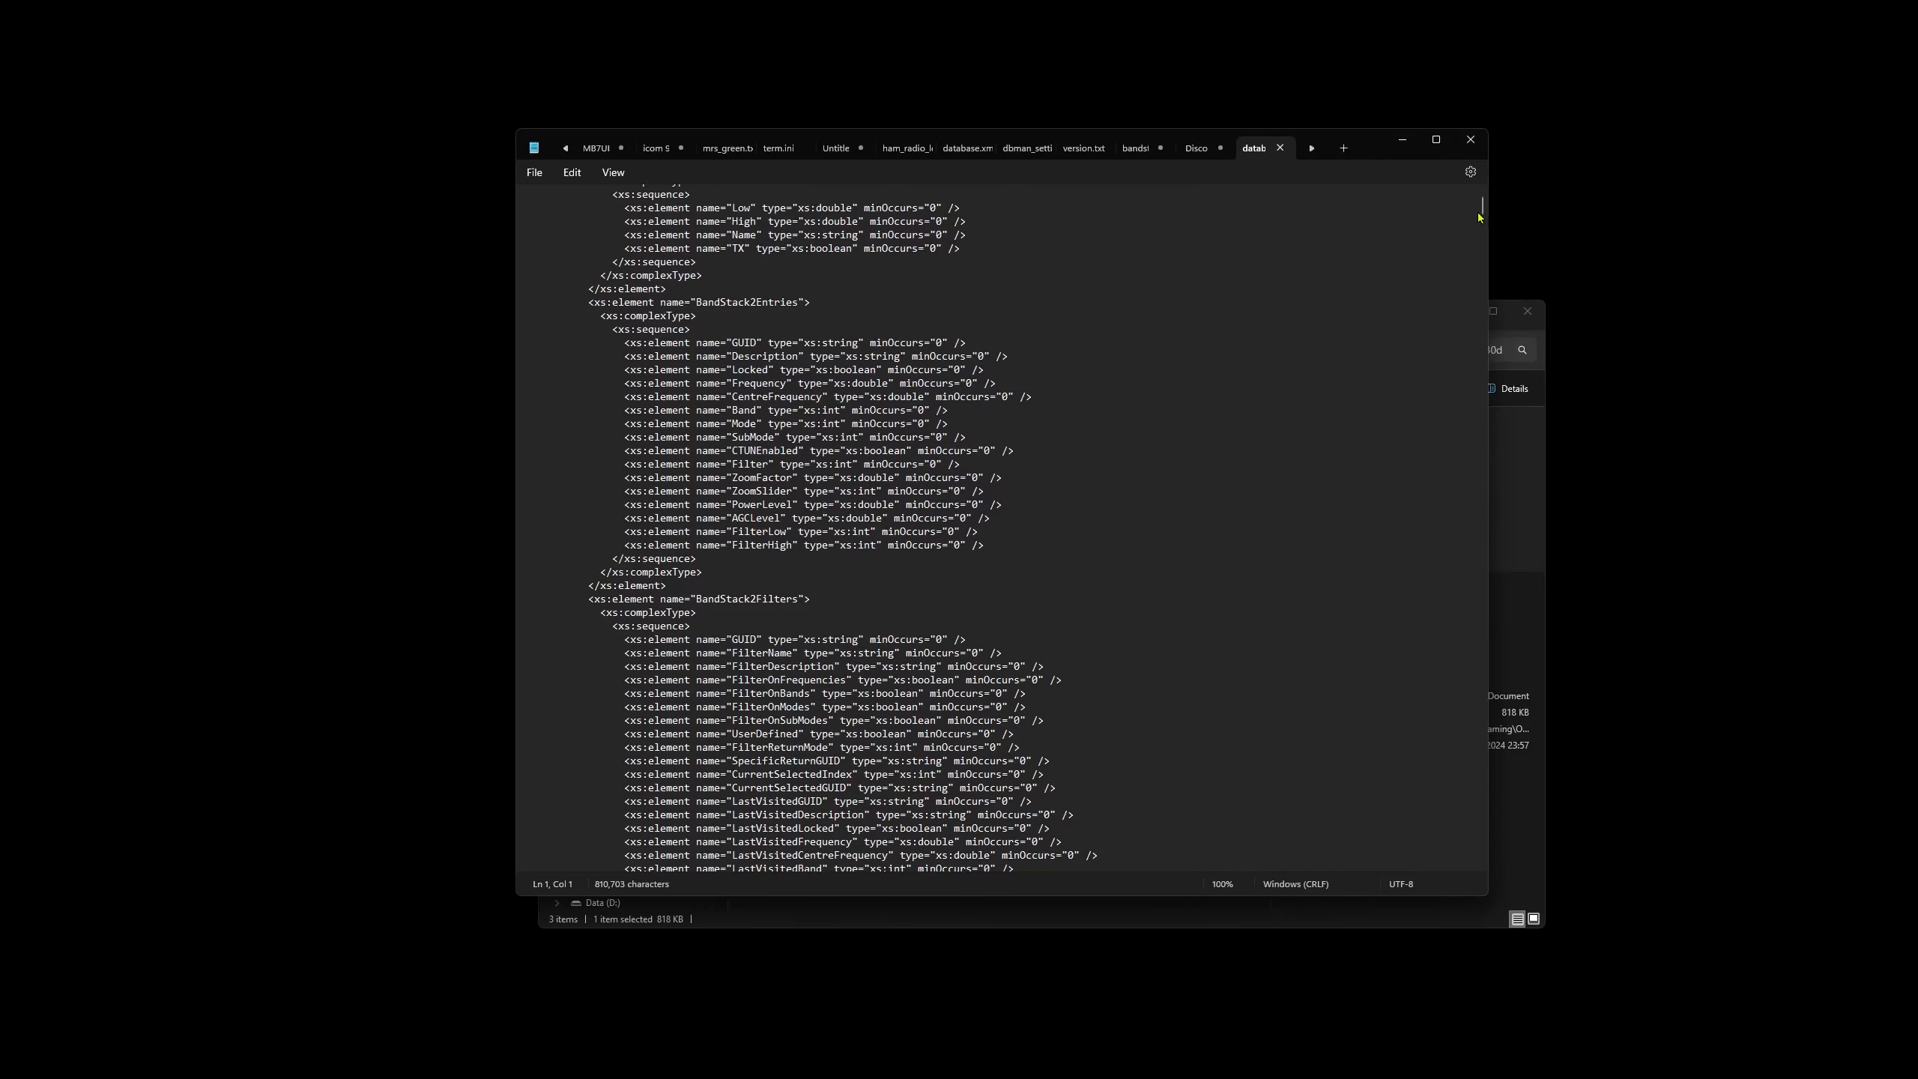
left_click_drag(1480, 217, 1483, 875)
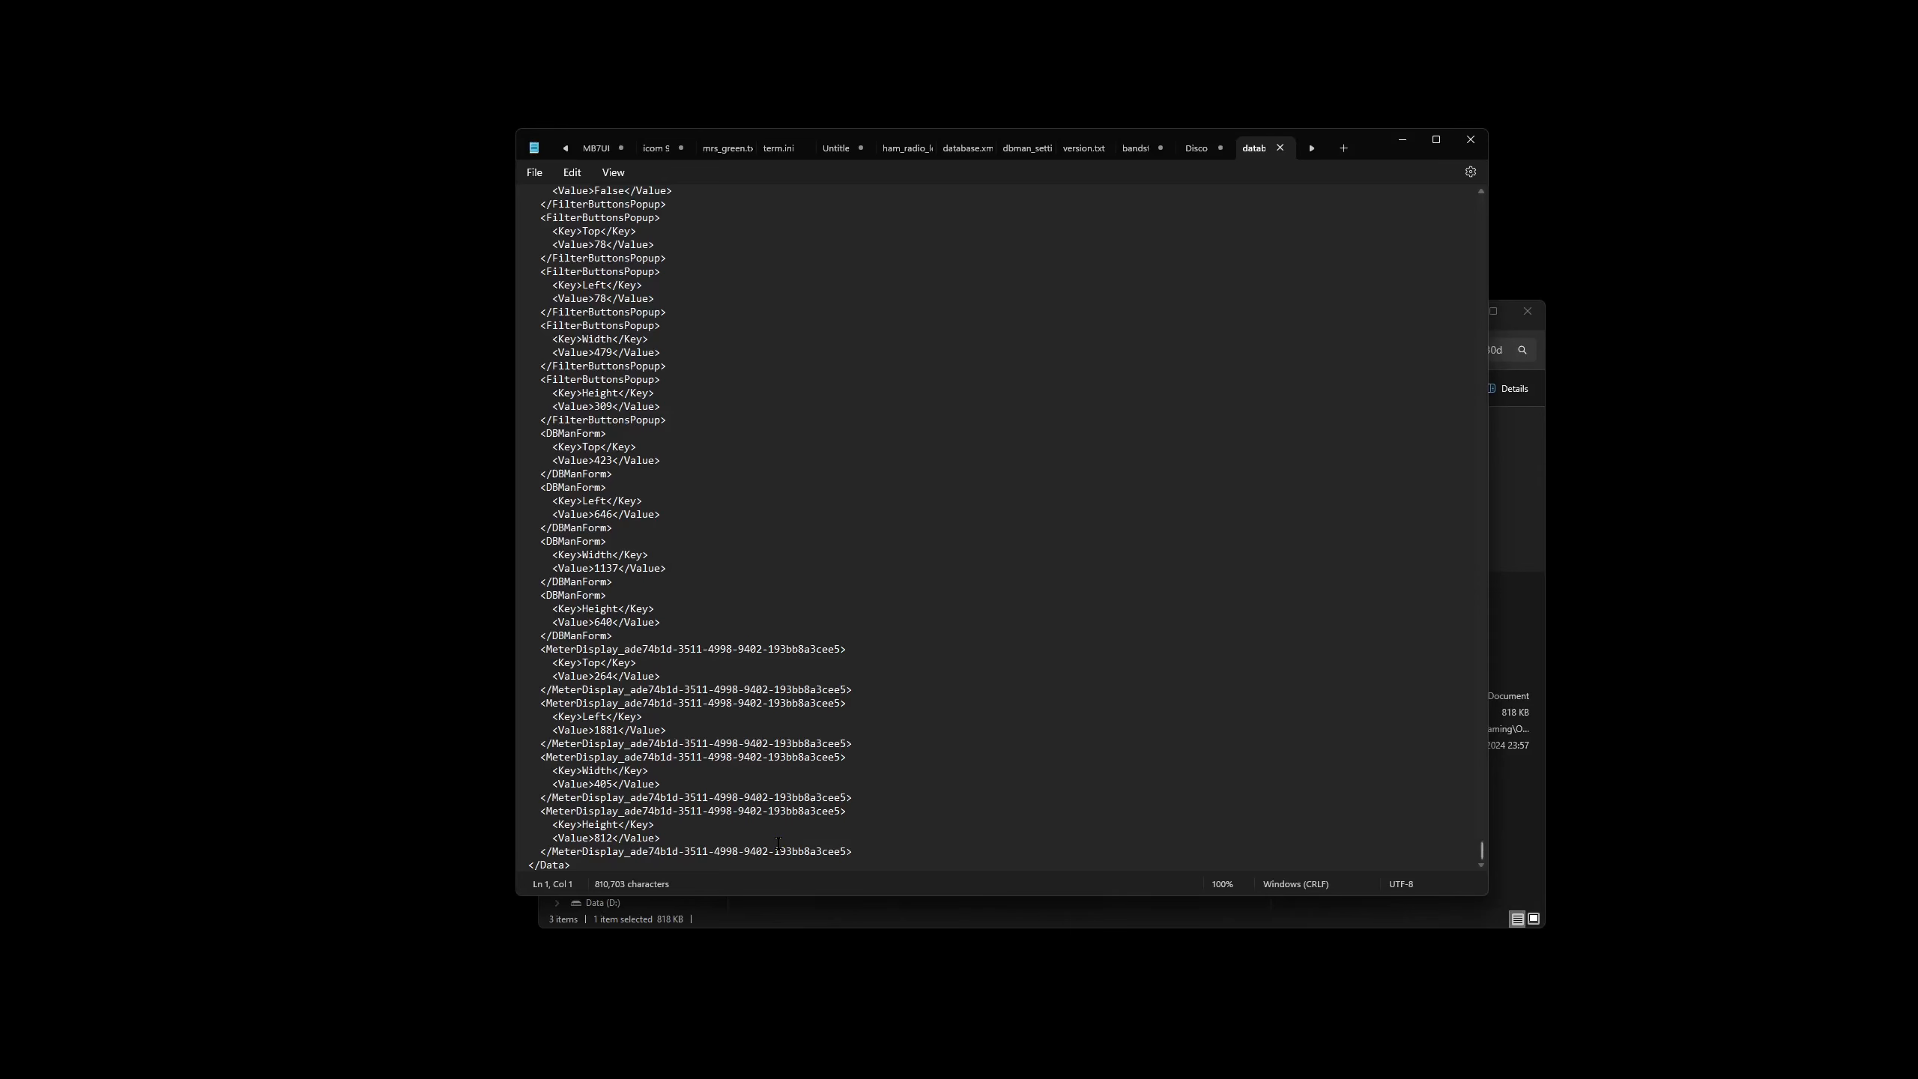
left_click_drag(903, 847, 518, 515)
key("Delete")
scroll(724, 529, "up", 15)
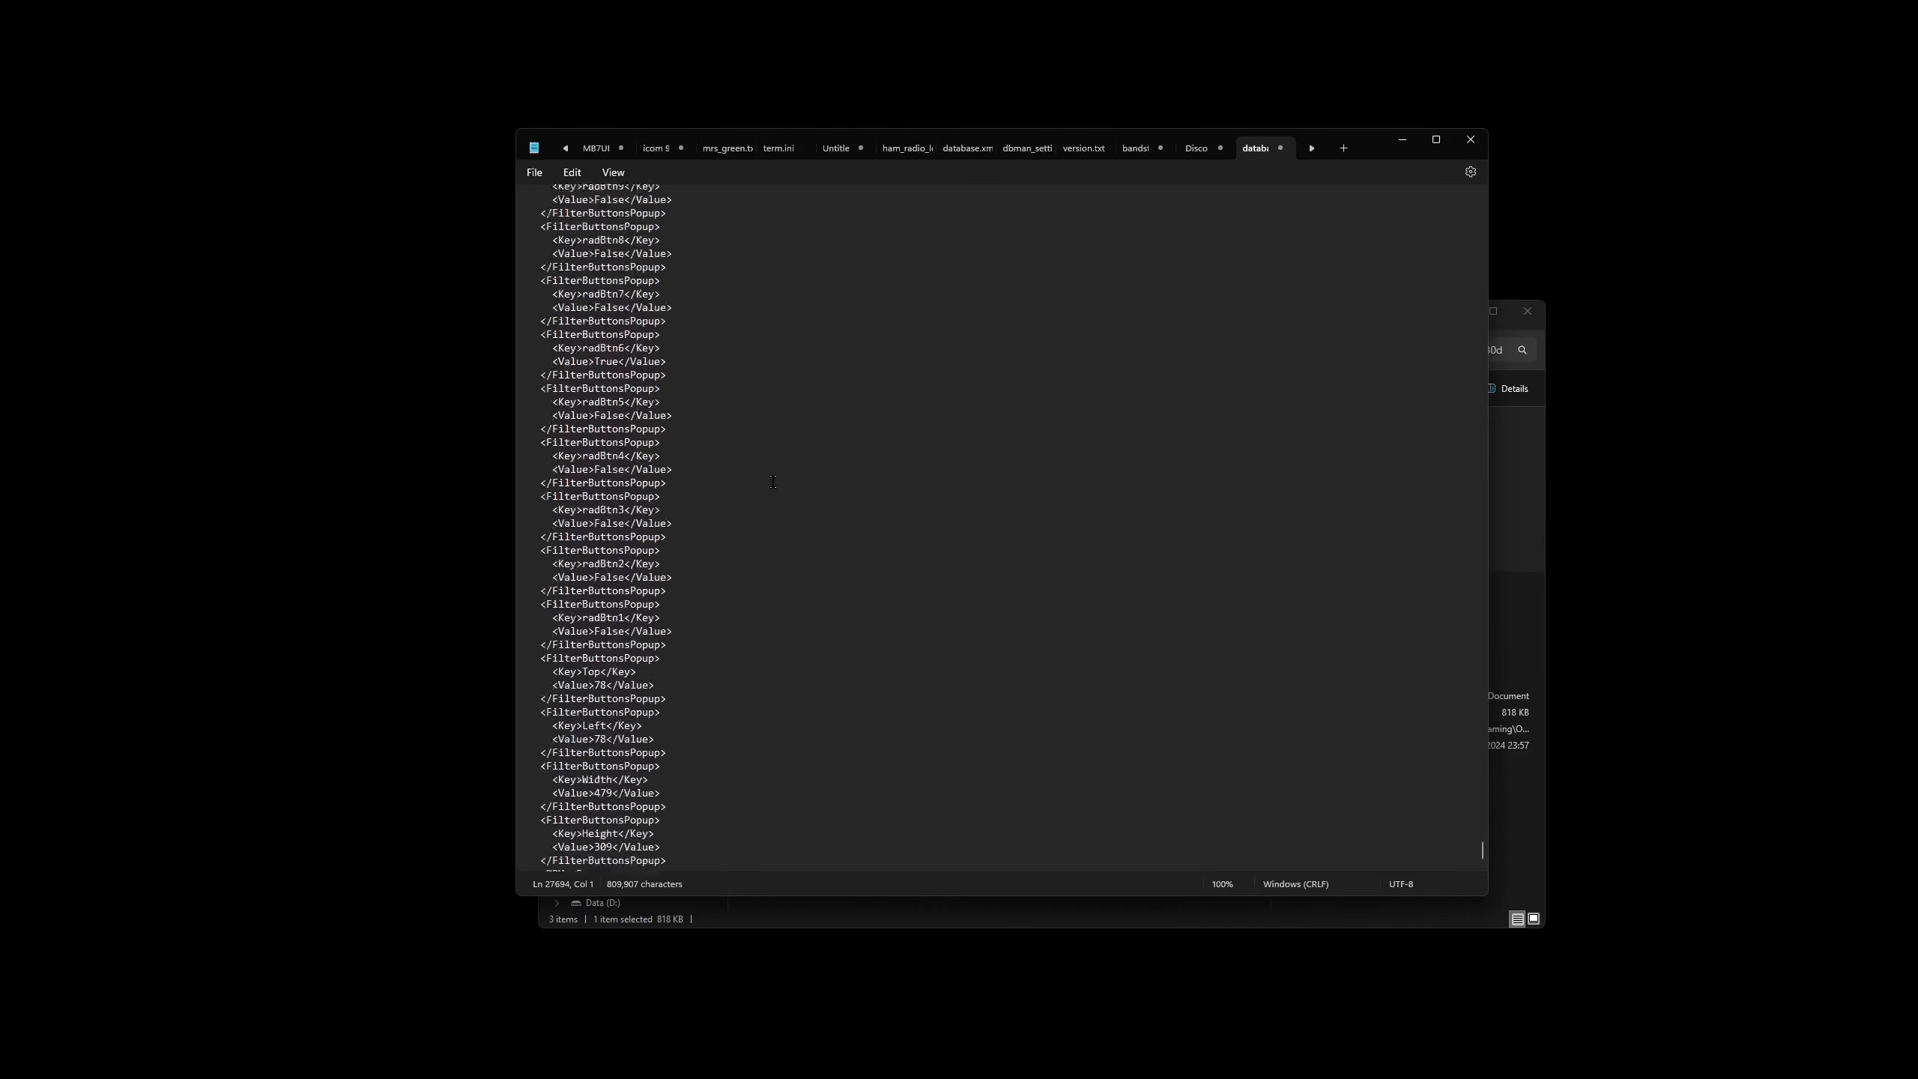
left_click_drag(717, 585, 522, 355)
key("Delete")
- Delete two partial blocks of SliderSettingsForm entries further up in database.xml, cutting through their tags
scroll(844, 578, "up", 11)
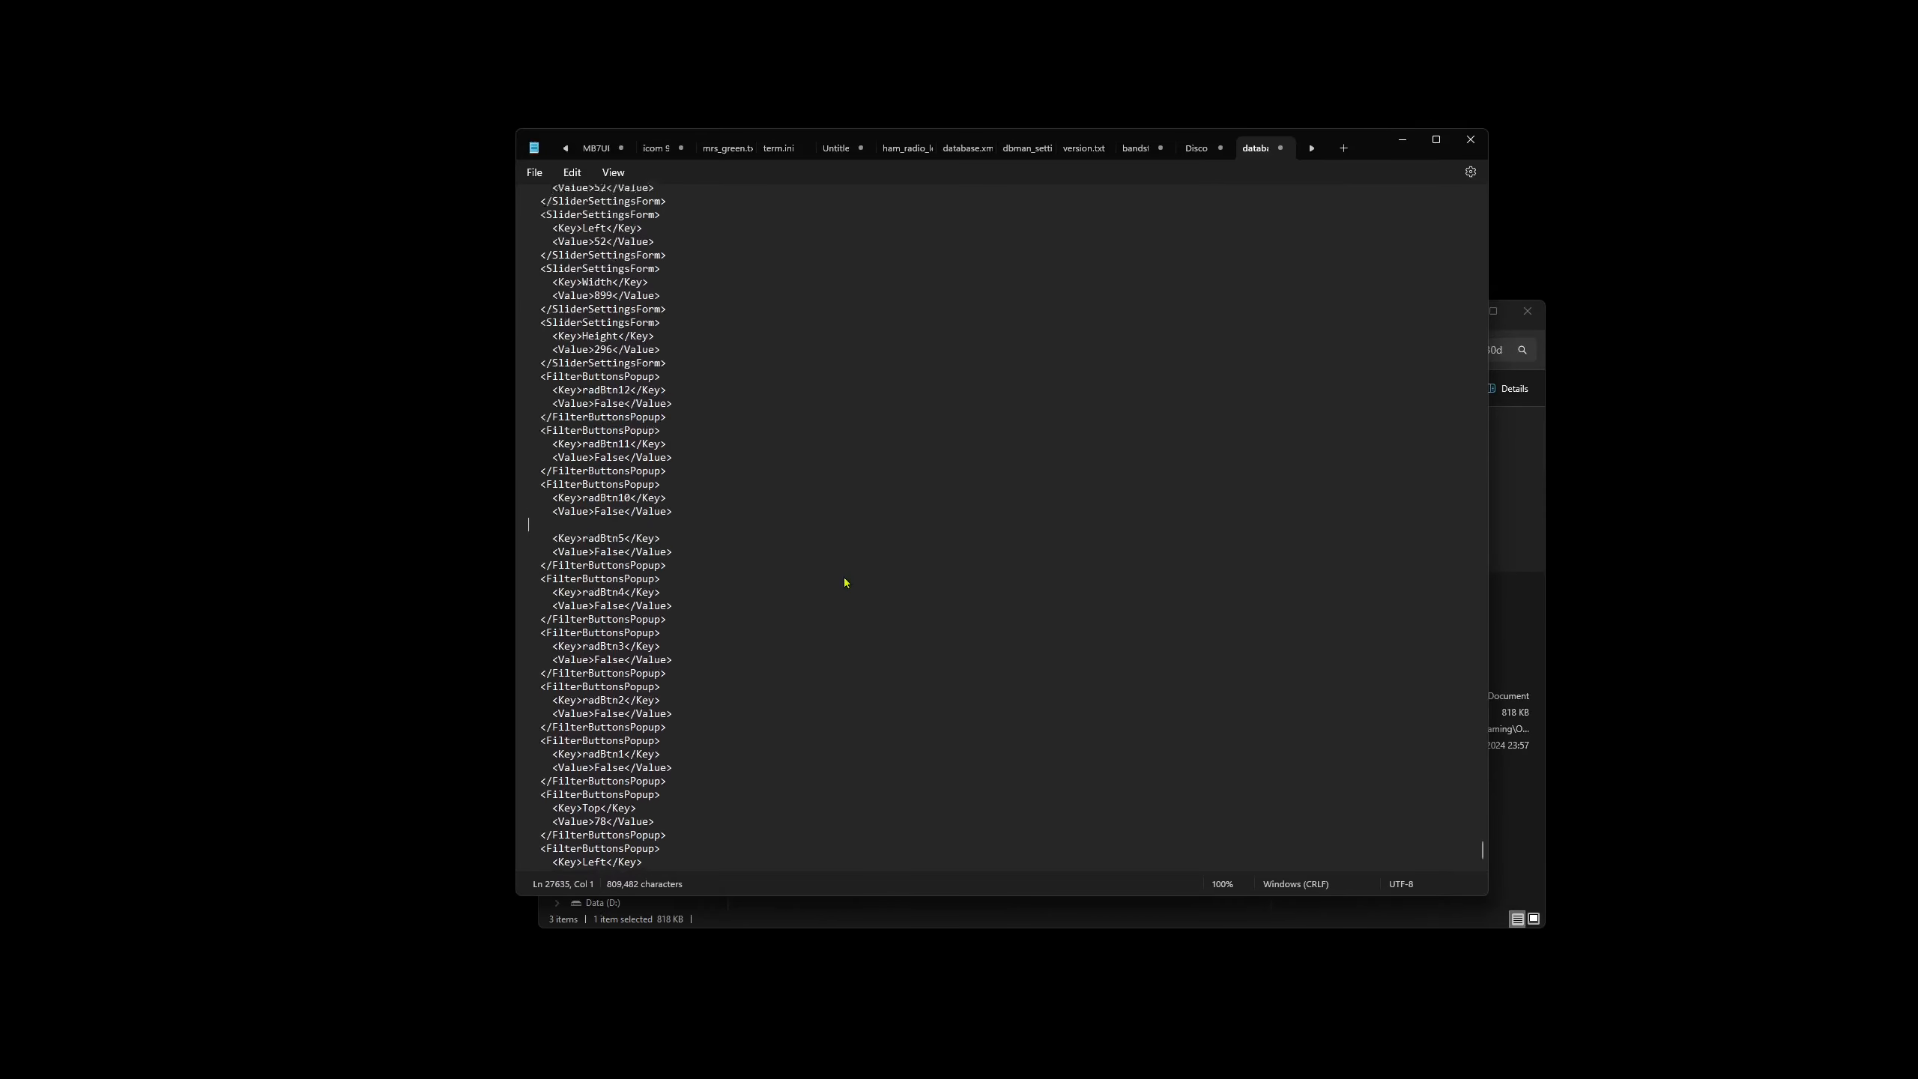
left_click_drag(844, 575, 545, 344)
key("Delete")
scroll(864, 477, "up", 10)
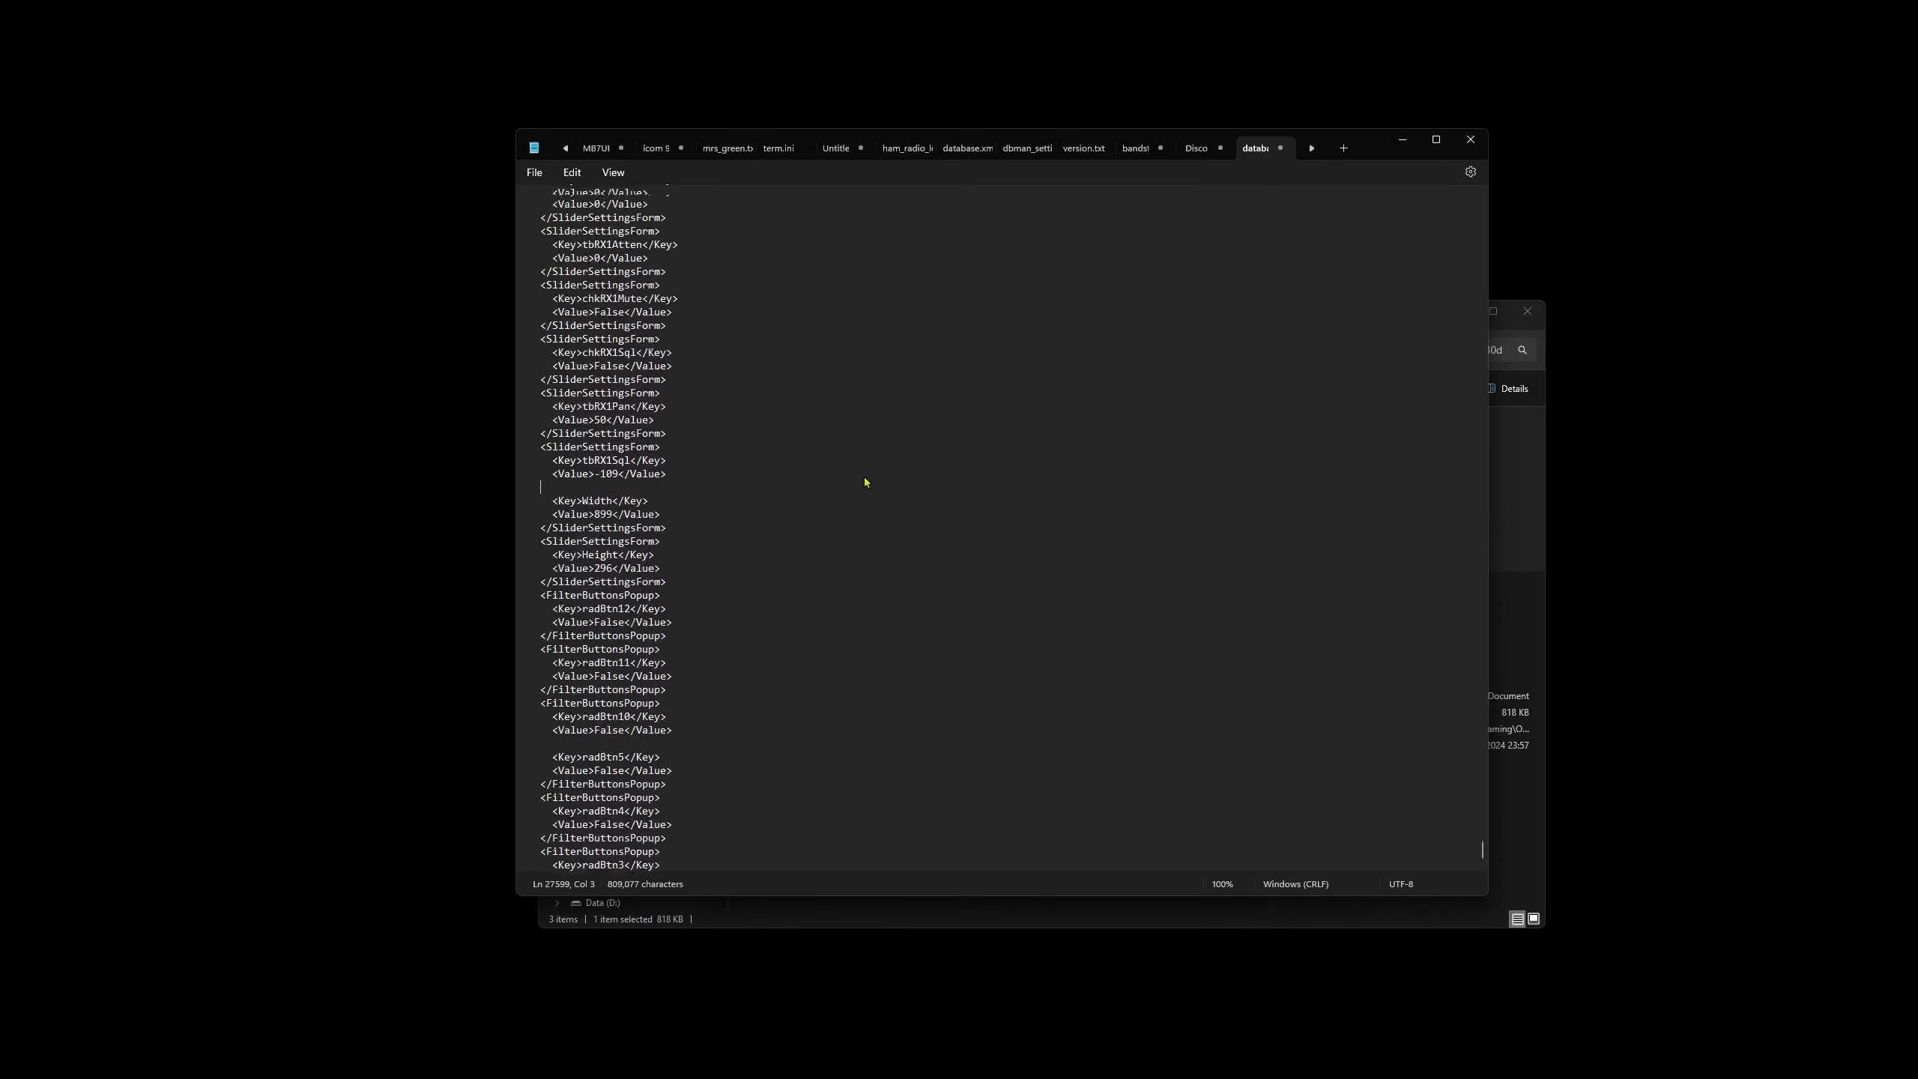
left_click_drag(874, 501, 547, 287)
key("Delete")
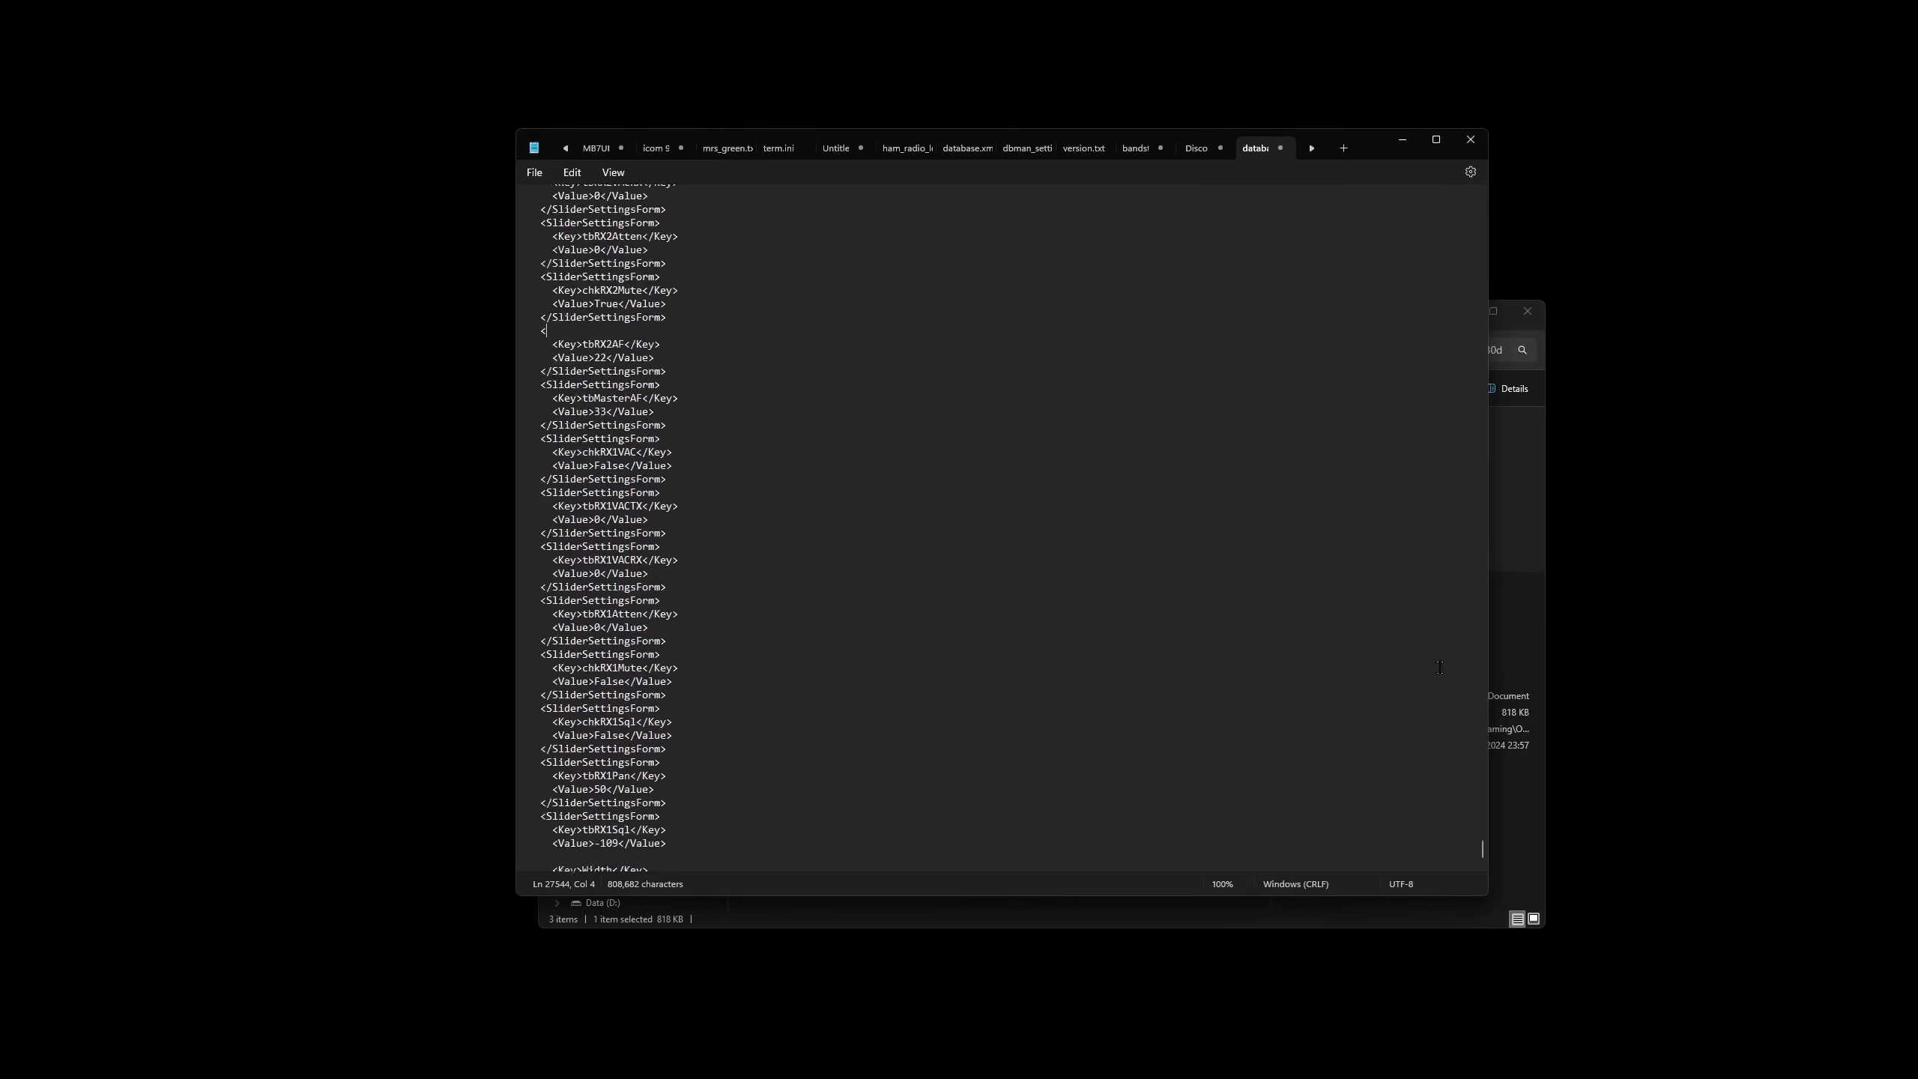
- Delete a partial block of rx1_level_table entries from 22 to 25 higher up in database.xml, cutting through the State tags
scroll(1484, 853, "up", 3)
left_click_drag(1484, 853, 1481, 548)
scroll(818, 664, "up", 1)
left_click_drag(818, 665, 578, 521)
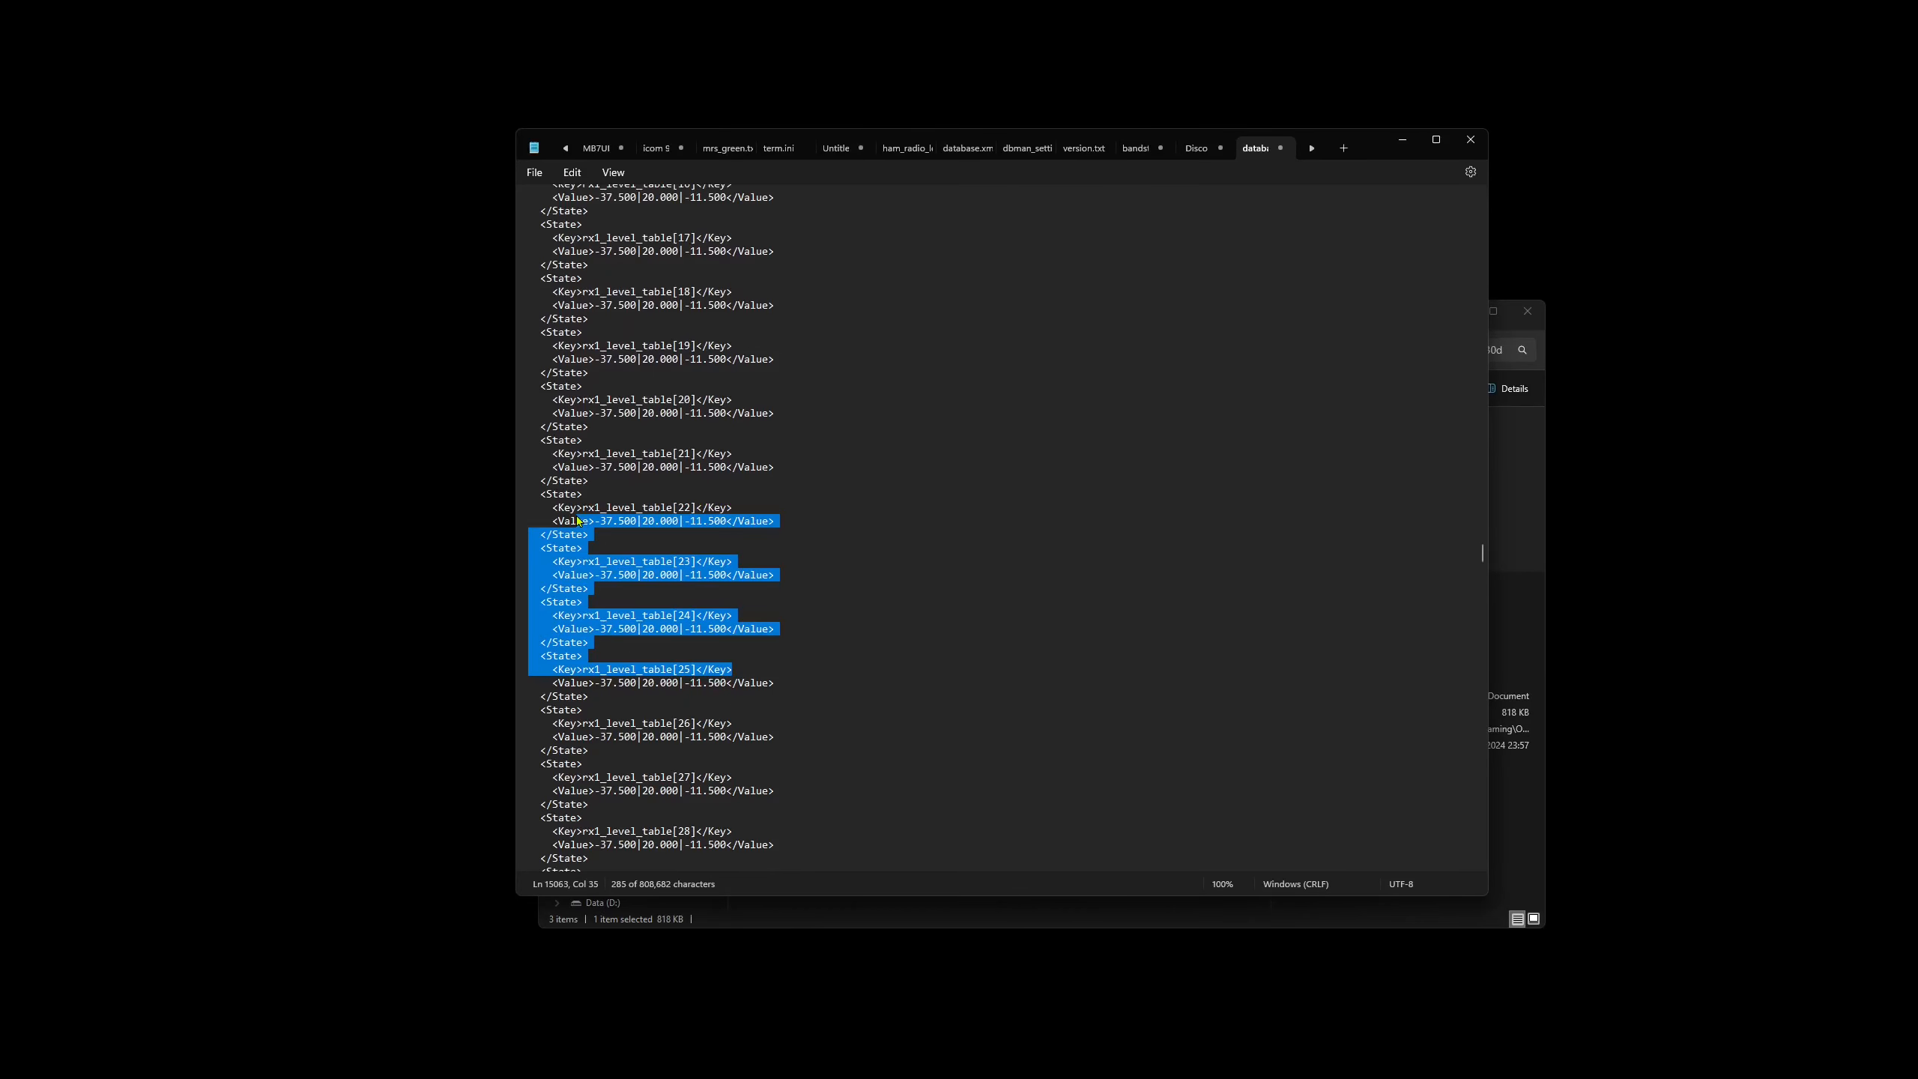
key("Delete")
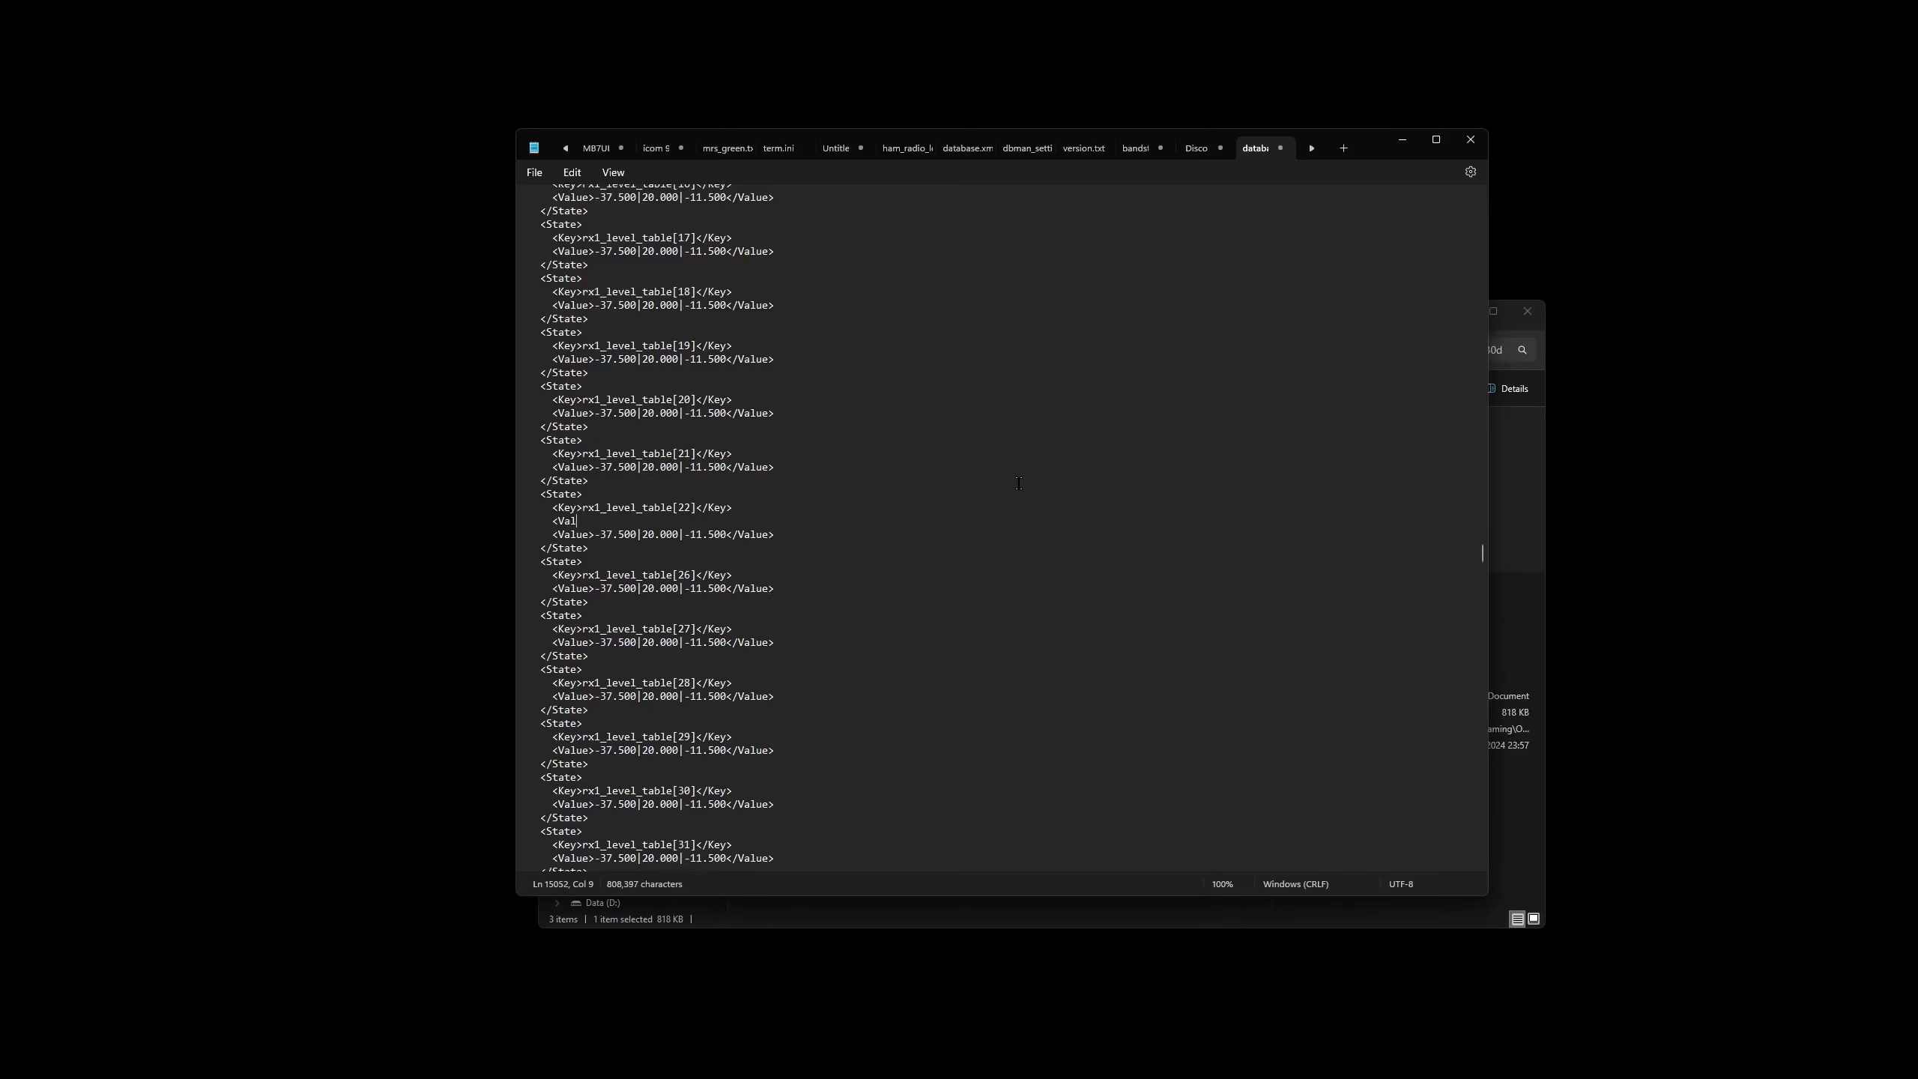
- Save the corrupted database.xml and close Notepad
left_click(1280, 148)
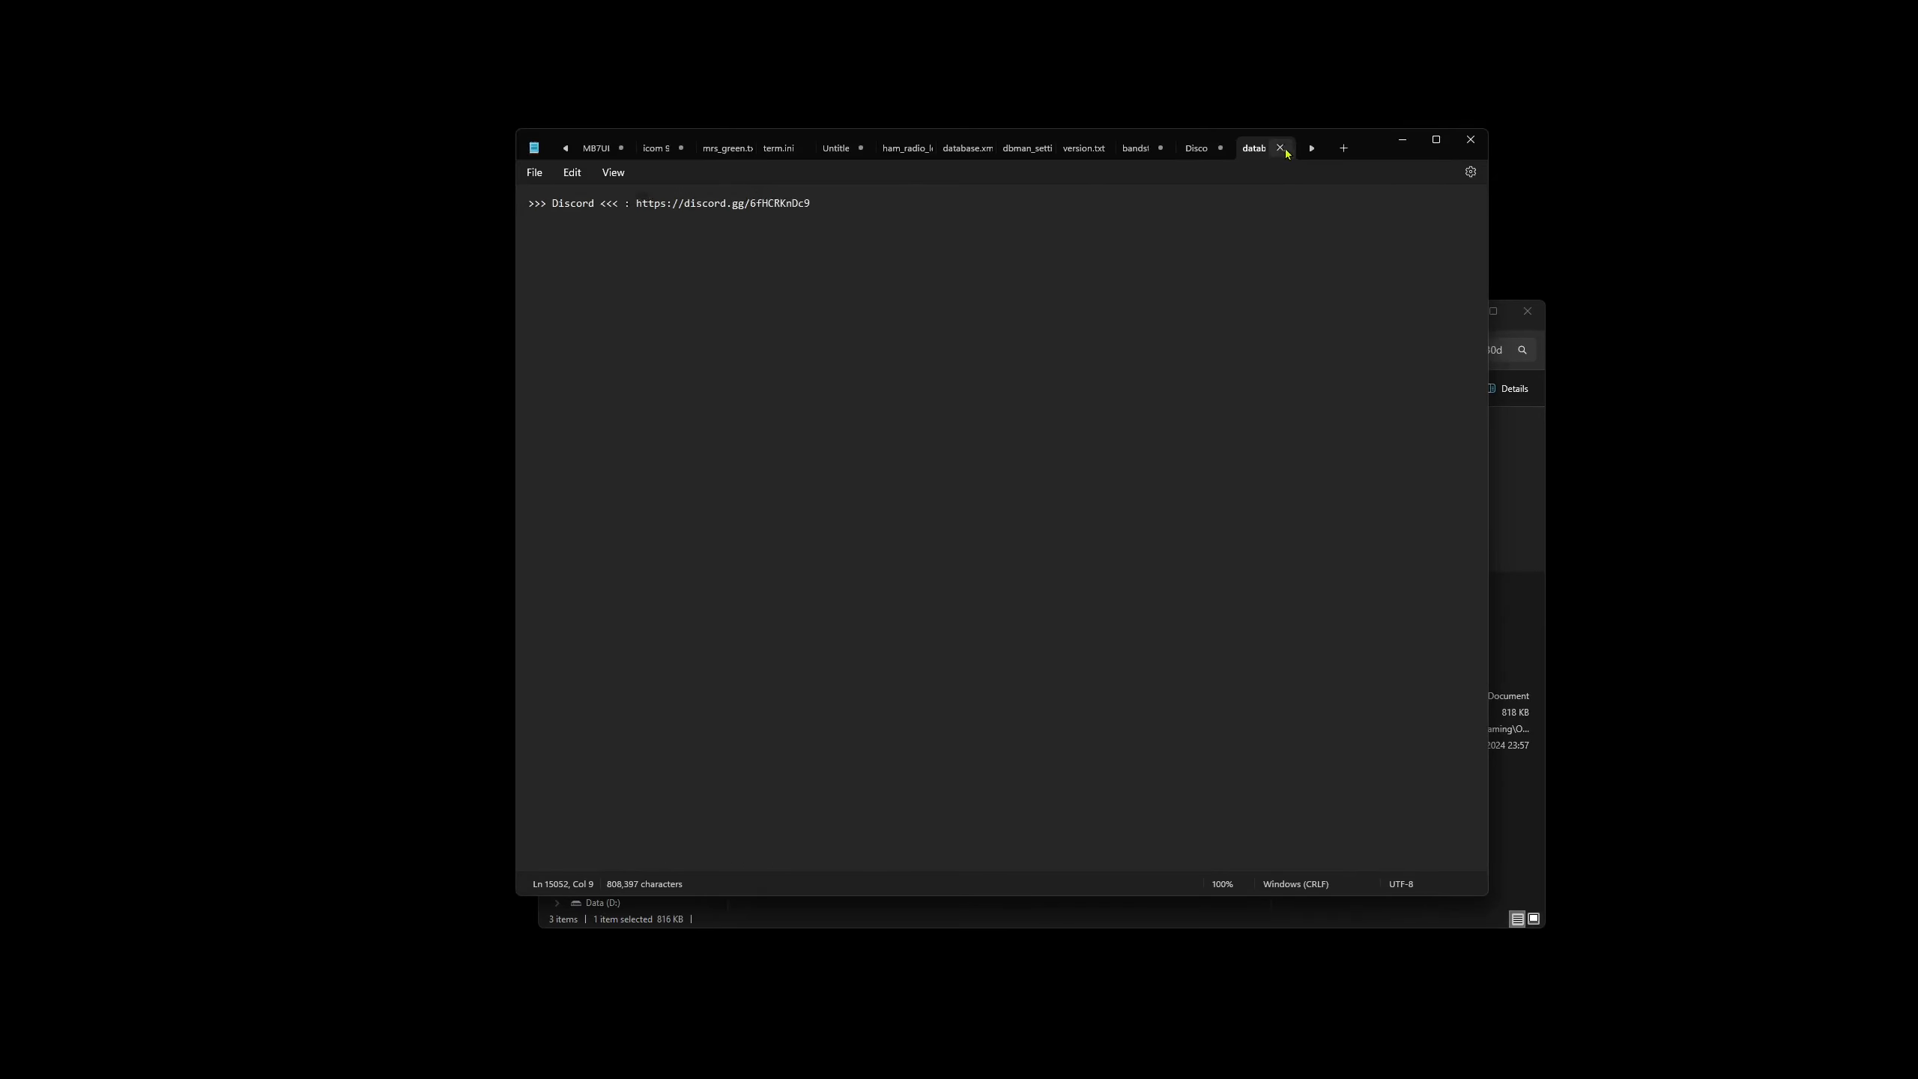
left_click(1470, 139)
left_click(1080, 742)
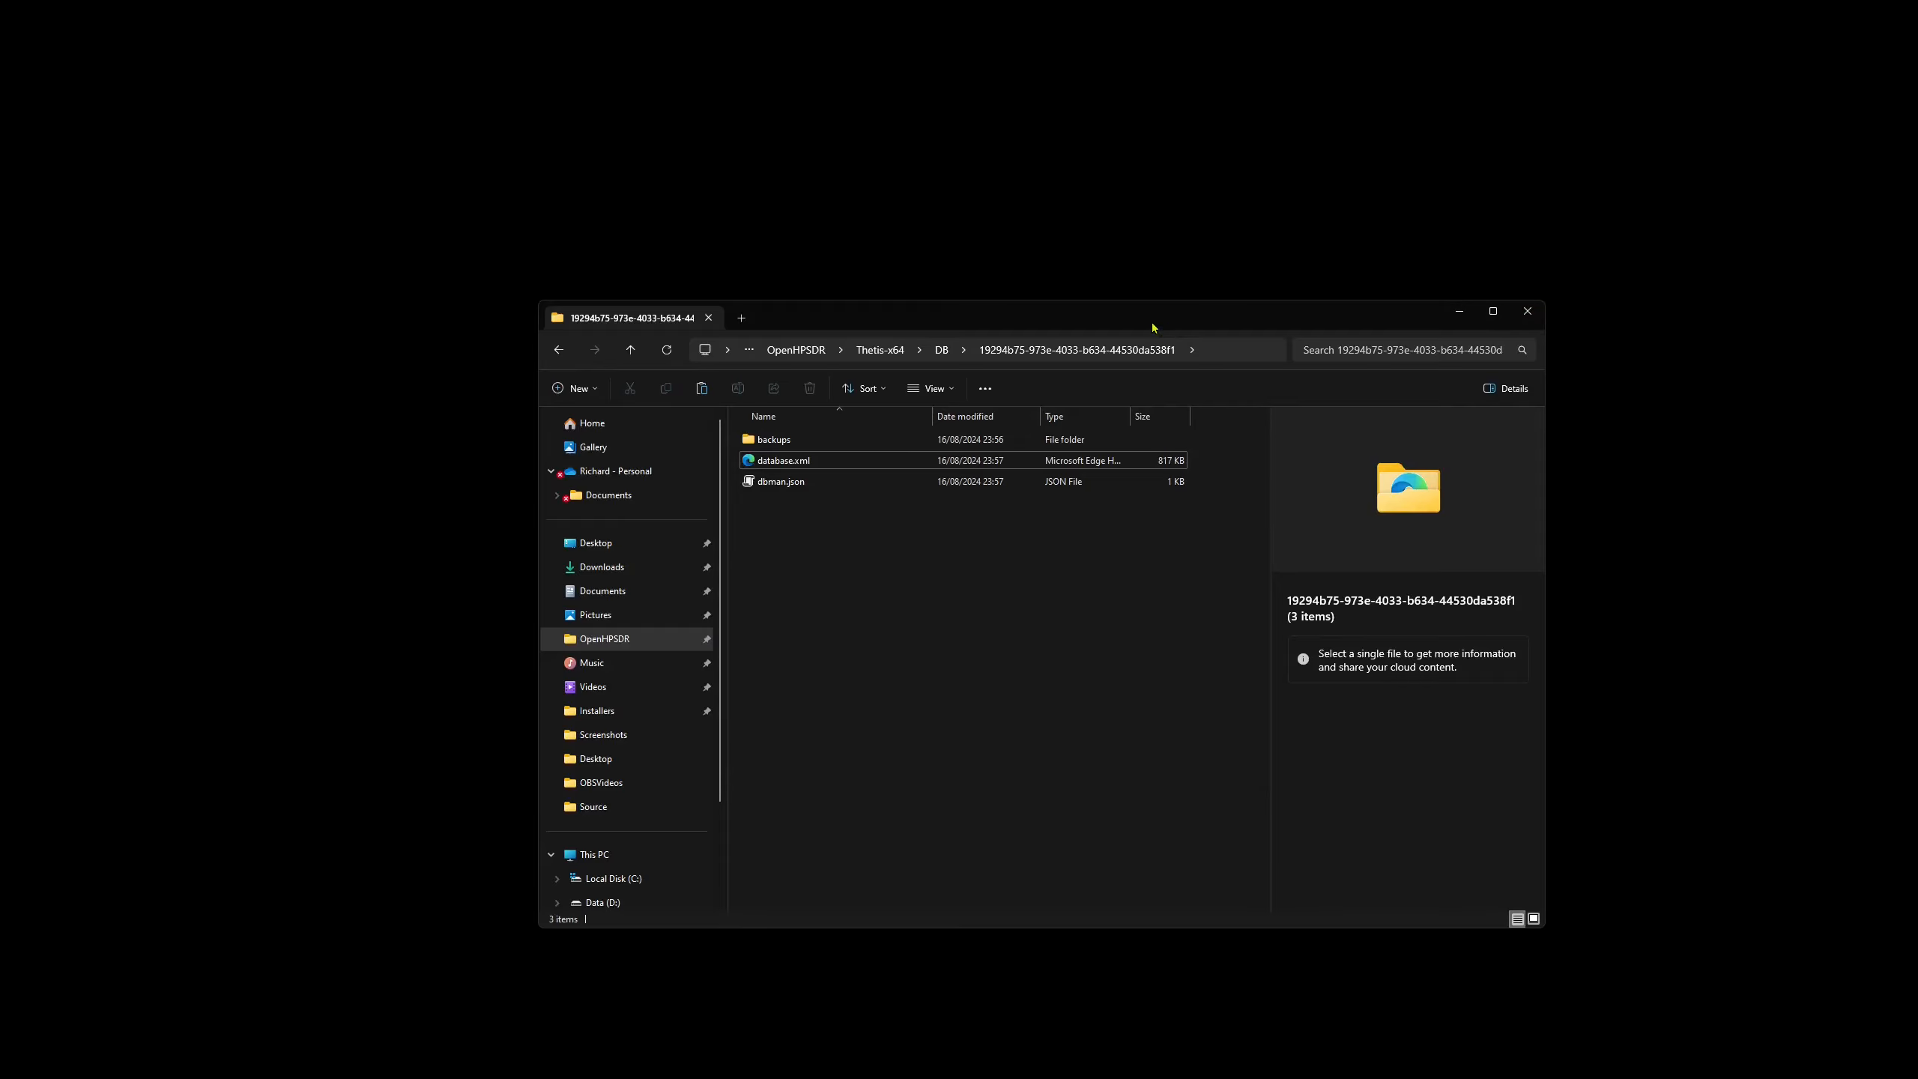
- Move the File Explorer window aside and navigate through OpenHPSDR and Thetis-x64 to the DB folder
left_click_drag(1151, 321, 1641, 295)
left_click(1430, 322)
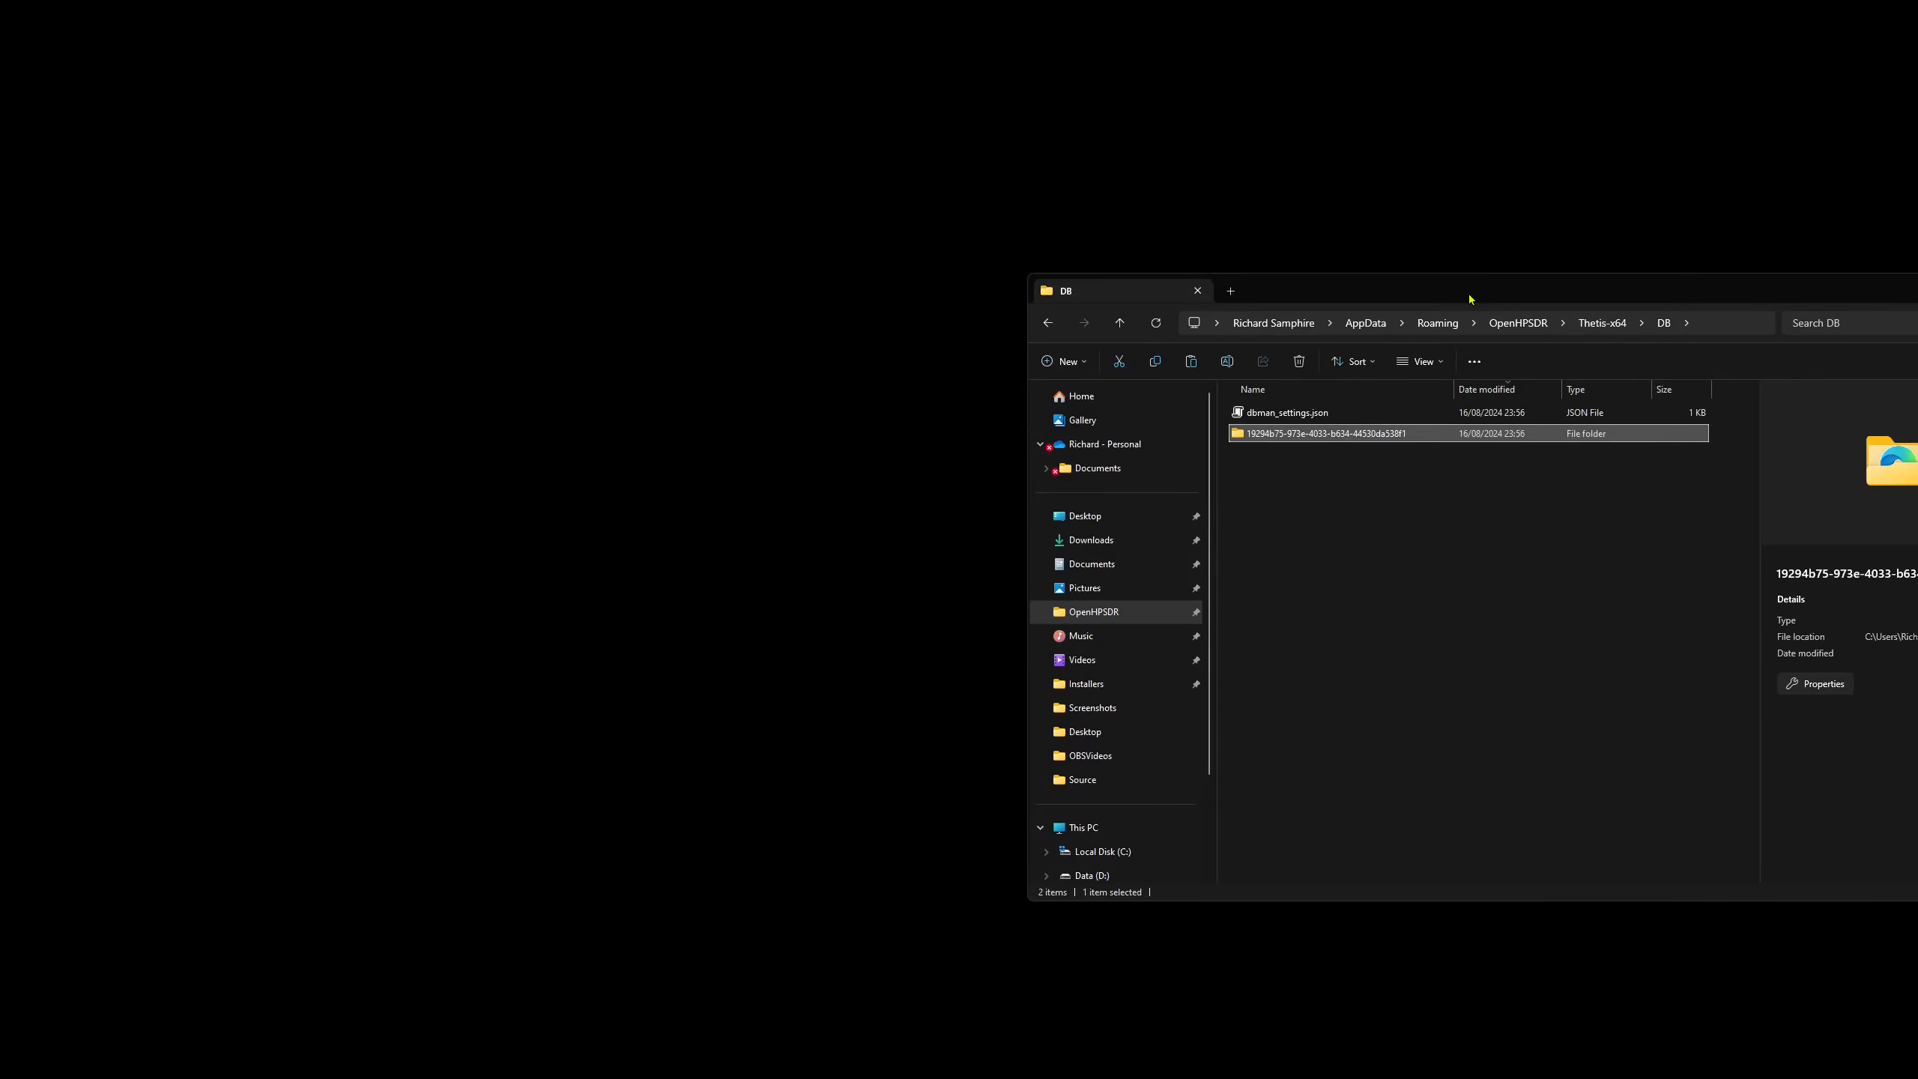
left_click_drag(1470, 302, 1657, 253)
left_click(1670, 519)
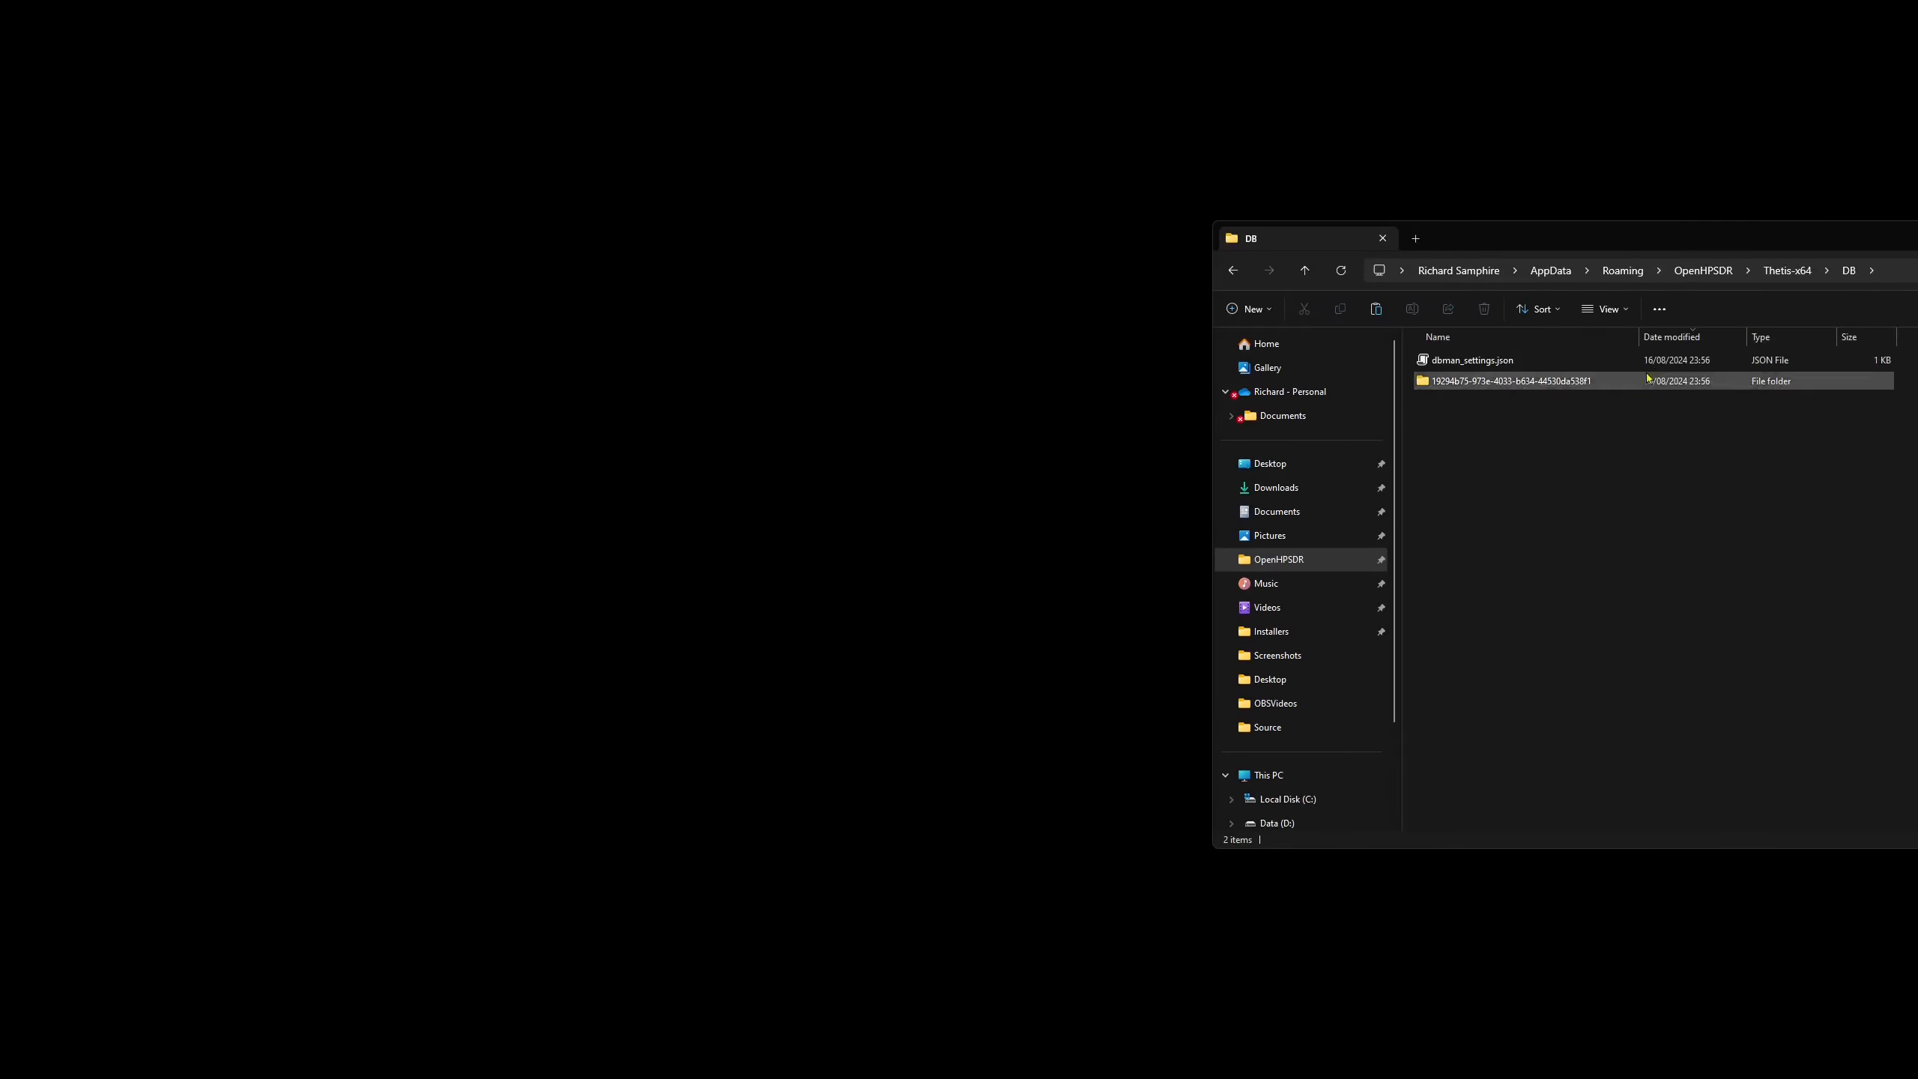
left_click(1703, 270)
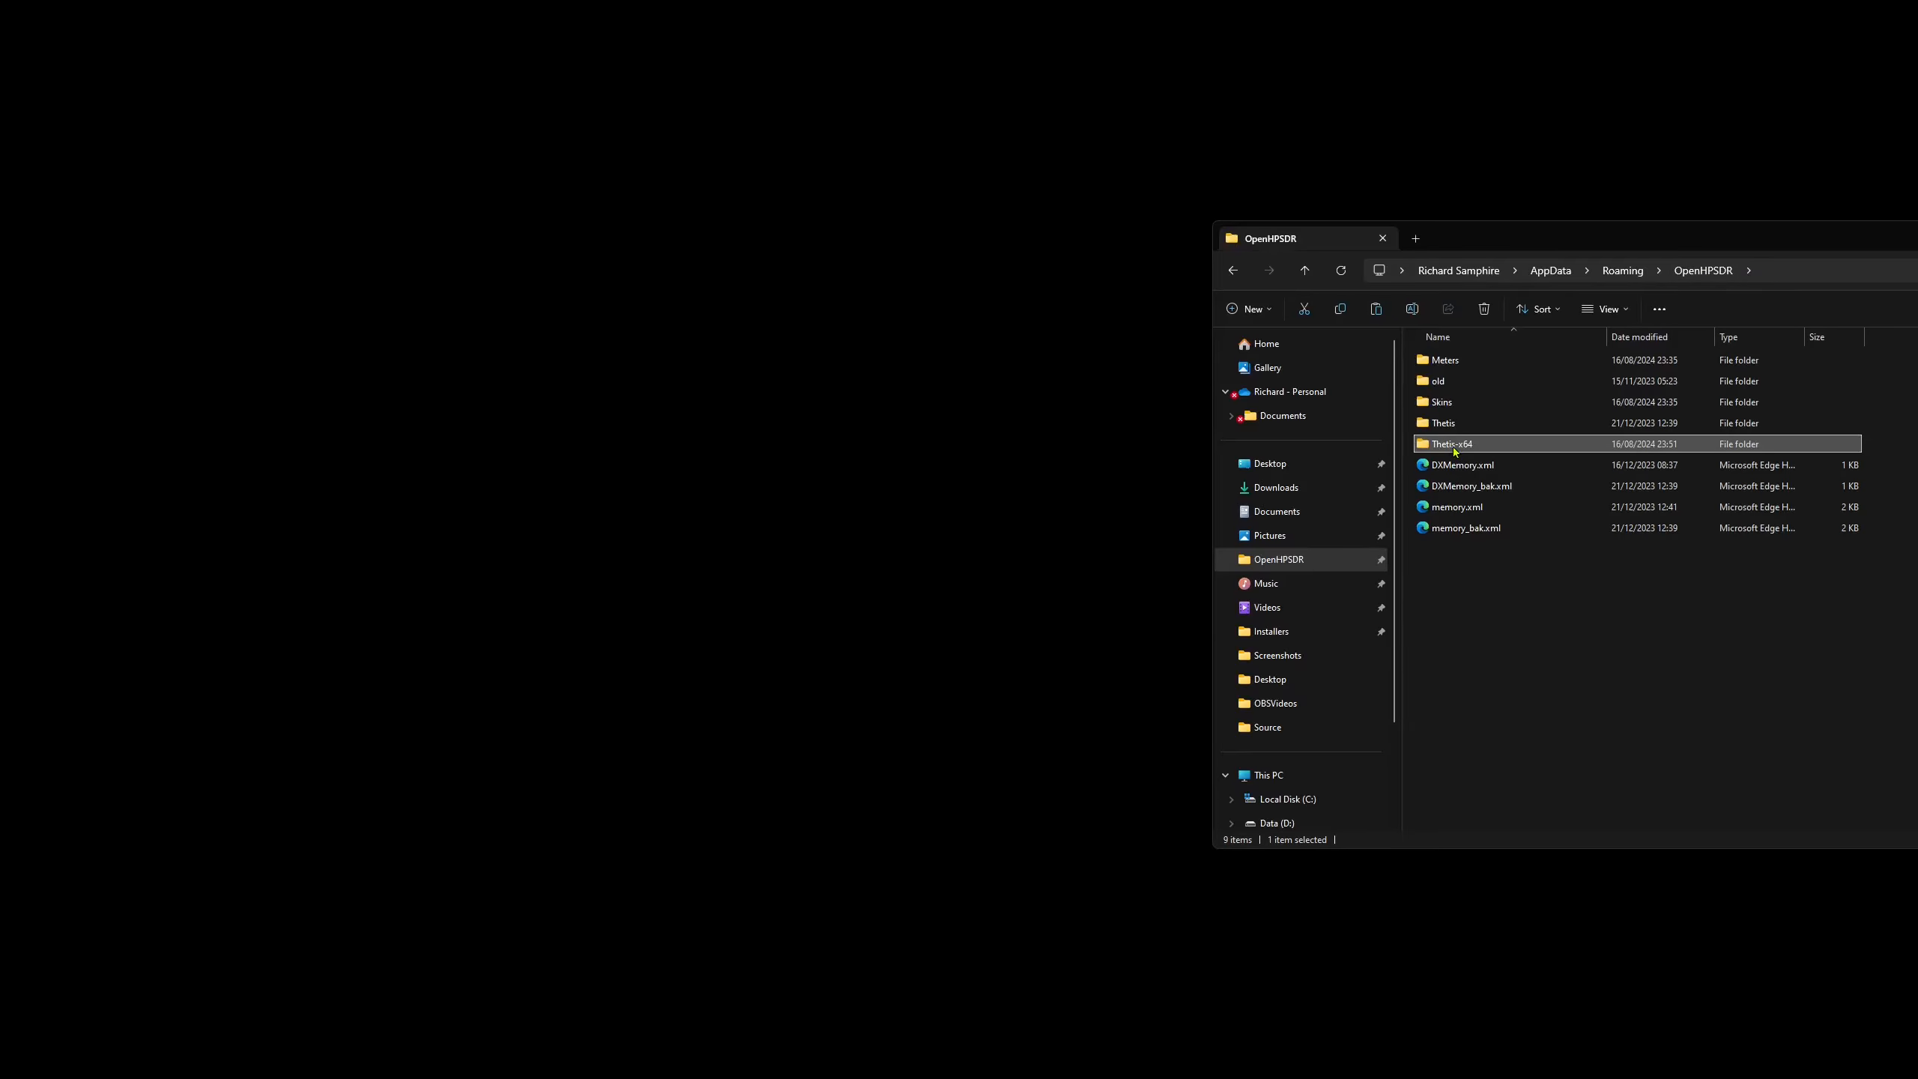
double_click(1454, 449)
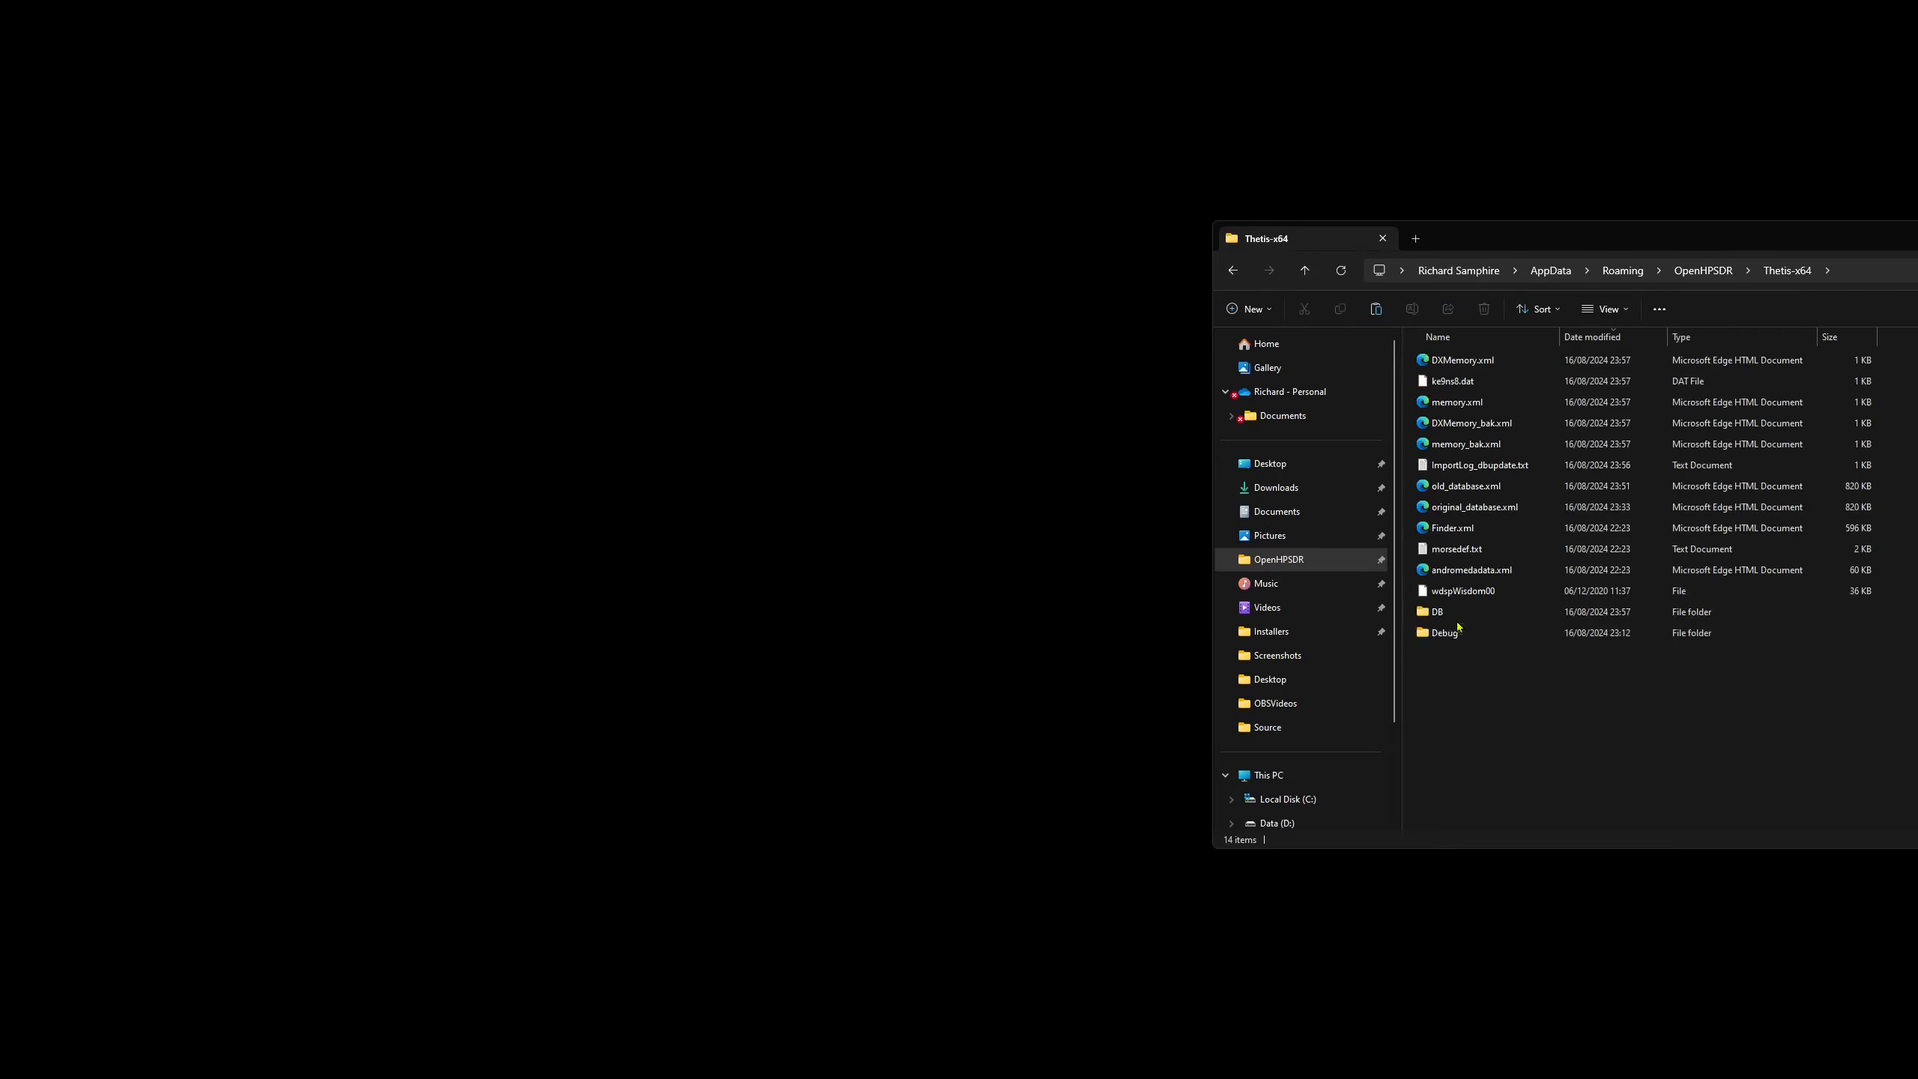
double_click(1444, 612)
- Launch Thetis-x64 with the corrupted database and acknowledge the database issue notice, keeping the DB folder in view
key("super")
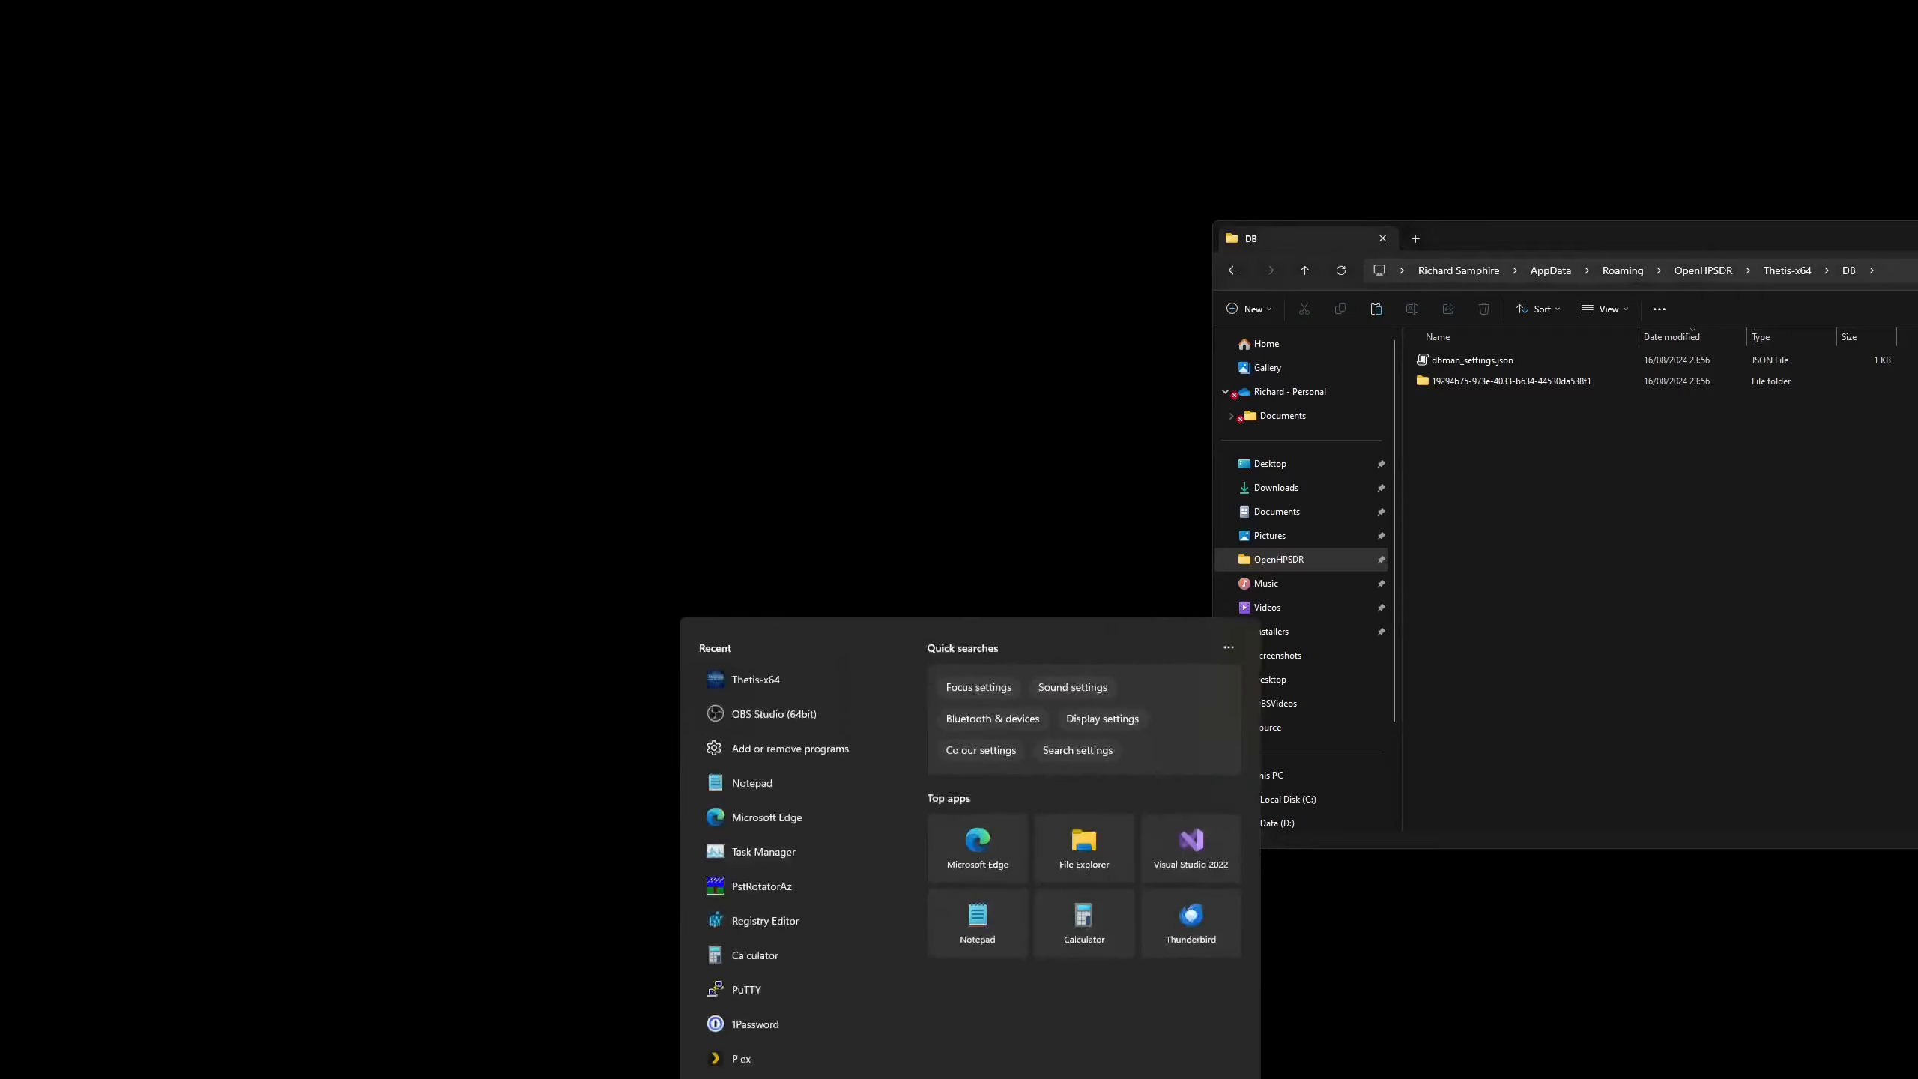
type("thetis")
left_click(785, 716)
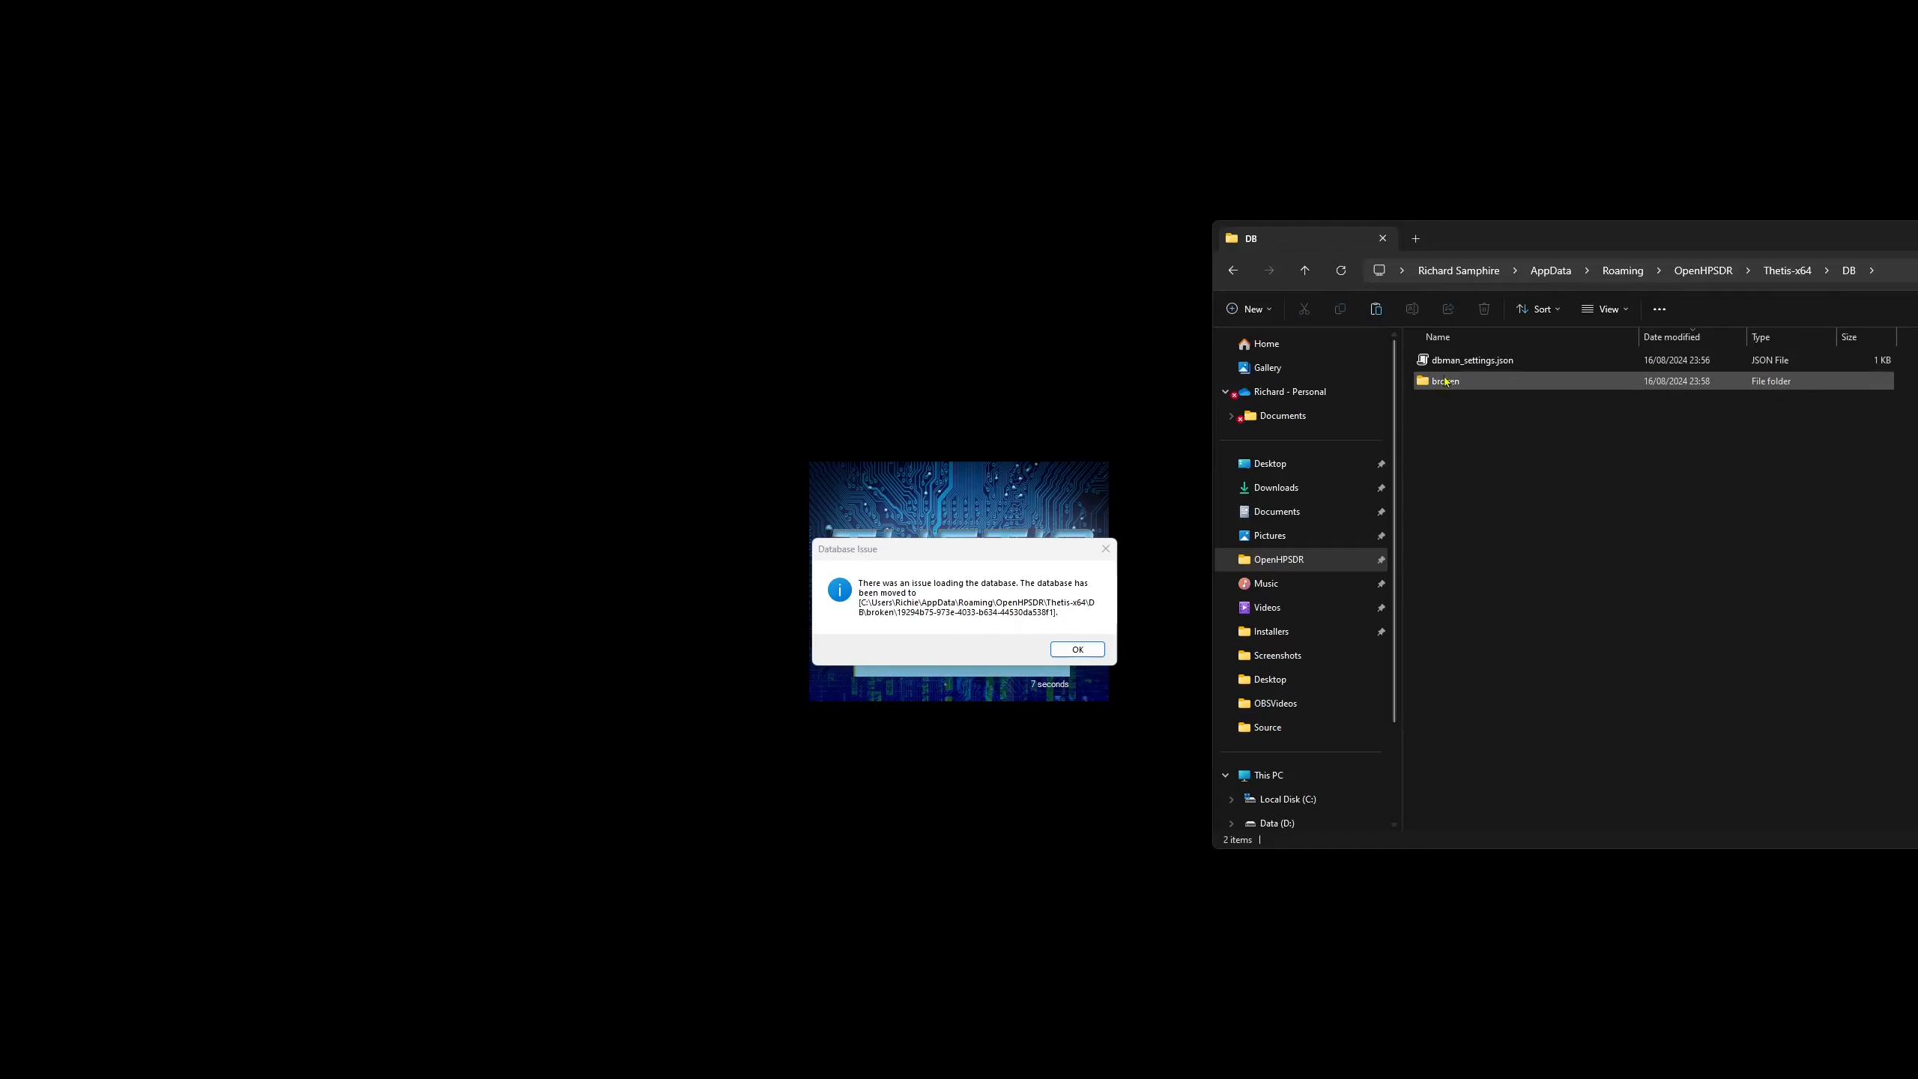
left_click_drag(1654, 242, 1622, 294)
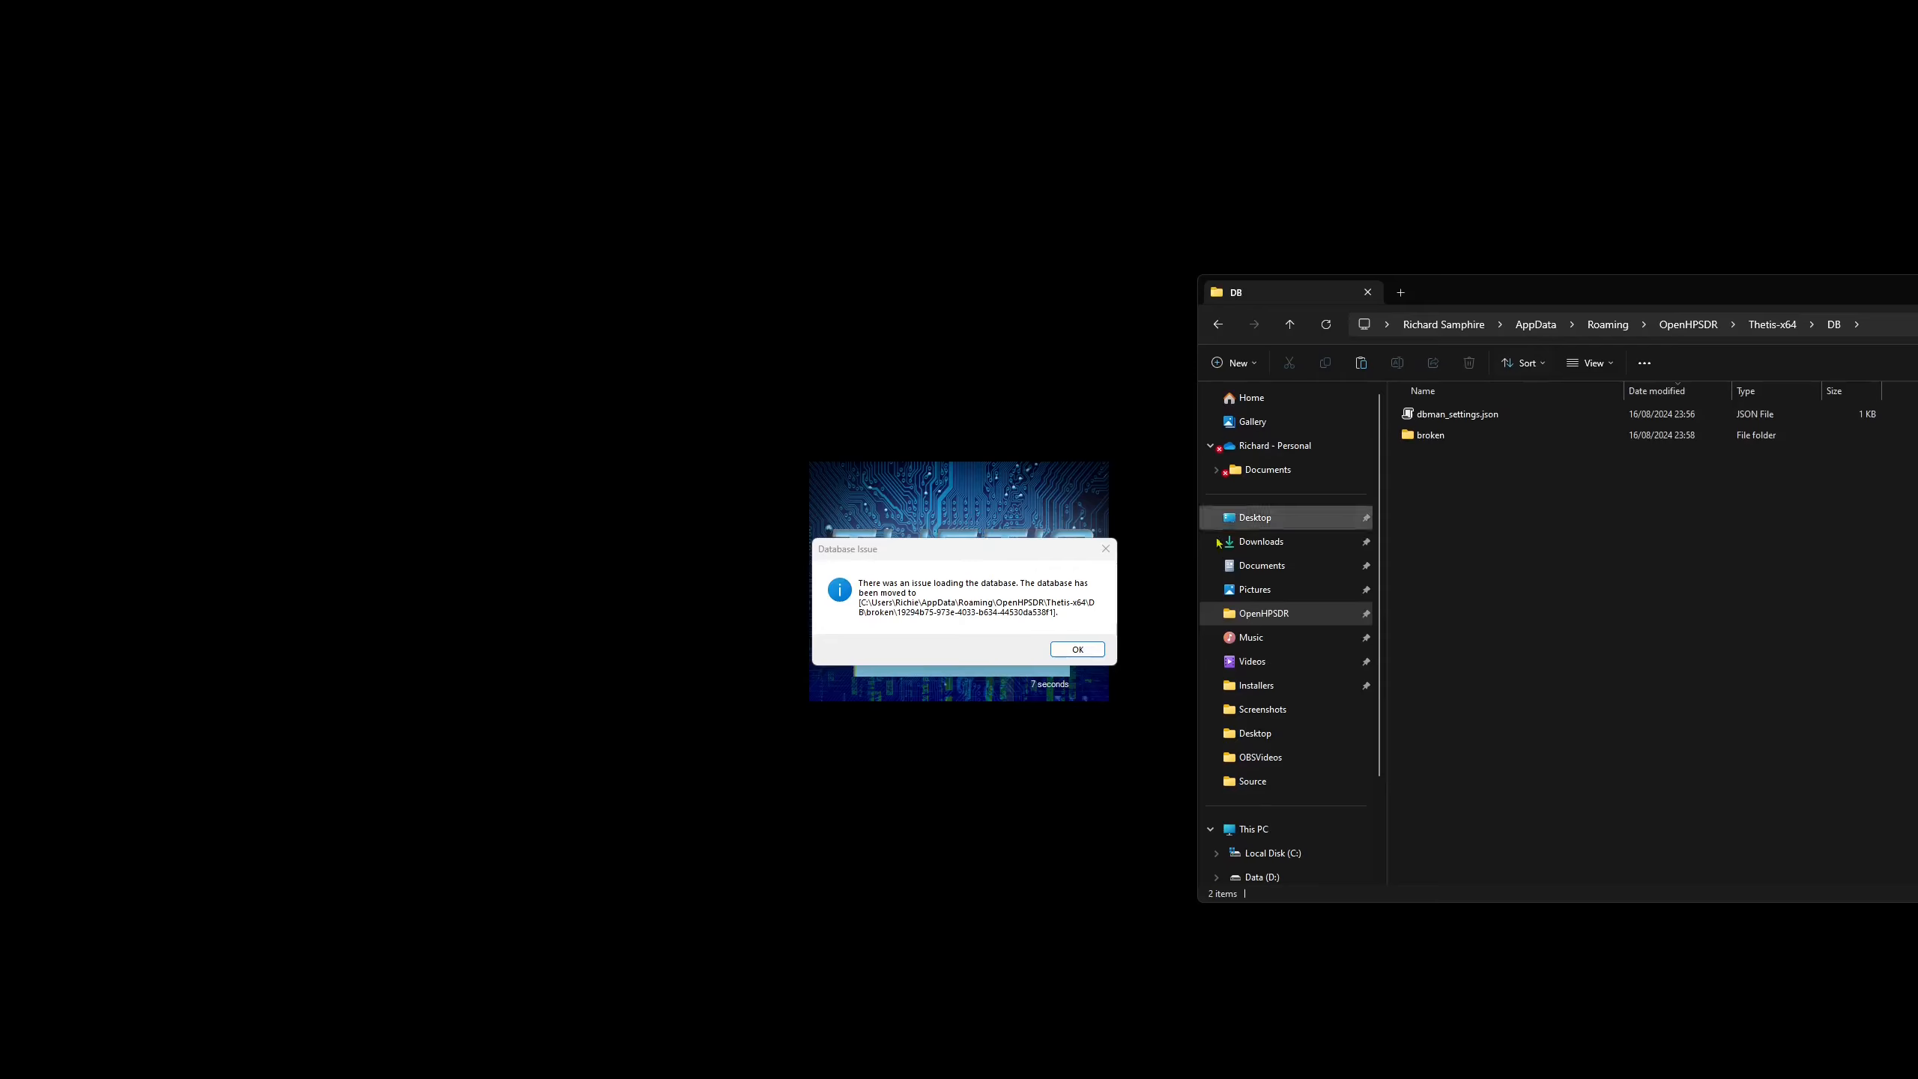
left_click(1078, 650)
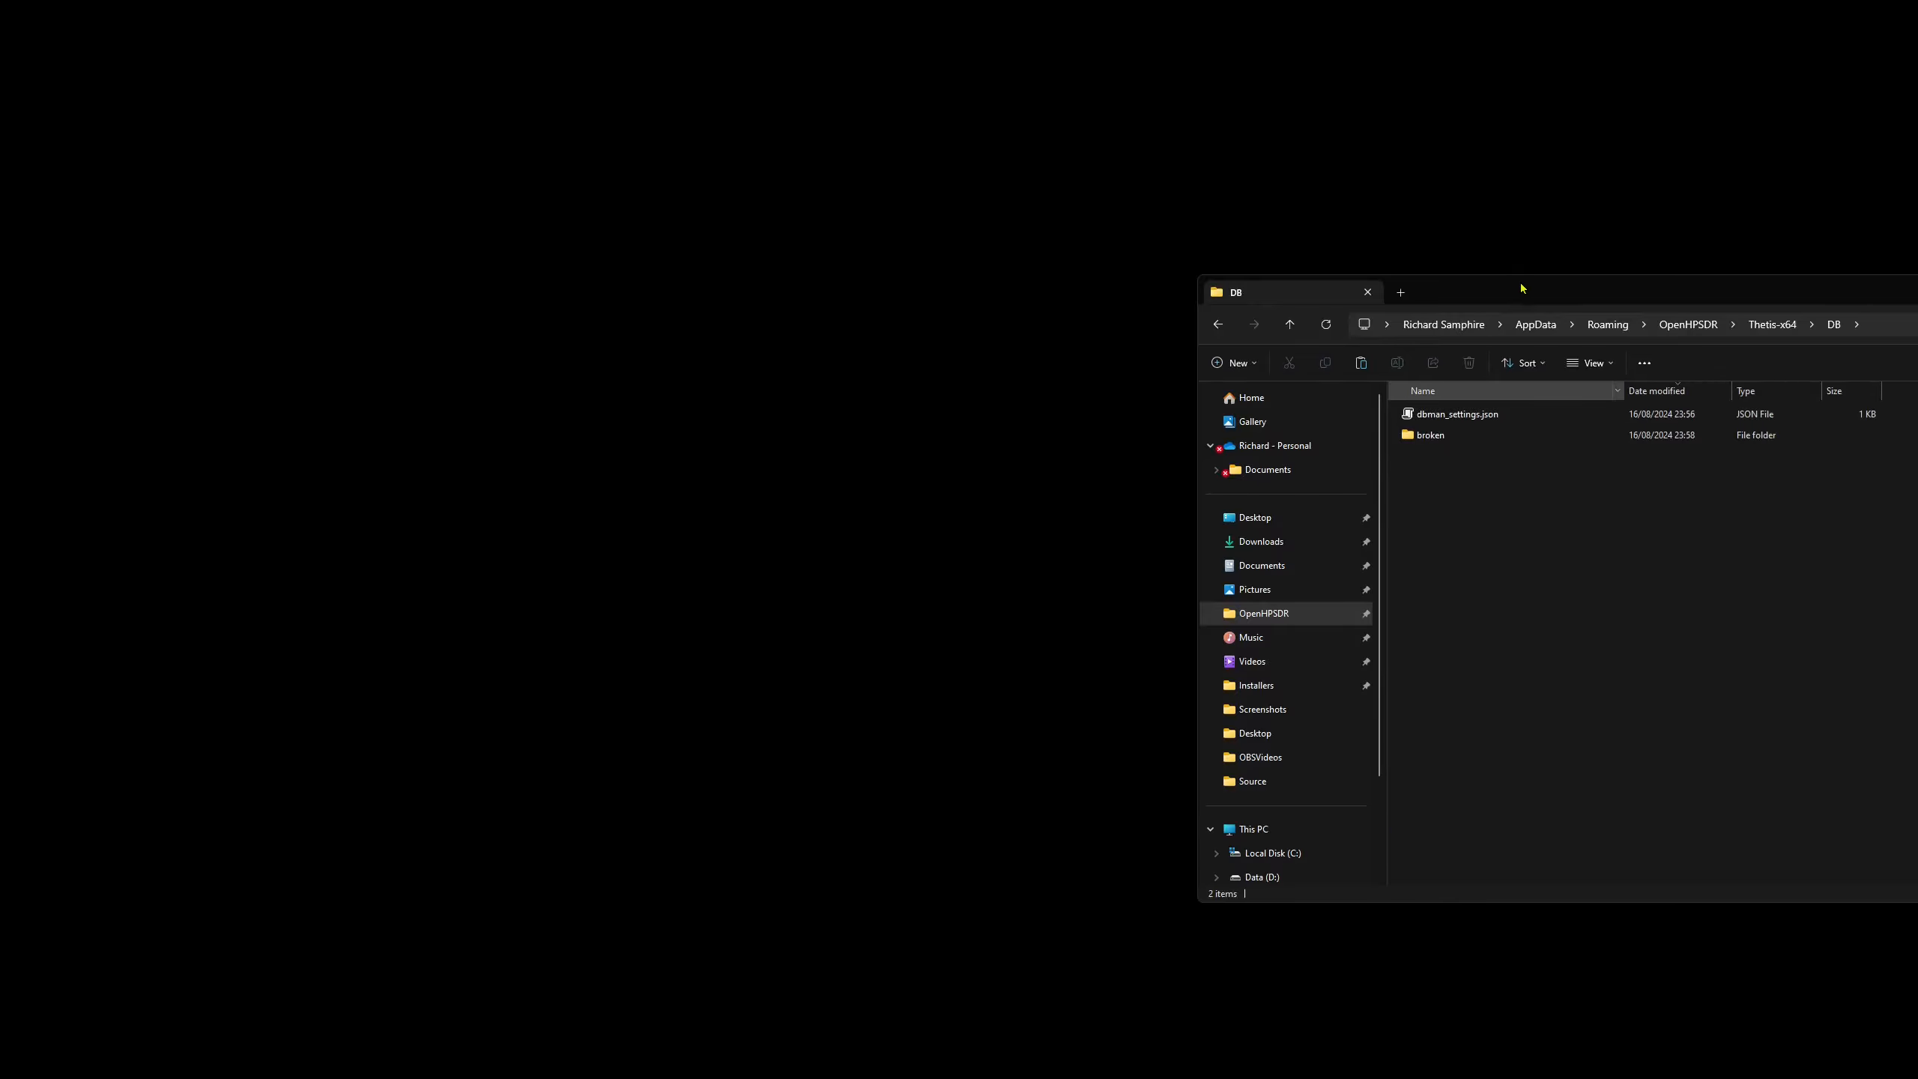
- Move the DB folder window clear and launch Thetis-x64 again
left_click_drag(1520, 290, 1571, 329)
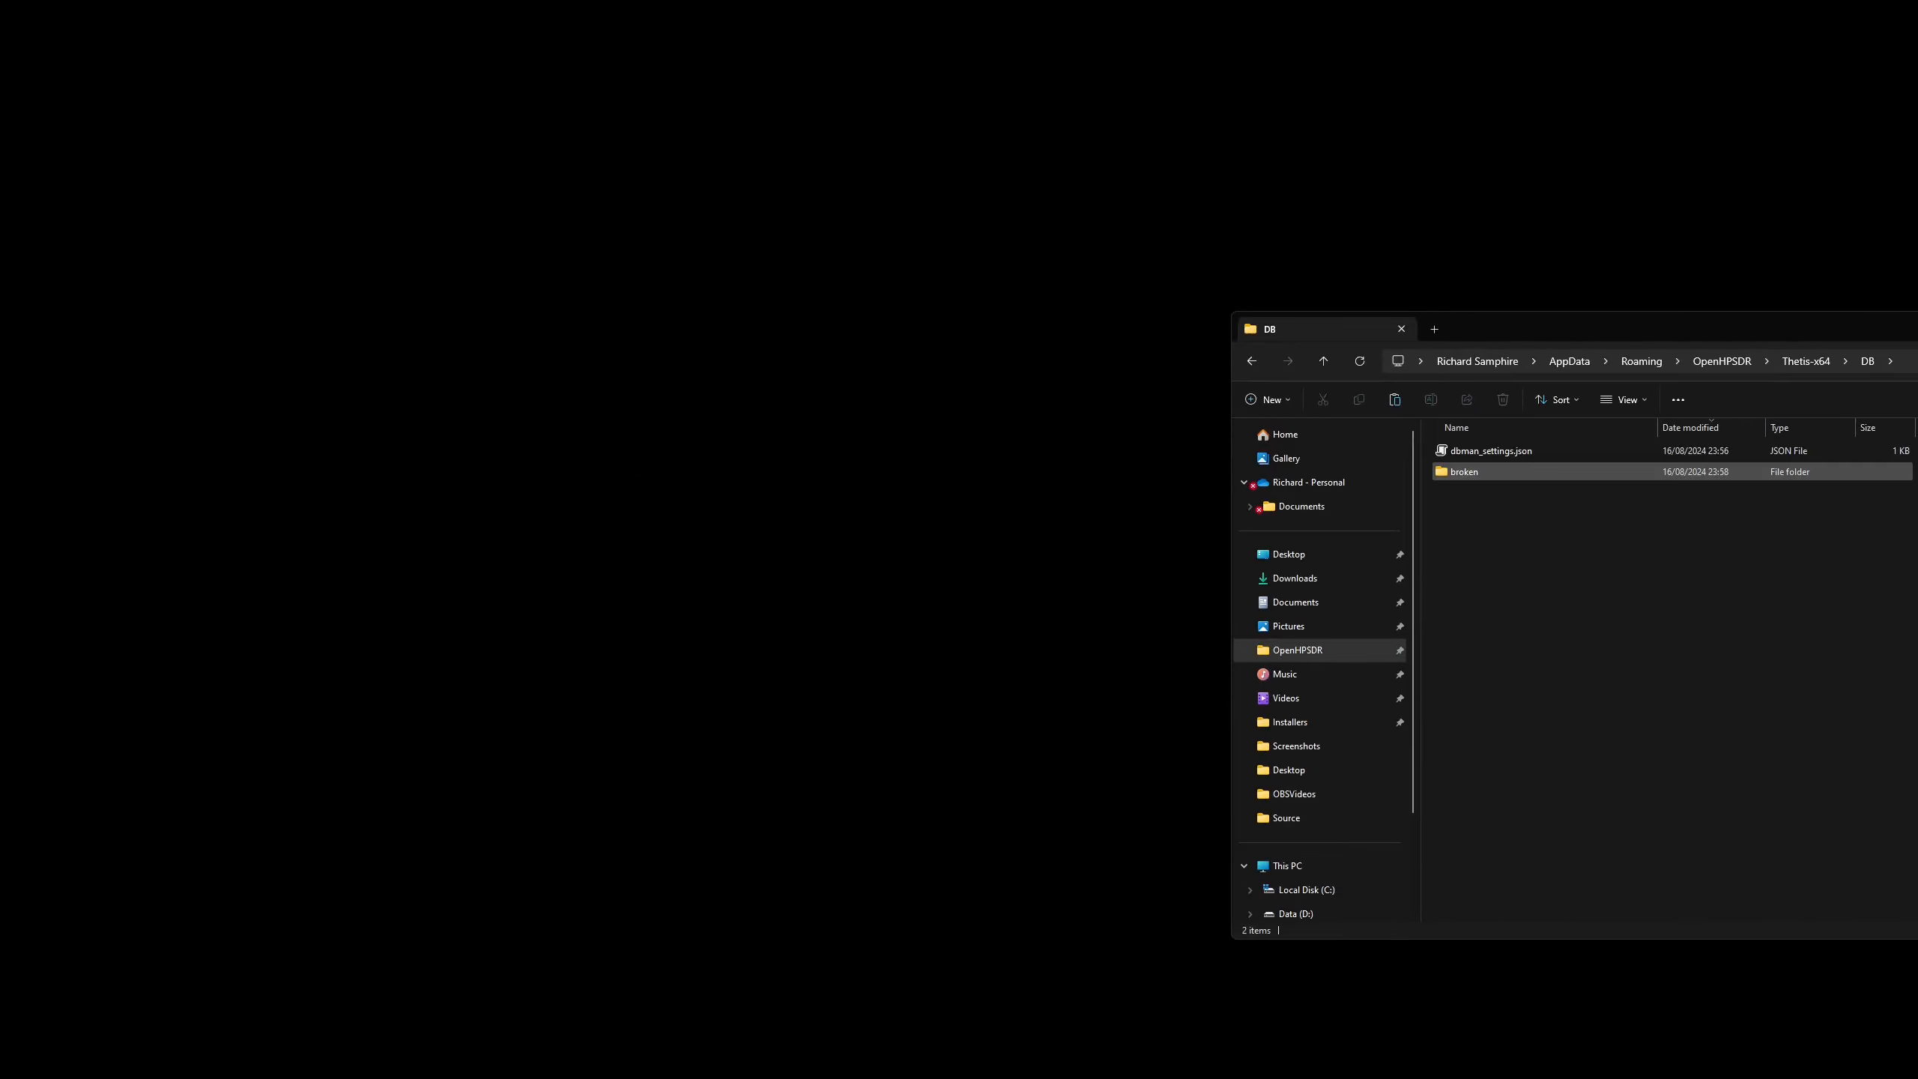
key("super")
type("th")
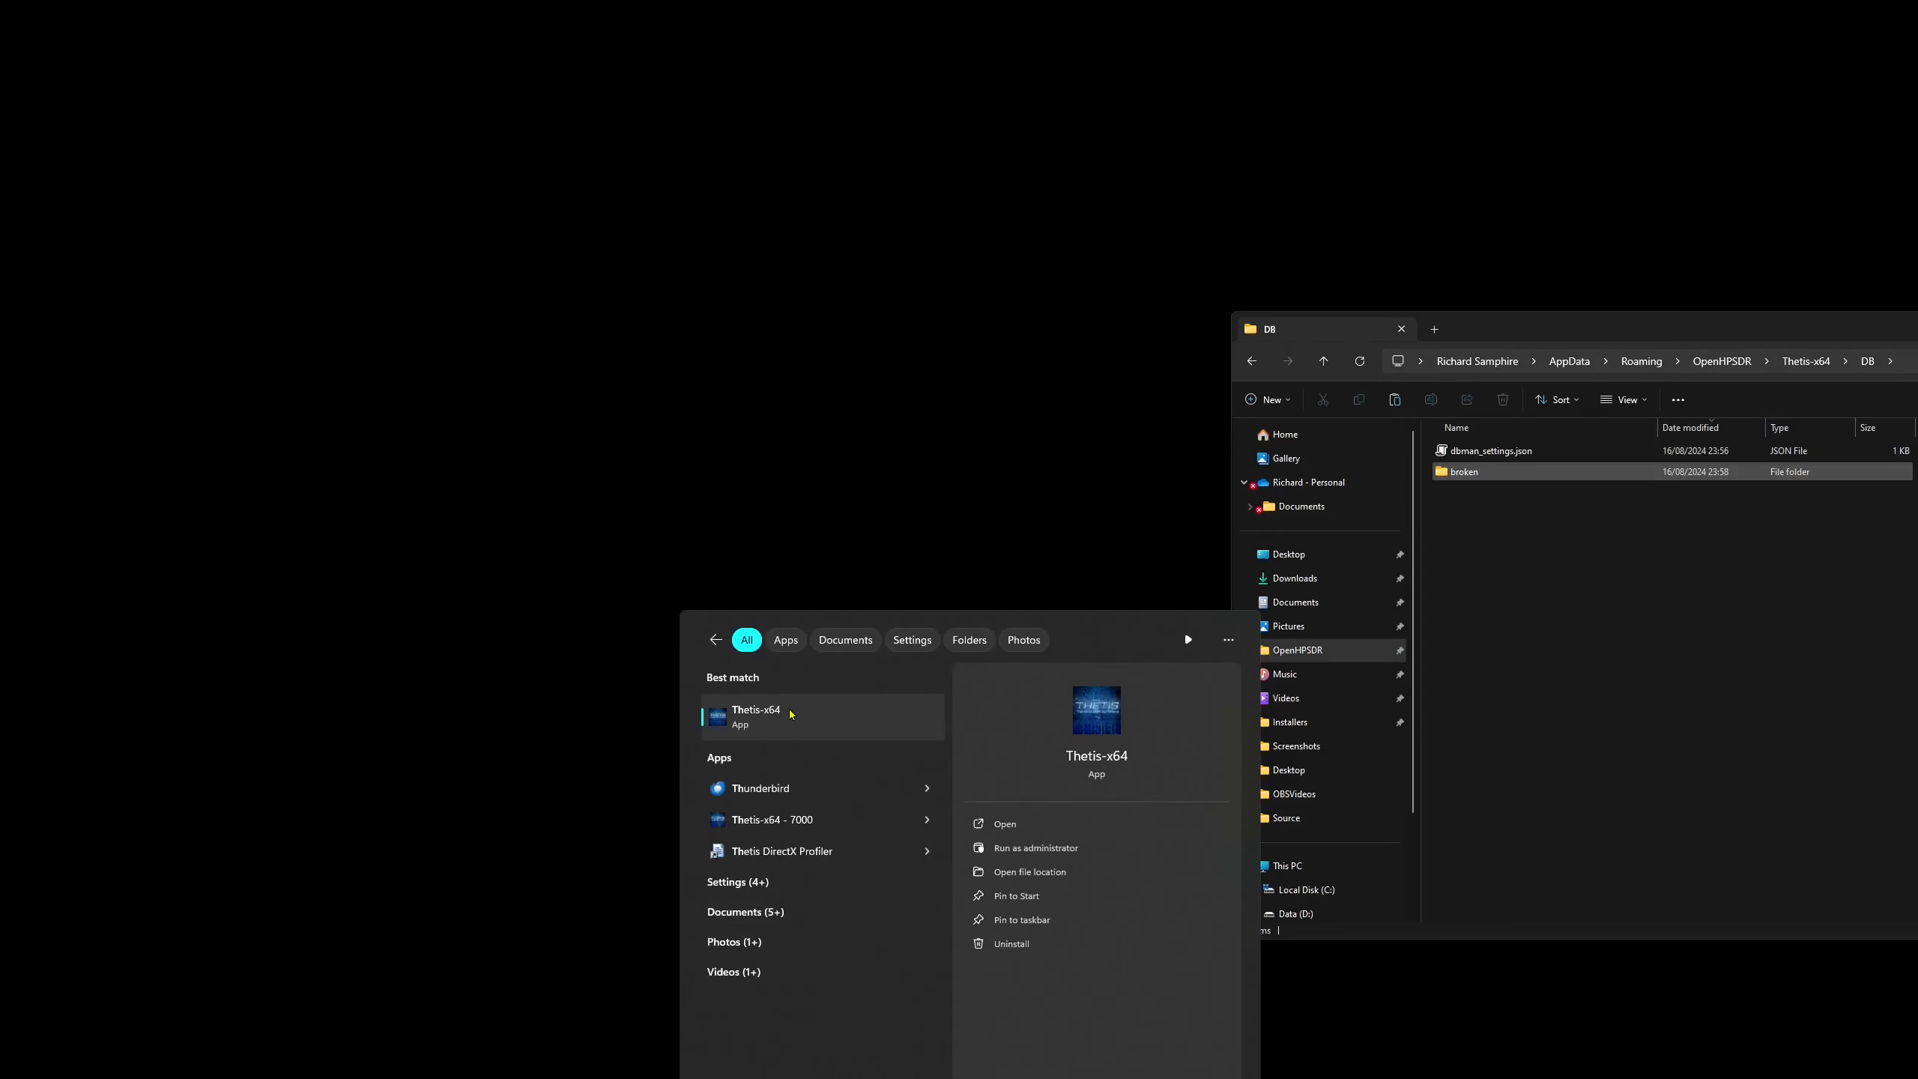
left_click(790, 714)
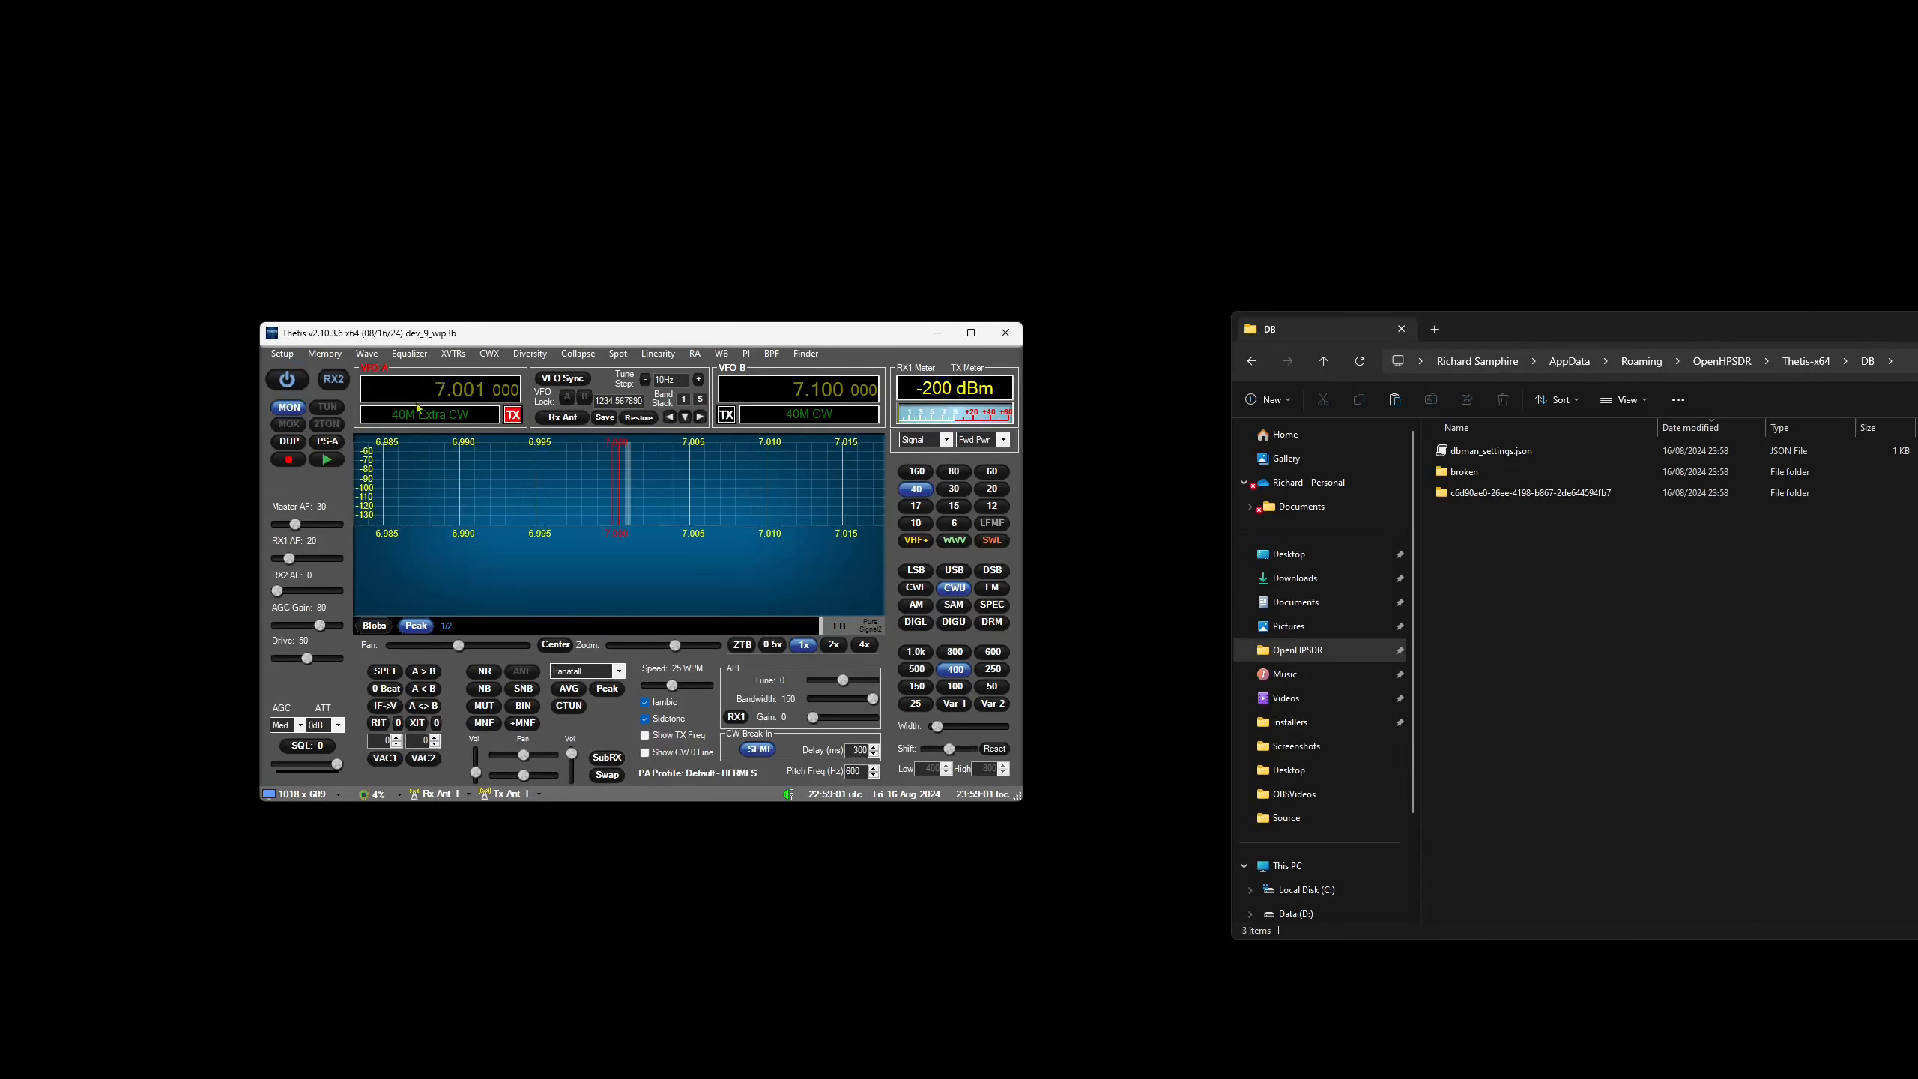
- Open the Database Manager in Thetis, move it into view and select the Default database
left_click(282, 353)
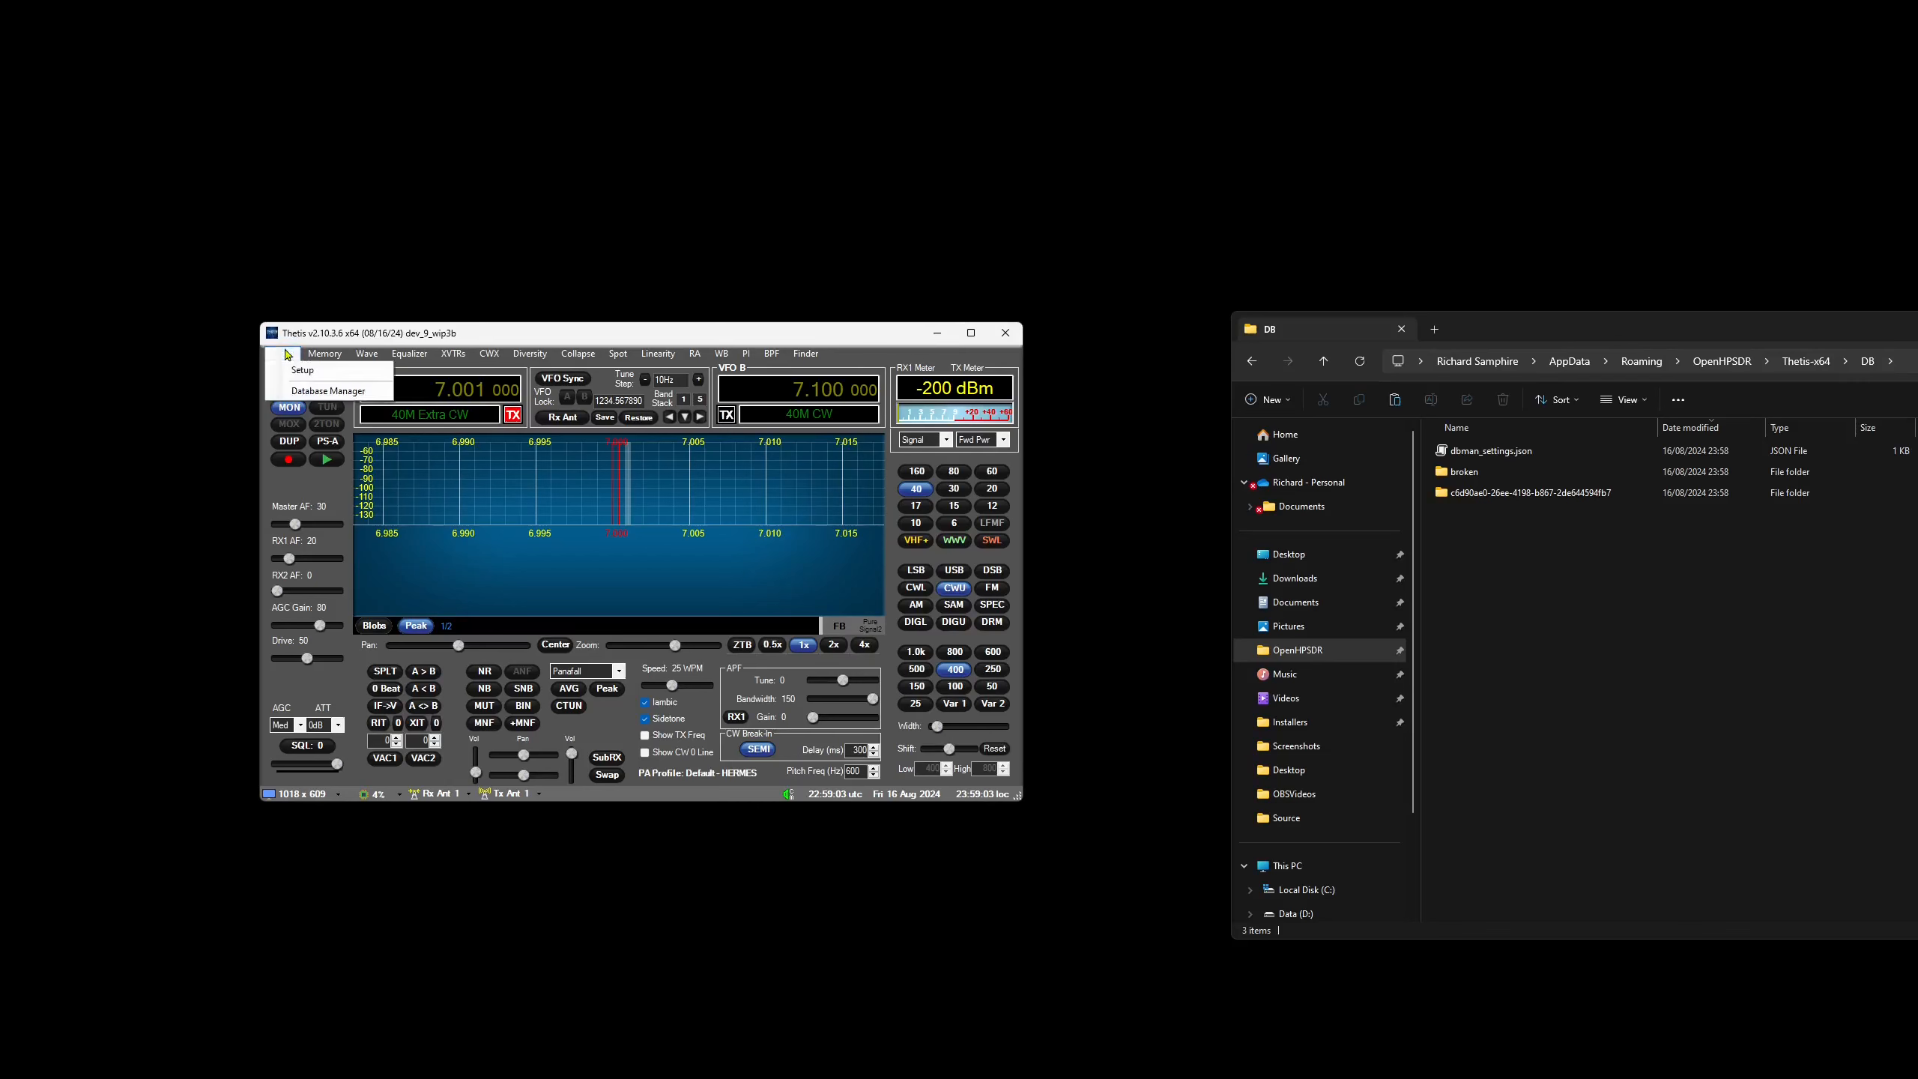
left_click(305, 393)
left_click_drag(454, 155, 819, 218)
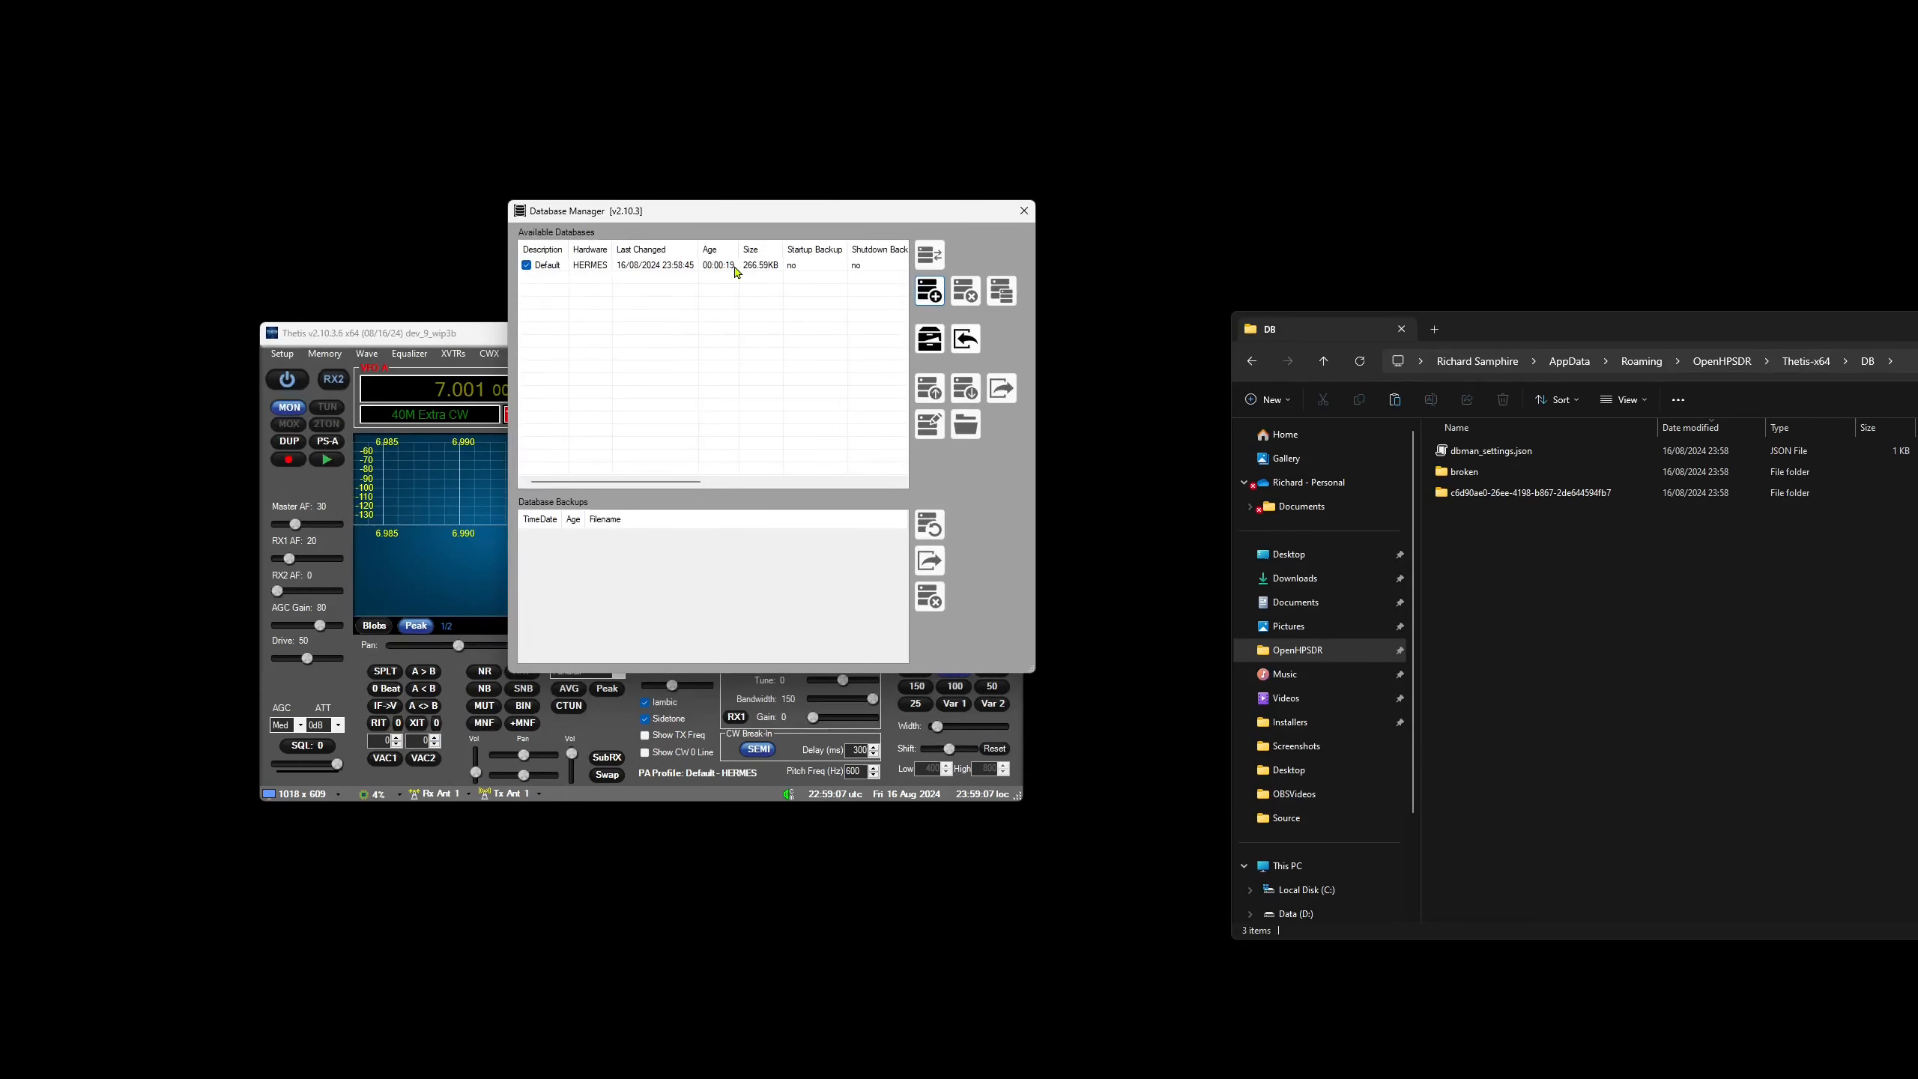
left_click(735, 269)
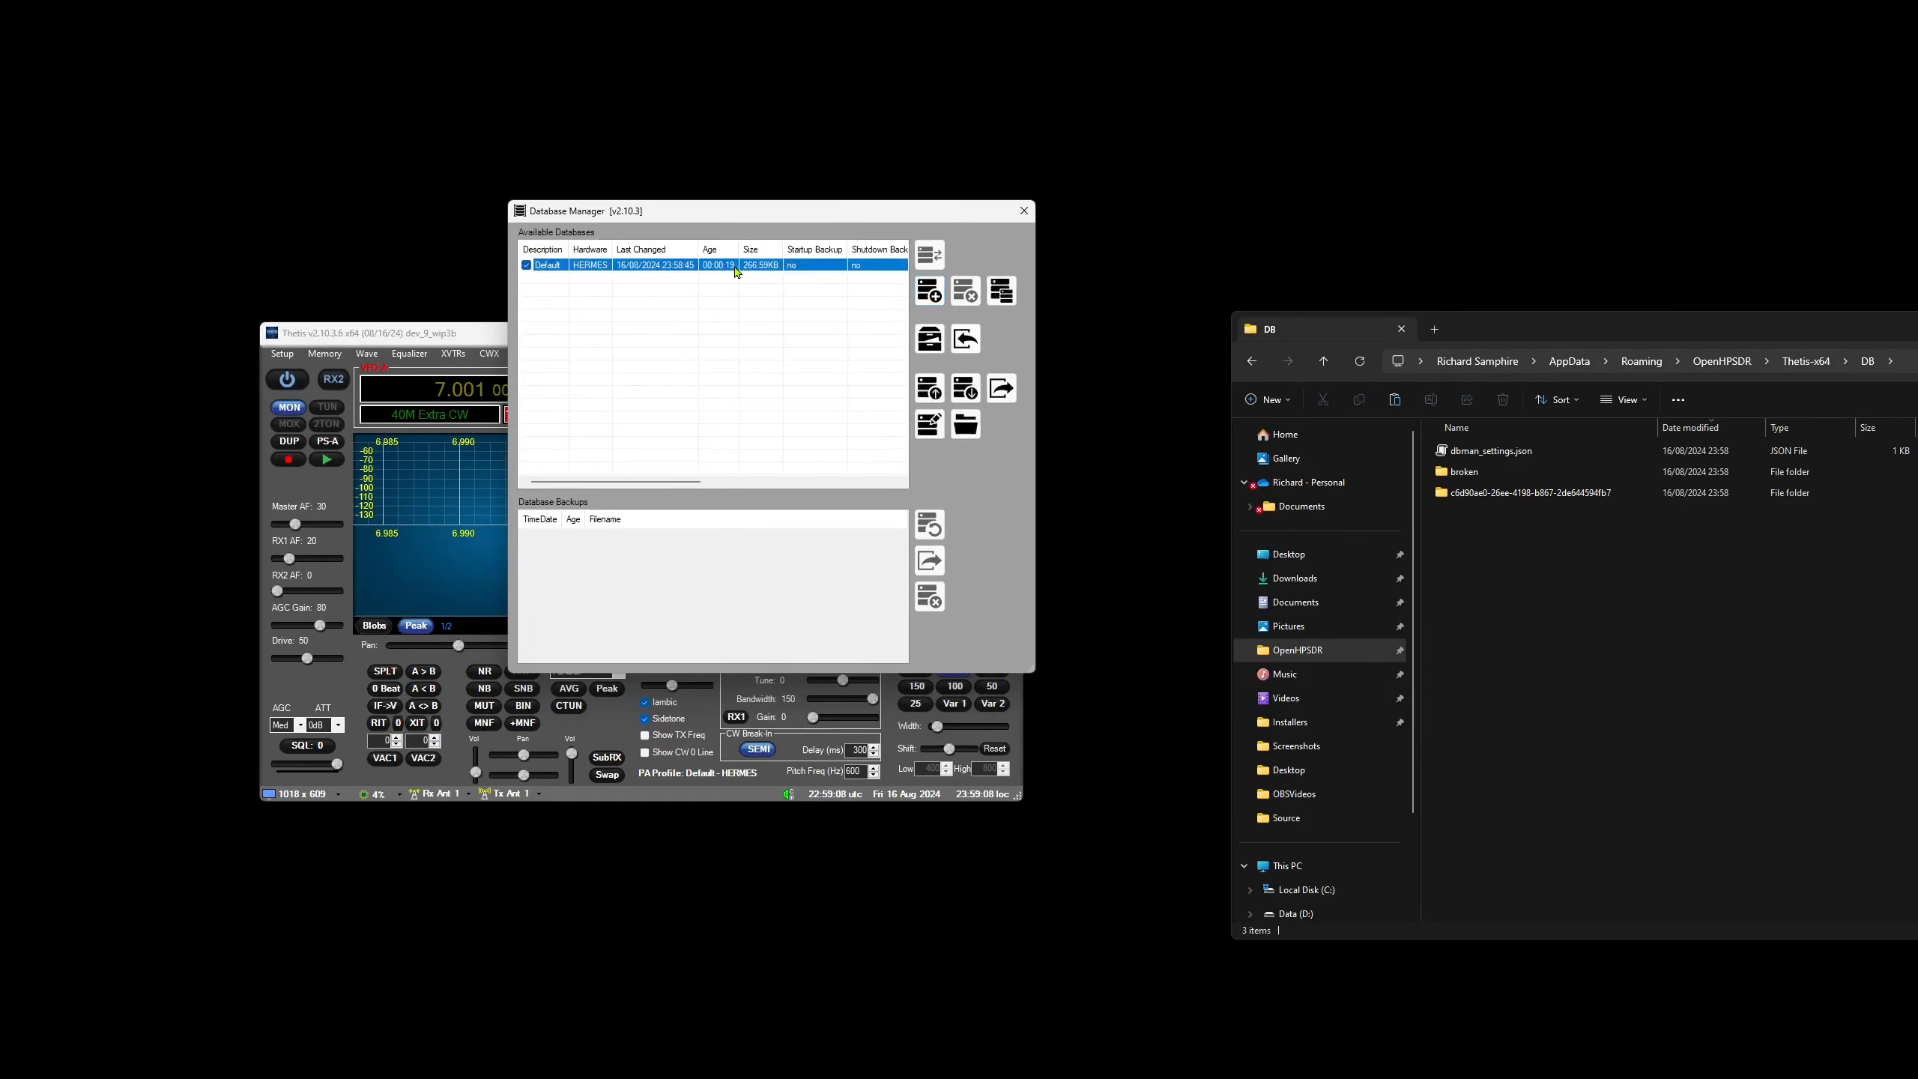
- Import original_database.xml from the Thetis-x64 folder into the active database and accept the restart of Thetis
left_click(970, 346)
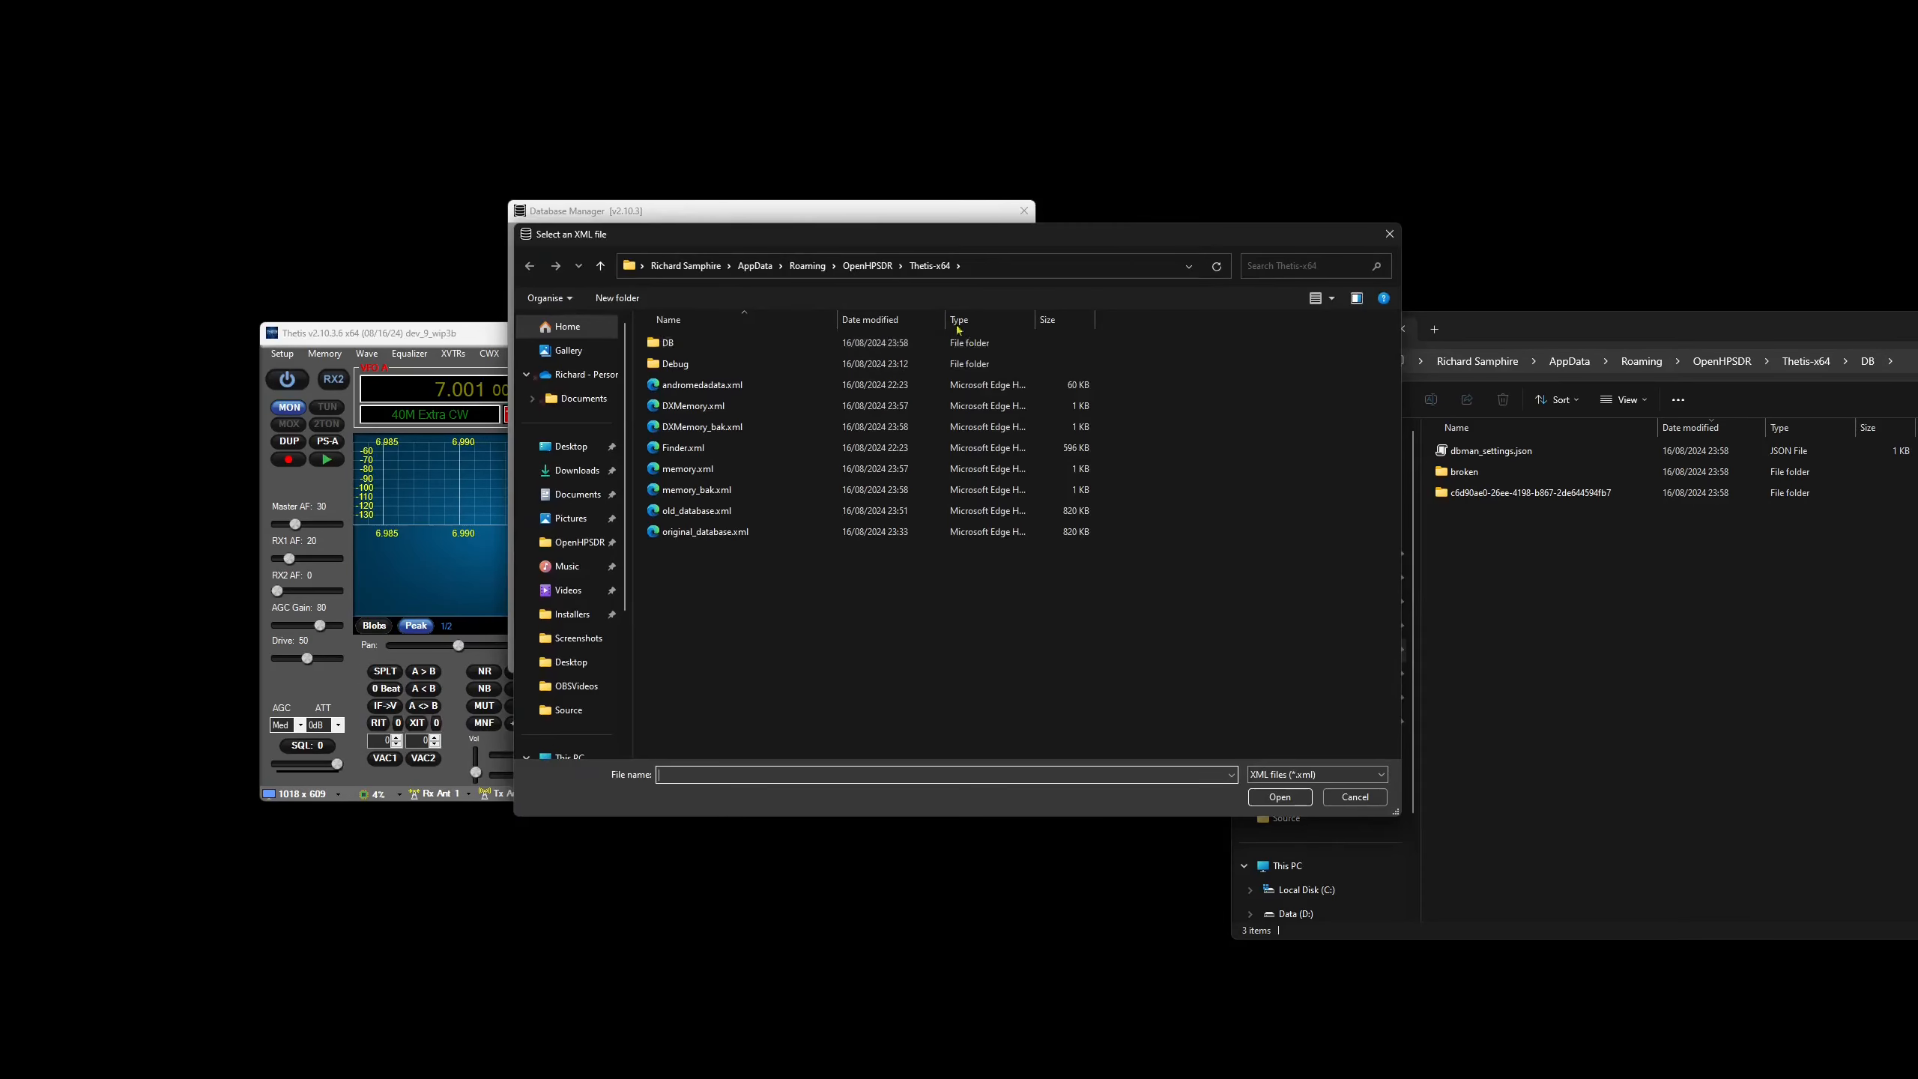
left_click(1397, 239)
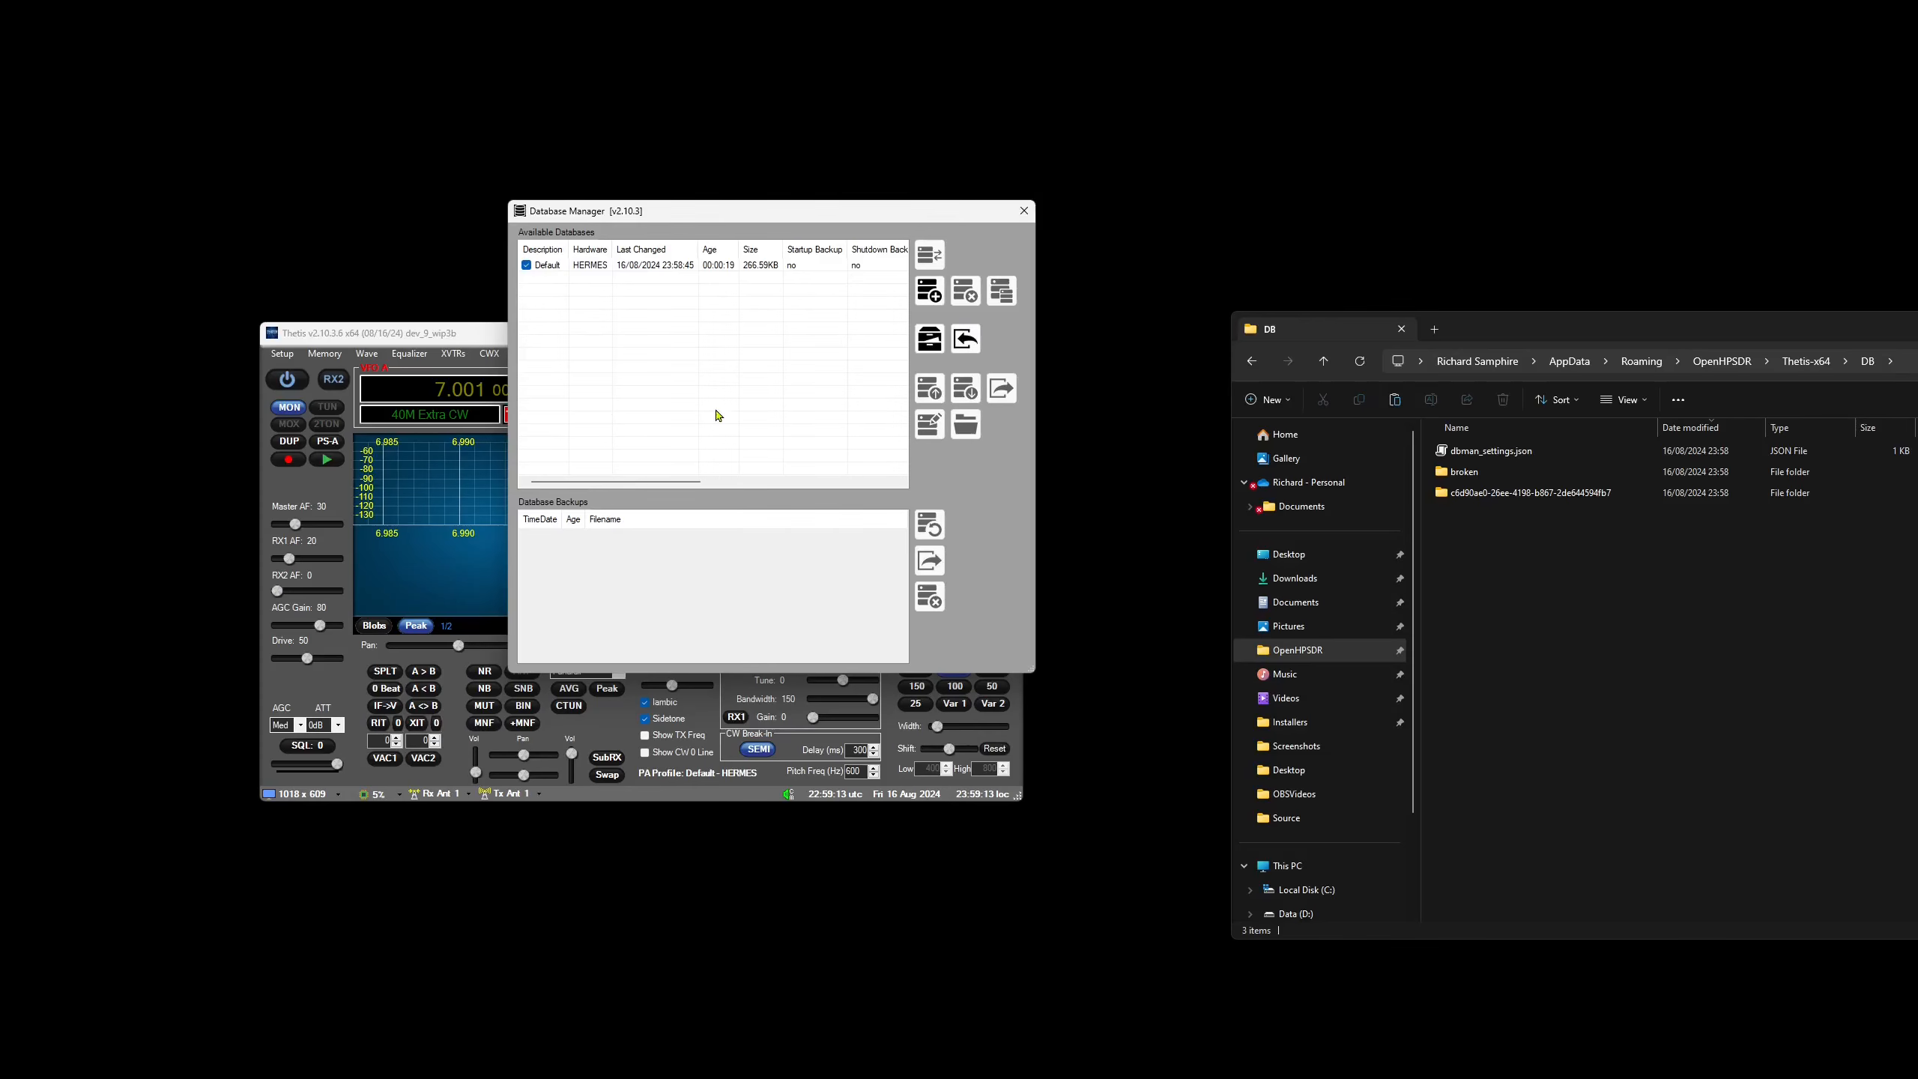
left_click(964, 342)
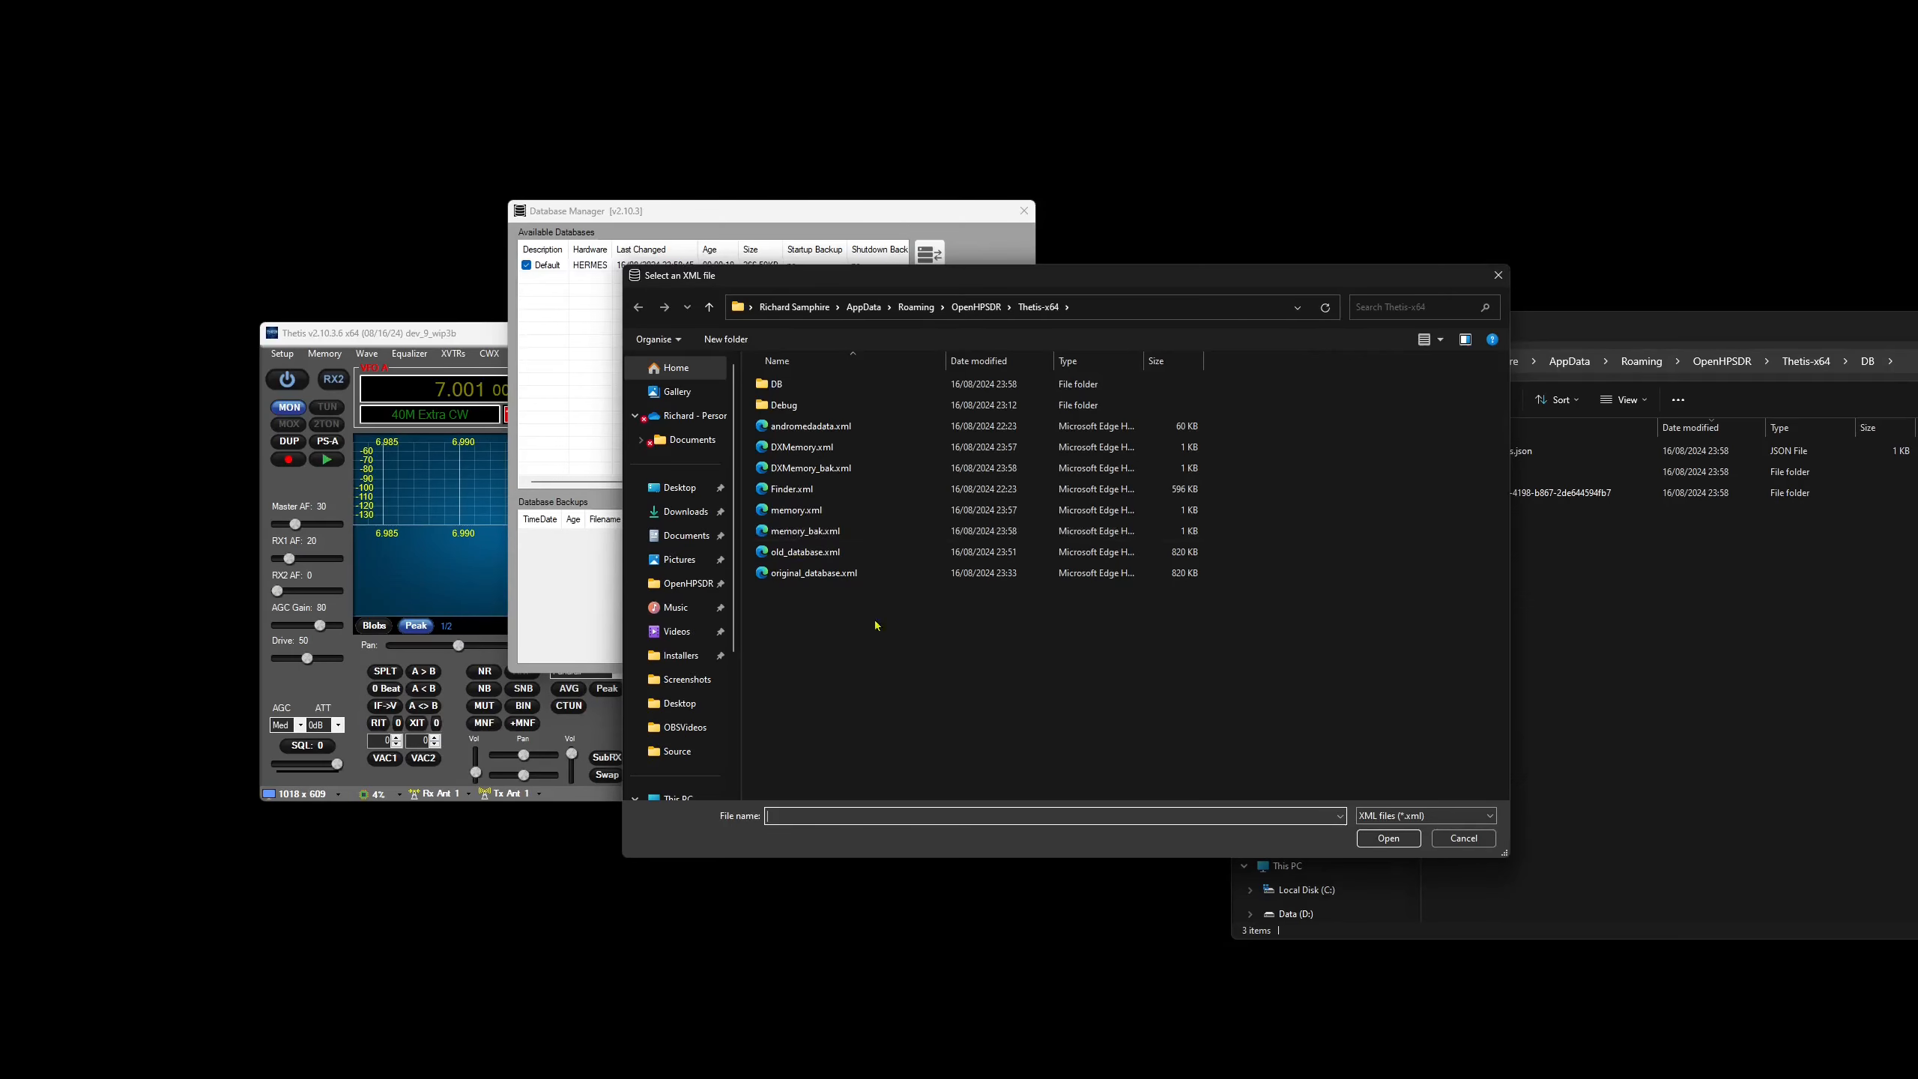
left_click(811, 575)
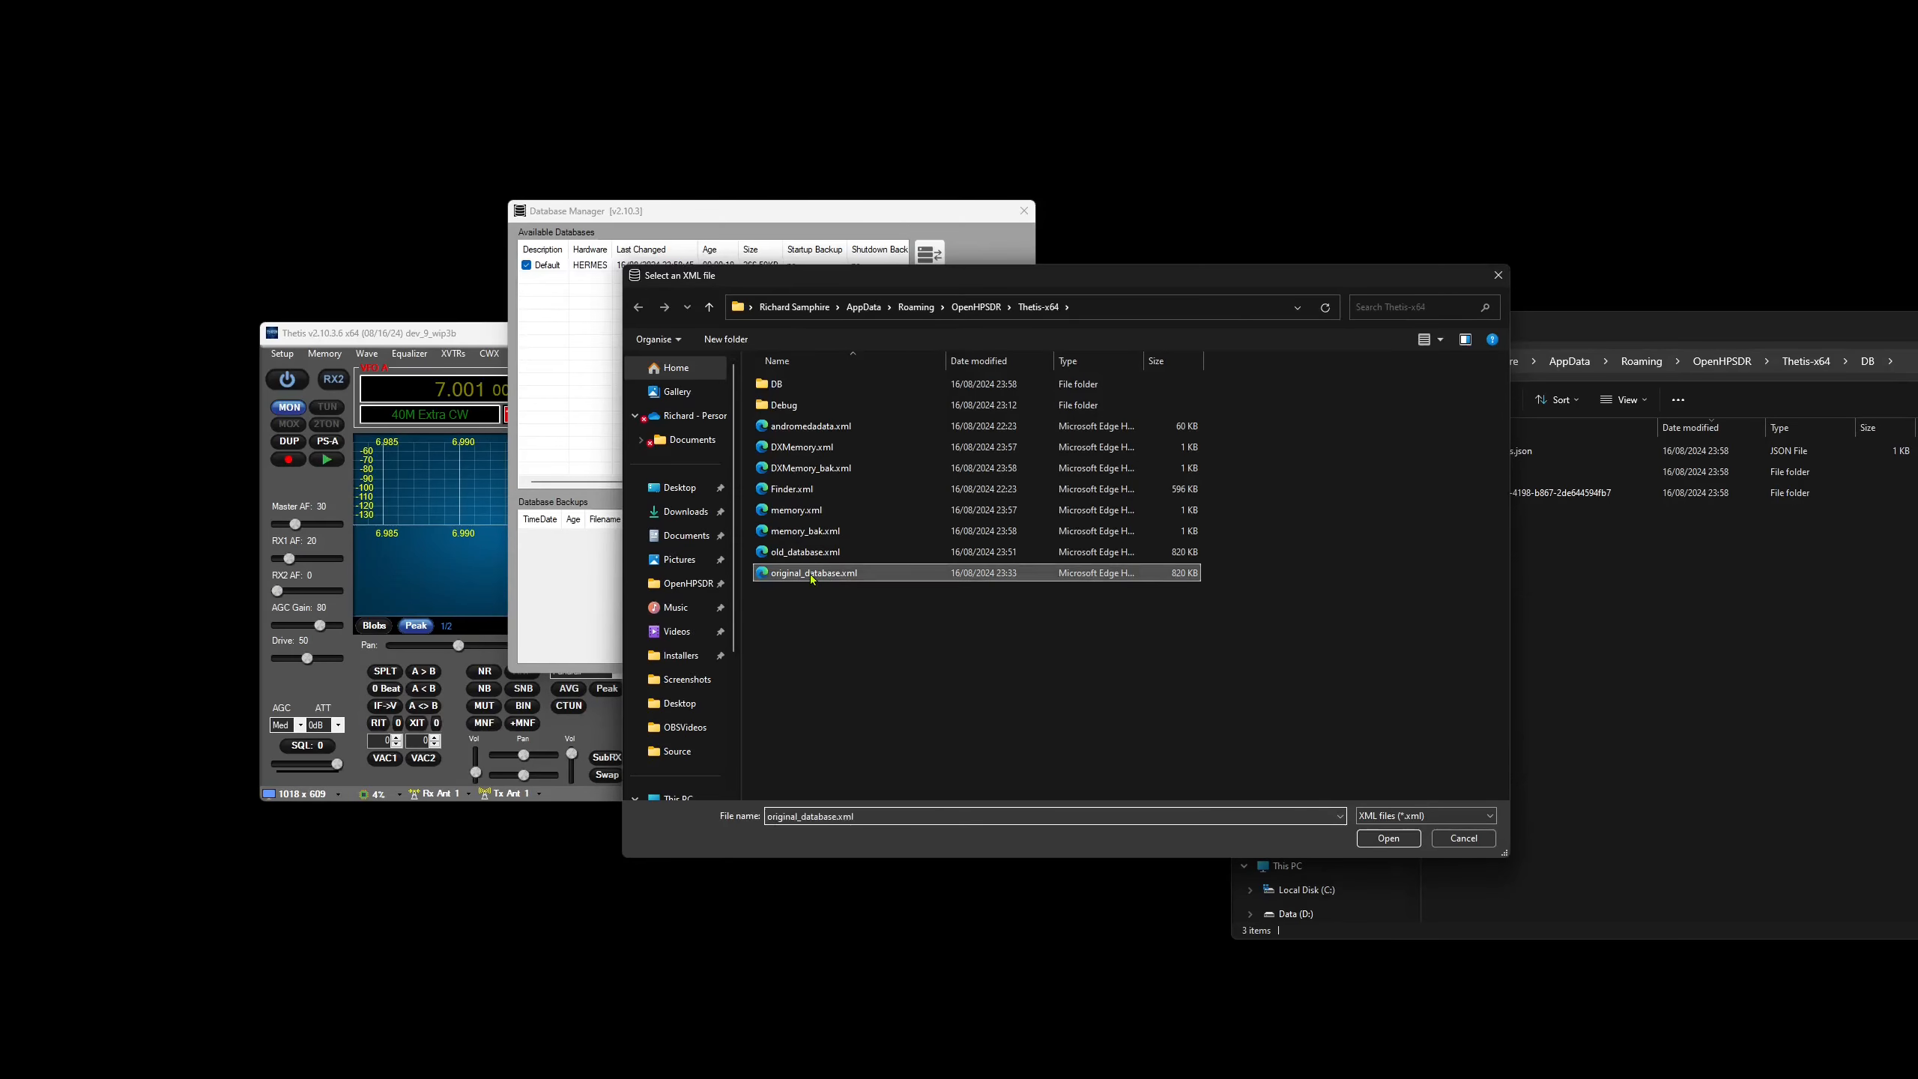
left_click(1386, 839)
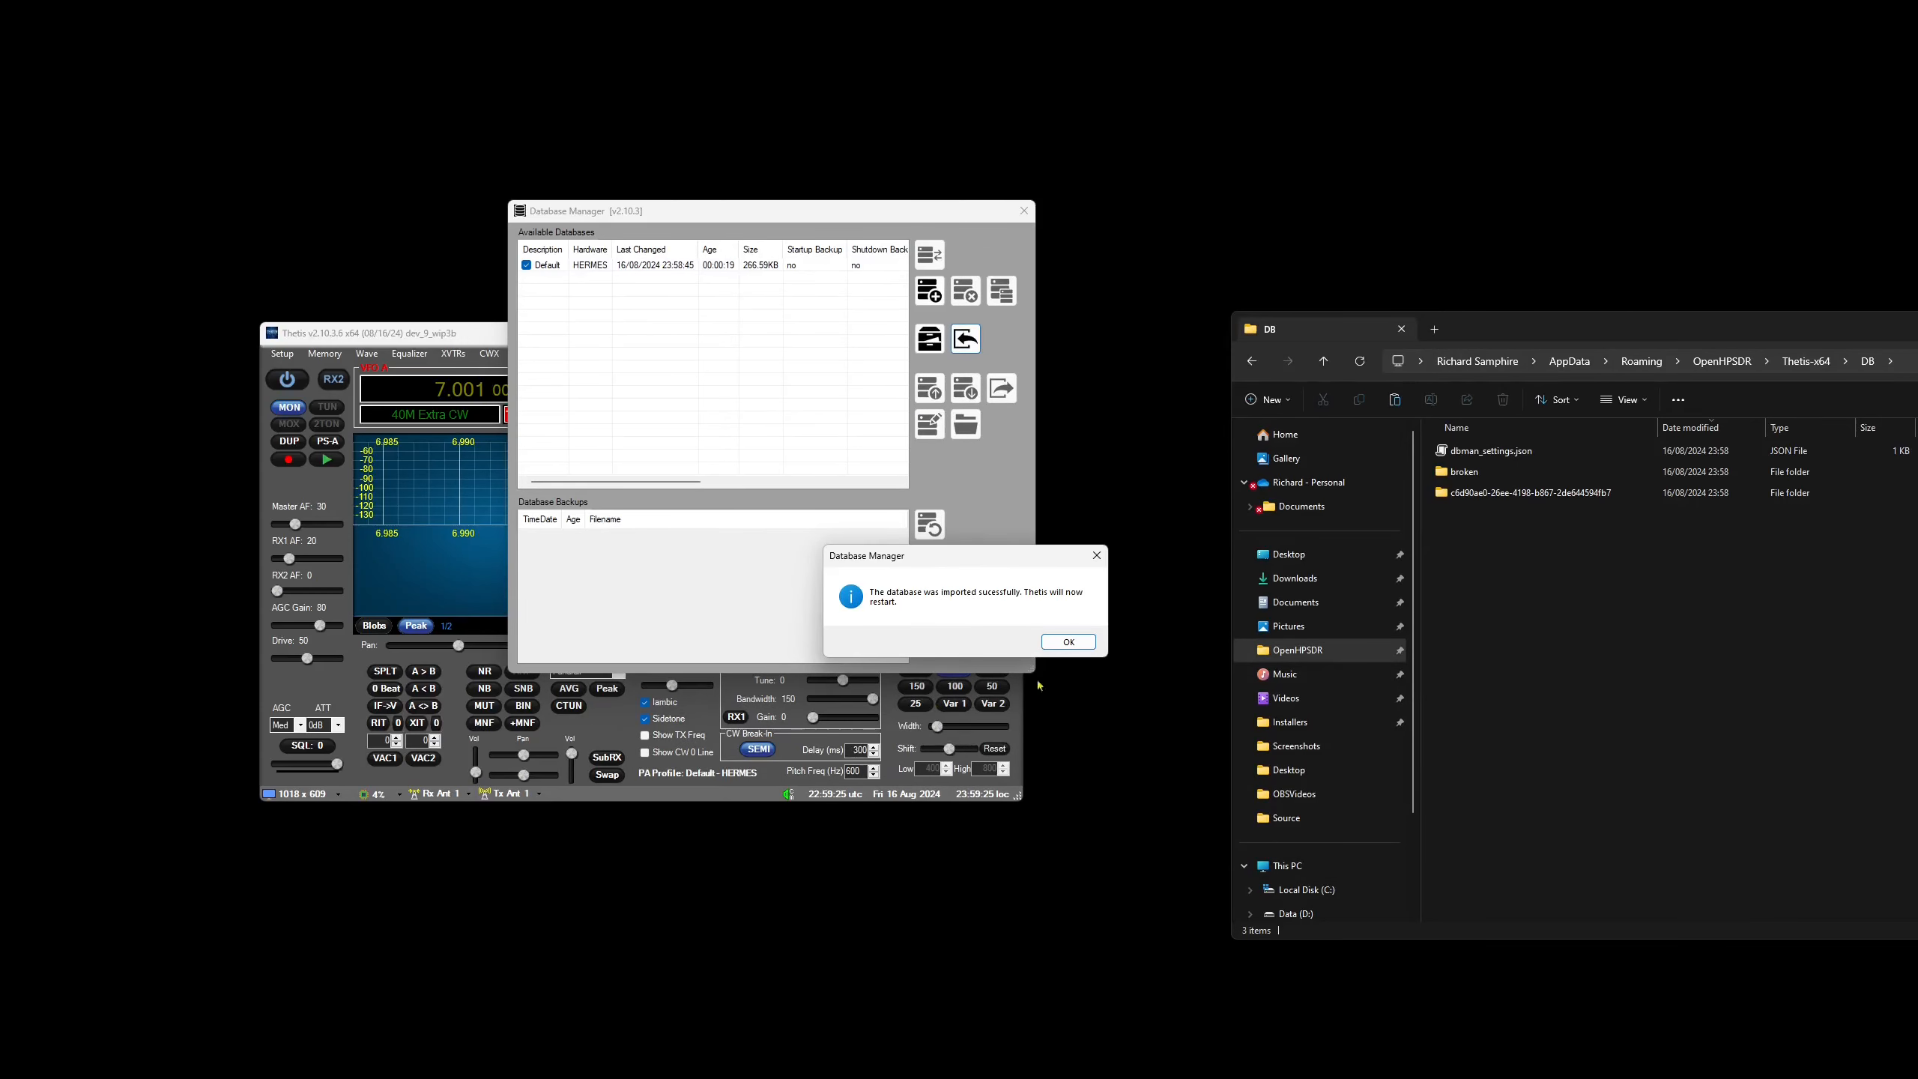
left_click(1069, 641)
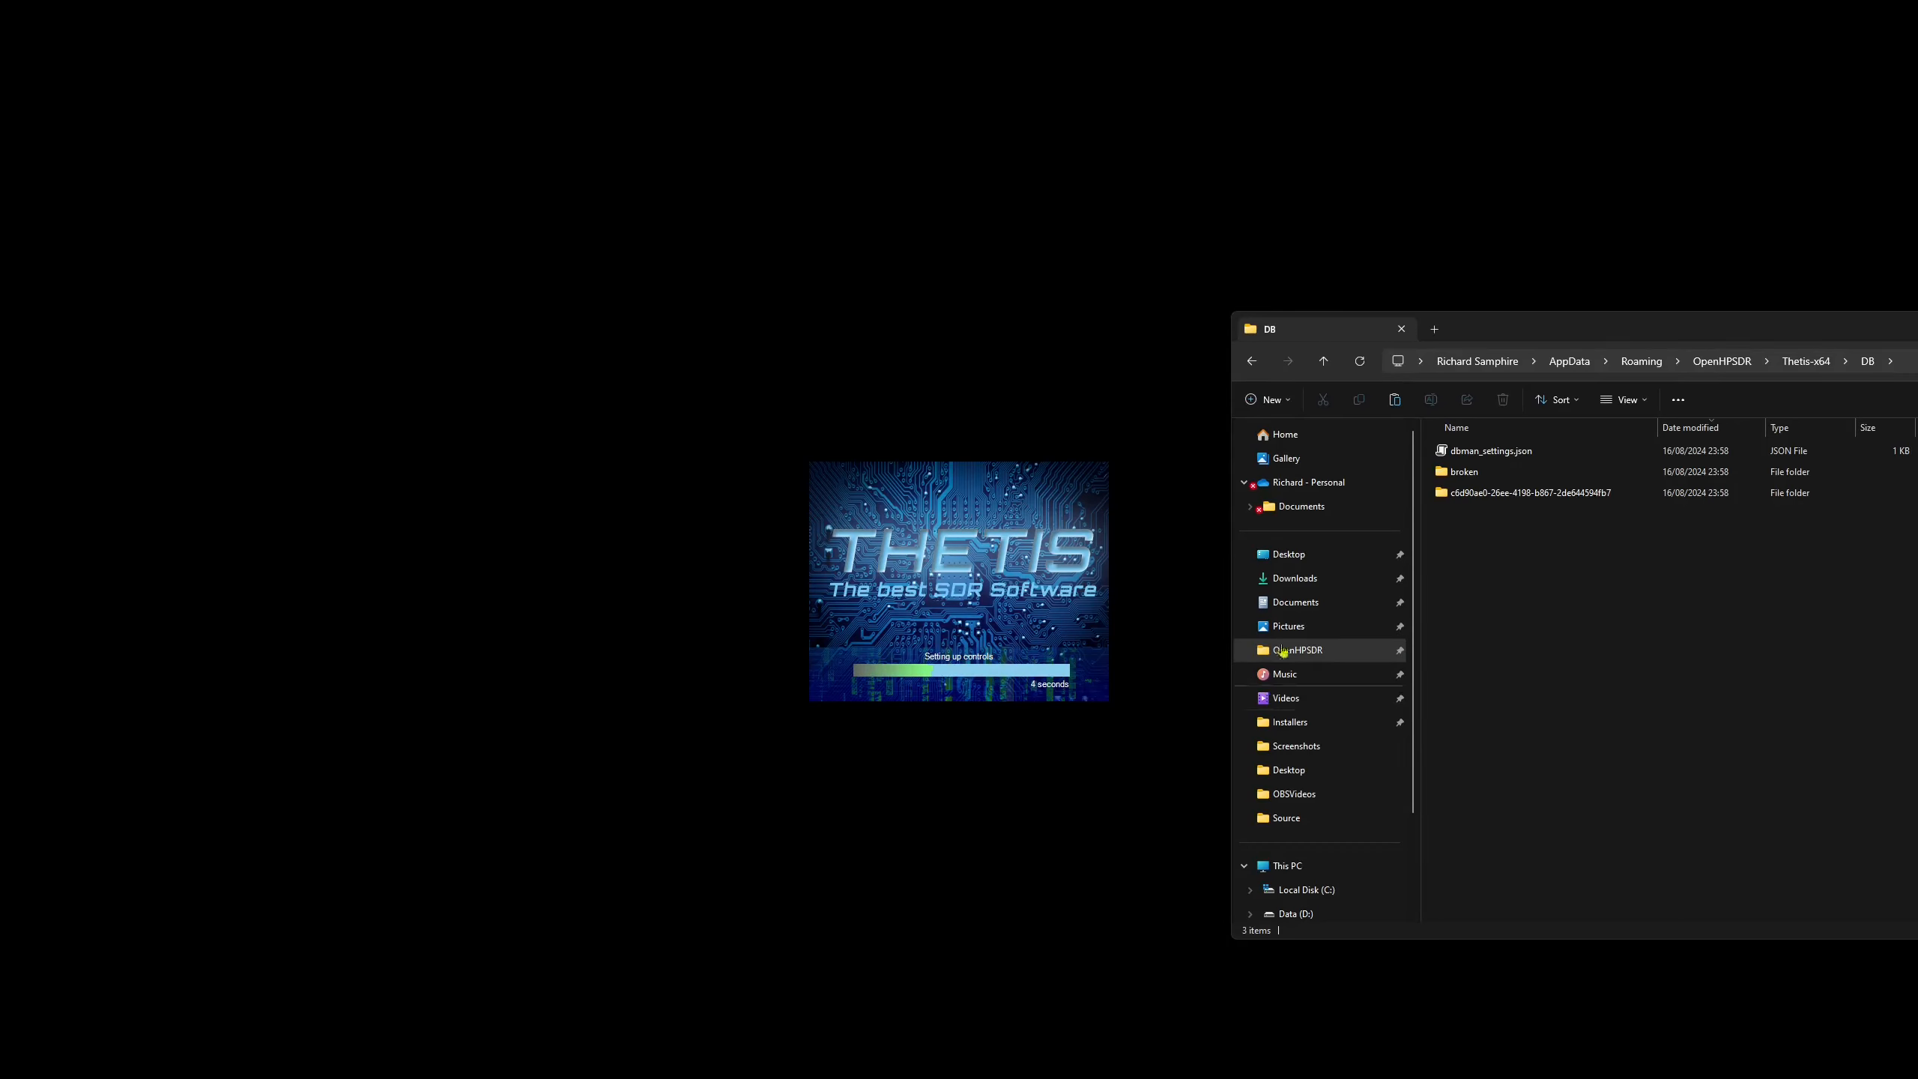
- Close the DB folder window, and open and enlarge the Database Manager in the restarted Thetis
key("alt+F4")
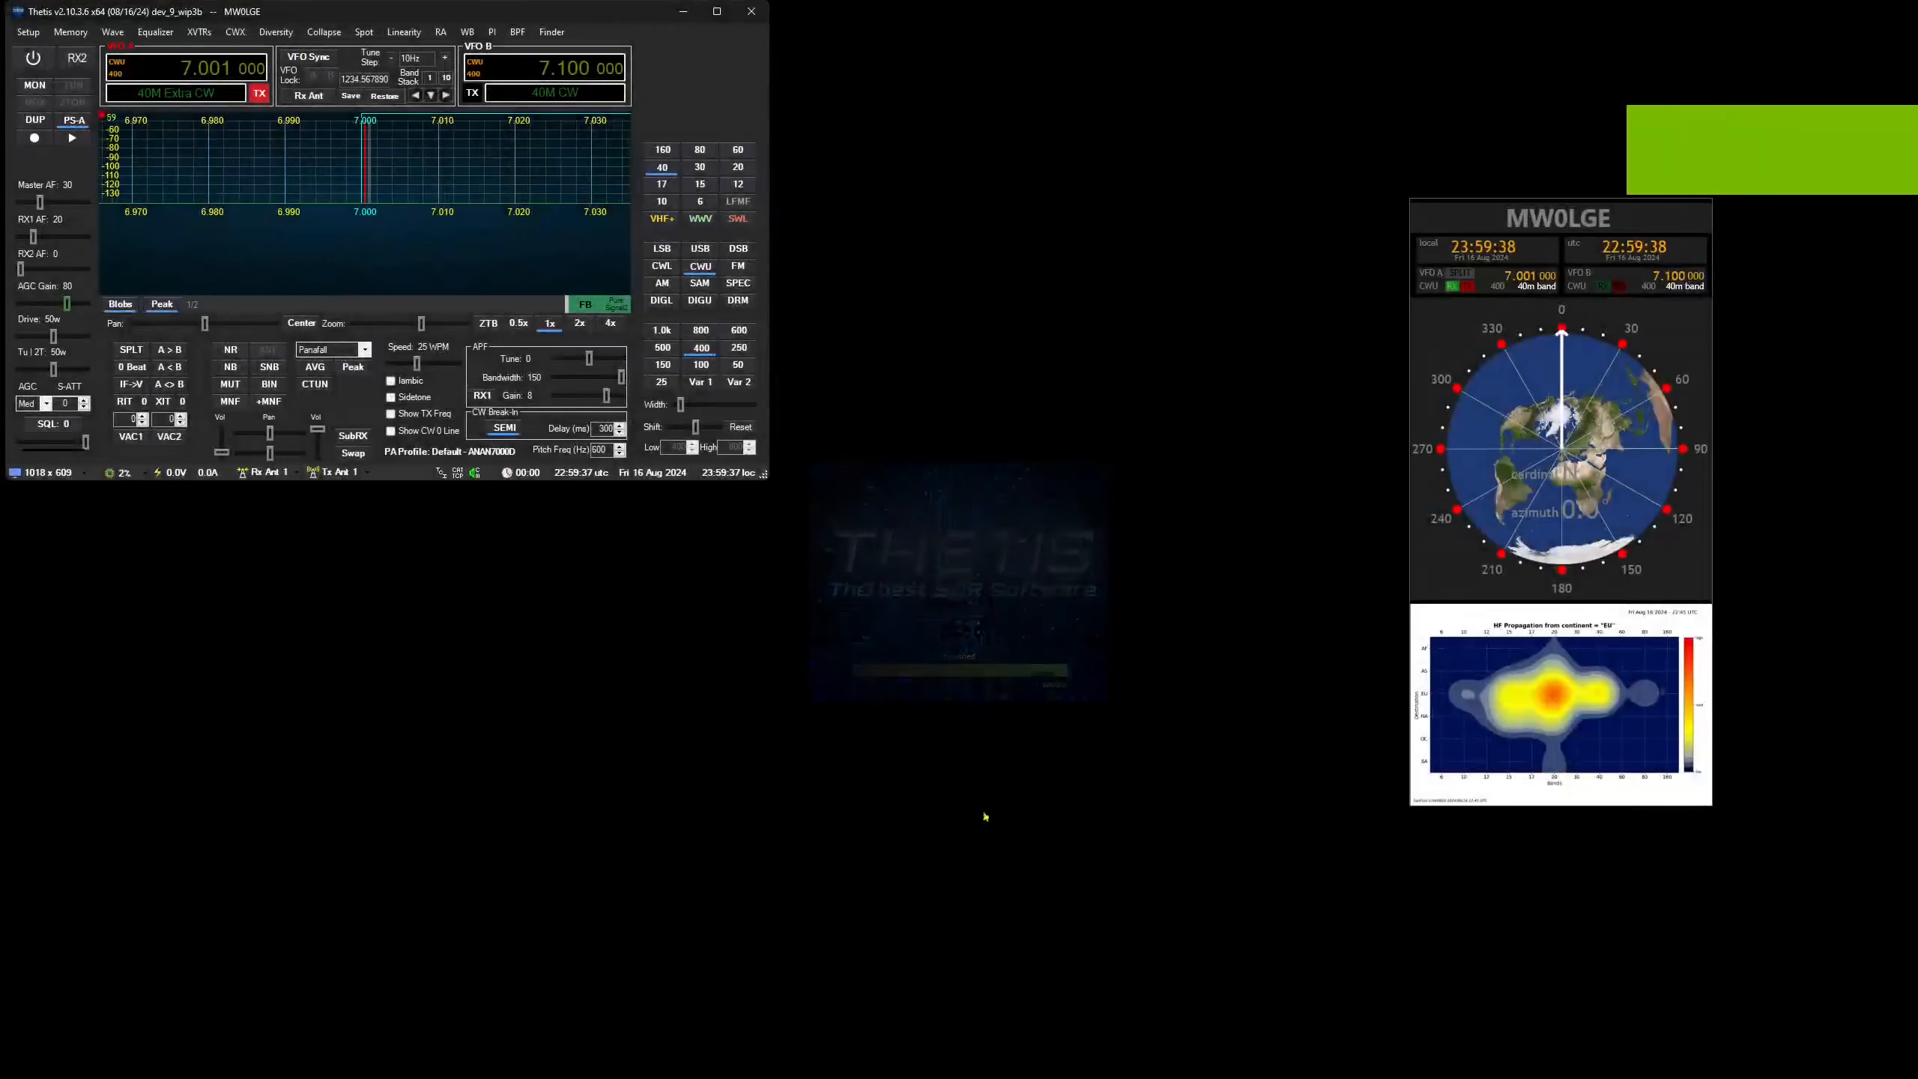
left_click_drag(490, 18, 919, 198)
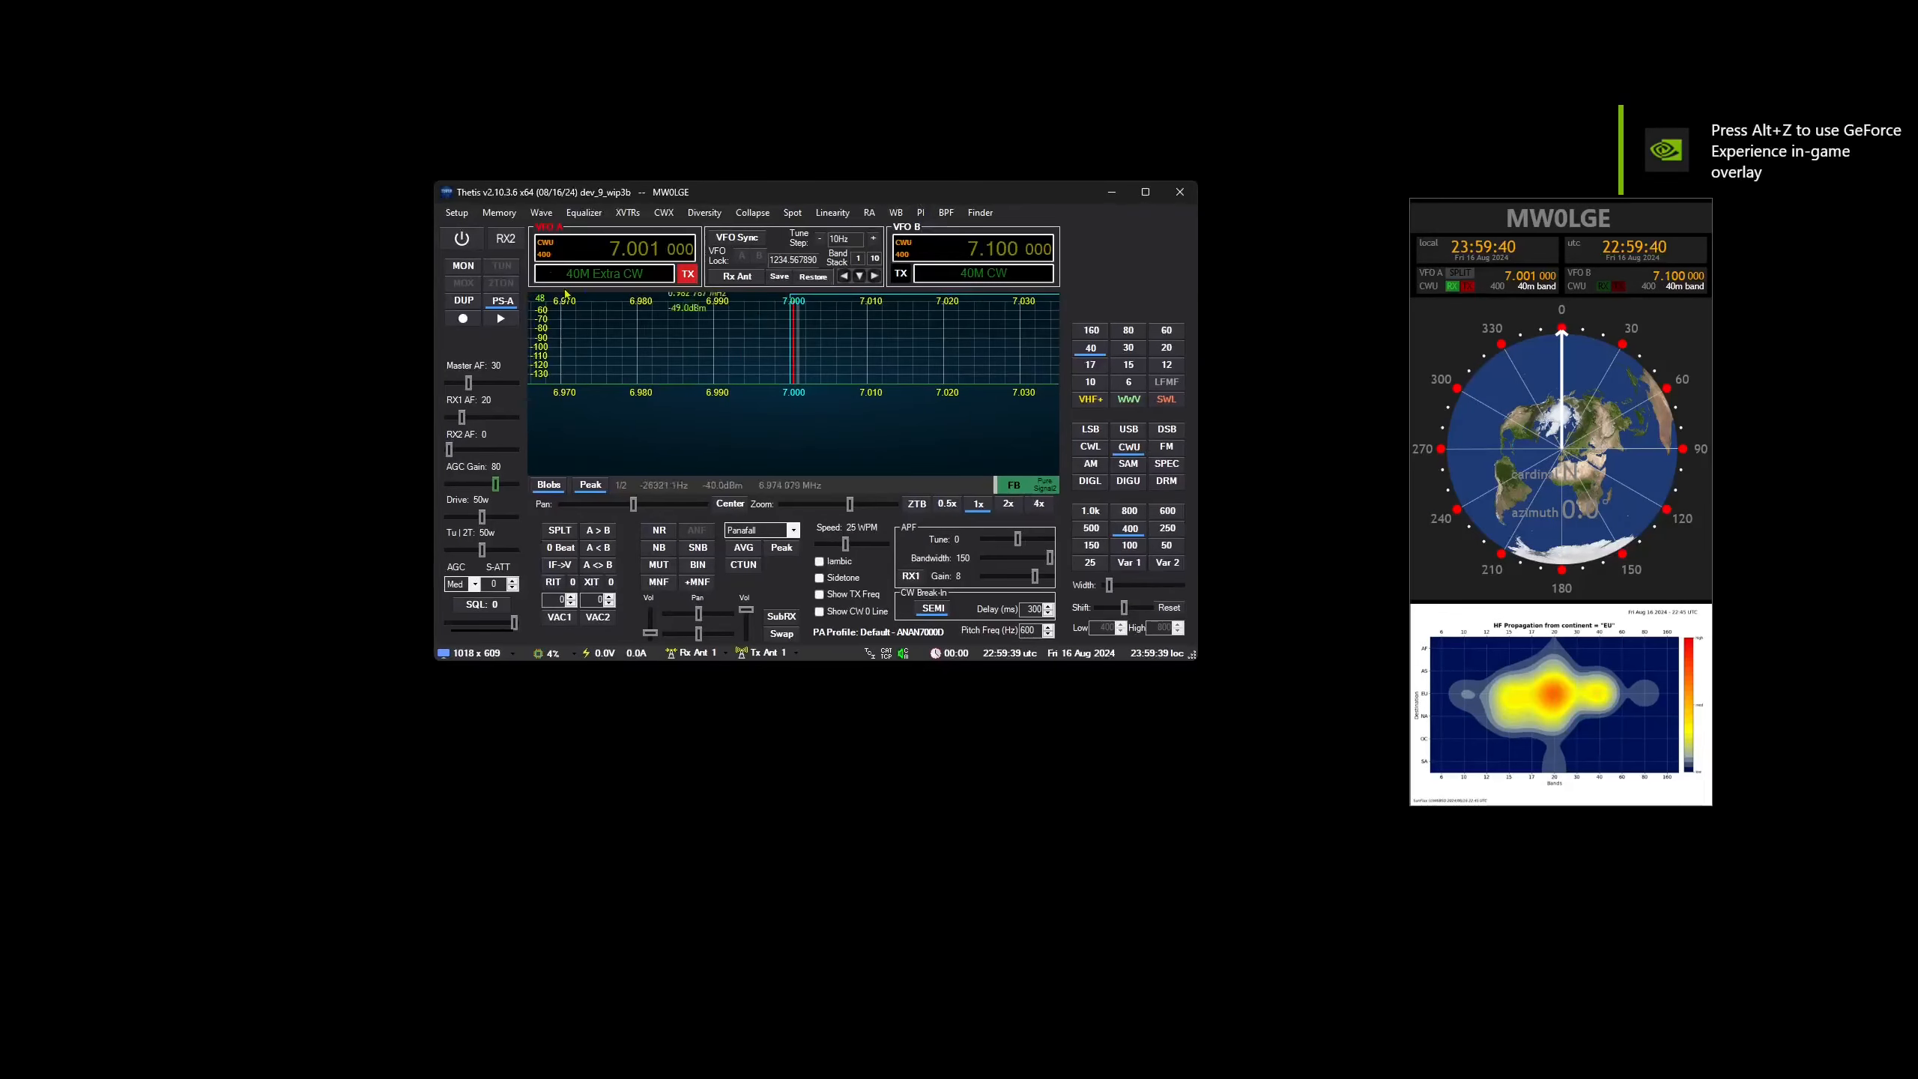
left_click(475, 214)
left_click(503, 252)
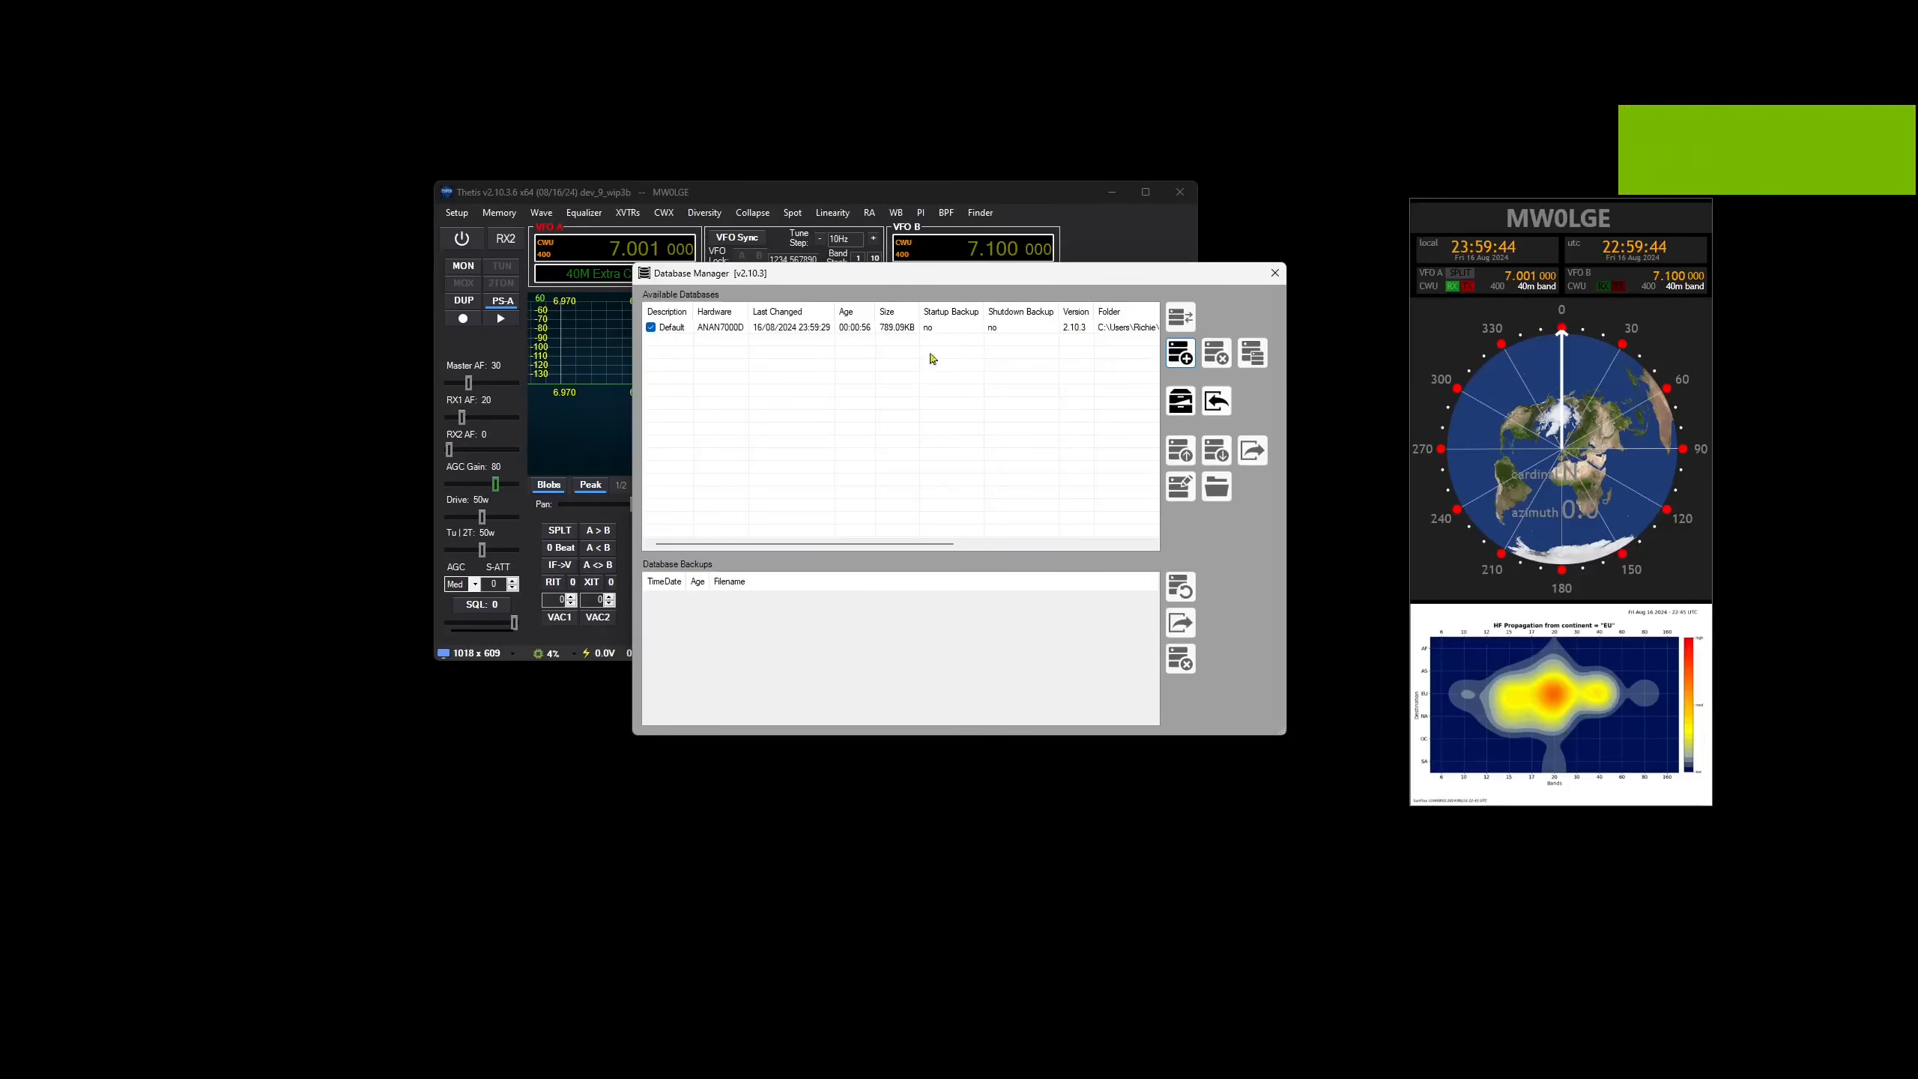
left_click_drag(906, 545, 985, 498)
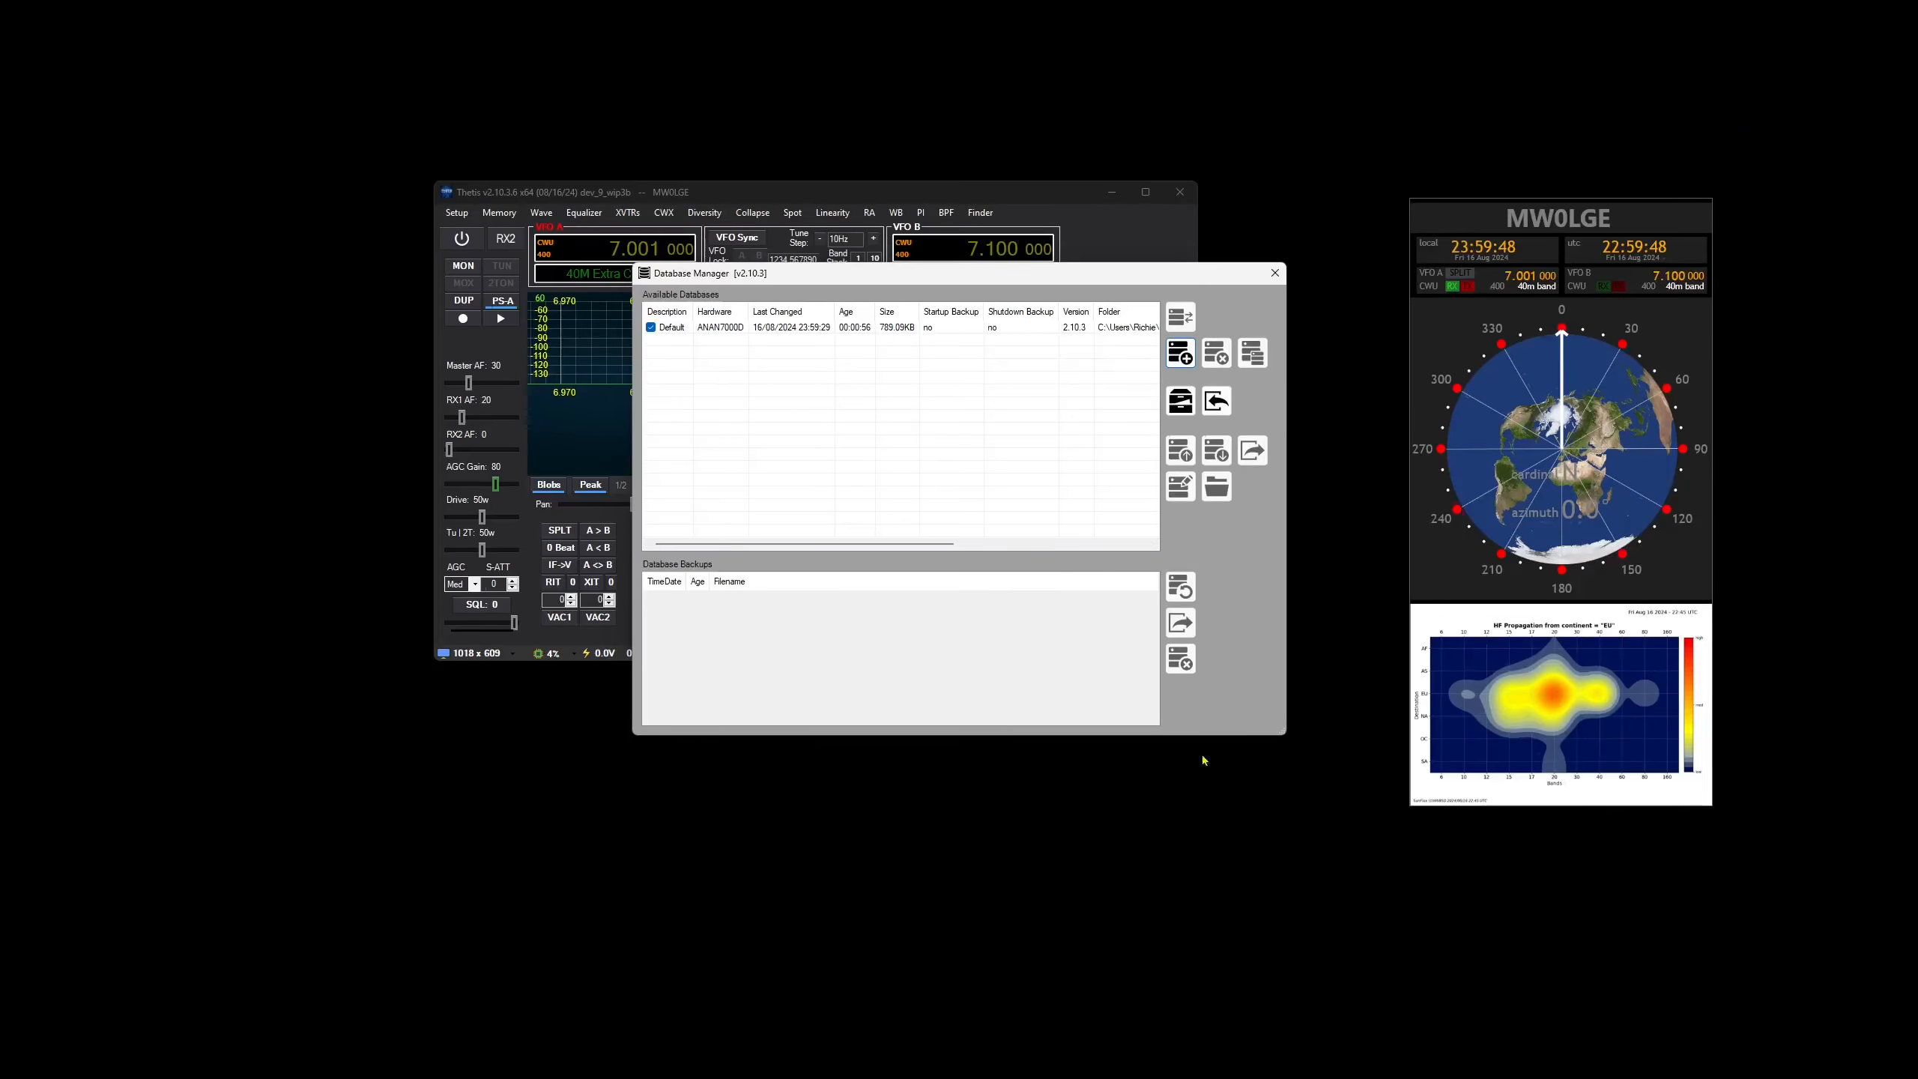
left_click_drag(1281, 727, 1363, 797)
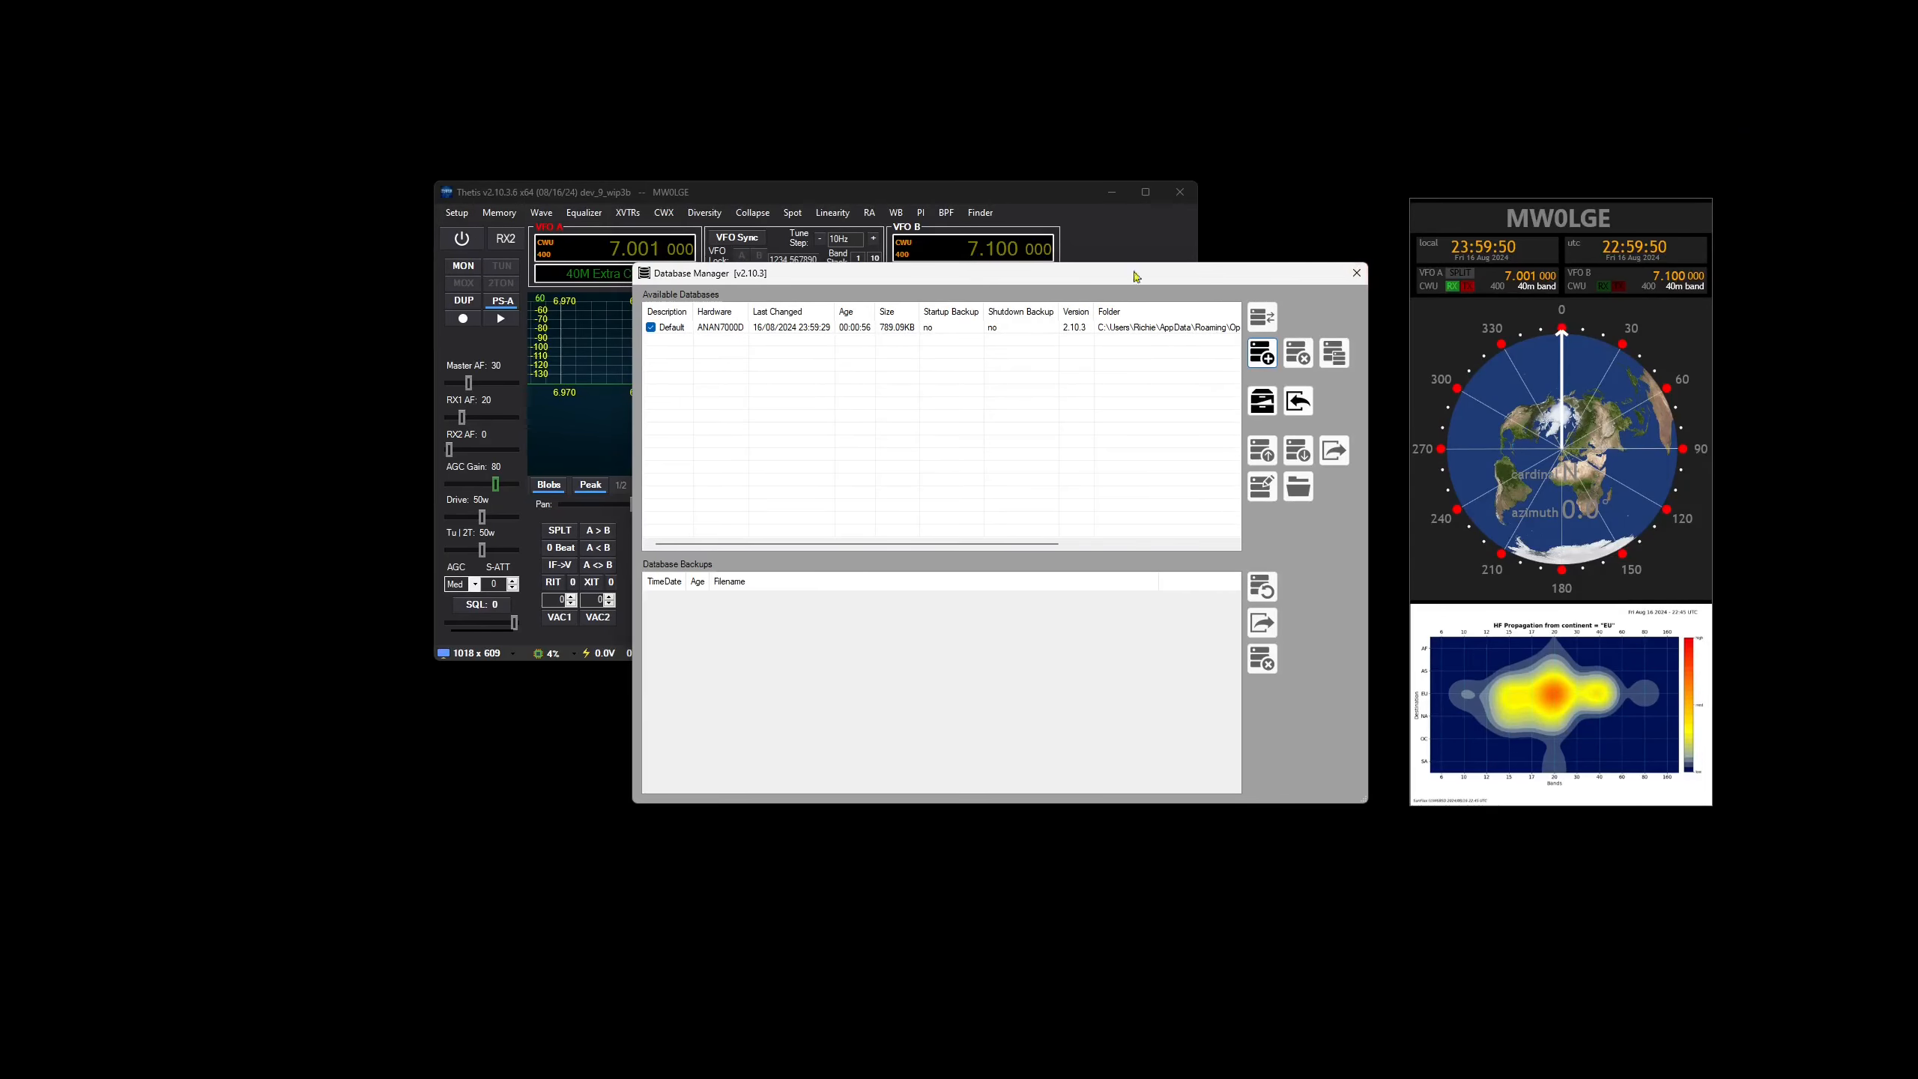
- Take a backup of the Default database and check it in the database's backup list
left_click(709, 328)
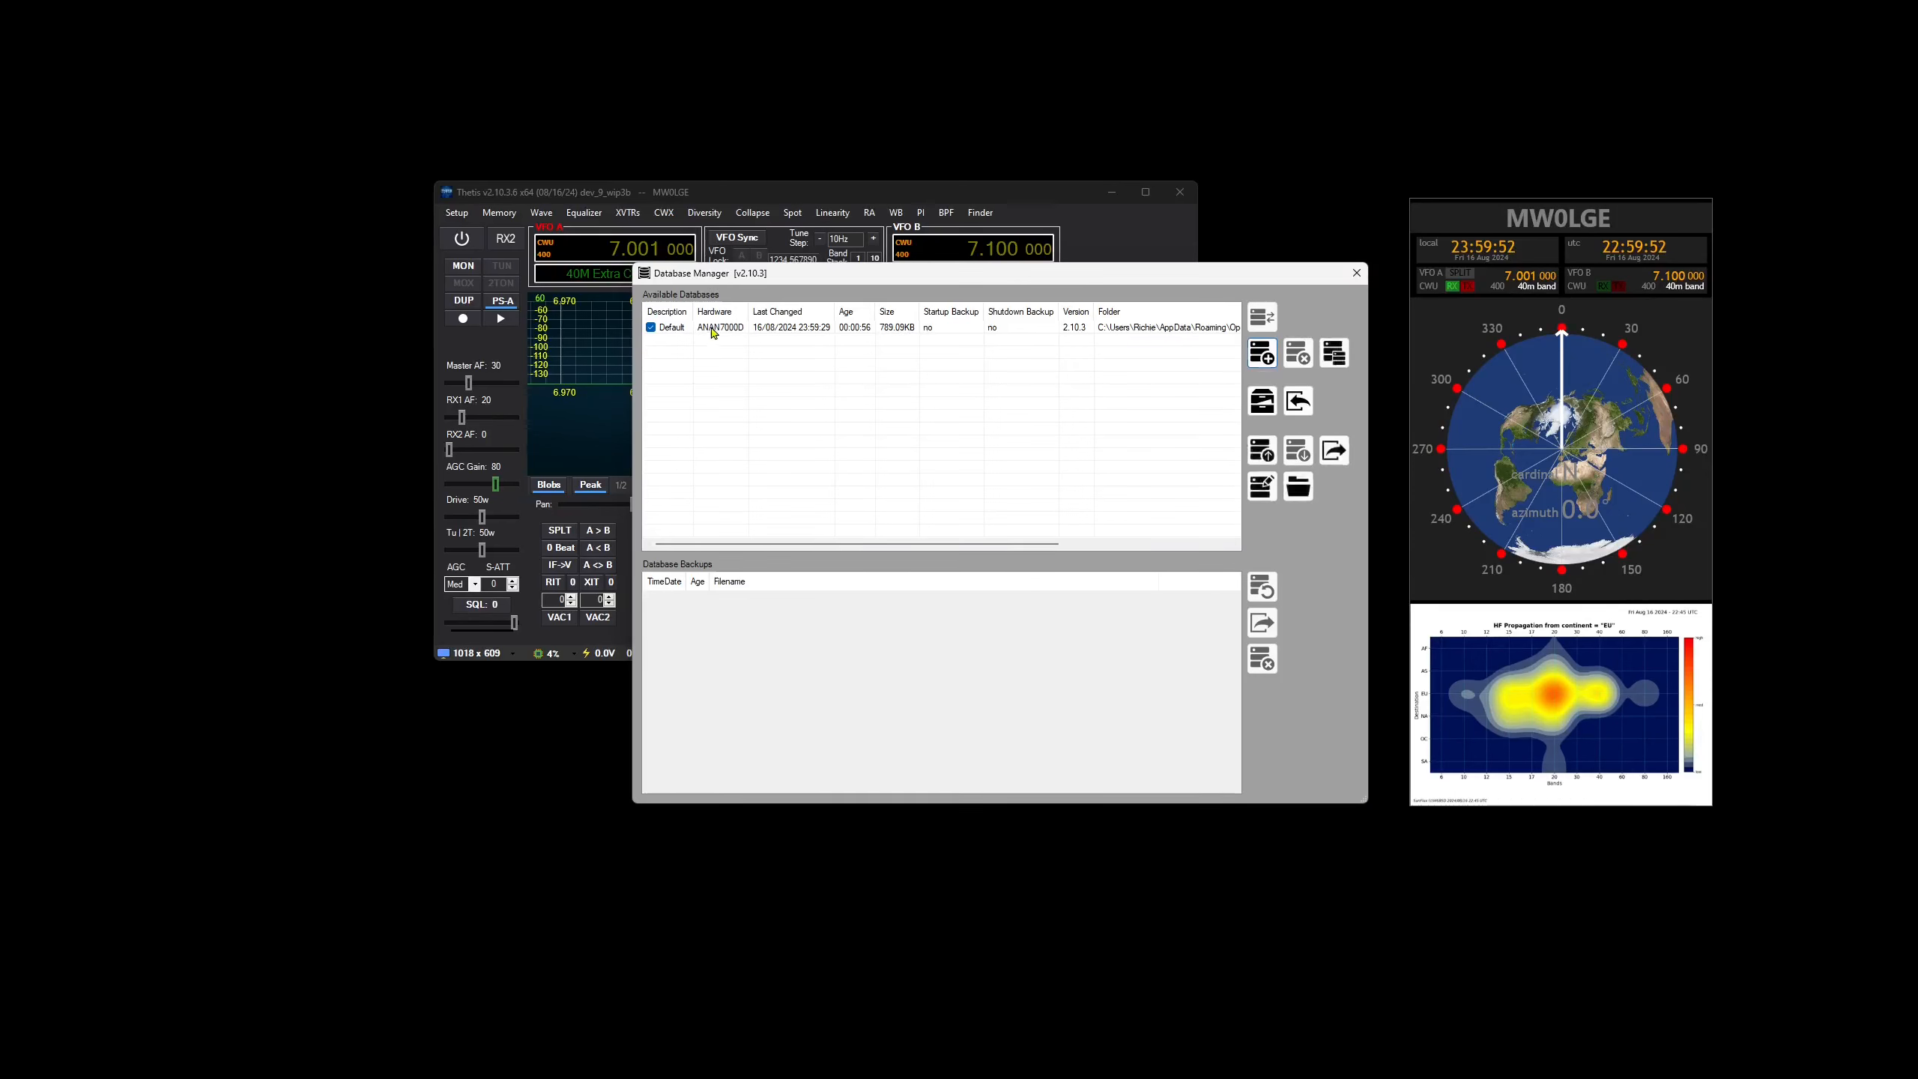
left_click(1267, 400)
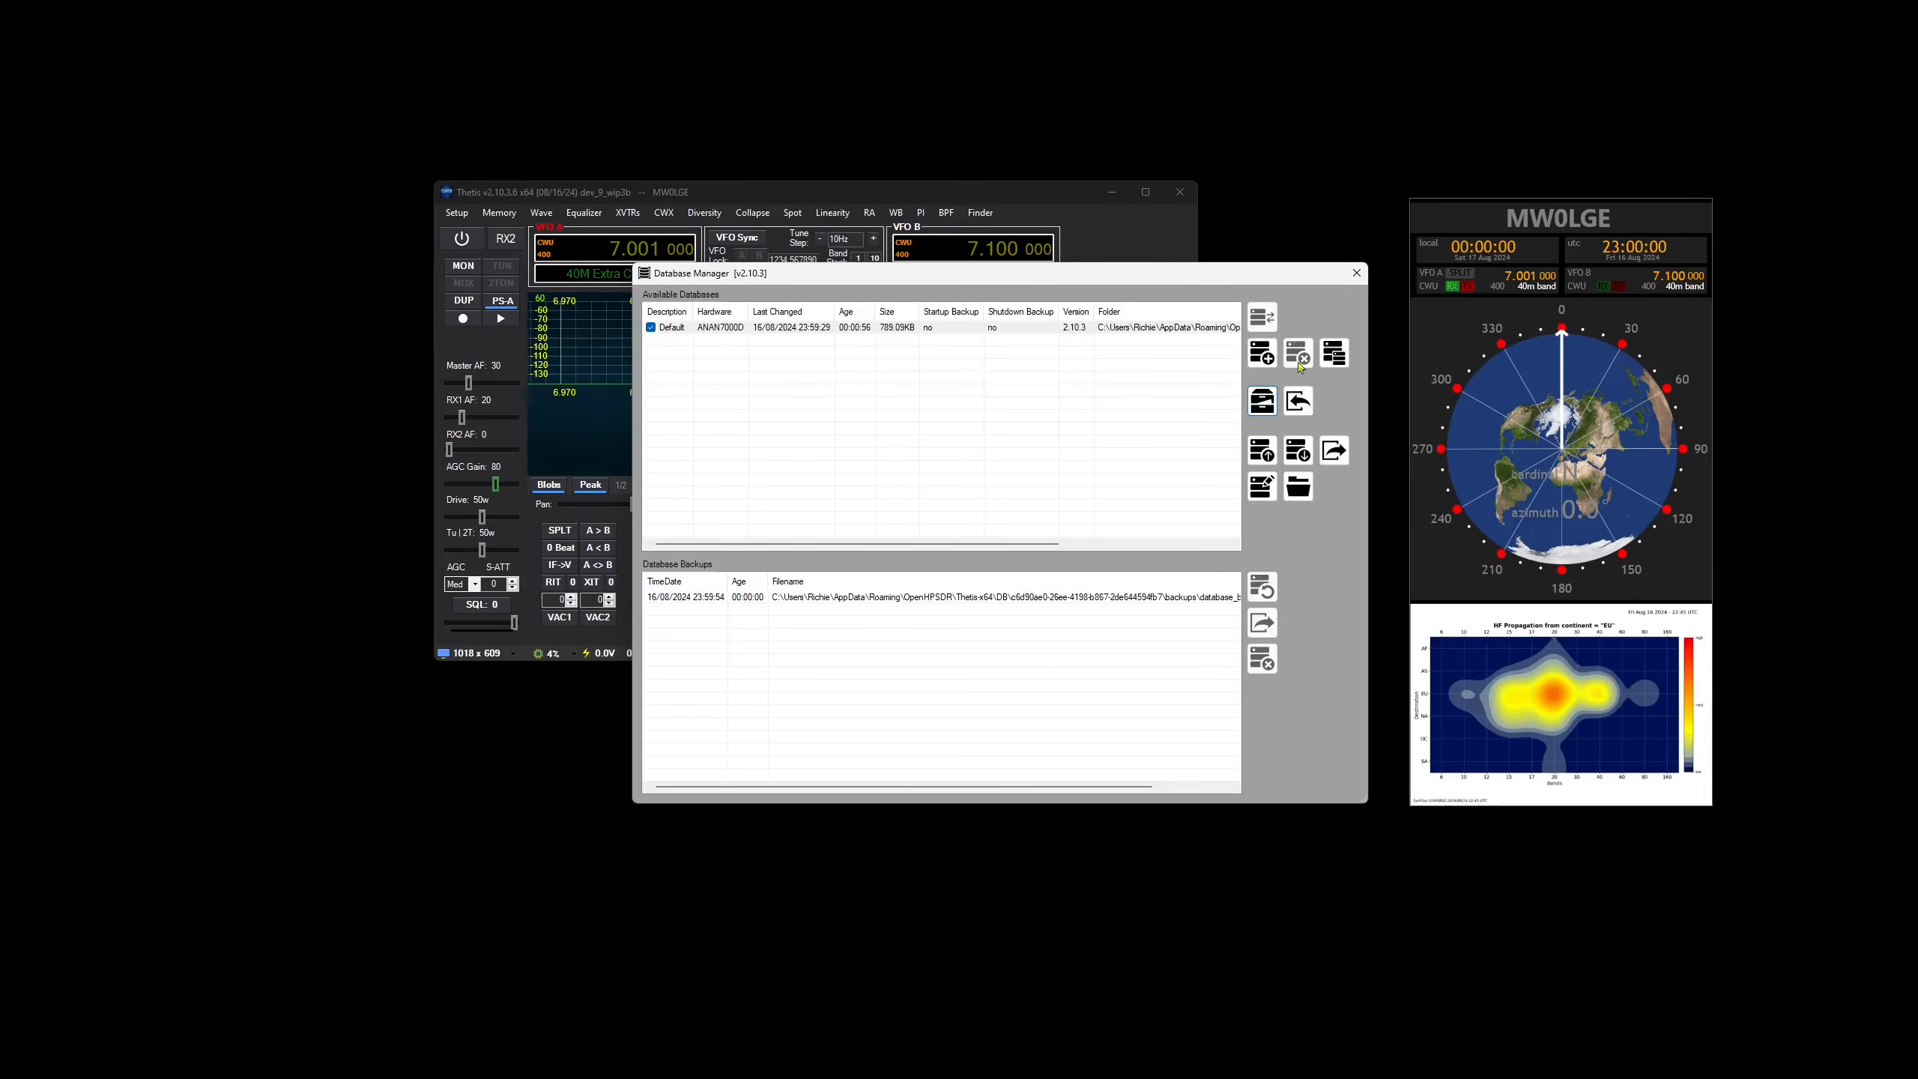
left_click(840, 335)
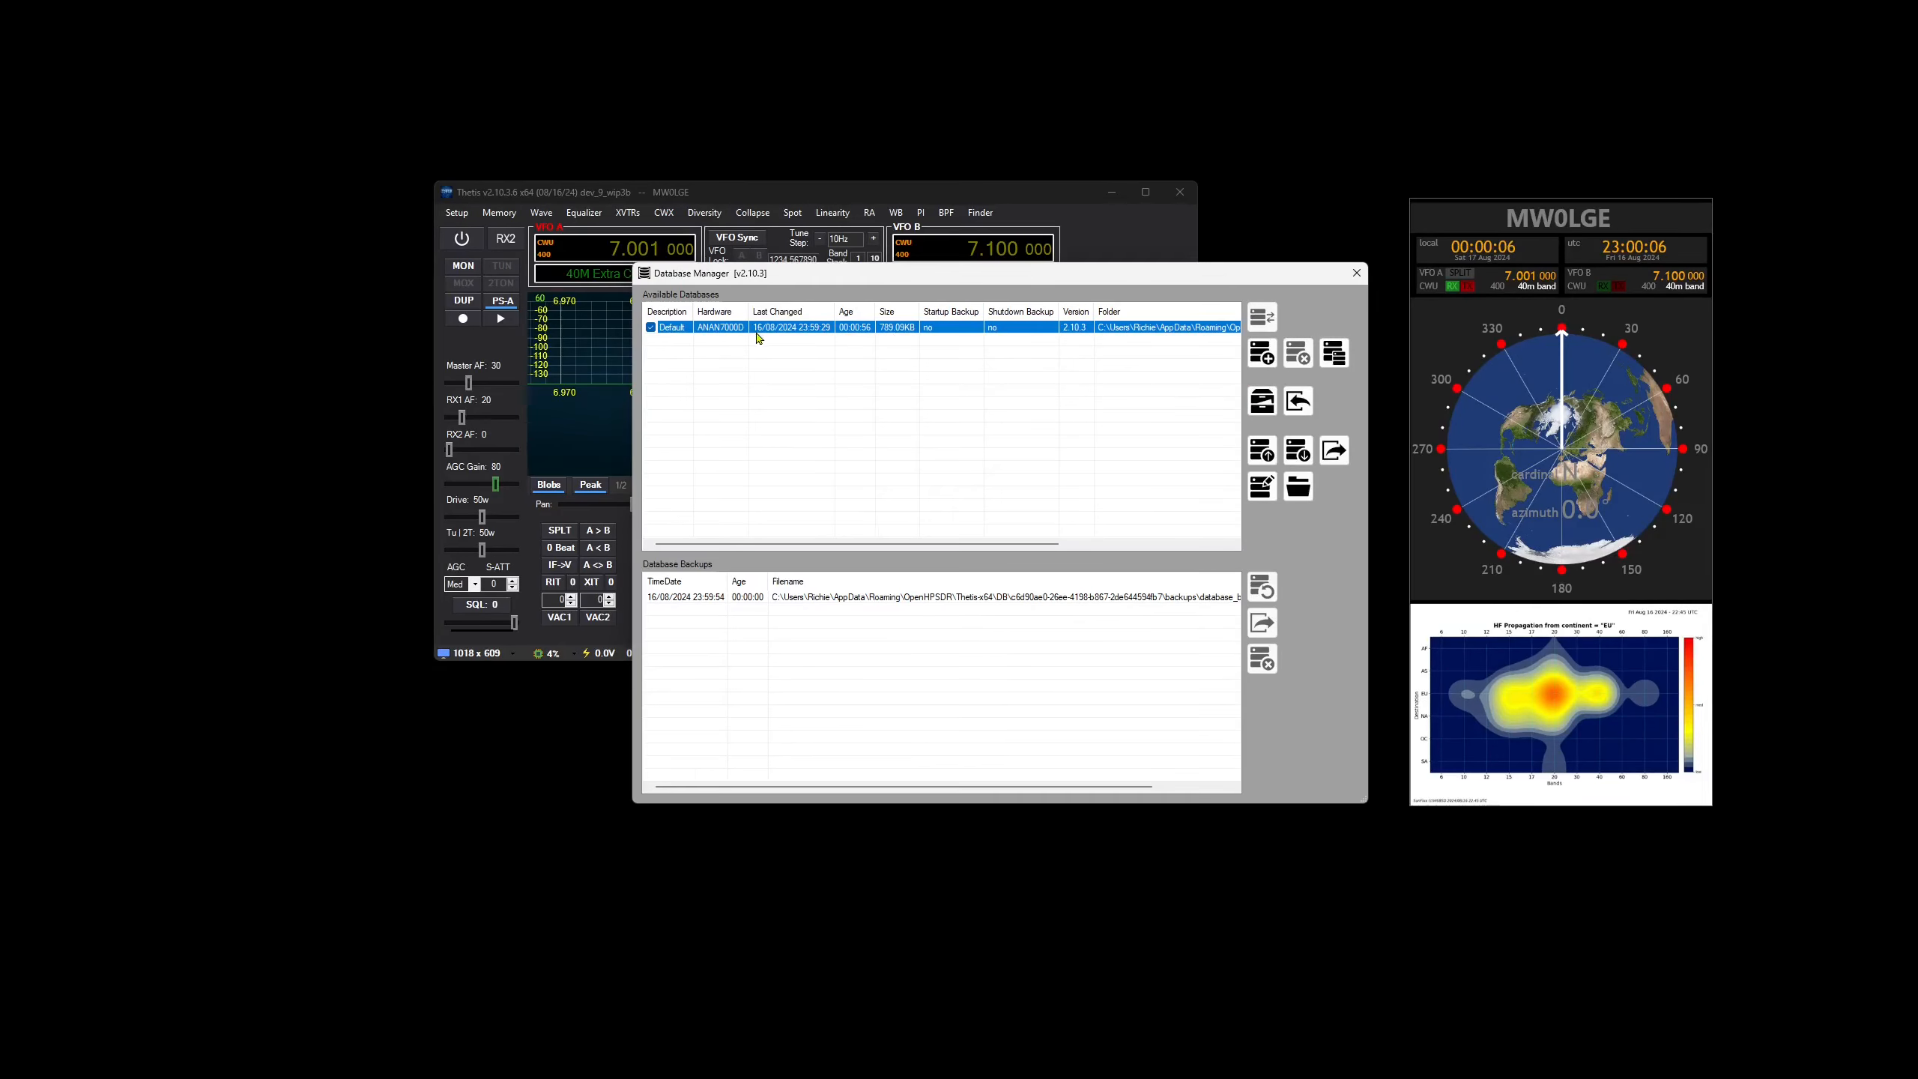
left_click(1037, 472)
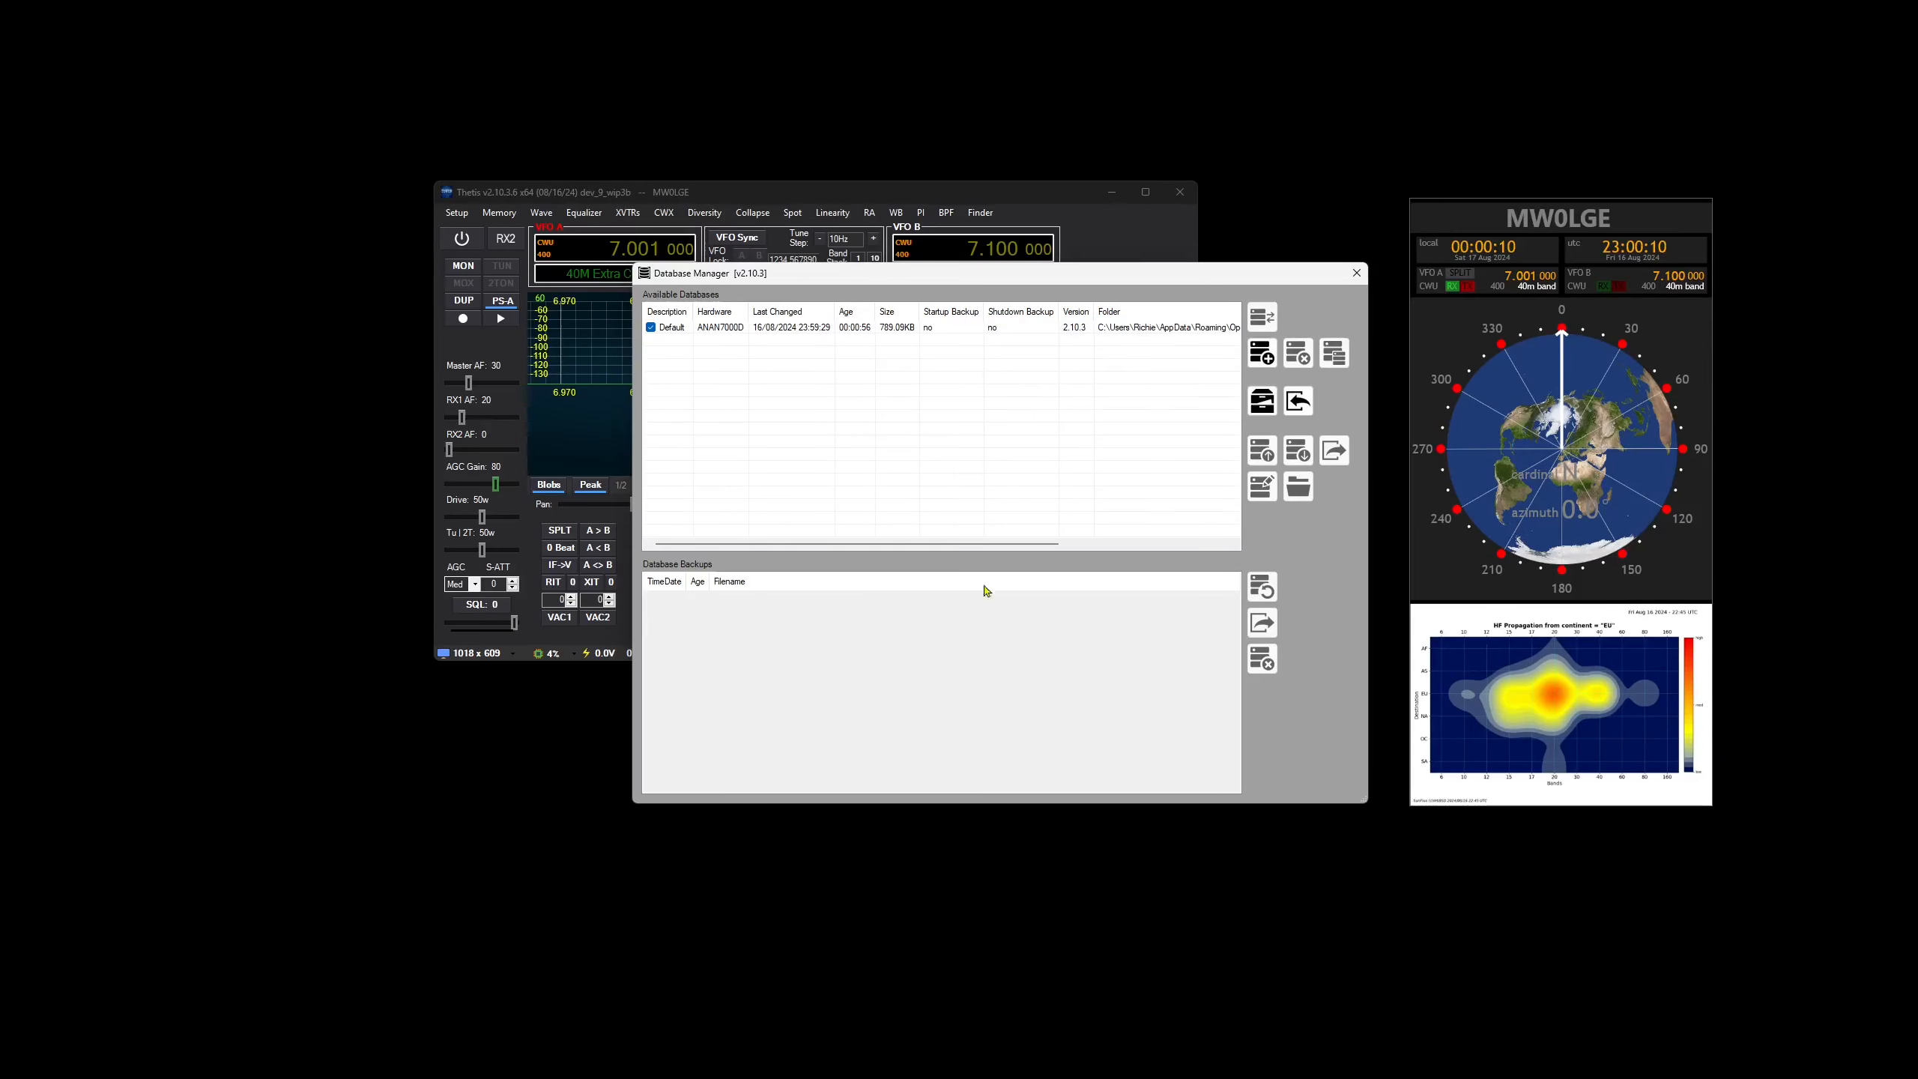
- Close the Database Manager and enlarge the main Thetis window to about 1216 x 823
left_click(1357, 275)
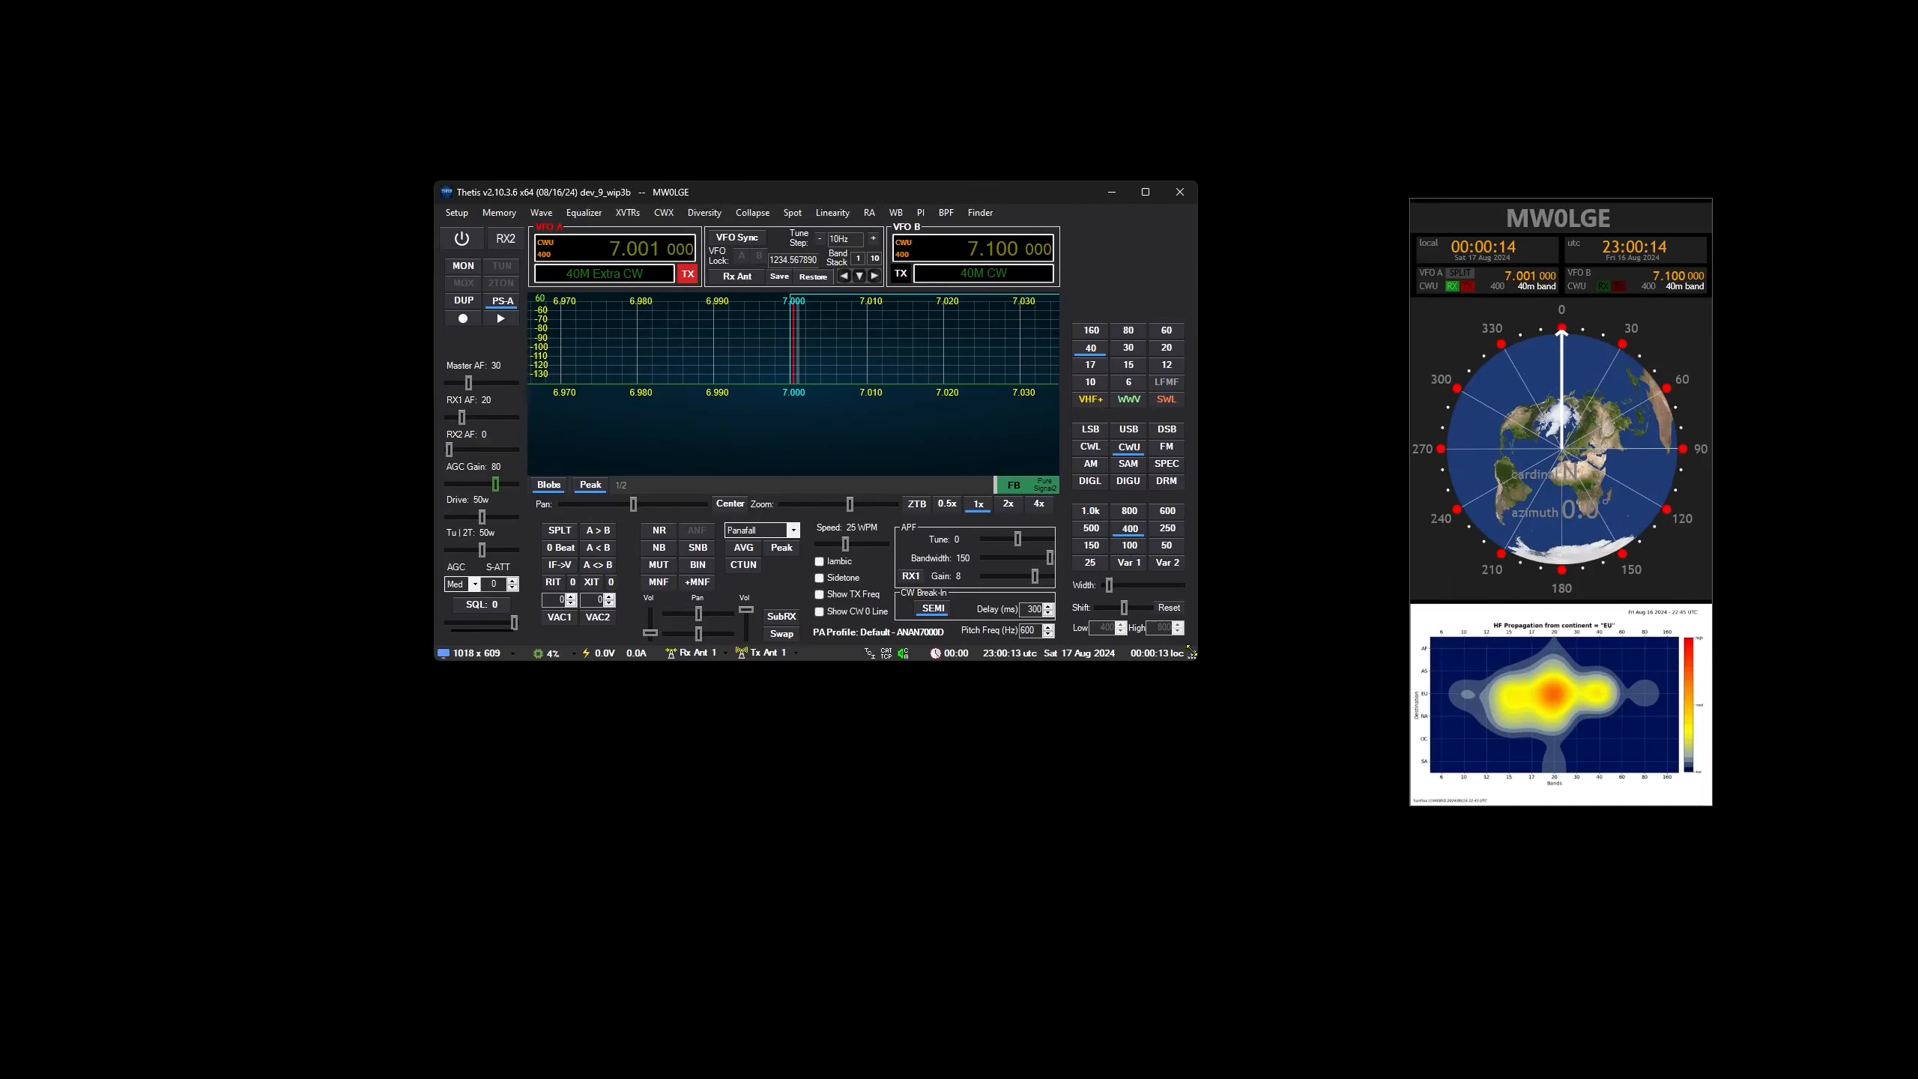
left_click_drag(1193, 654, 1341, 813)
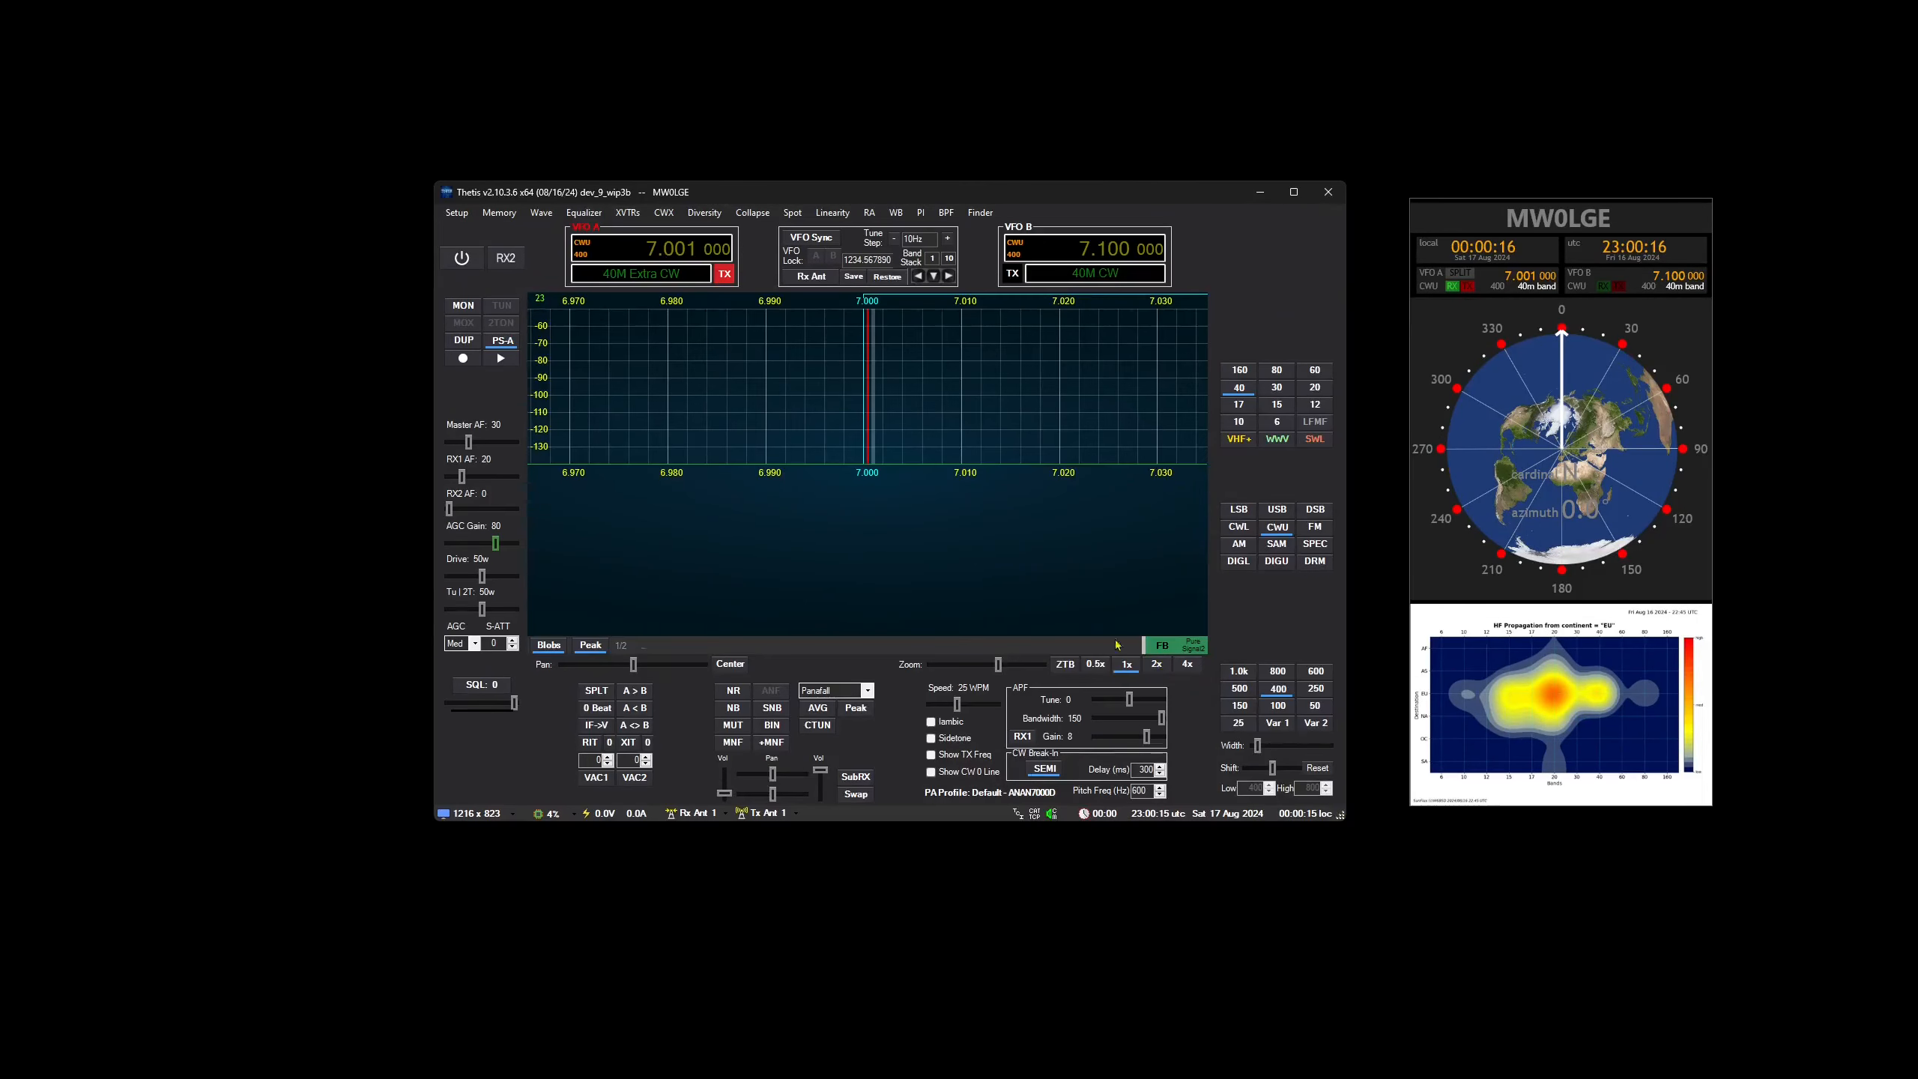
- Zoom the spectrum display to the full 40 m band
left_click(1059, 666)
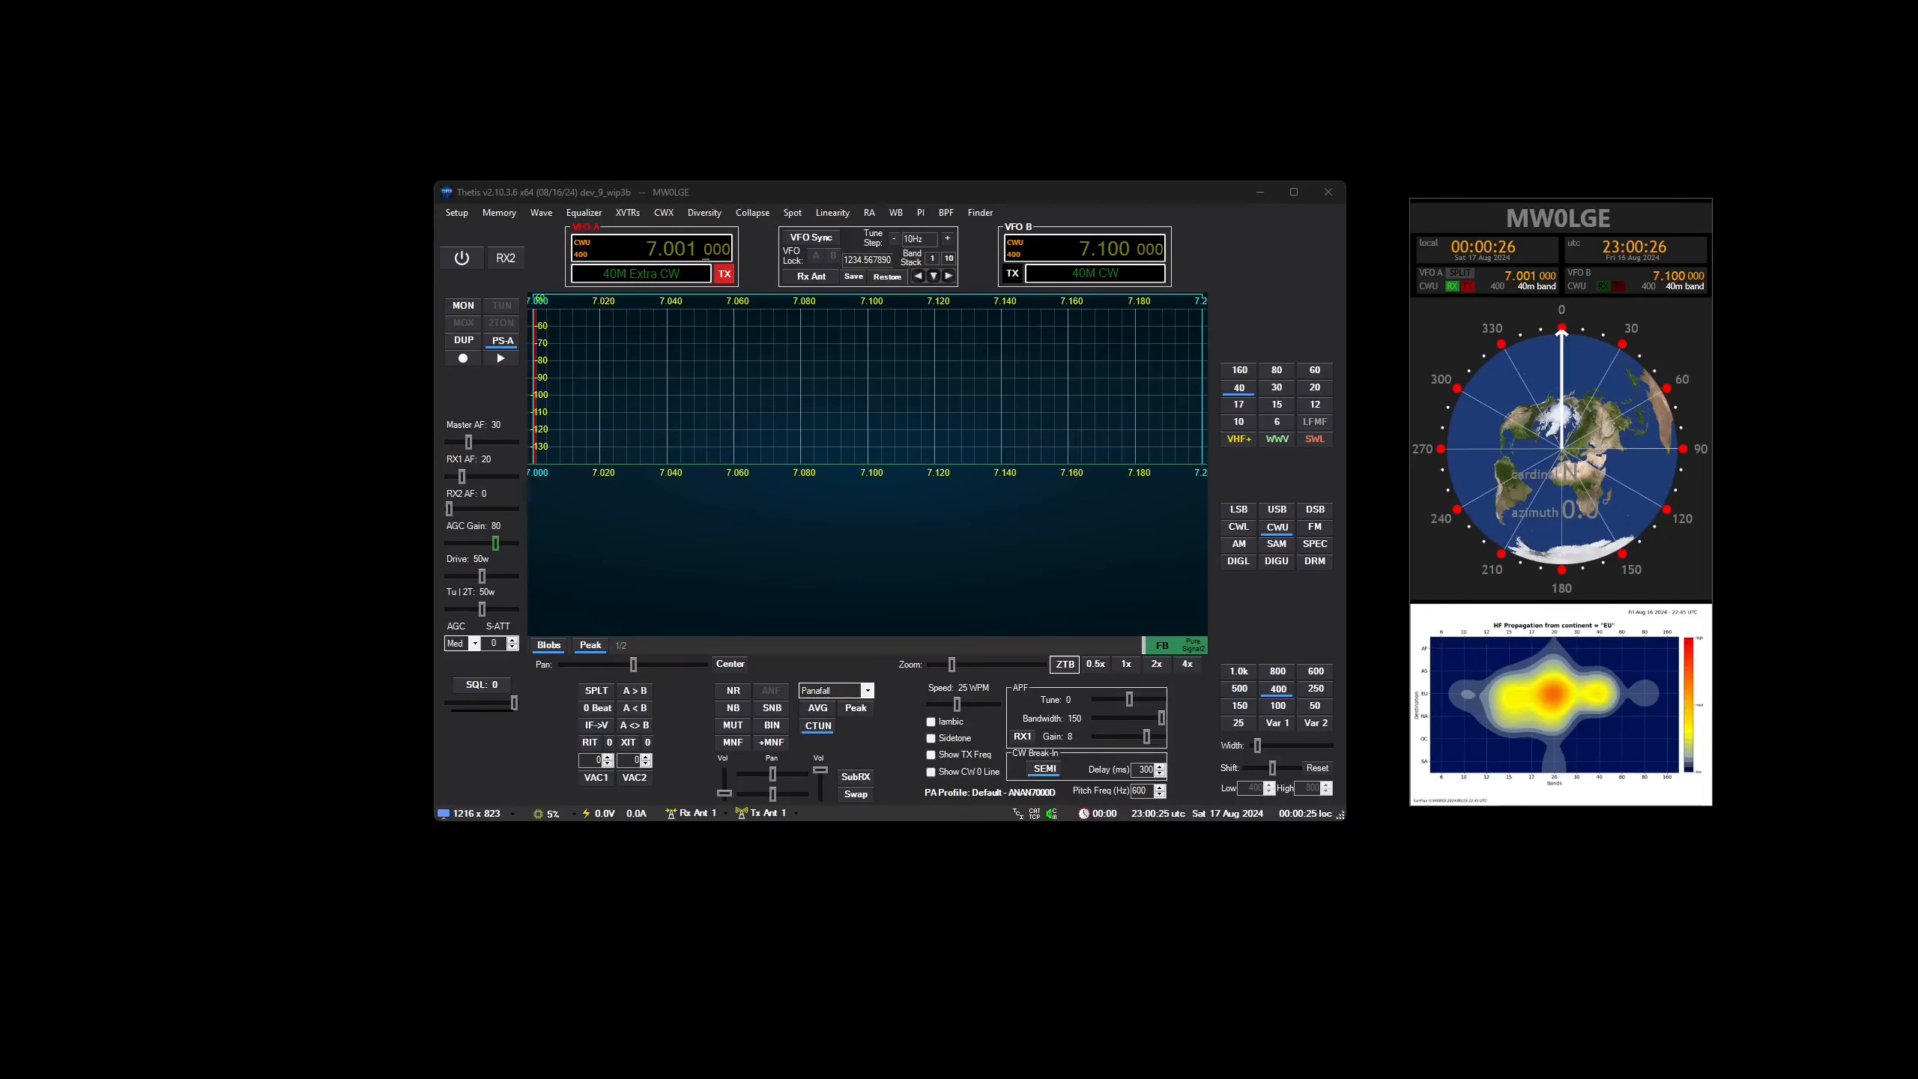
left_click_drag(1917, 106, 1917, 66)
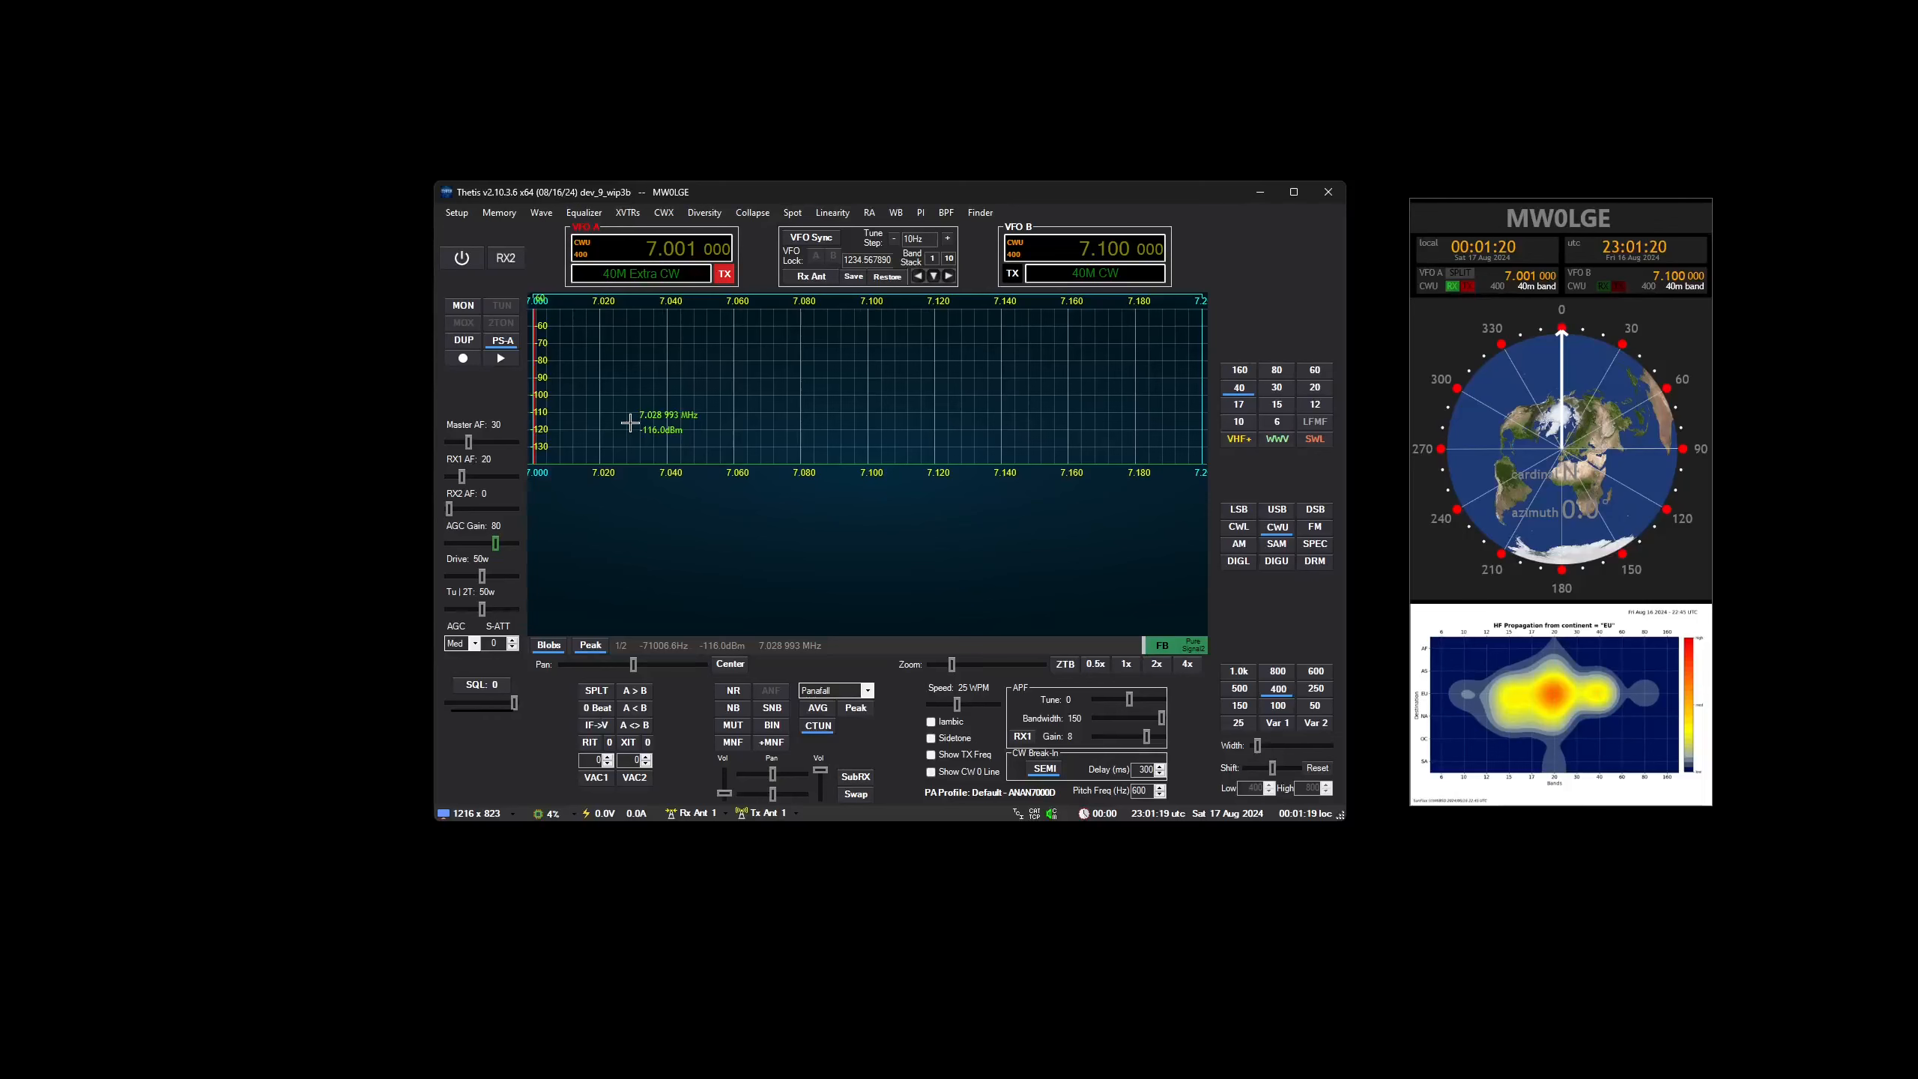
- Open the Database Manager to view the available databases, and close it again
left_click(457, 213)
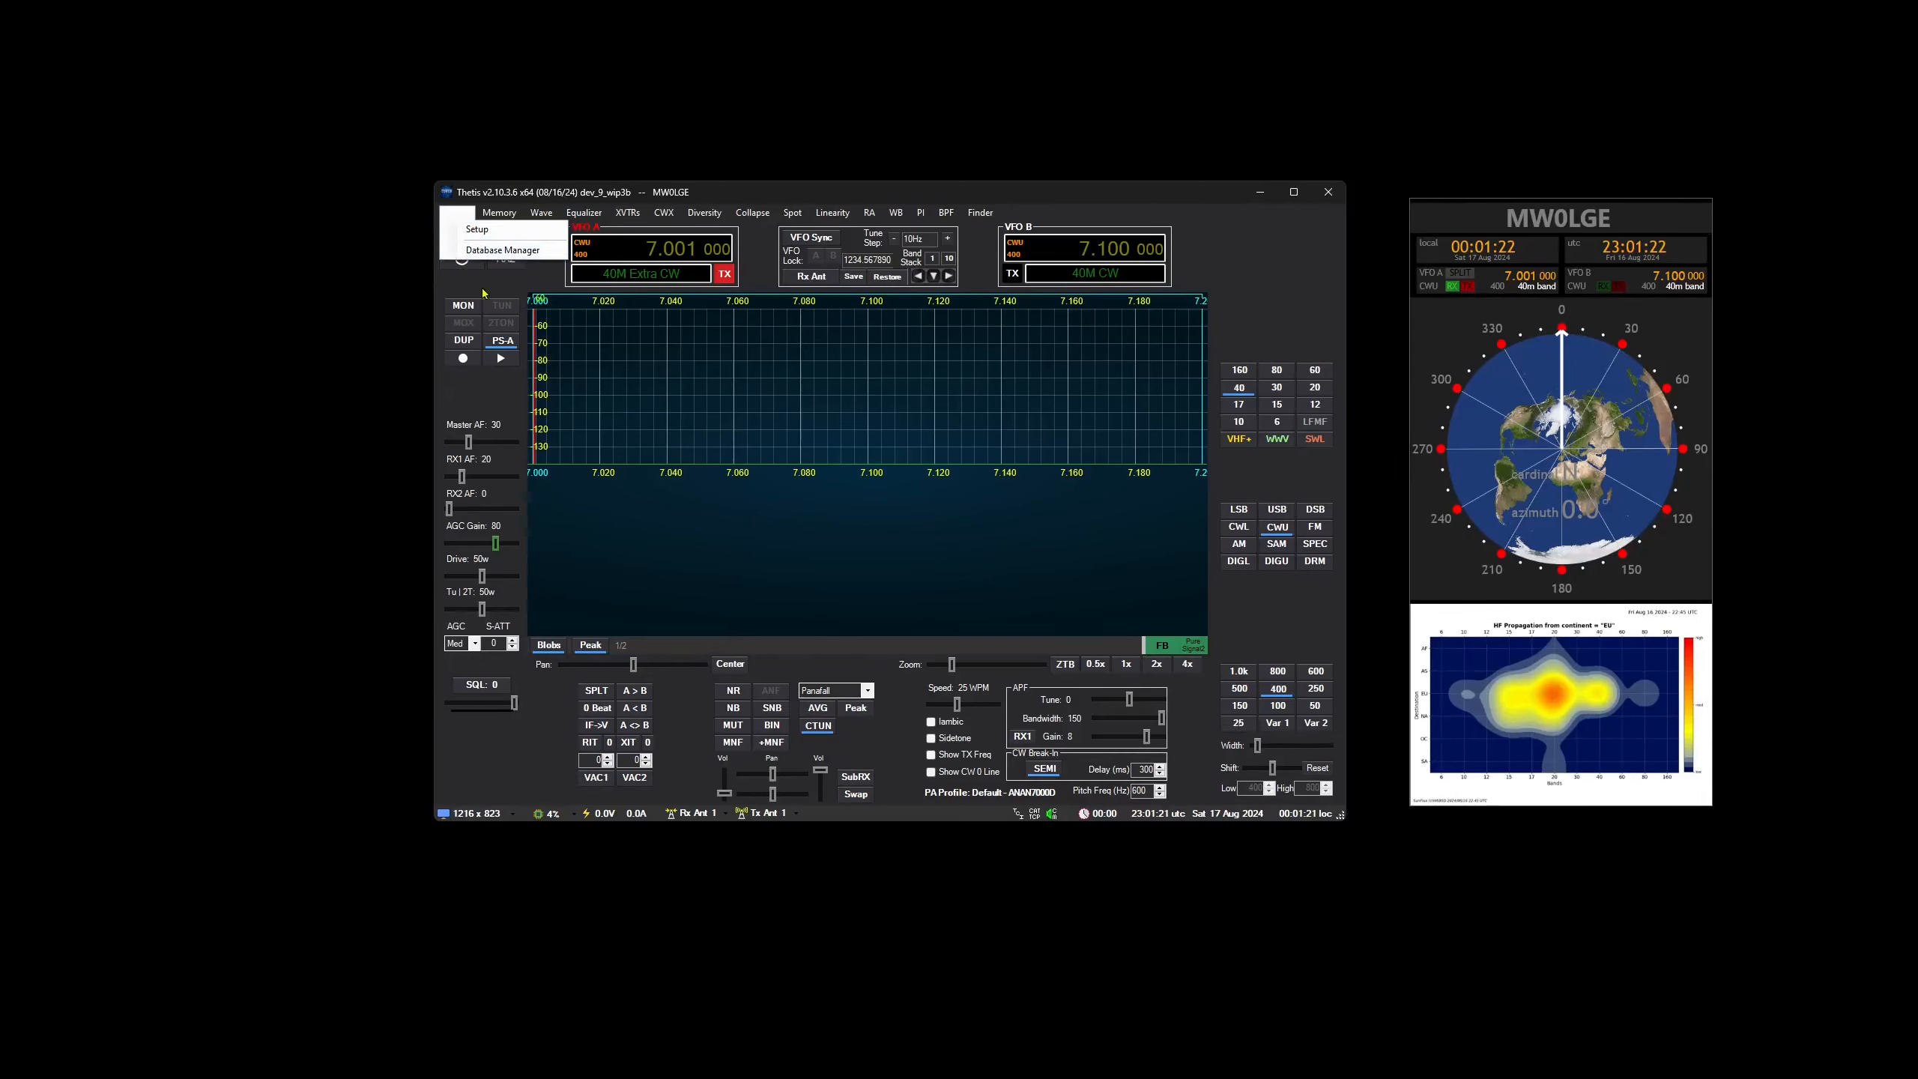
left_click(502, 249)
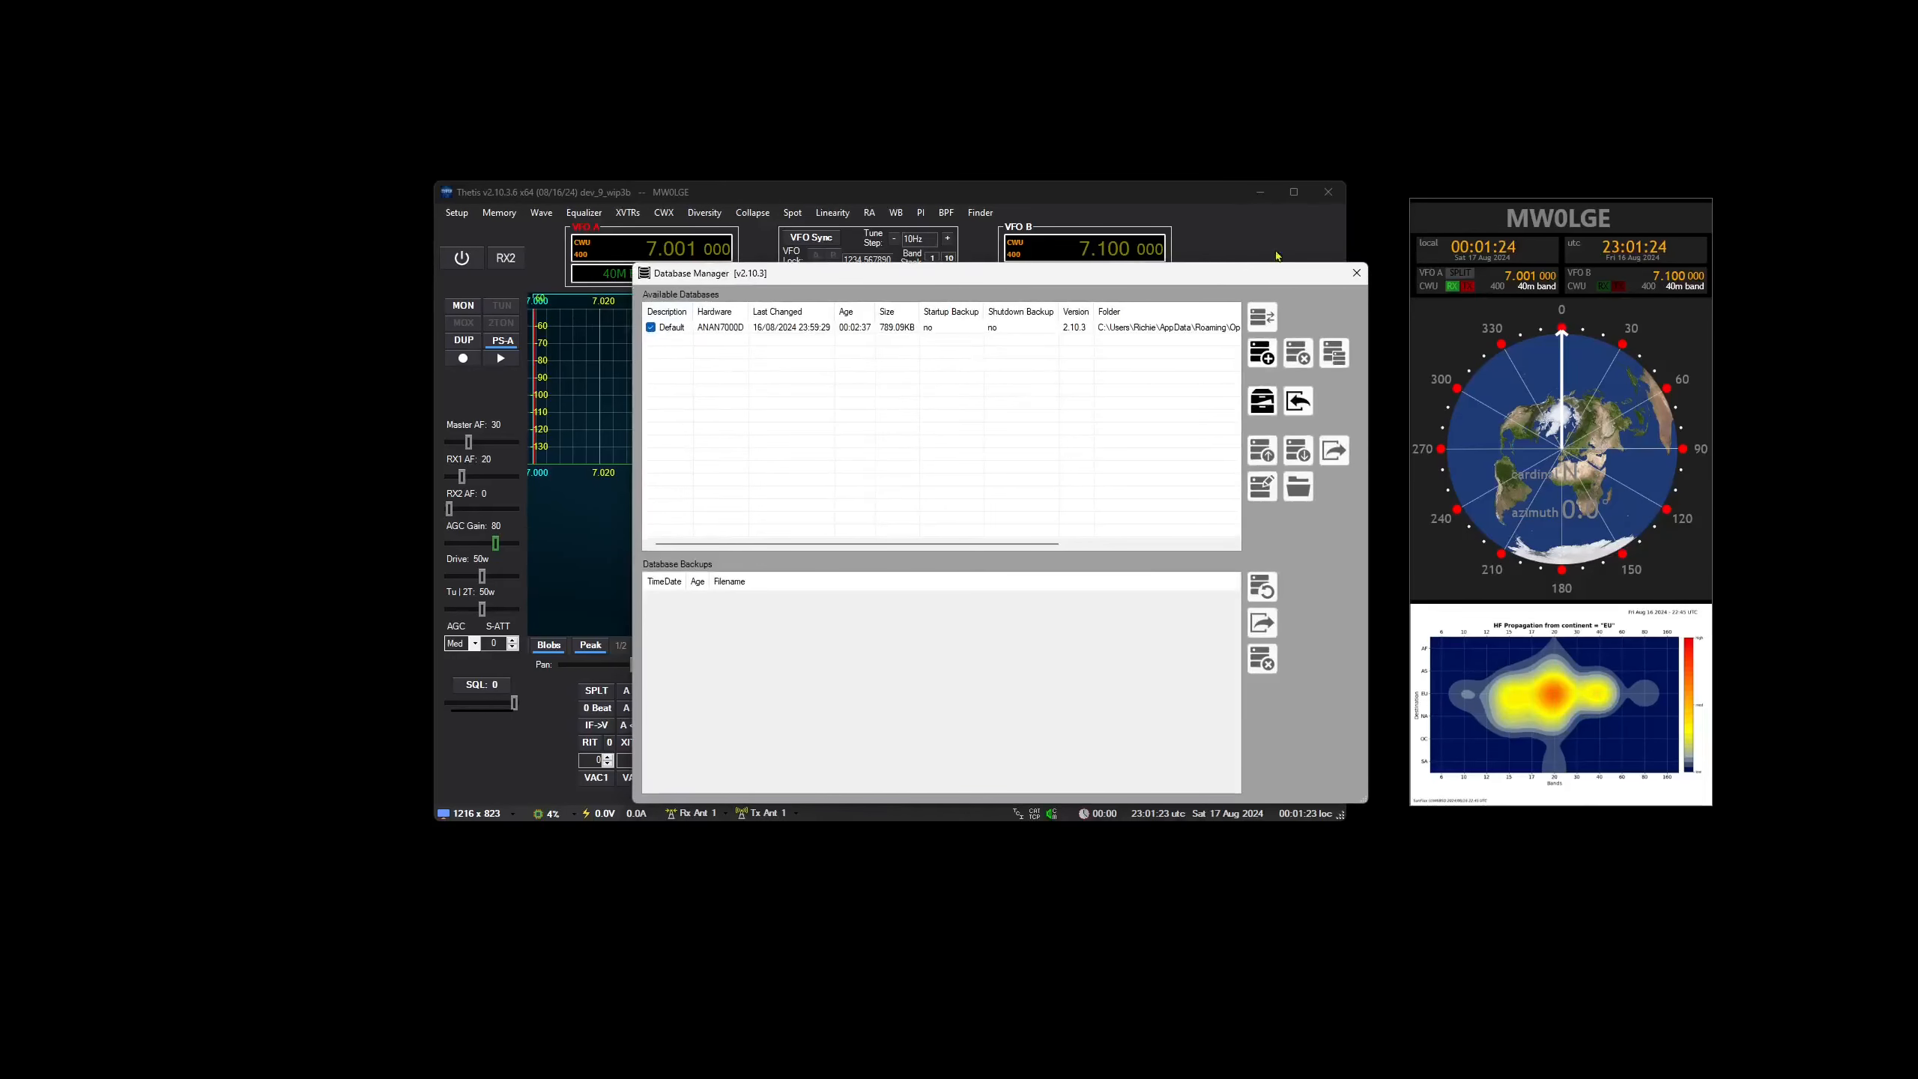
left_click(1356, 272)
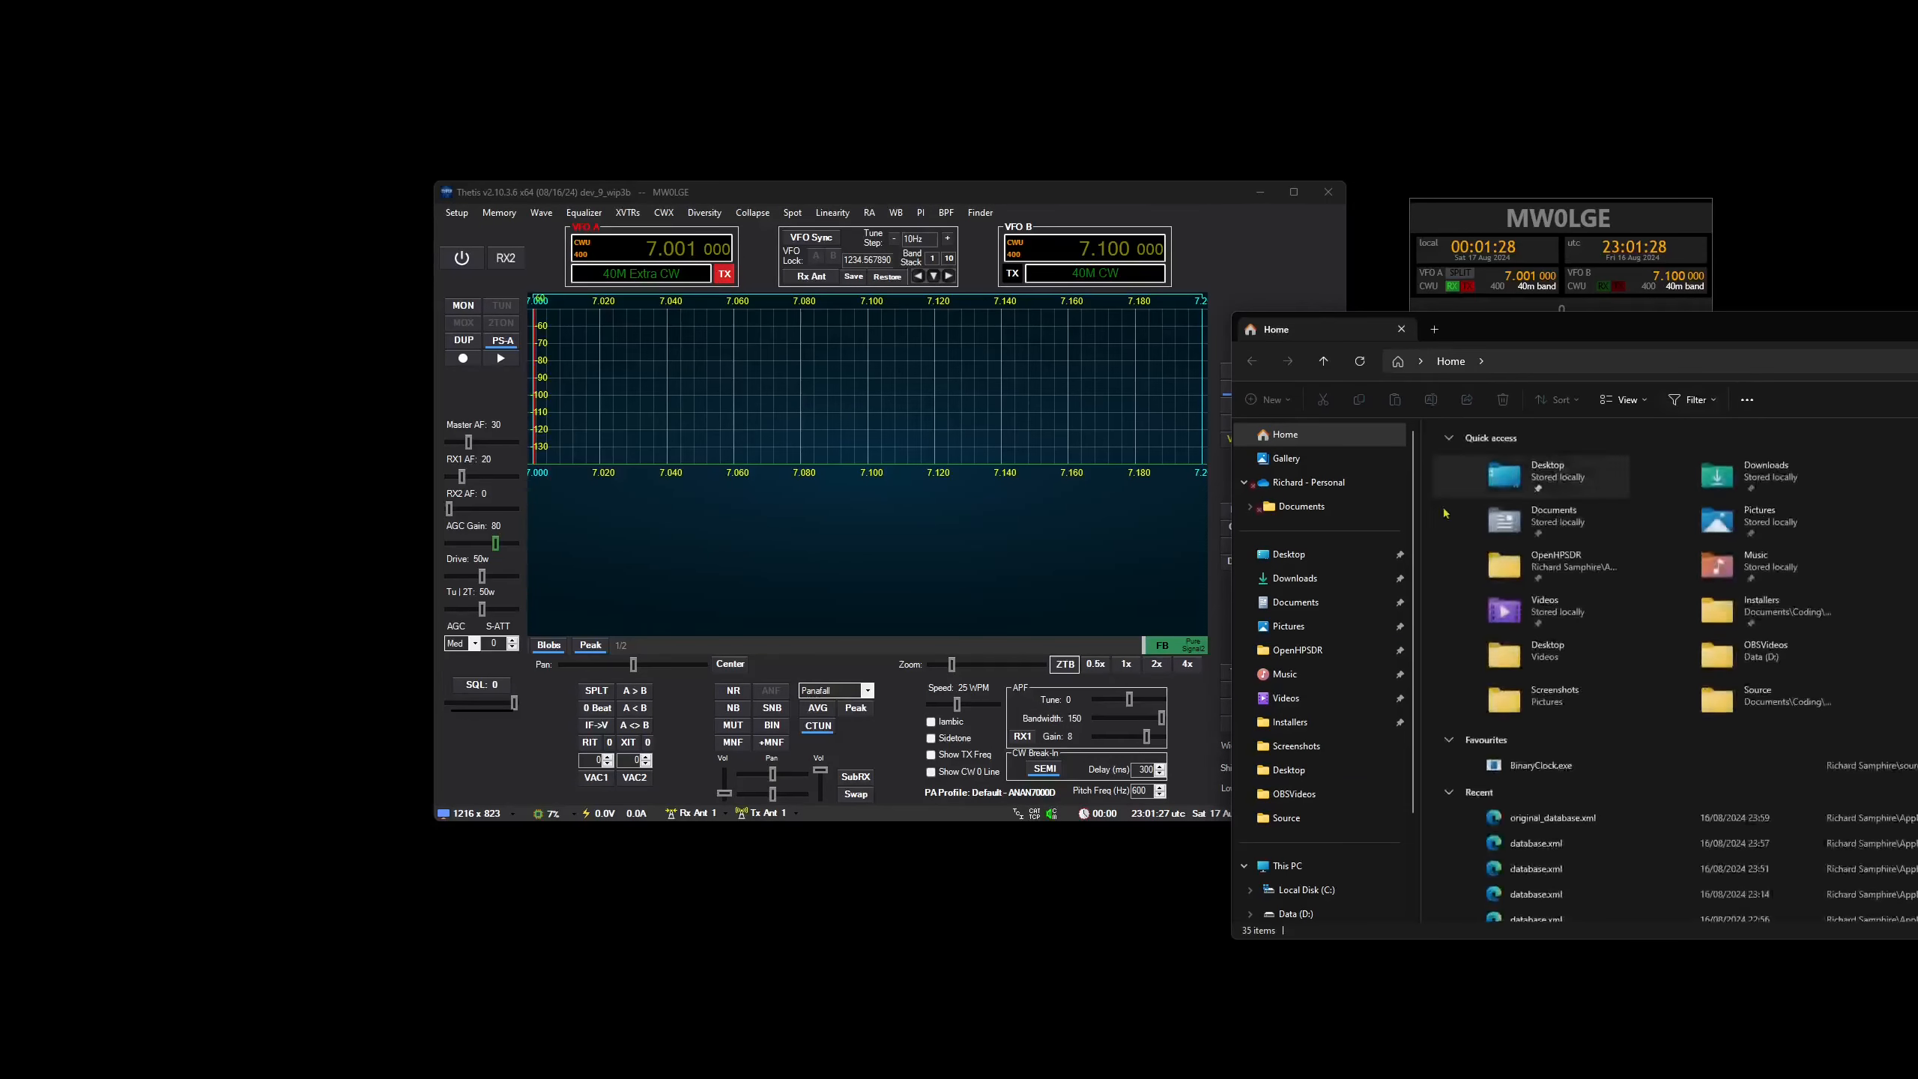
- In File Explorer, inspect the files in the OpenHPSDR folder's Thetis-x64 subfolder and close the window
left_click(1298, 649)
left_click_drag(1578, 333, 1109, 332)
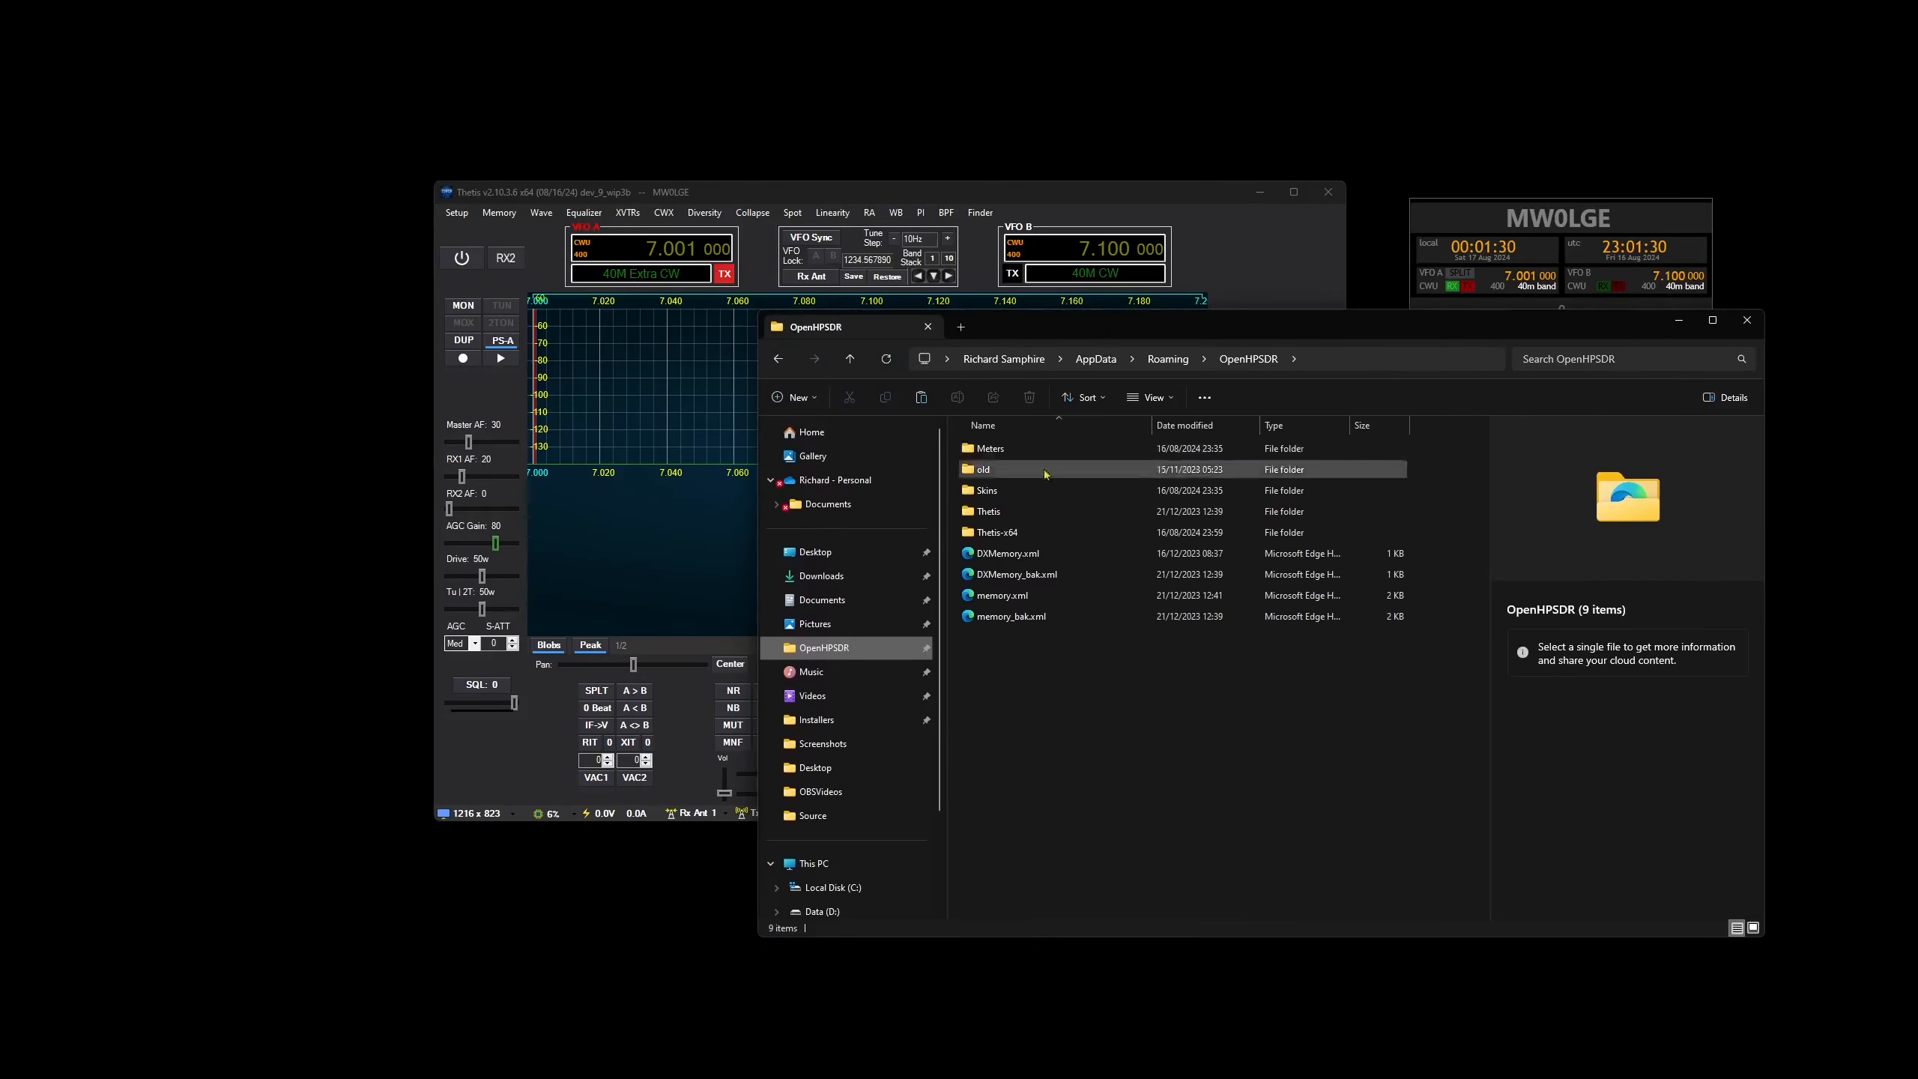
left_click(997, 533)
double_click(996, 534)
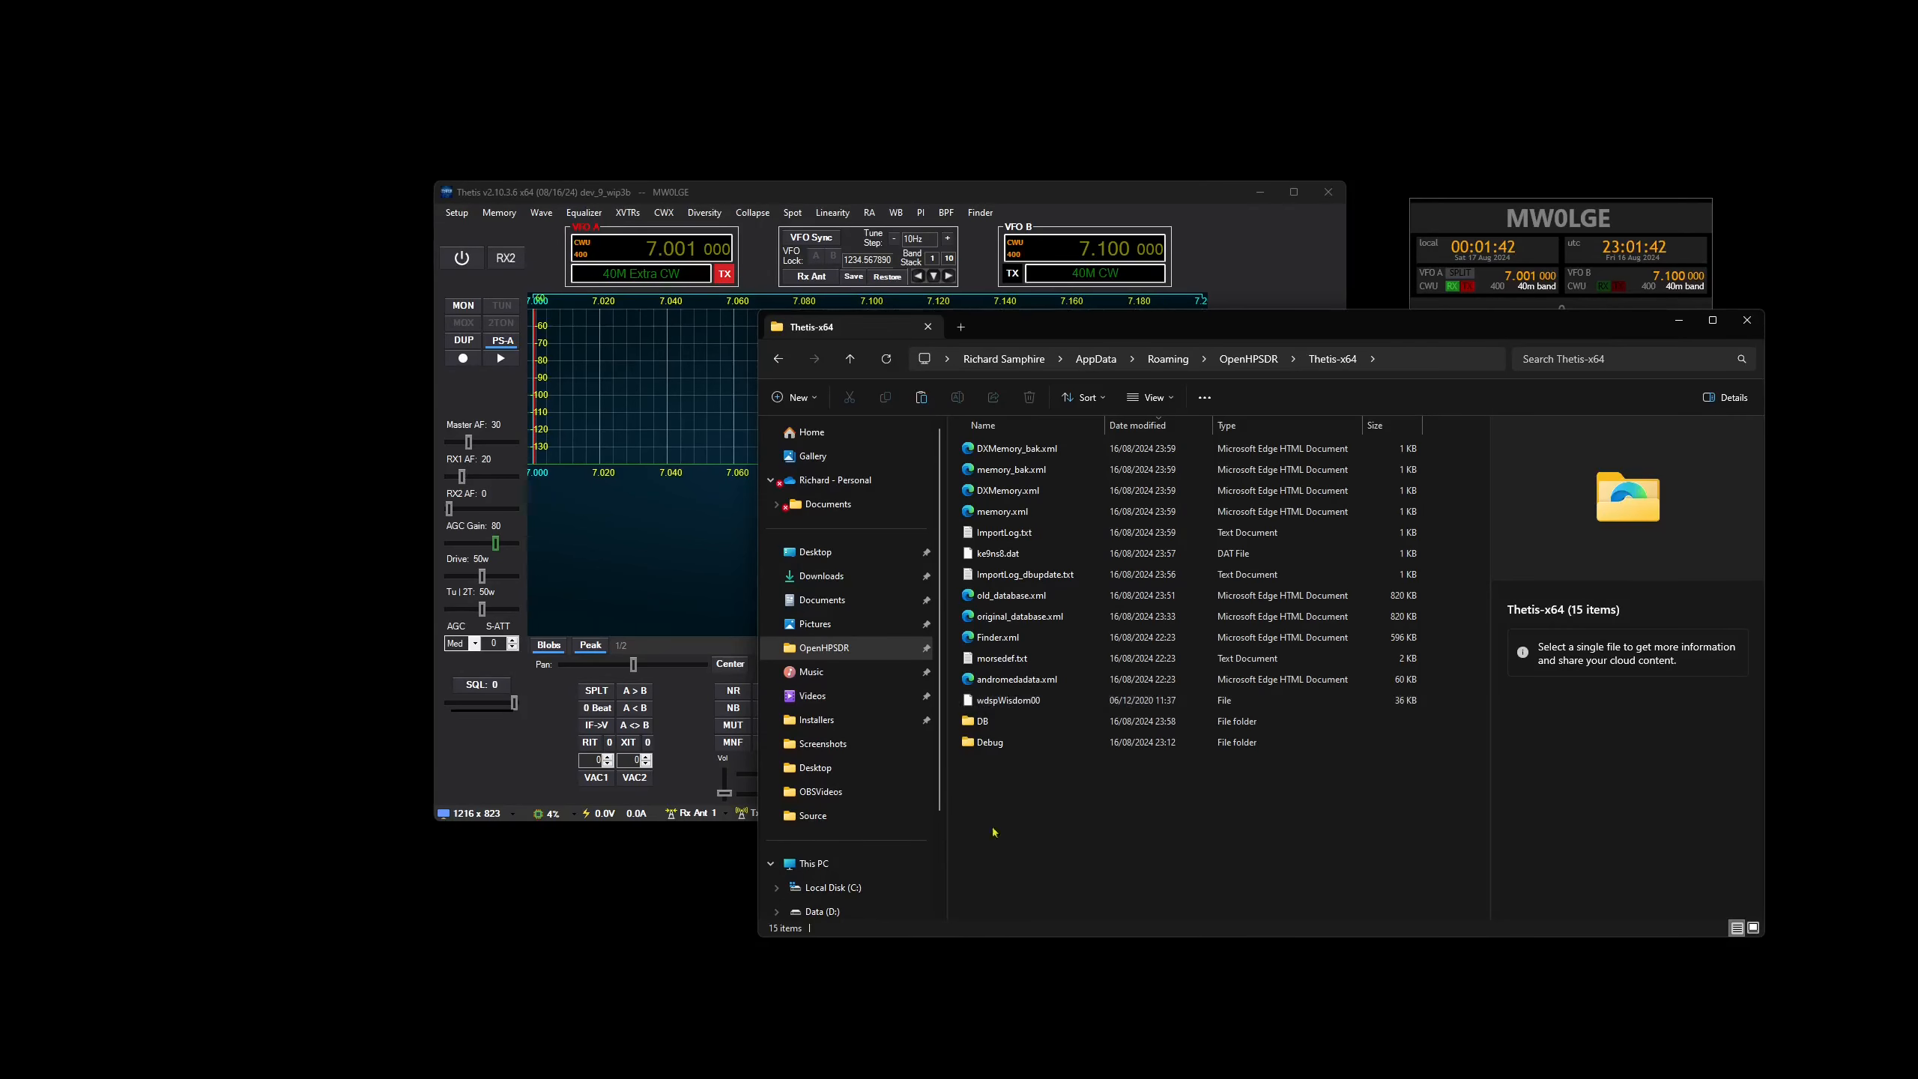
left_click(1745, 322)
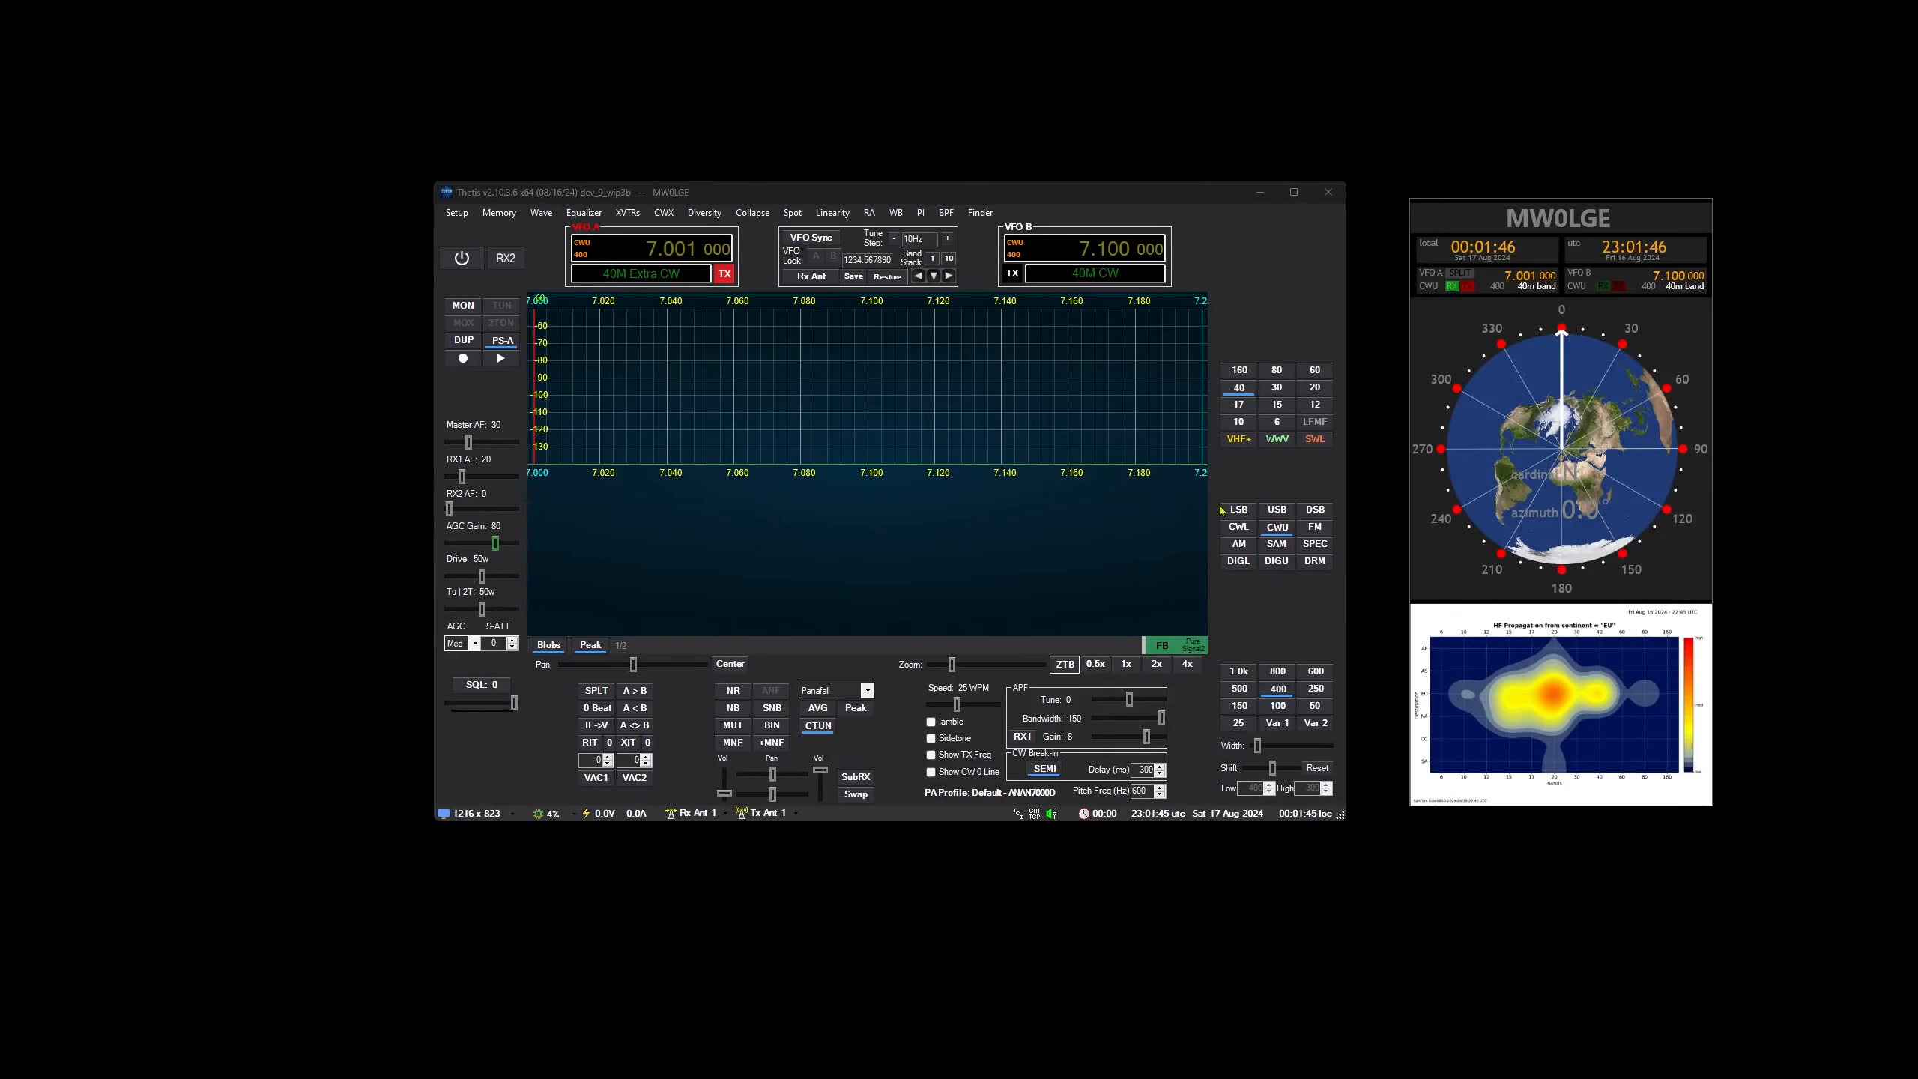